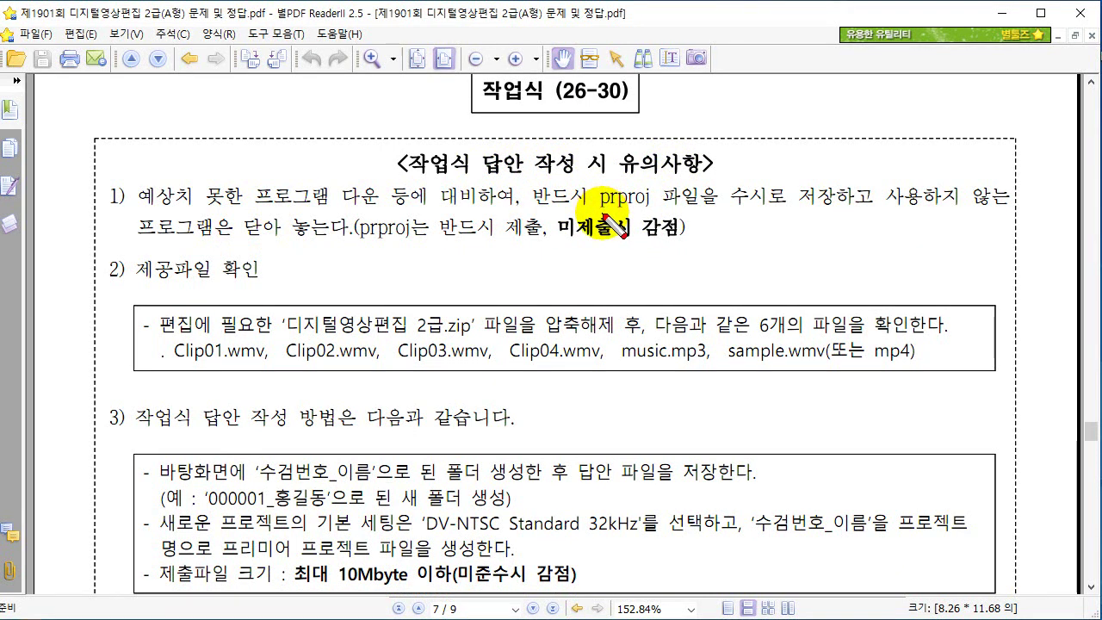
Mark the mandatory-prproj note and submission warning in red, then clear the marks.
{"action": "left_click_drag", "start_coordinate": [366, 244], "coordinate": [535, 257]}
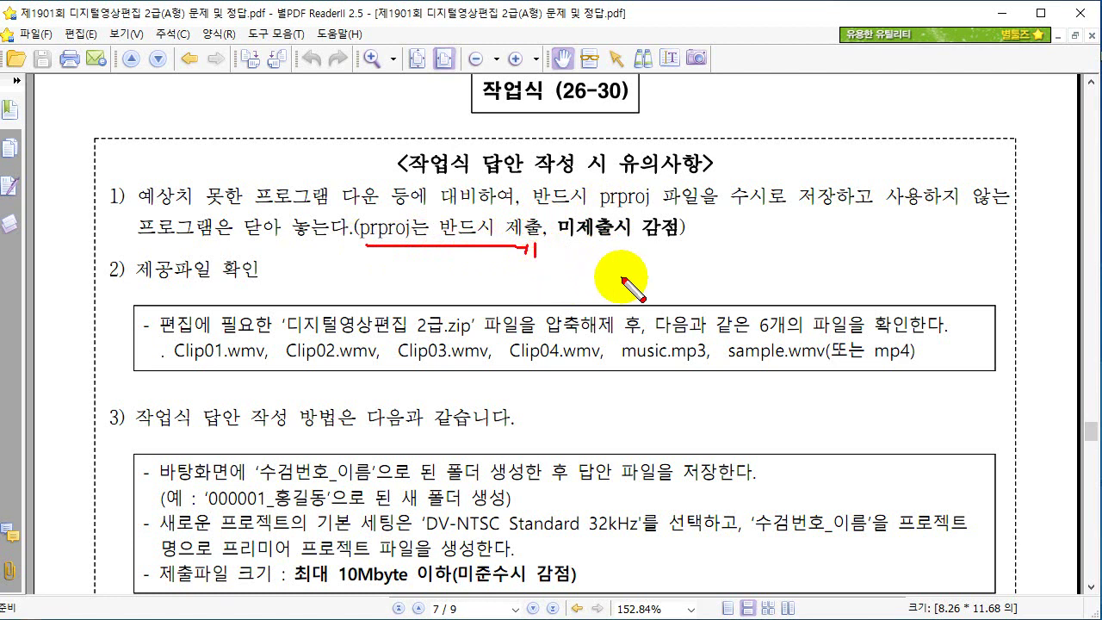
{"action": "mouse_move", "coordinate": [619, 252]}
{"action": "left_mouse_down"}
{"action": "mouse_move", "coordinate": [635, 274]}
{"action": "mouse_move", "coordinate": [655, 257]}
{"action": "mouse_move", "coordinate": [661, 272]}
{"action": "mouse_move", "coordinate": [708, 254]}
{"action": "left_mouse_up"}
{"action": "left_click_drag", "start_coordinate": [652, 282], "coordinate": [704, 280]}
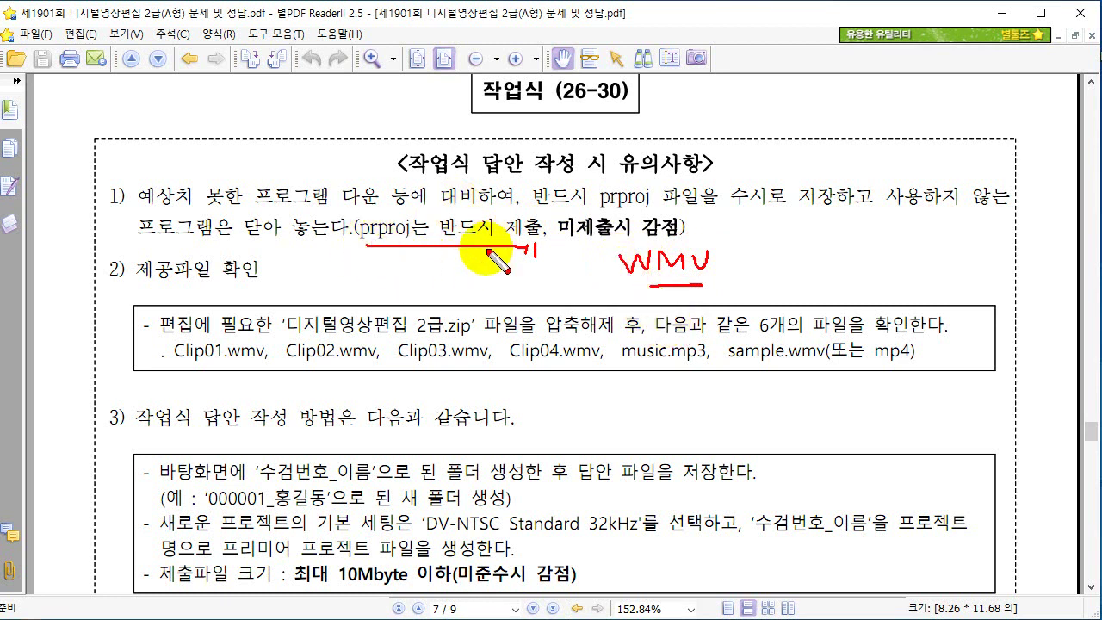
{"action": "key", "text": "Escape"}
Underline Clip01–Clip04.wmv, music.mp3 and sample.wmv in red, with dividers between names.
{"action": "scroll", "coordinate": [461, 284], "scroll_direction": "down", "scroll_amount": 3}
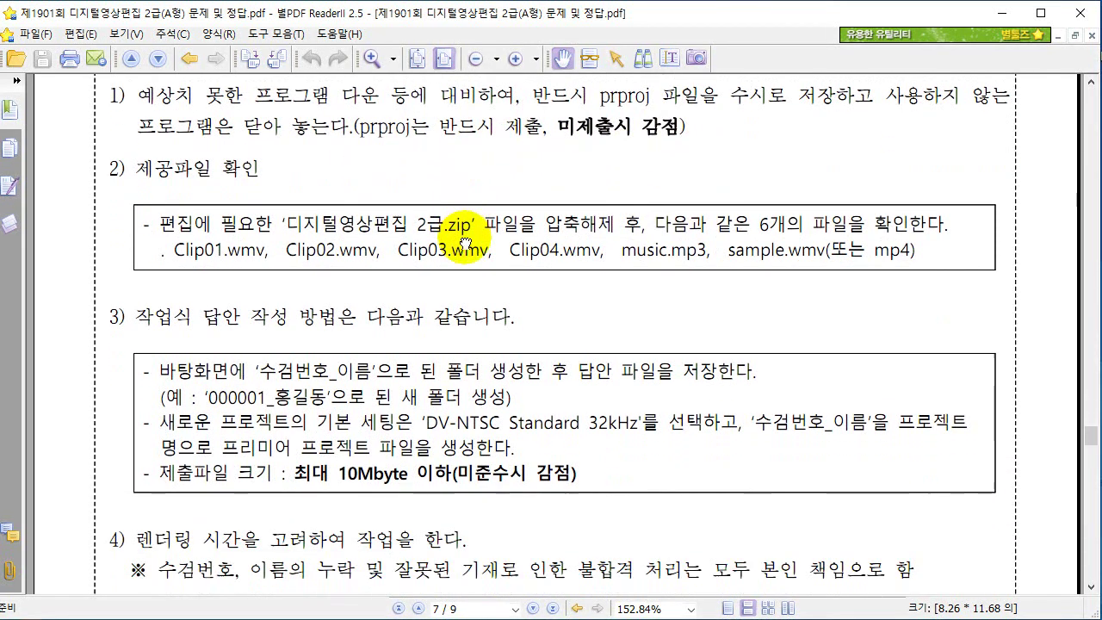
{"action": "key", "text": "ctrl+2"}
{"action": "left_click_drag", "start_coordinate": [184, 272], "coordinate": [697, 268]}
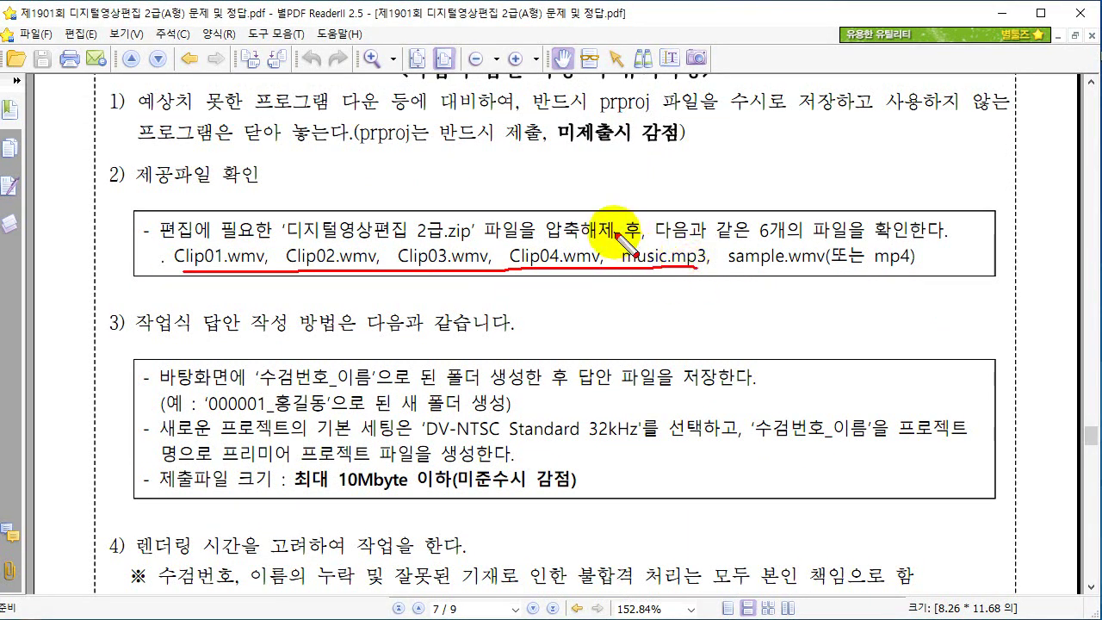
{"action": "left_click_drag", "start_coordinate": [615, 231], "coordinate": [601, 280]}
{"action": "mouse_move", "coordinate": [728, 225]}
{"action": "left_mouse_down"}
{"action": "mouse_move", "coordinate": [817, 274]}
{"action": "mouse_move", "coordinate": [904, 270]}
{"action": "left_mouse_up"}
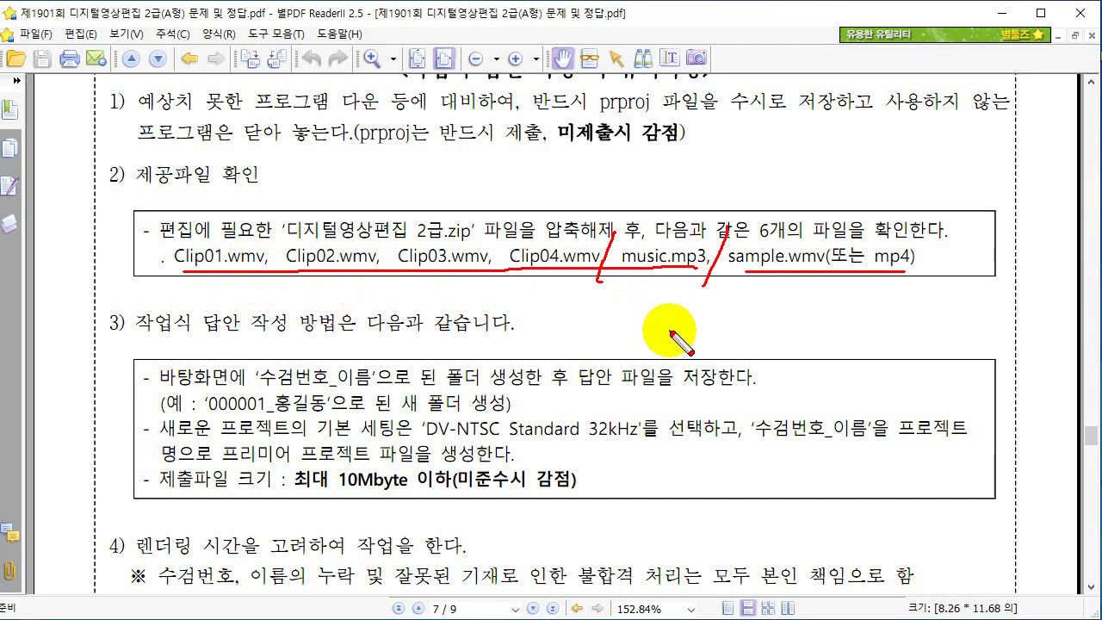
Underline the section 3 heading, and tick and circle the 수검번호_이름 folder and DV-NTSC Standard 32kHz preset.
{"action": "left_click_drag", "start_coordinate": [136, 342], "coordinate": [420, 329]}
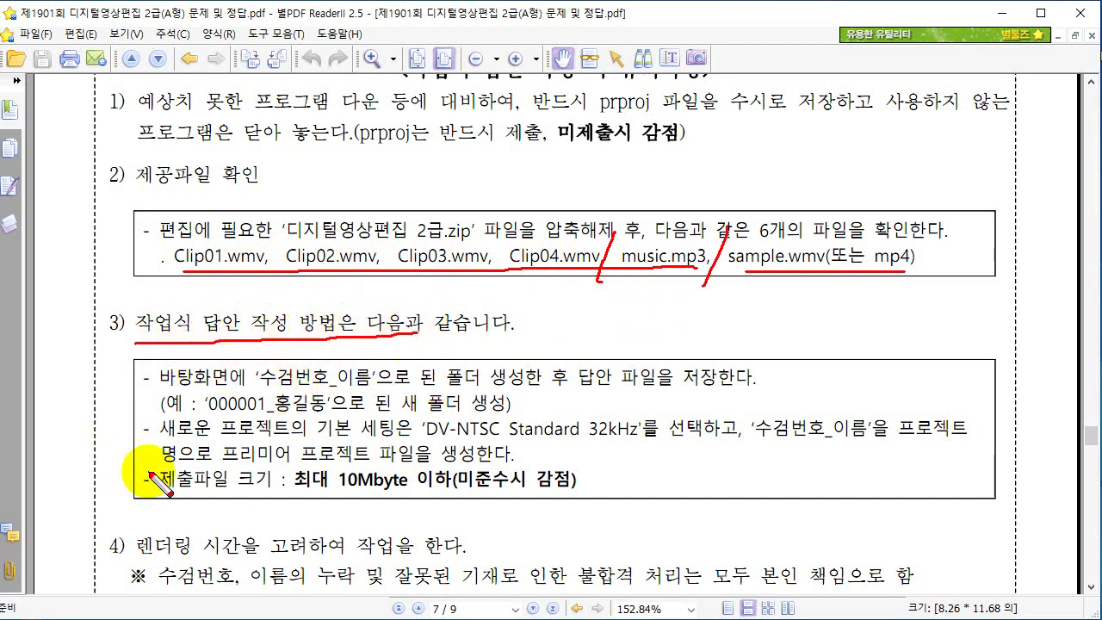
{"action": "mouse_move", "coordinate": [159, 389]}
{"action": "left_mouse_down"}
{"action": "mouse_move", "coordinate": [356, 375]}
{"action": "mouse_move", "coordinate": [353, 361]}
{"action": "mouse_move", "coordinate": [276, 357]}
{"action": "mouse_move", "coordinate": [259, 380]}
{"action": "mouse_move", "coordinate": [267, 390]}
{"action": "mouse_move", "coordinate": [379, 384]}
{"action": "left_mouse_up"}
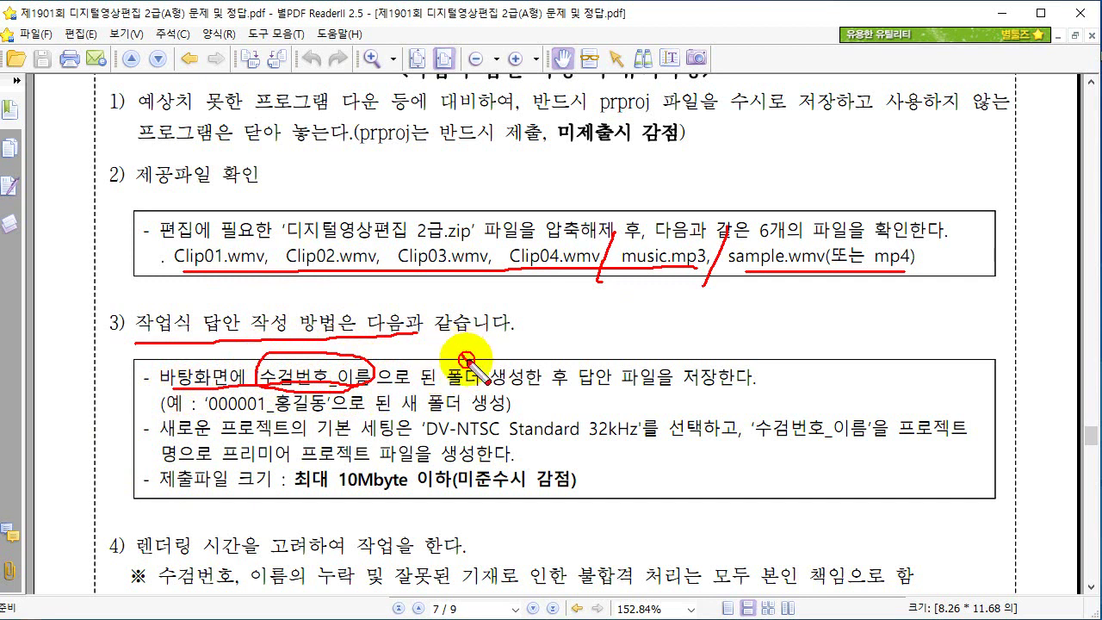
{"action": "left_click_drag", "start_coordinate": [463, 353], "coordinate": [488, 343]}
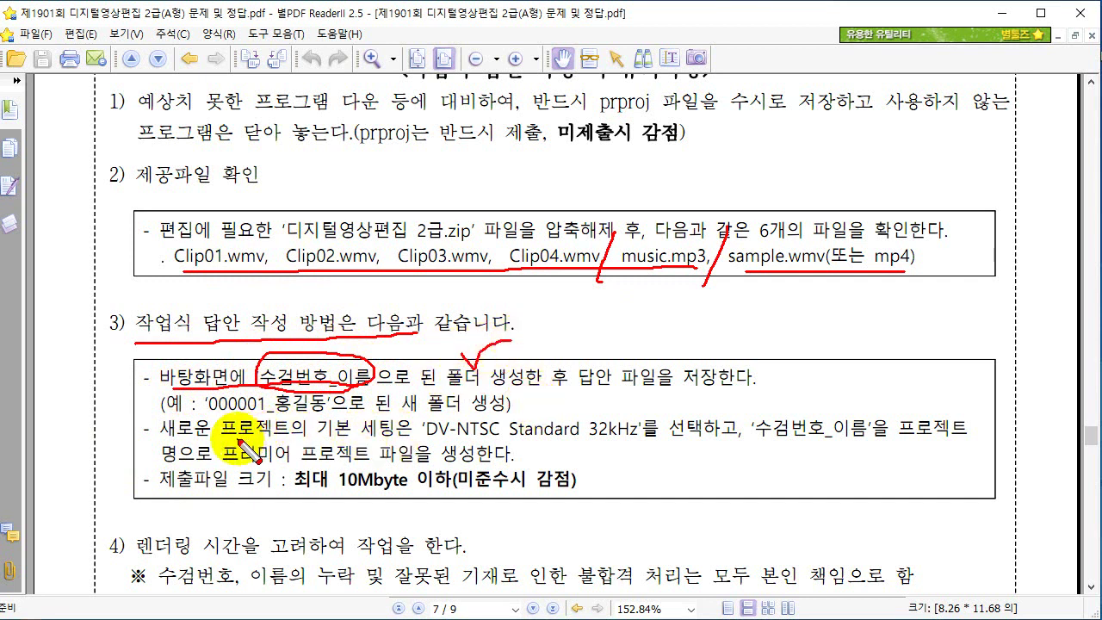
{"action": "mouse_move", "coordinate": [426, 444]}
{"action": "left_mouse_down"}
{"action": "mouse_move", "coordinate": [648, 449]}
{"action": "mouse_move", "coordinate": [650, 427]}
{"action": "mouse_move", "coordinate": [643, 406]}
{"action": "mouse_move", "coordinate": [551, 406]}
{"action": "mouse_move", "coordinate": [415, 421]}
{"action": "left_mouse_up"}
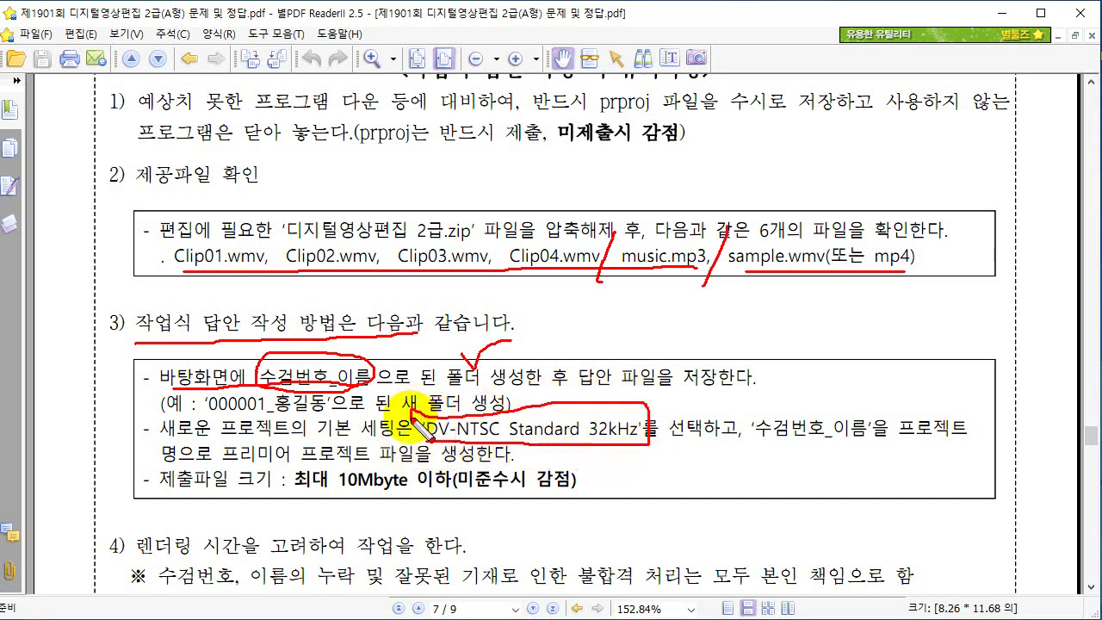
{"action": "mouse_move", "coordinate": [617, 399]}
{"action": "left_mouse_down"}
{"action": "mouse_move", "coordinate": [628, 411]}
{"action": "mouse_move", "coordinate": [646, 398]}
{"action": "left_mouse_up"}
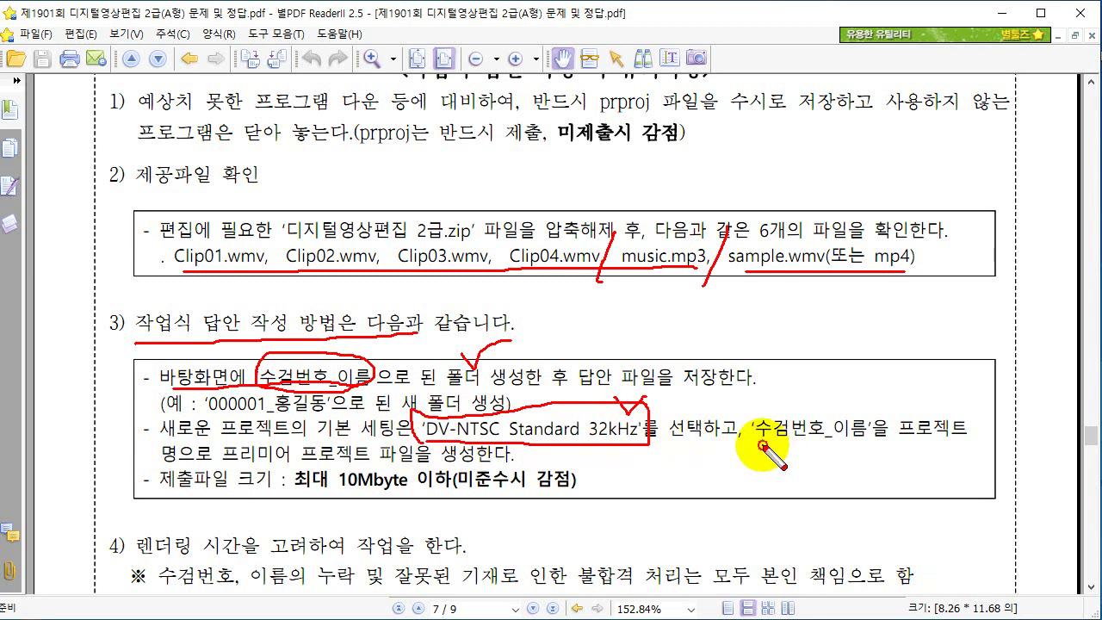
{"action": "left_click_drag", "start_coordinate": [761, 446], "coordinate": [871, 445]}
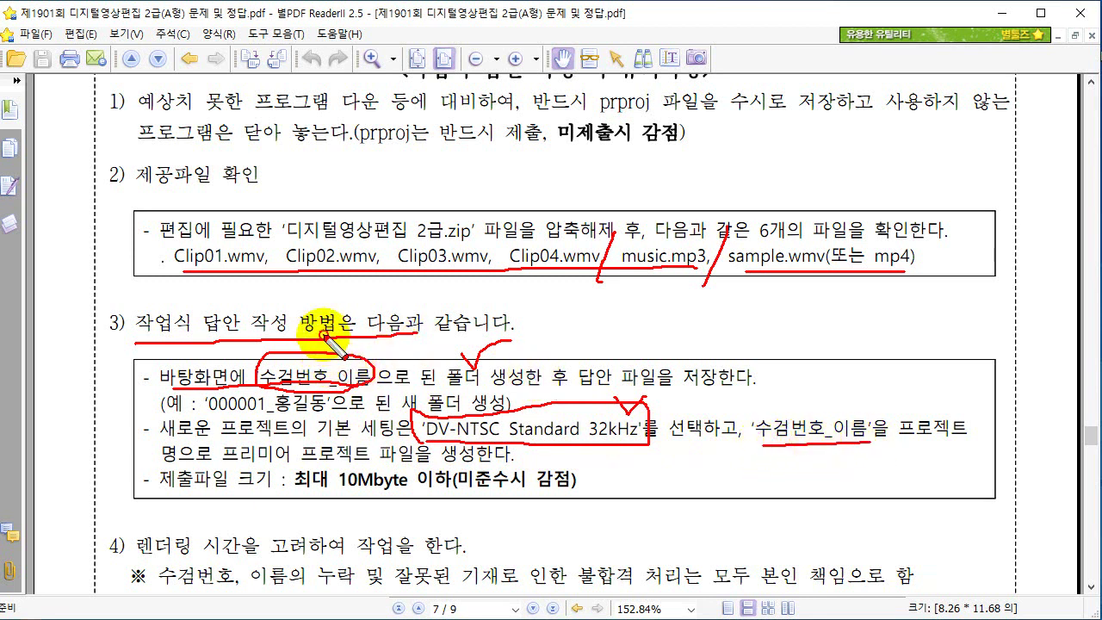
{"action": "mouse_move", "coordinate": [323, 338]}
{"action": "left_mouse_down"}
{"action": "mouse_move", "coordinate": [332, 363]}
{"action": "mouse_move", "coordinate": [358, 323]}
{"action": "mouse_move", "coordinate": [334, 366]}
{"action": "mouse_move", "coordinate": [323, 333]}
{"action": "mouse_move", "coordinate": [334, 364]}
{"action": "mouse_move", "coordinate": [343, 313]}
{"action": "mouse_move", "coordinate": [349, 344]}
{"action": "left_mouse_up"}
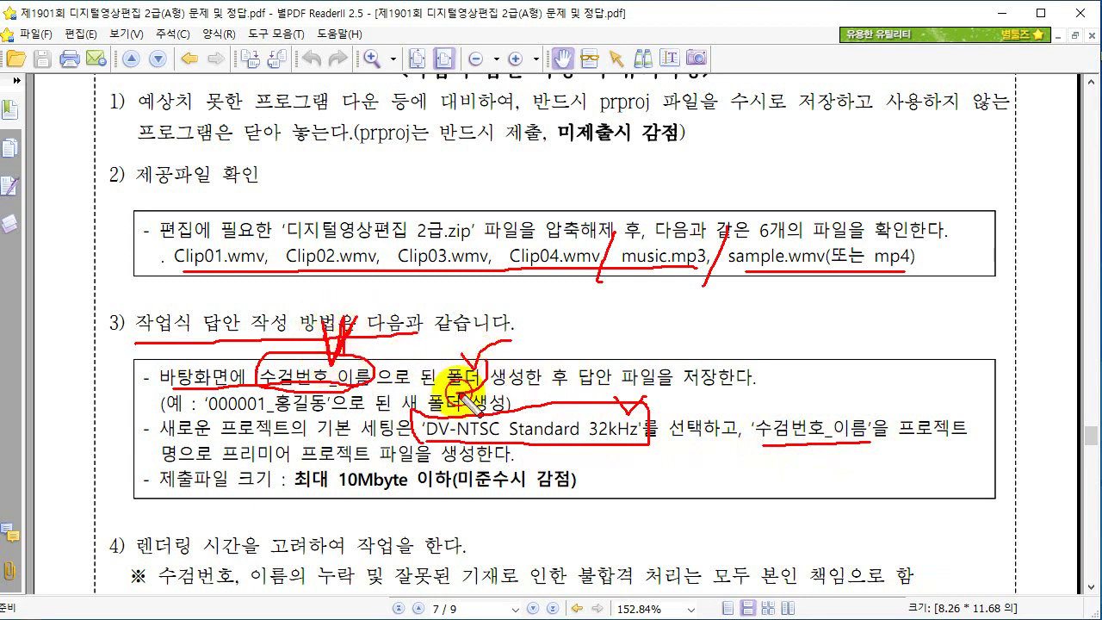
{"action": "mouse_move", "coordinate": [456, 391]}
{"action": "left_mouse_down"}
{"action": "mouse_move", "coordinate": [443, 343]}
{"action": "mouse_move", "coordinate": [487, 393]}
{"action": "mouse_move", "coordinate": [478, 335]}
{"action": "mouse_move", "coordinate": [508, 377]}
{"action": "left_mouse_up"}
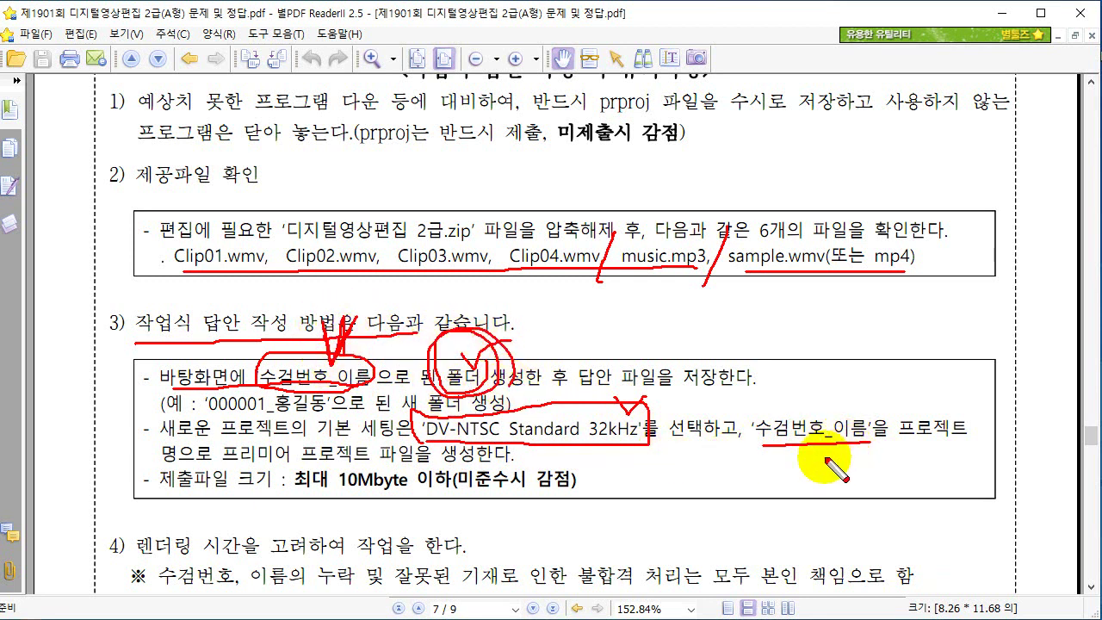
{"action": "mouse_move", "coordinate": [762, 444]}
{"action": "left_mouse_down"}
{"action": "mouse_move", "coordinate": [856, 446]}
{"action": "mouse_move", "coordinate": [873, 422]}
{"action": "mouse_move", "coordinate": [759, 447]}
{"action": "left_mouse_up"}
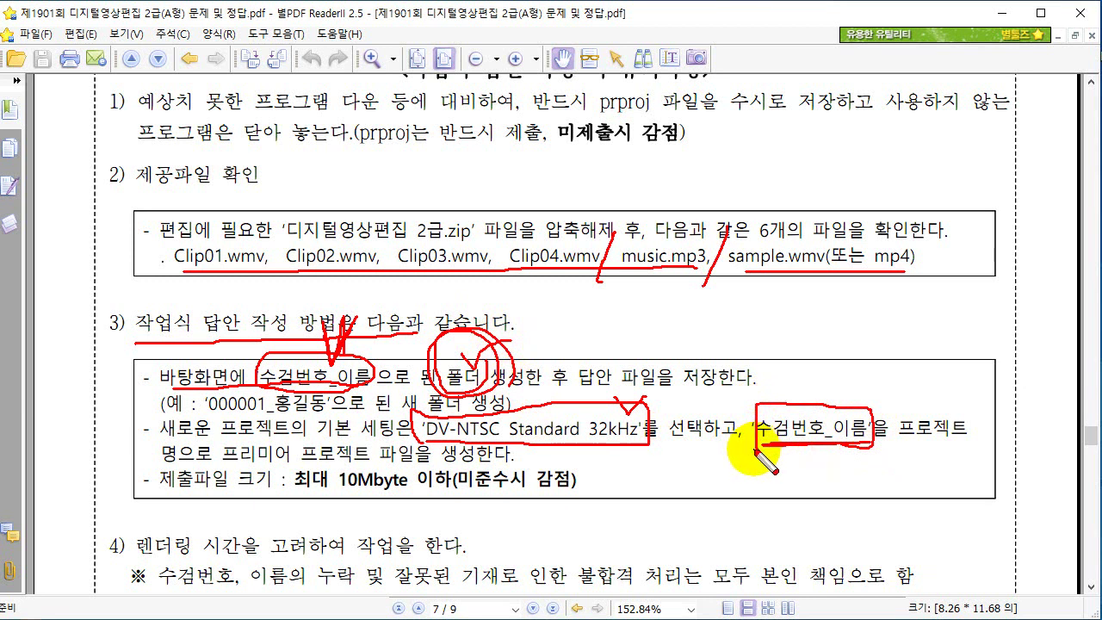
Underline the project-name and file-size instructions, circle the 10Mbyte 이하 limit, then clear the marks.
{"action": "left_click_drag", "start_coordinate": [900, 441], "coordinate": [994, 441]}
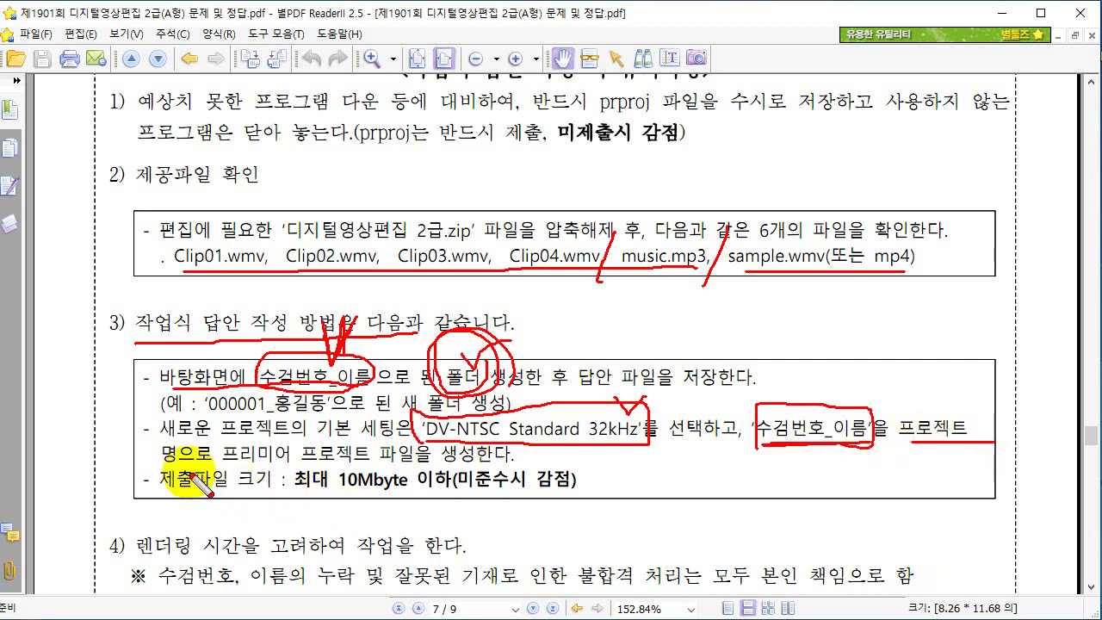
{"action": "left_click_drag", "start_coordinate": [162, 466], "coordinate": [300, 466]}
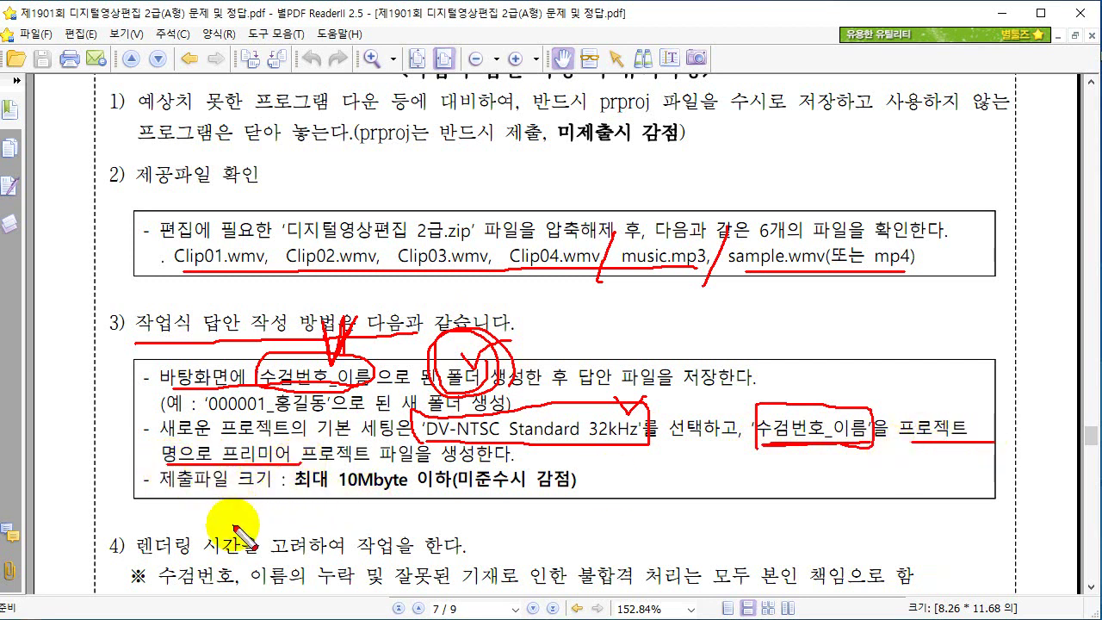
{"action": "left_click_drag", "start_coordinate": [181, 490], "coordinate": [256, 492]}
{"action": "mouse_move", "coordinate": [336, 470]}
{"action": "left_mouse_down"}
{"action": "mouse_move", "coordinate": [399, 458]}
{"action": "mouse_move", "coordinate": [435, 459]}
{"action": "mouse_move", "coordinate": [467, 489]}
{"action": "mouse_move", "coordinate": [453, 510]}
{"action": "mouse_move", "coordinate": [411, 512]}
{"action": "left_mouse_up"}
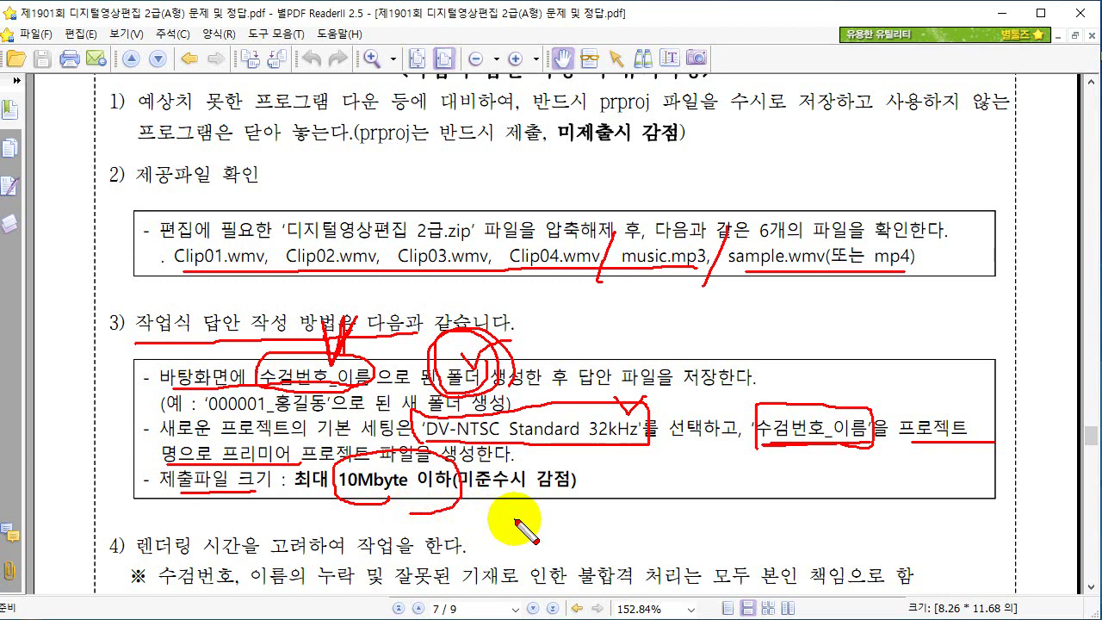
{"action": "key", "text": "Escape"}
Underline item 5 on importing clips, mark the Keep existing setting note, then clear the marks.
{"action": "scroll", "coordinate": [635, 522], "scroll_direction": "down", "scroll_amount": 8}
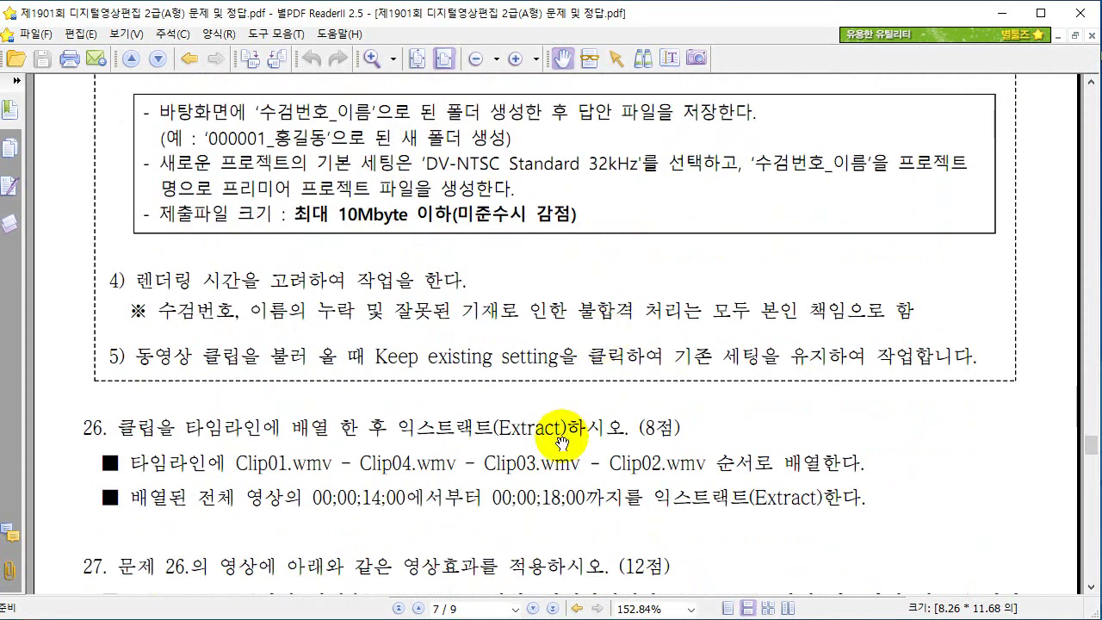
{"action": "key", "text": "ctrl+2"}
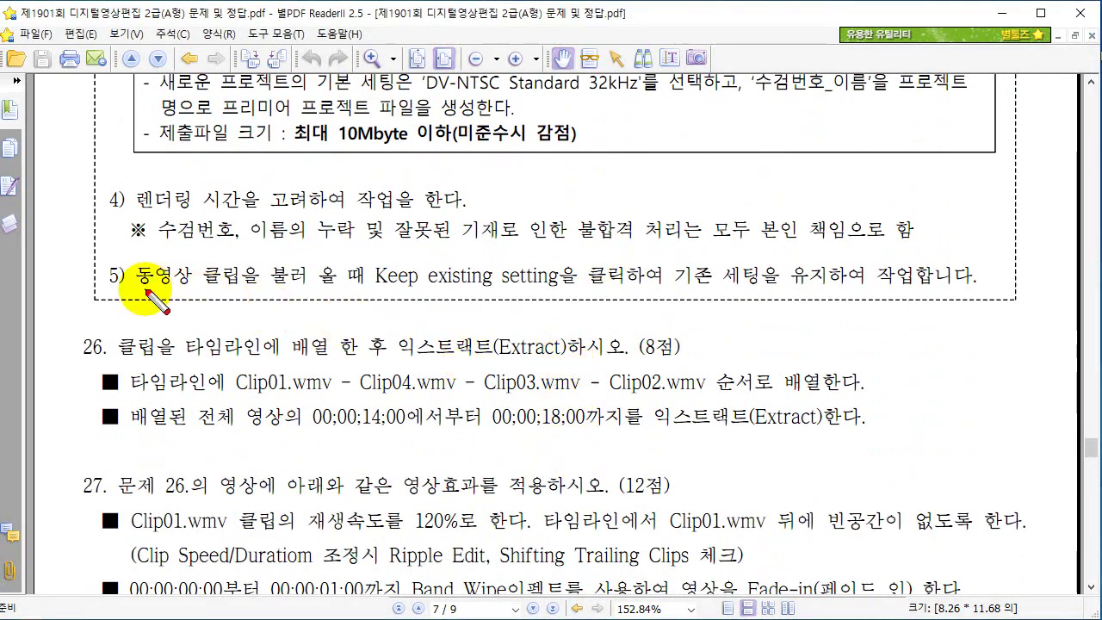
{"action": "mouse_move", "coordinate": [138, 291]}
{"action": "left_mouse_down"}
{"action": "mouse_move", "coordinate": [281, 284]}
{"action": "mouse_move", "coordinate": [432, 299]}
{"action": "mouse_move", "coordinate": [362, 303]}
{"action": "mouse_move", "coordinate": [401, 255]}
{"action": "mouse_move", "coordinate": [428, 307]}
{"action": "mouse_move", "coordinate": [578, 296]}
{"action": "left_mouse_up"}
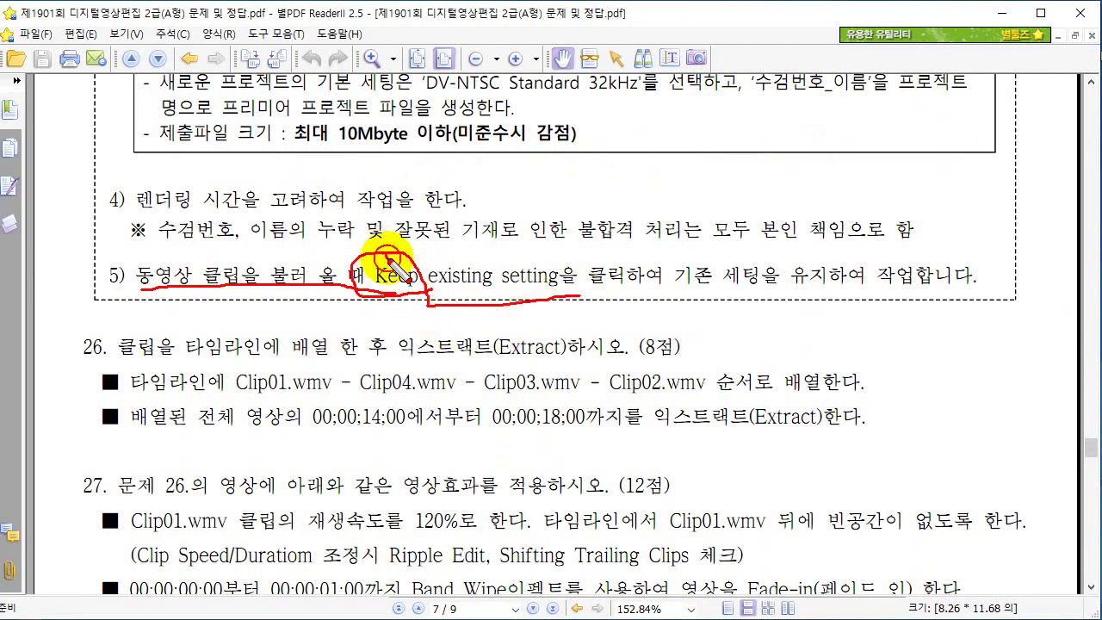
{"action": "left_click_drag", "start_coordinate": [380, 245], "coordinate": [412, 245]}
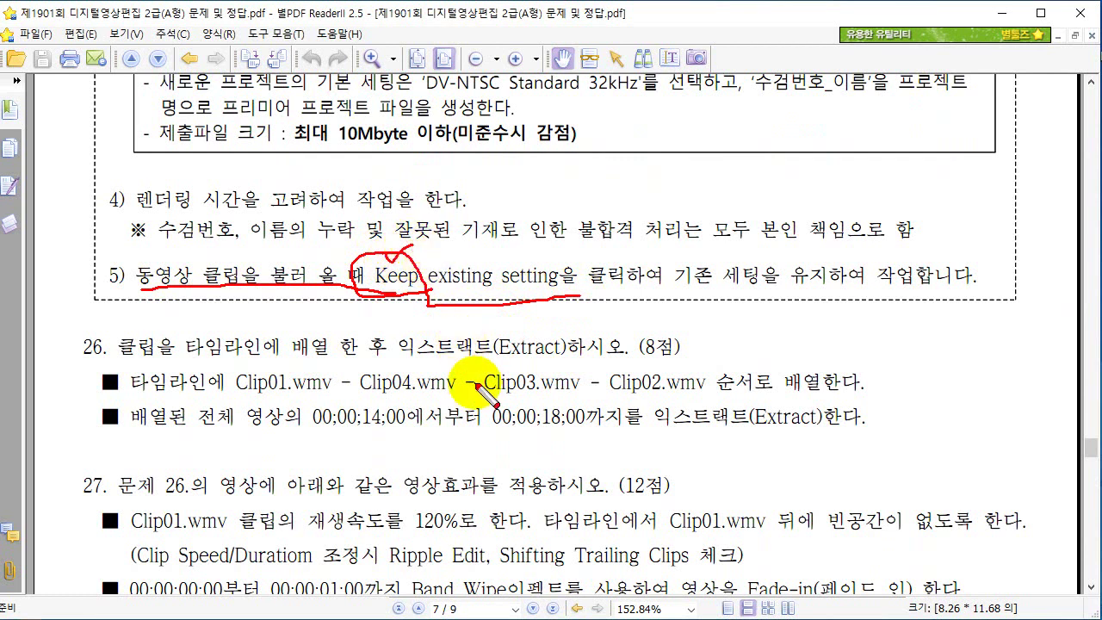
{"action": "key", "text": "Escape"}
Scroll the PDF to questions 26 and 27.
{"action": "scroll", "coordinate": [500, 422], "scroll_direction": "down", "scroll_amount": 1}
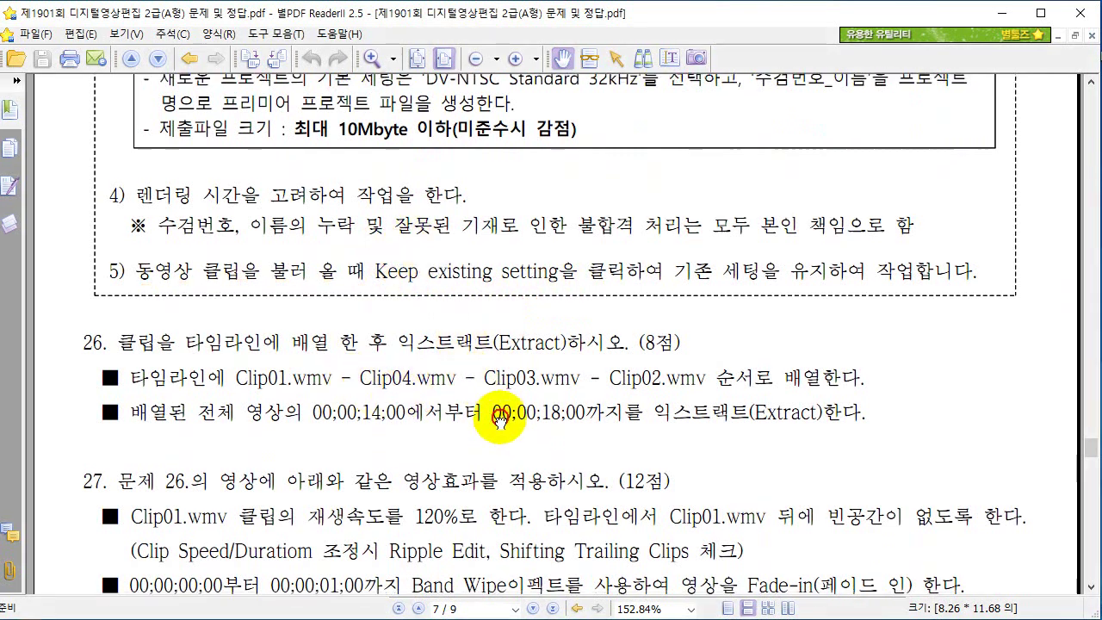
{"action": "scroll", "coordinate": [499, 422], "scroll_direction": "down", "scroll_amount": 5}
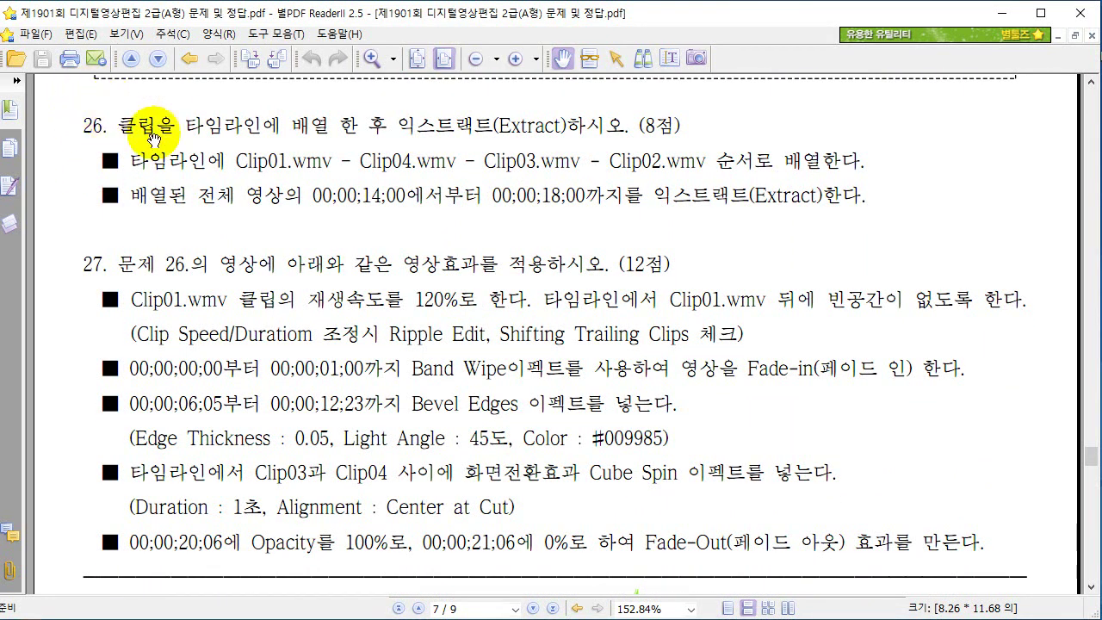
{"action": "scroll", "coordinate": [211, 157], "scroll_direction": "up", "scroll_amount": 1}
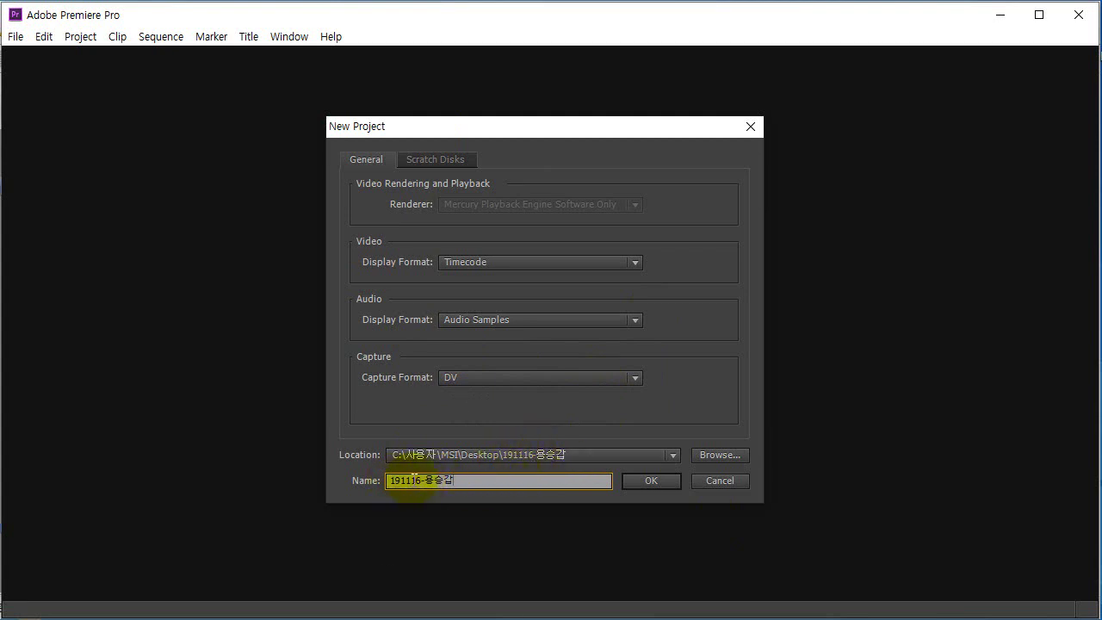
Replace the hyphen in the project name with an underscore and create the project on the Desktop.
{"action": "left_click", "coordinate": [394, 480]}
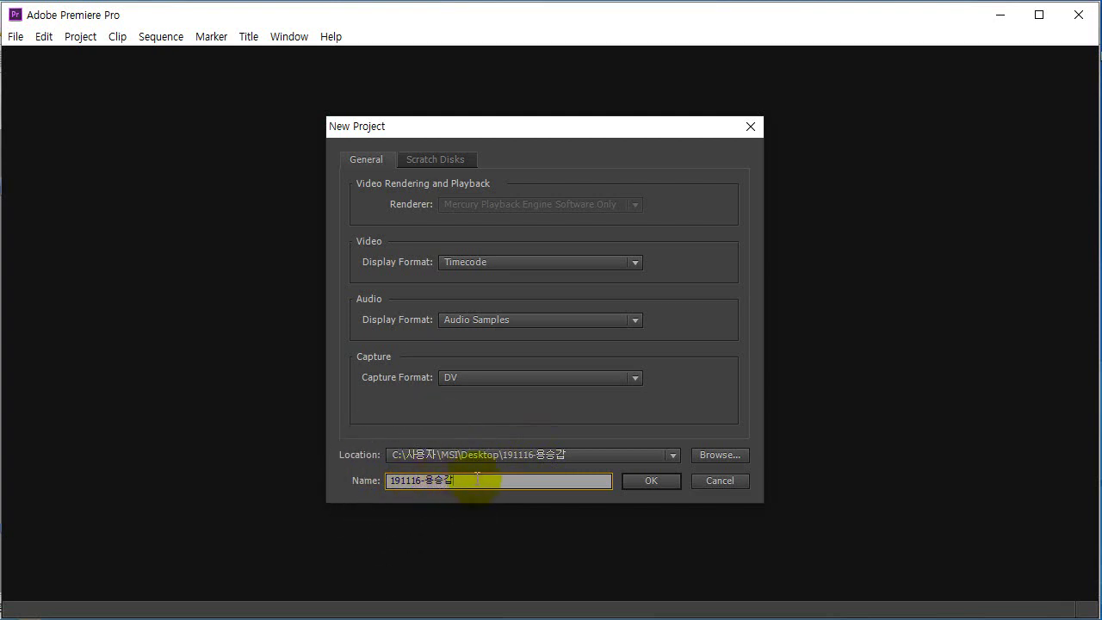
{"action": "left_click_drag", "start_coordinate": [461, 475], "coordinate": [389, 479]}
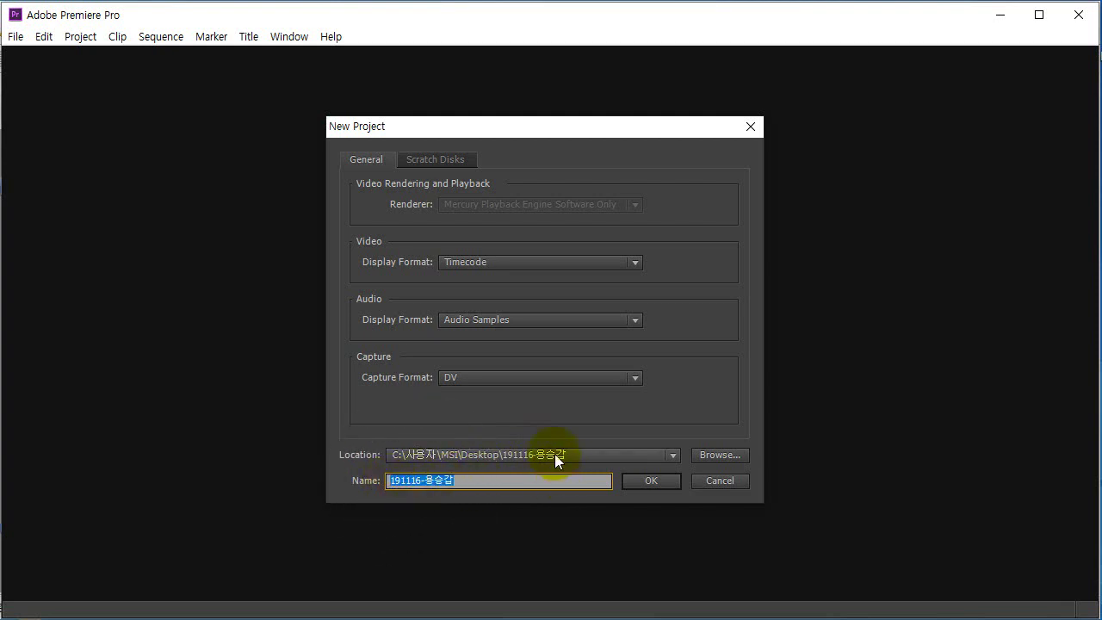
{"action": "left_click", "coordinate": [472, 481]}
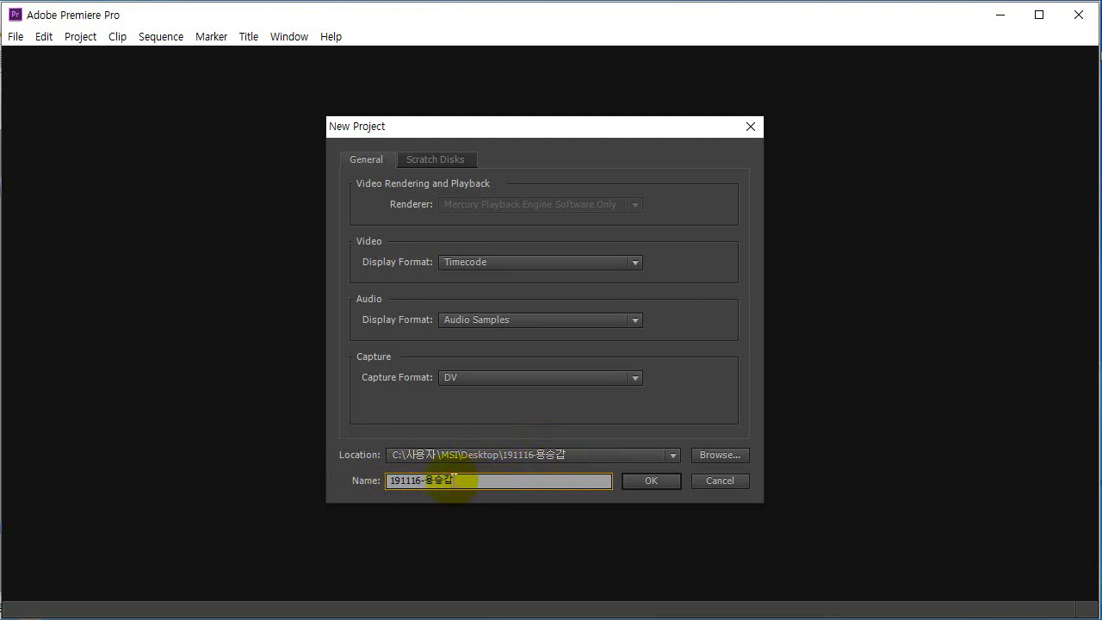
{"action": "key", "text": "Left"}
{"action": "key", "text": "Left"}
{"action": "key", "text": "Left"}
{"action": "key", "text": "BackSpace"}
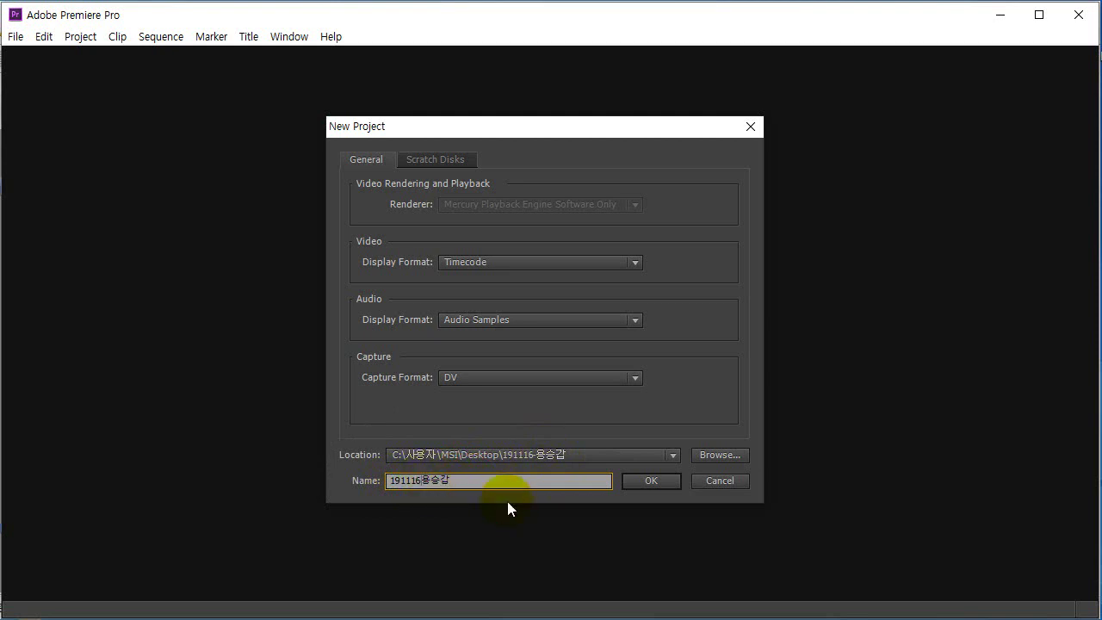
{"action": "type", "text": "_"}
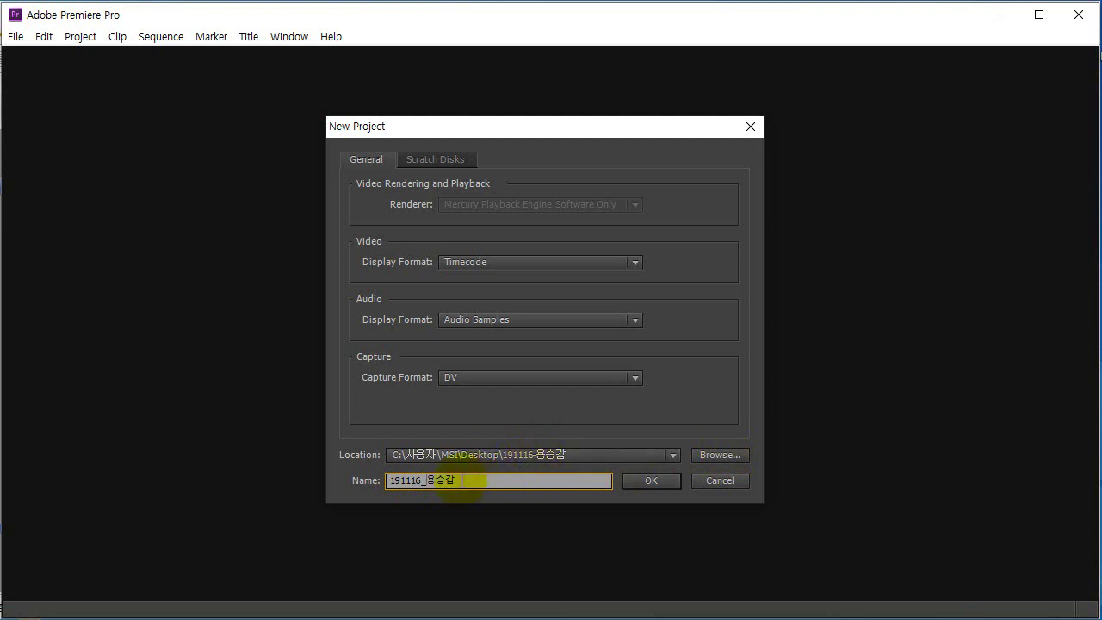
{"action": "left_click_drag", "start_coordinate": [487, 481], "coordinate": [369, 475]}
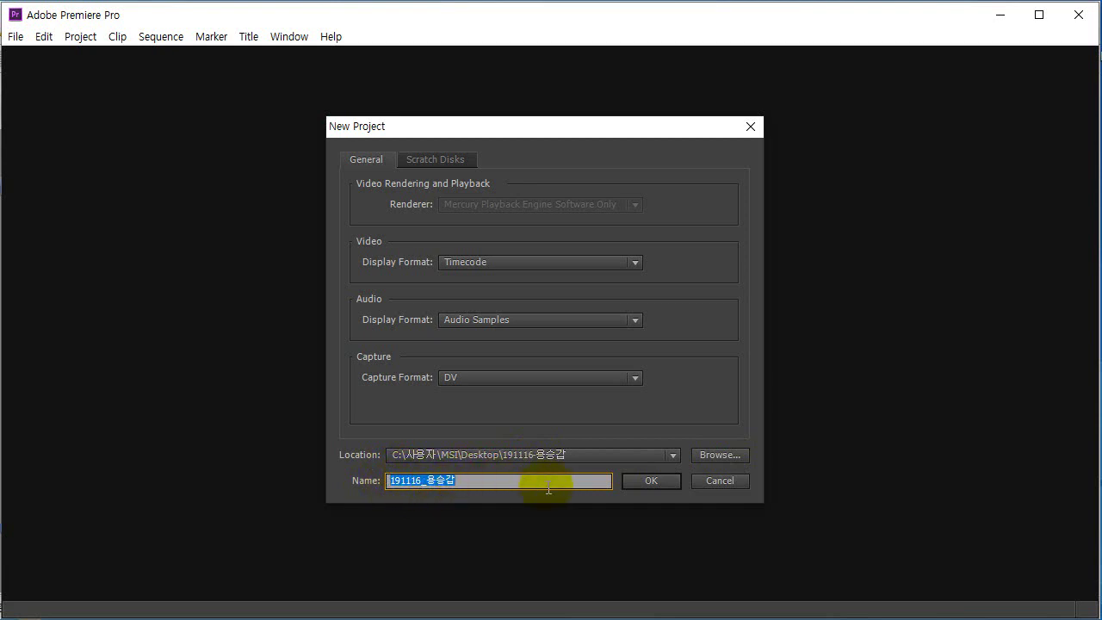
{"action": "left_click", "coordinate": [650, 481]}
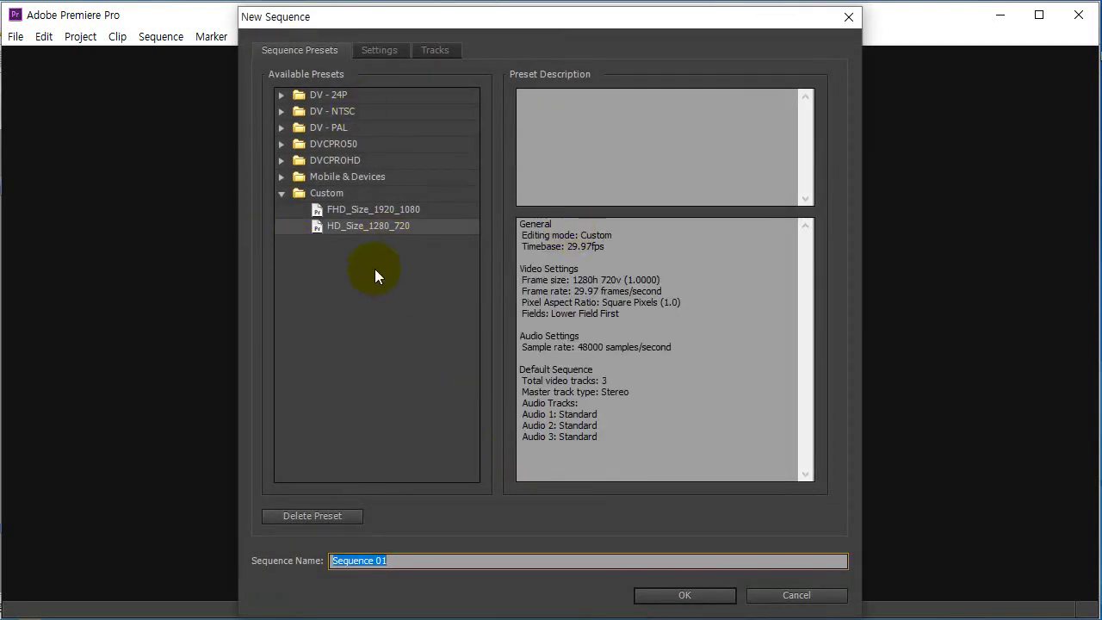
Create a DV-NTSC Standard 32kHz sequence named with the exam number and candidate's name.
{"action": "left_click", "coordinate": [281, 114]}
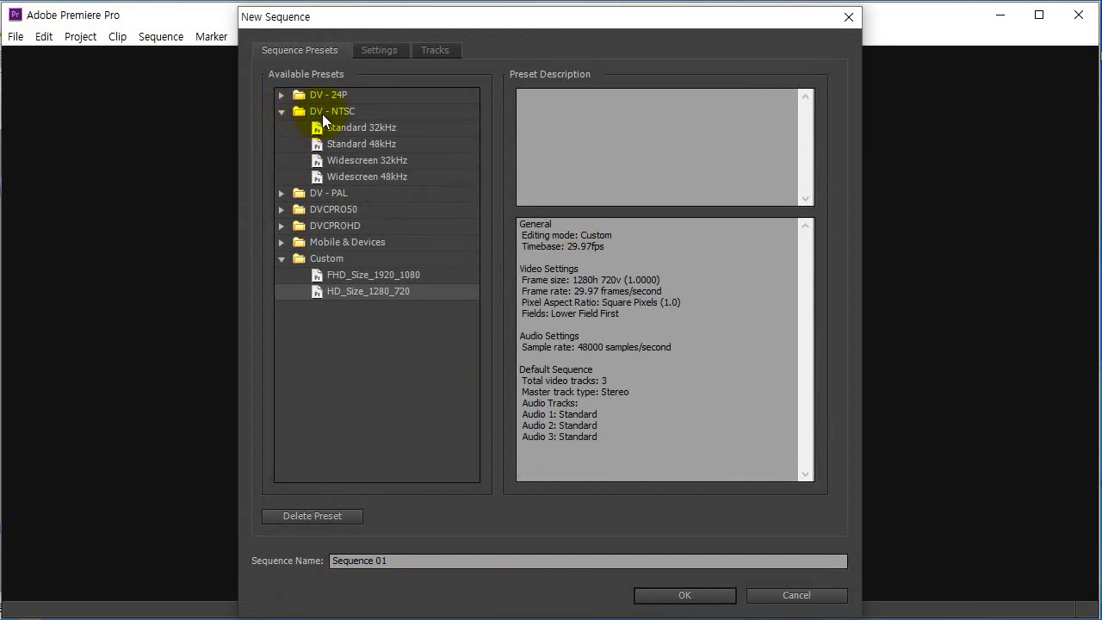
{"action": "left_click", "coordinate": [364, 128]}
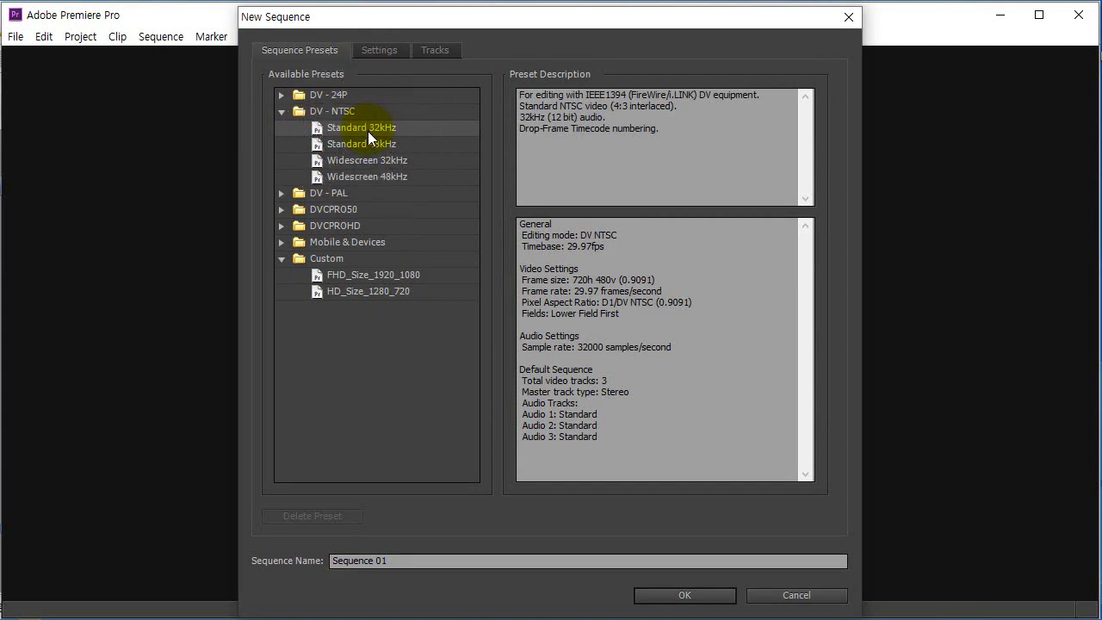
{"action": "left_click_drag", "start_coordinate": [404, 560], "coordinate": [336, 561]}
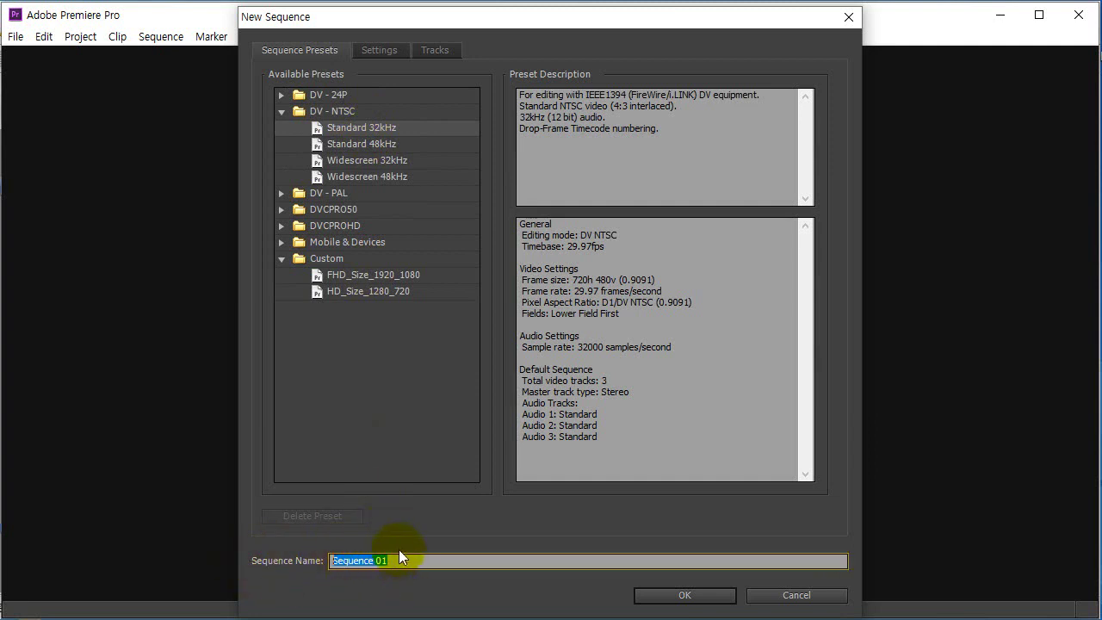
{"action": "left_click_drag", "start_coordinate": [409, 561], "coordinate": [334, 560]}
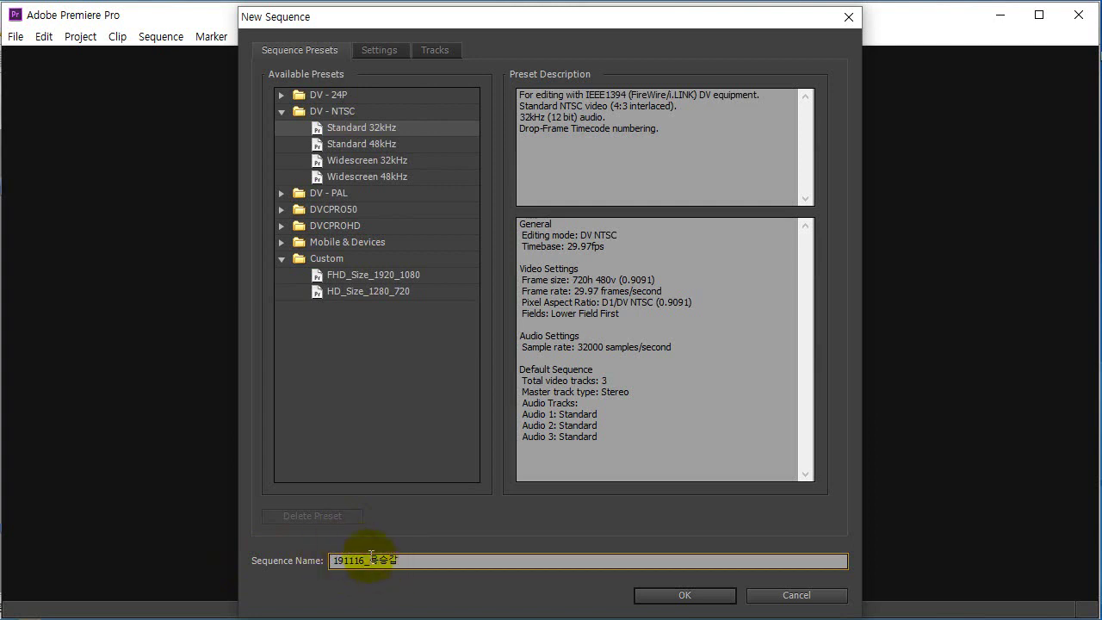
{"action": "left_click", "coordinate": [419, 559]}
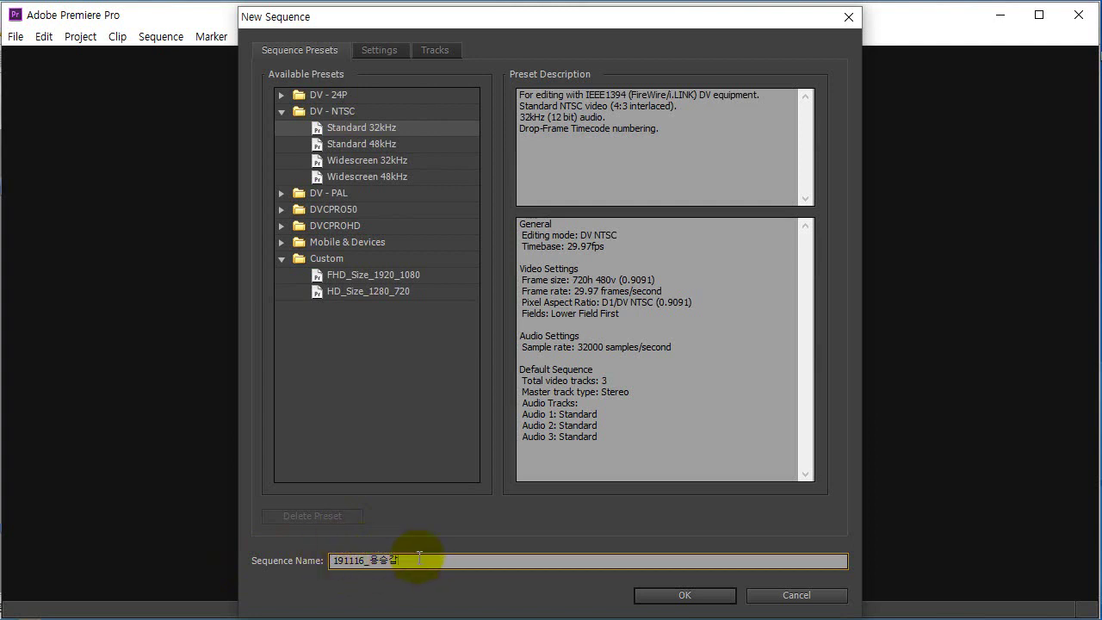
{"action": "left_click", "coordinate": [671, 599]}
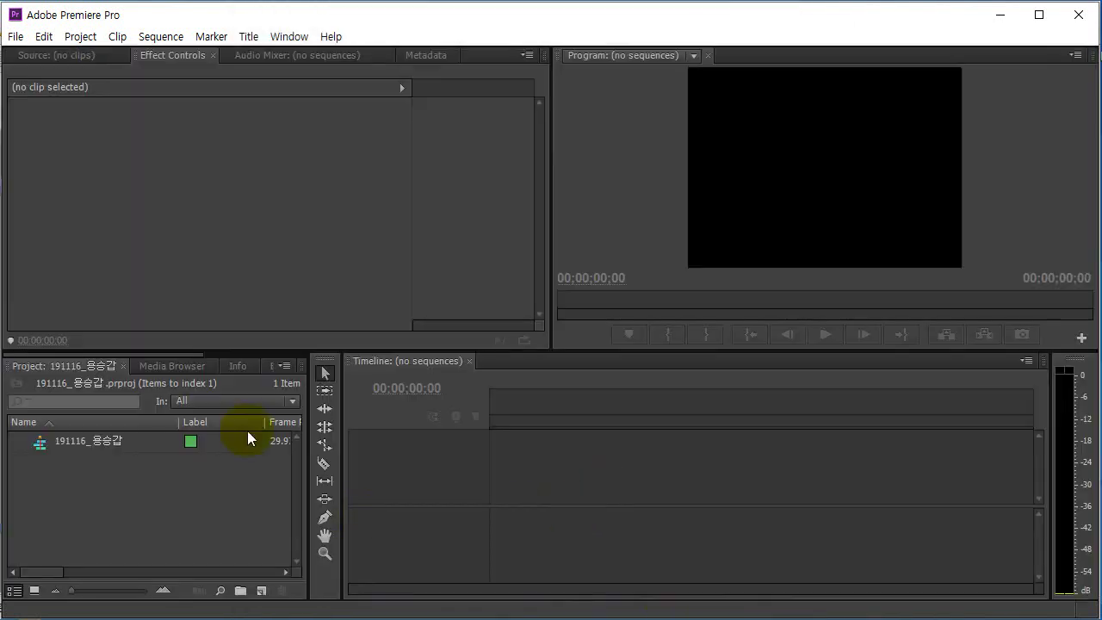
Import Clip01.wmv through Clip04.wmv and music.mp3 into the Project panel.
{"action": "left_click", "coordinate": [124, 494]}
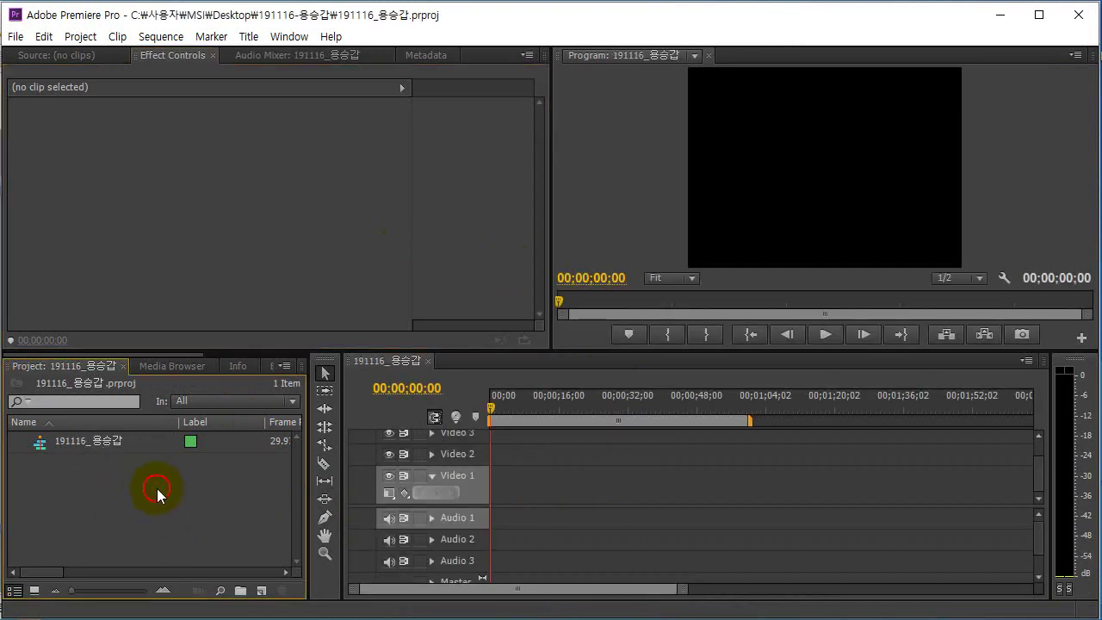
{"action": "double_click", "coordinate": [157, 489]}
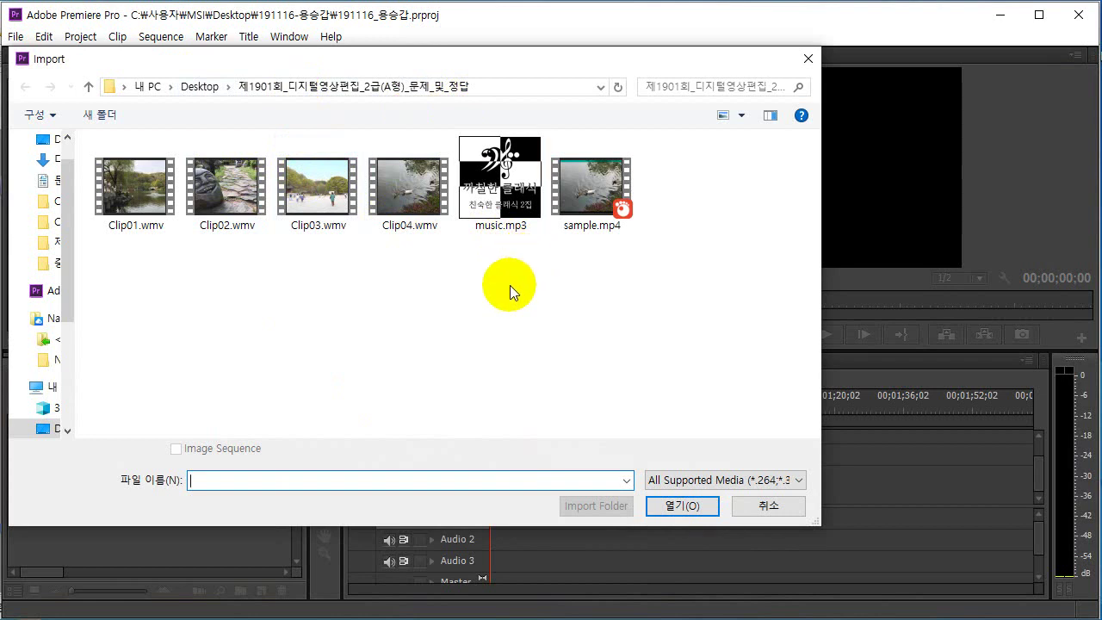
{"action": "left_click_drag", "start_coordinate": [511, 286], "coordinate": [144, 179]}
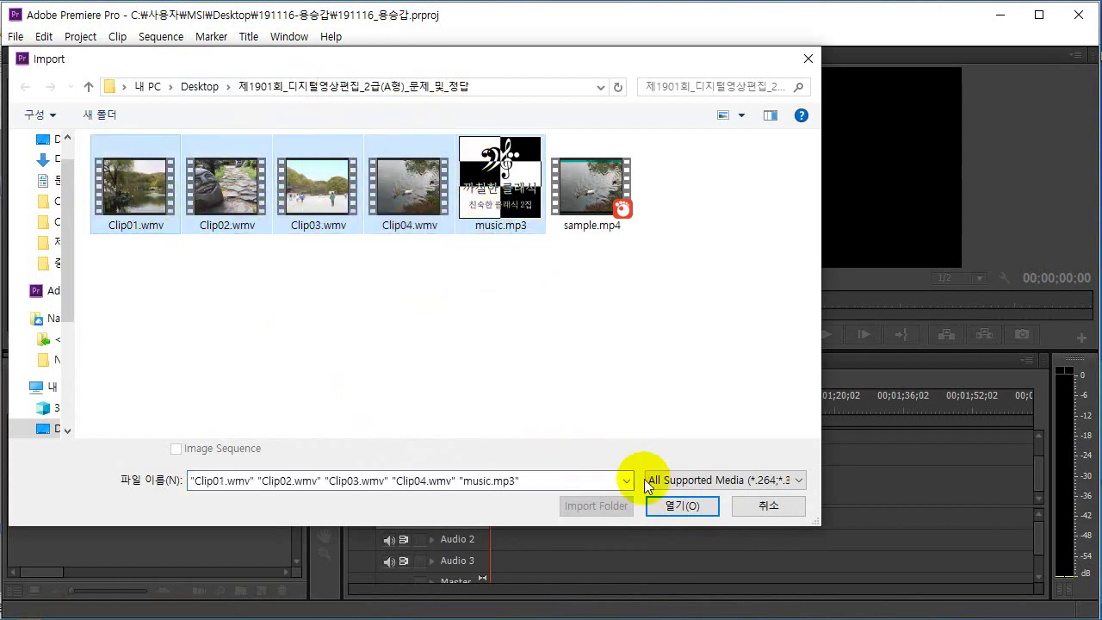
{"action": "left_click", "coordinate": [688, 509]}
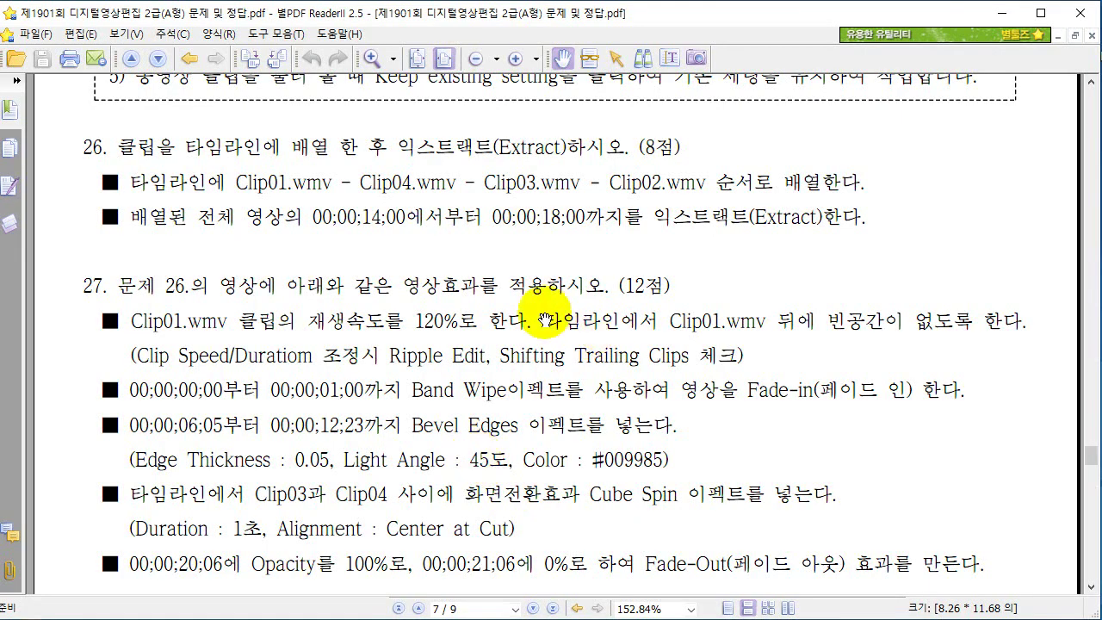
{"action": "scroll", "coordinate": [504, 333], "scroll_direction": "up", "scroll_amount": 1}
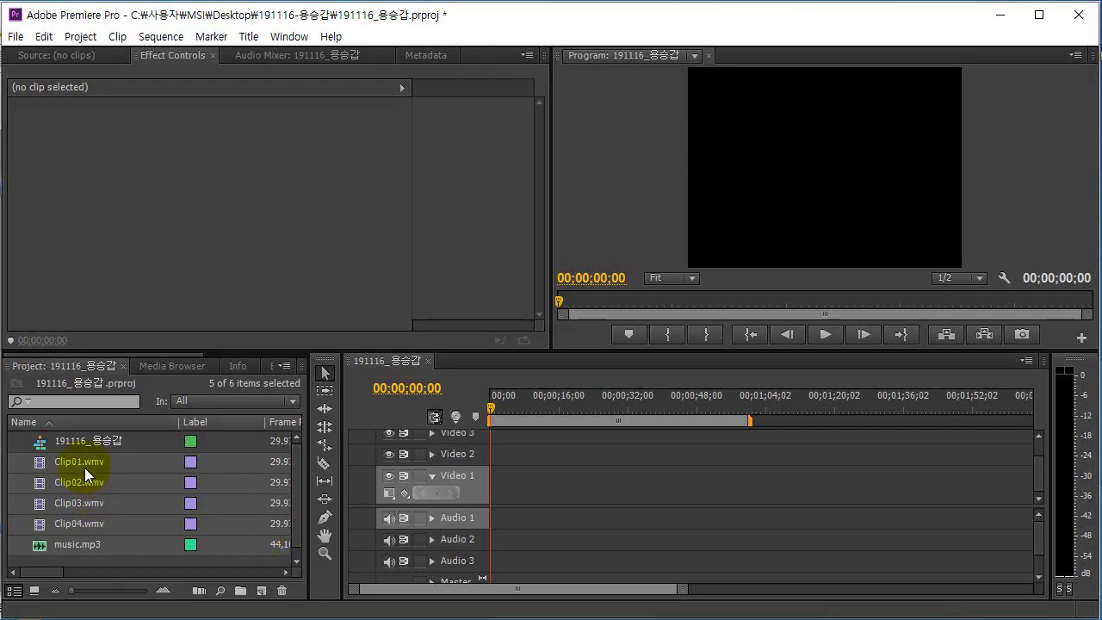
Place Clip01.wmv at the start of Video 1, checking the required order in the exam PDF.
{"action": "left_click", "coordinate": [84, 468]}
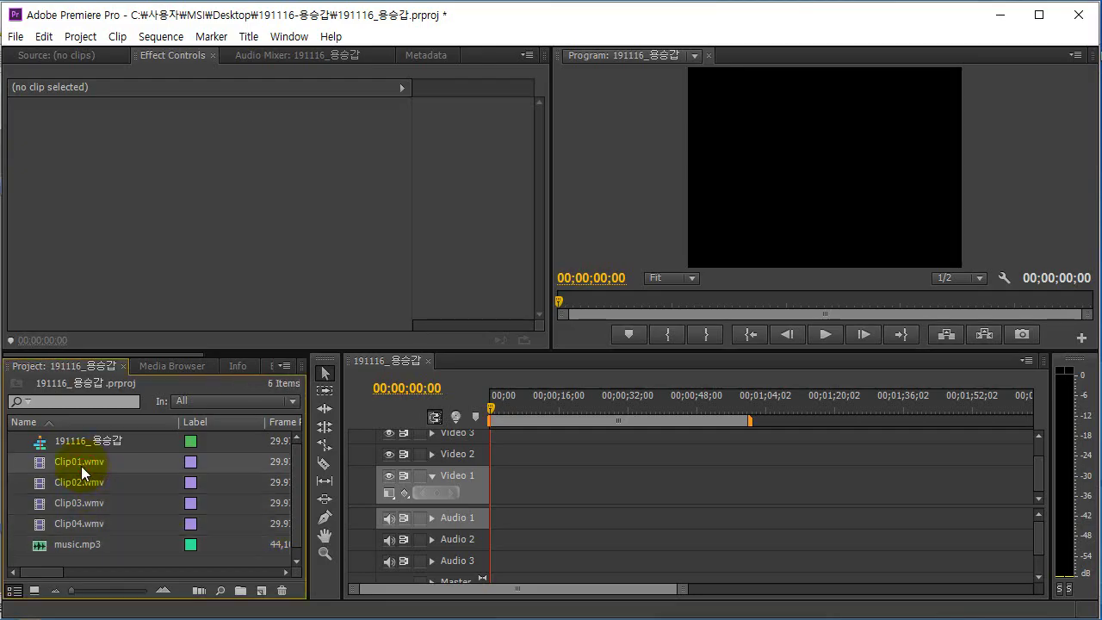
{"action": "left_click_drag", "start_coordinate": [17, 462], "coordinate": [501, 495]}
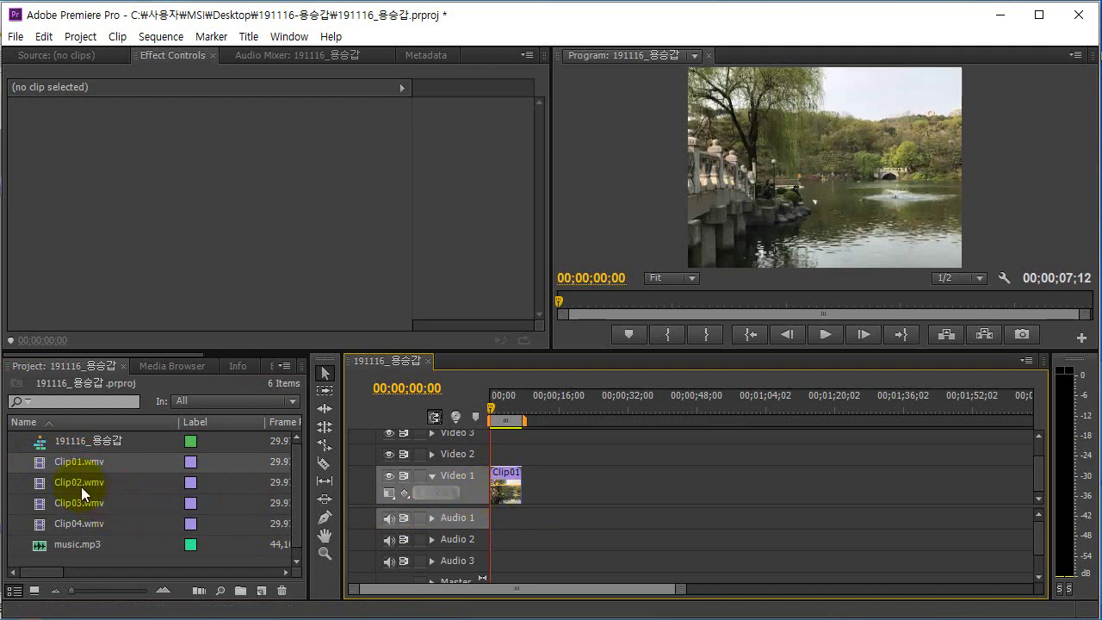
{"action": "key", "text": "alt+Tab"}
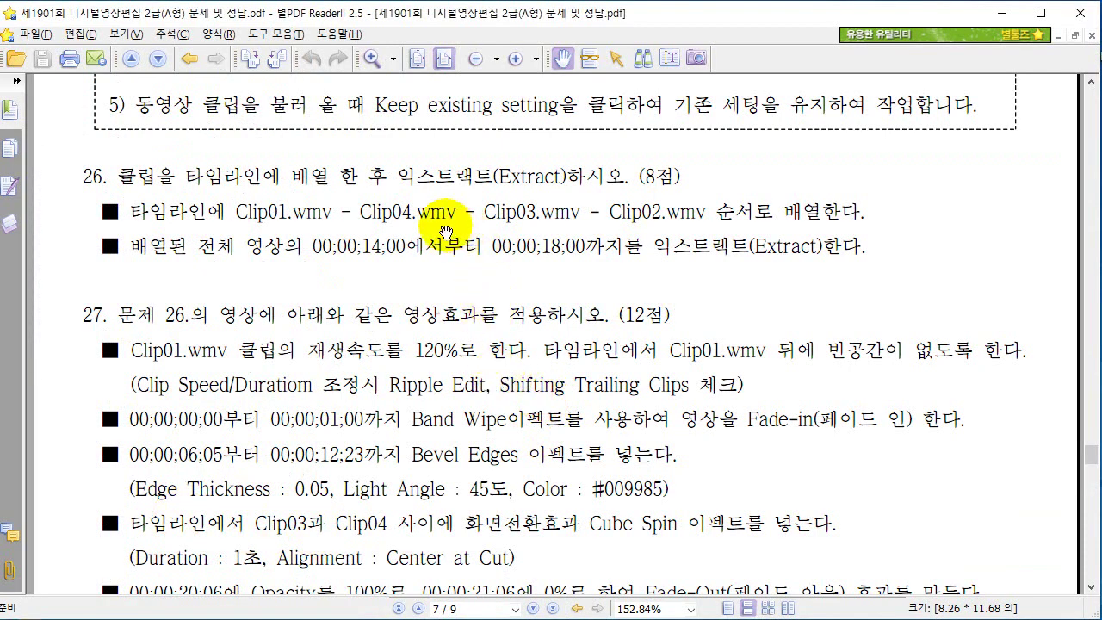
{"action": "key", "text": "alt+Tab"}
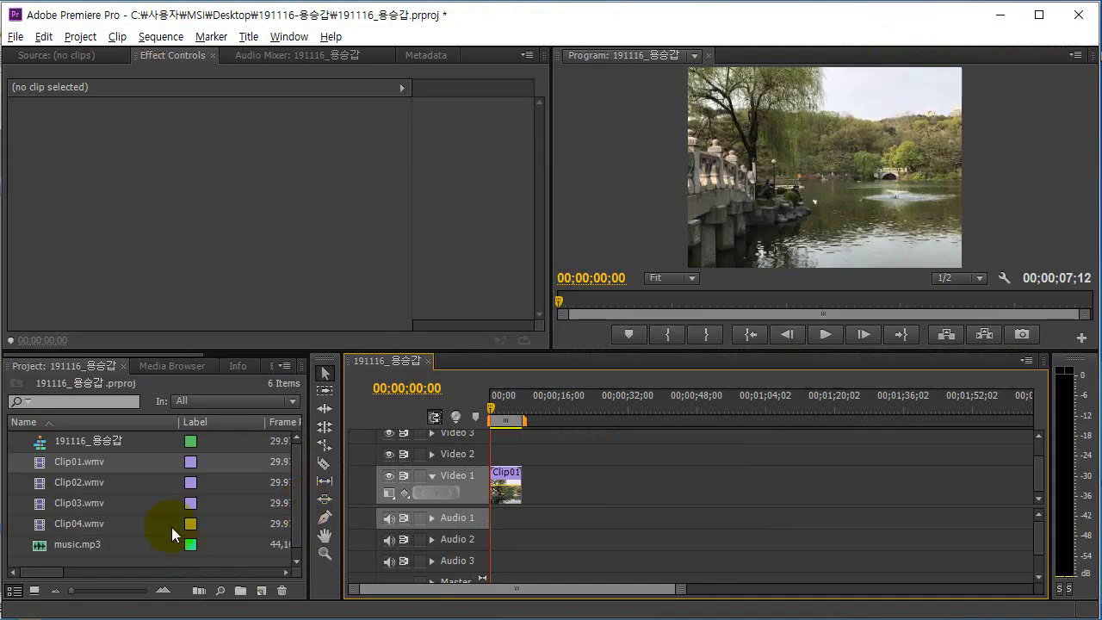
Add Clip04, Clip03 and Clip02 after Clip01 on Video 1, then zoom the timeline to check them.
{"action": "left_click", "coordinate": [96, 524]}
{"action": "left_click_drag", "start_coordinate": [55, 534], "coordinate": [525, 481]}
{"action": "left_click", "coordinate": [90, 503]}
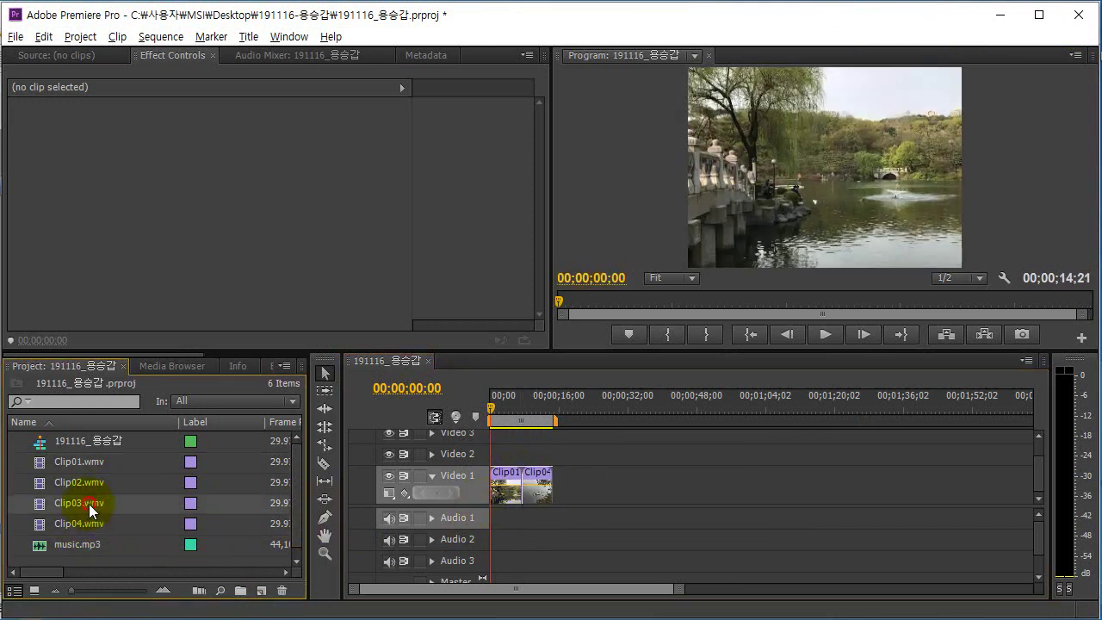
{"action": "left_click_drag", "start_coordinate": [67, 505], "coordinate": [565, 504]}
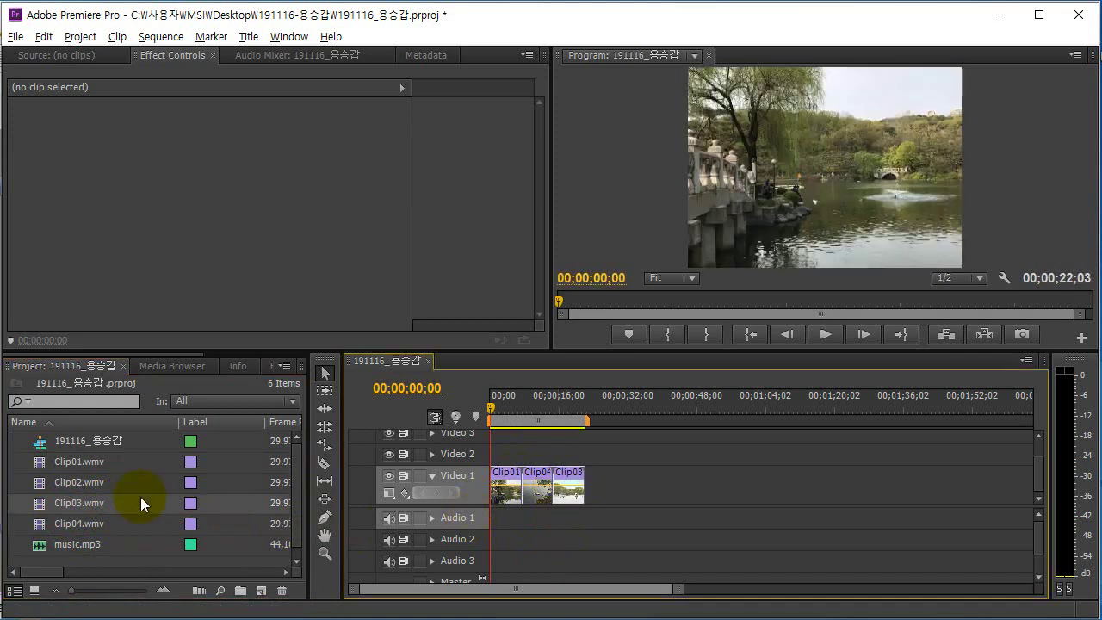
{"action": "left_click", "coordinate": [114, 487]}
{"action": "left_click_drag", "start_coordinate": [96, 482], "coordinate": [591, 496]}
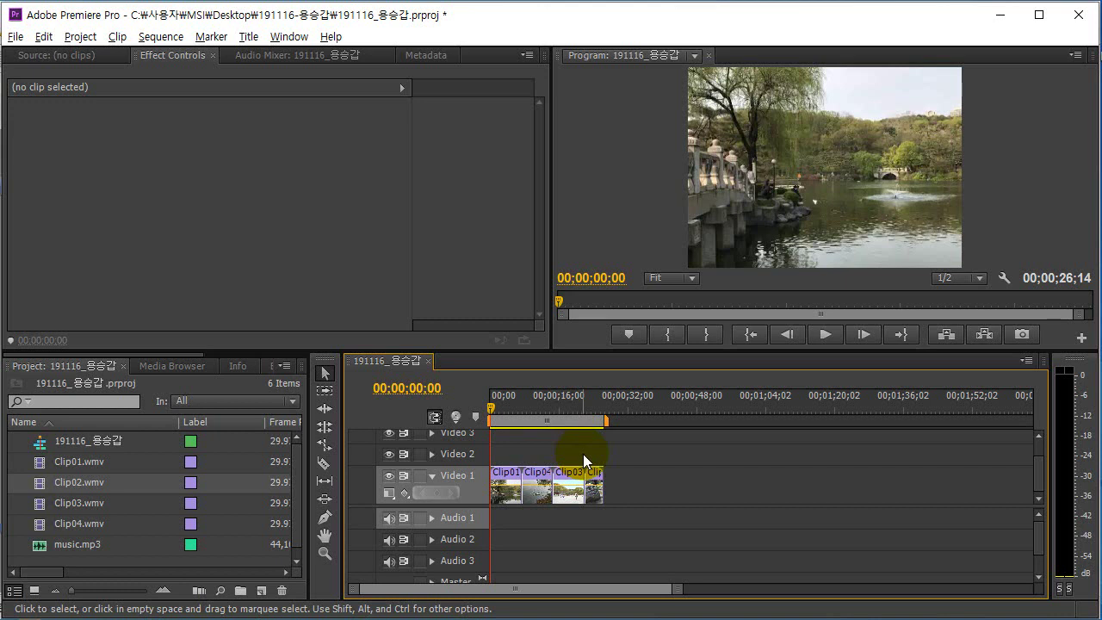
{"action": "key", "text": "equal"}
{"action": "key", "text": "equal"}
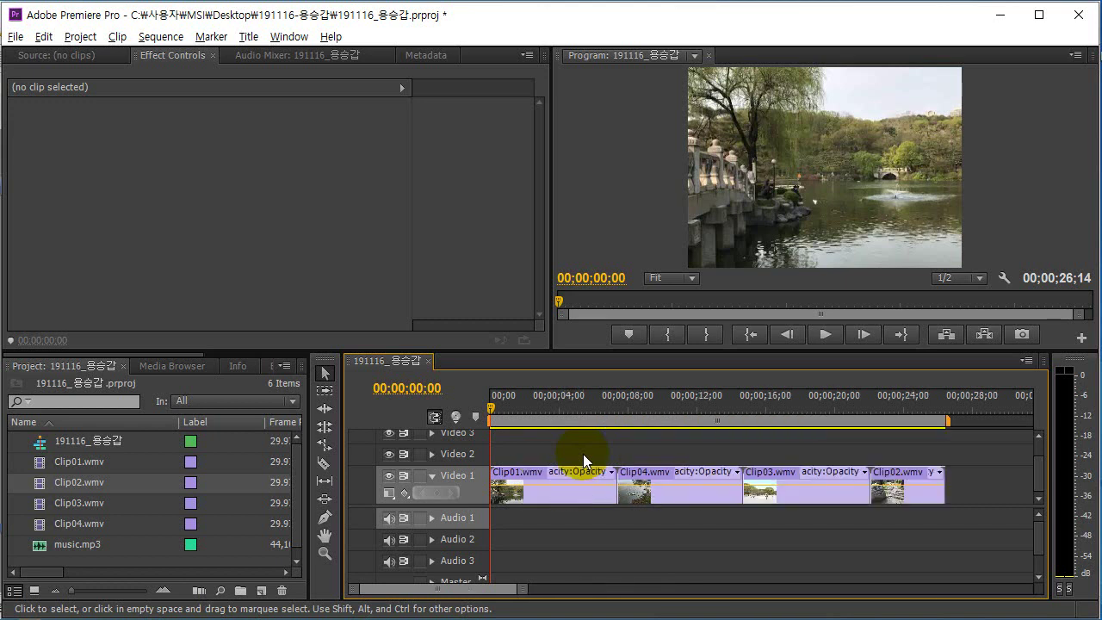
{"action": "key", "text": "minus"}
{"action": "key", "text": "minus"}
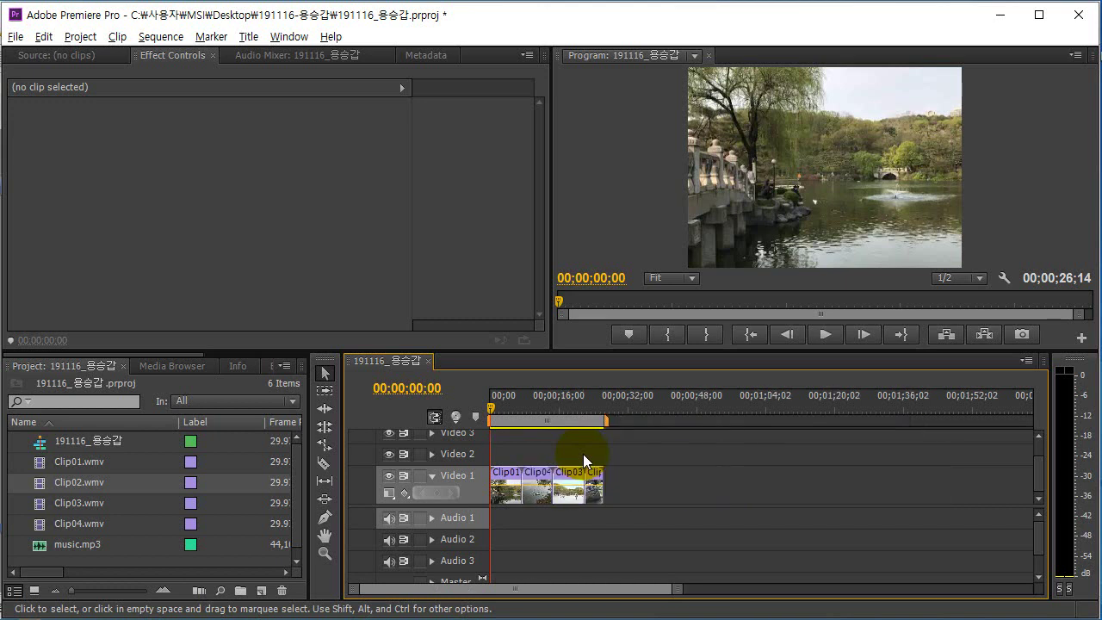
{"action": "key", "text": "equal"}
{"action": "key", "text": "equal"}
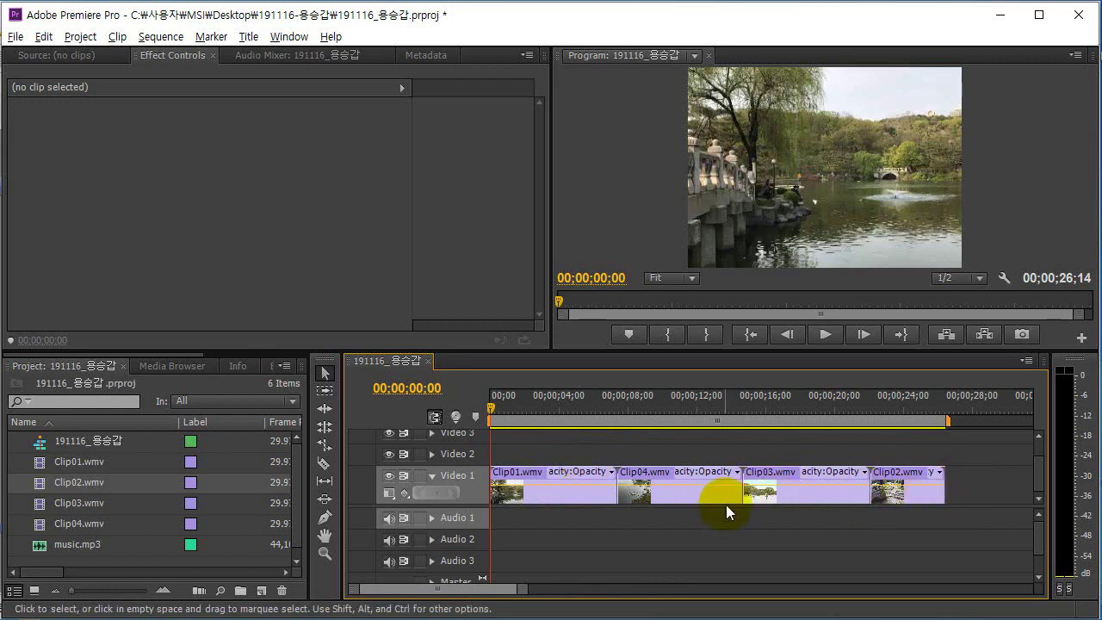
{"action": "key", "text": "alt+Tab"}
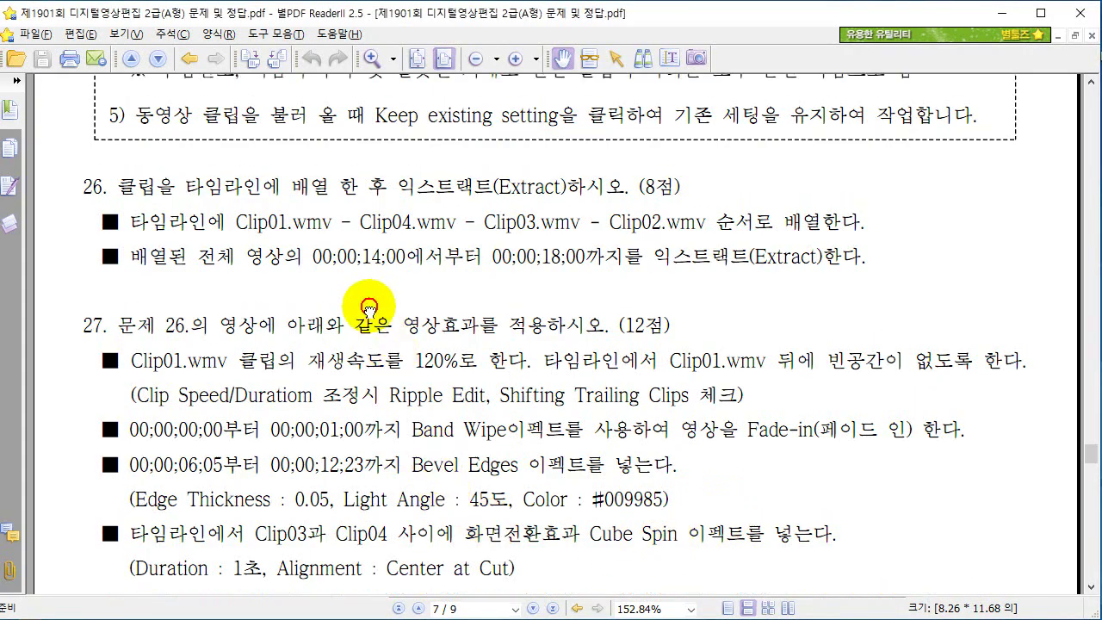
Read question 26's extract range, 00;00;14;00 to 00;00;18;00, then return to Premiere Pro.
{"action": "scroll", "coordinate": [368, 308], "scroll_direction": "up", "scroll_amount": 1}
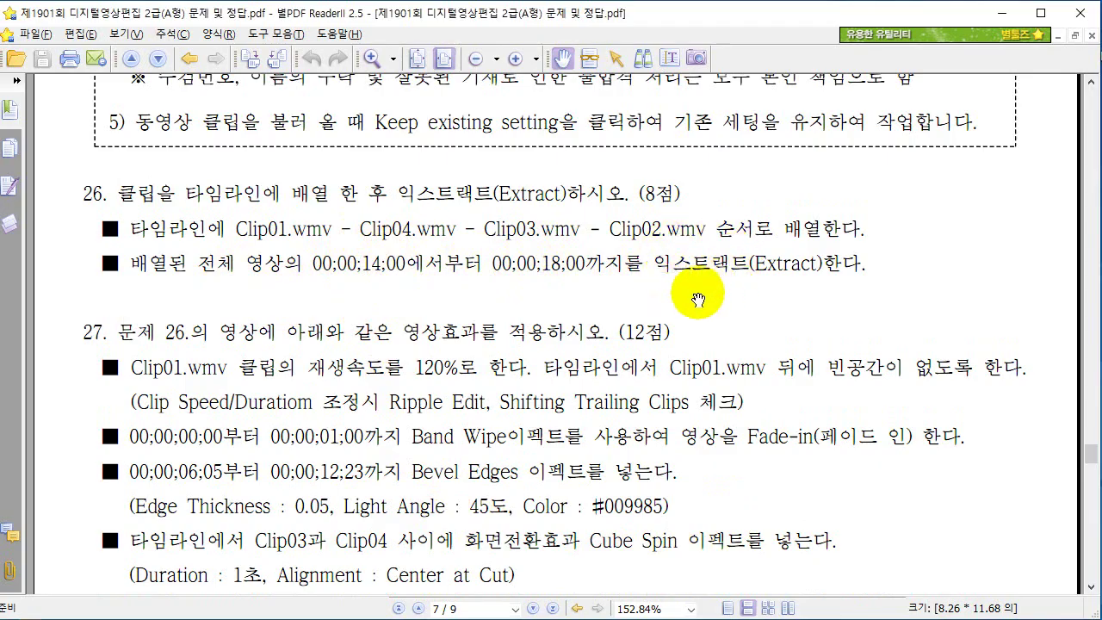
{"action": "key", "text": "alt+Tab"}
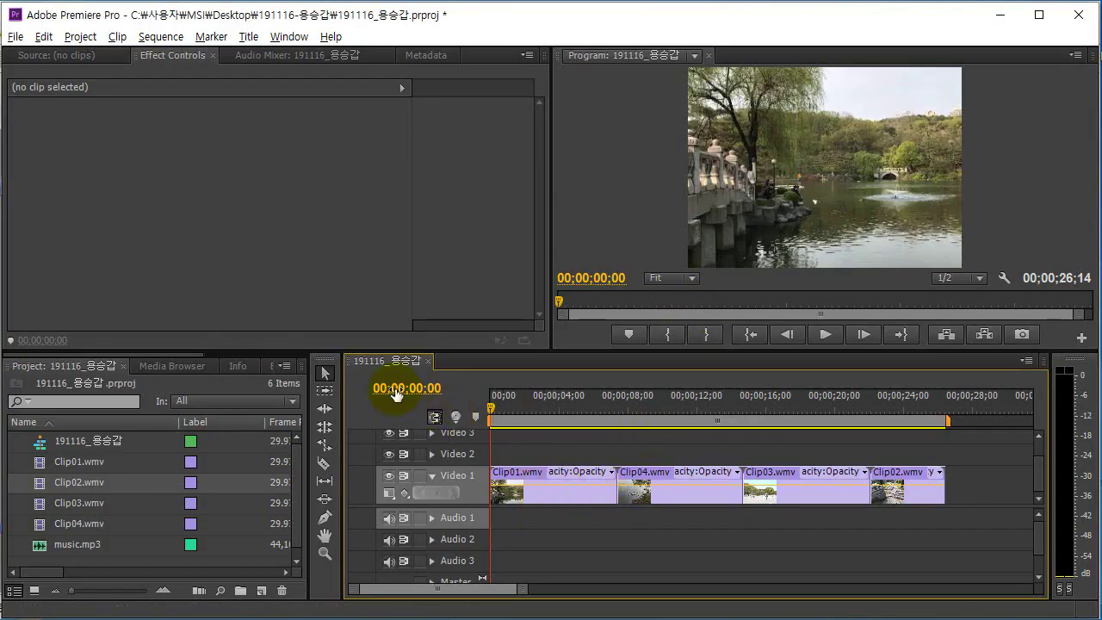
Add edits on Video 1 at 00;00;14;00 and 00;00;18;00 using Sequence > Add Edit.
{"action": "left_click", "coordinate": [396, 390]}
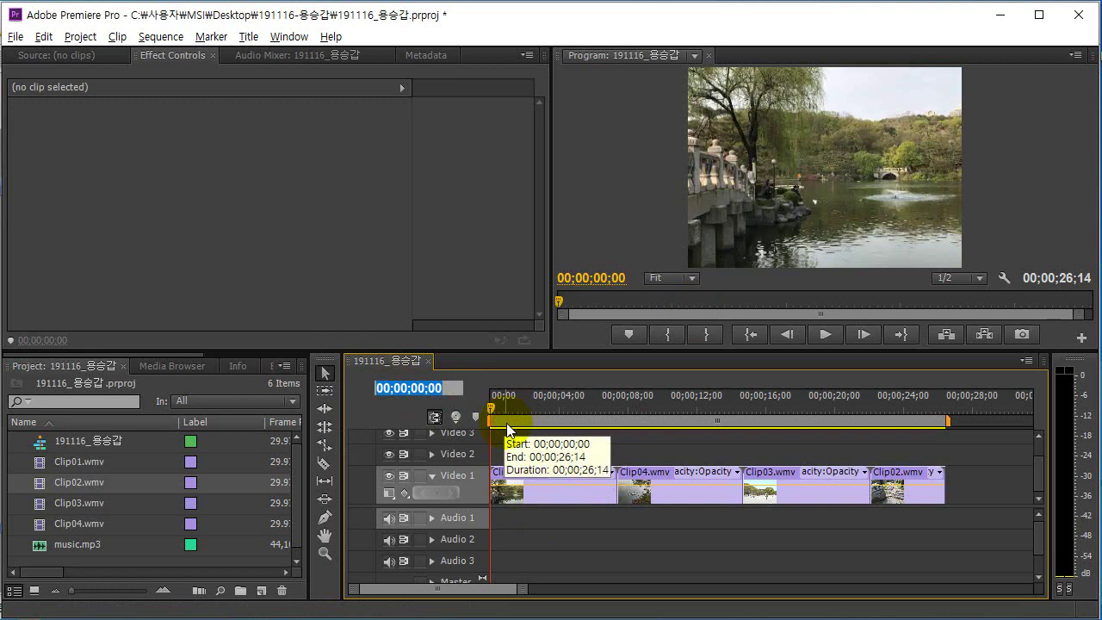
{"action": "type", "text": "14;0"}
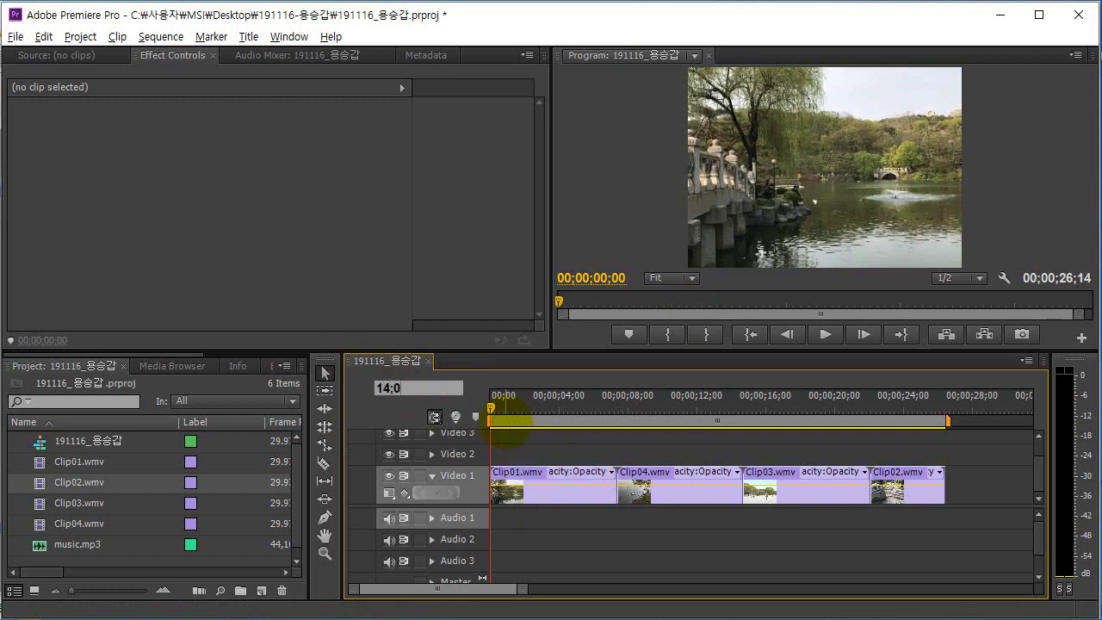
{"action": "key", "text": "Return"}
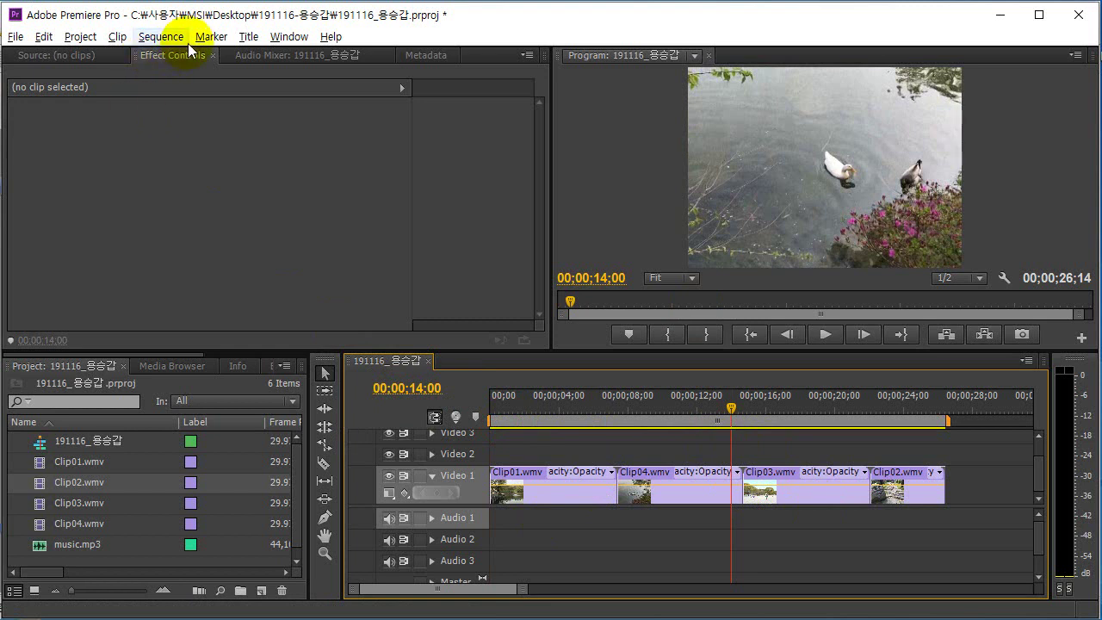
{"action": "left_click", "coordinate": [118, 38]}
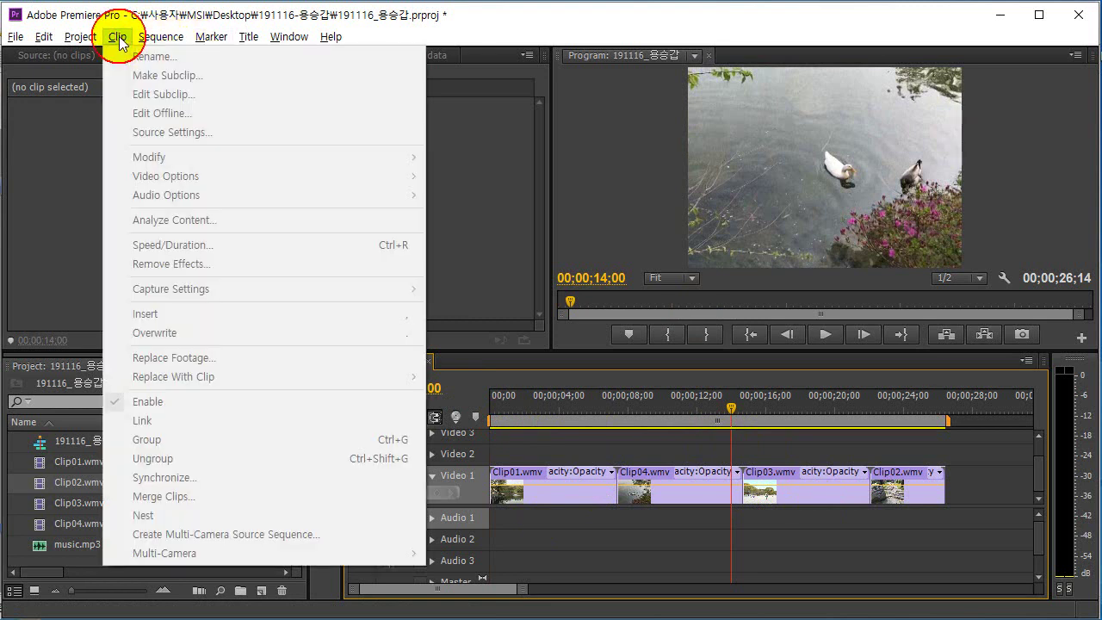
{"action": "left_click", "coordinate": [161, 39]}
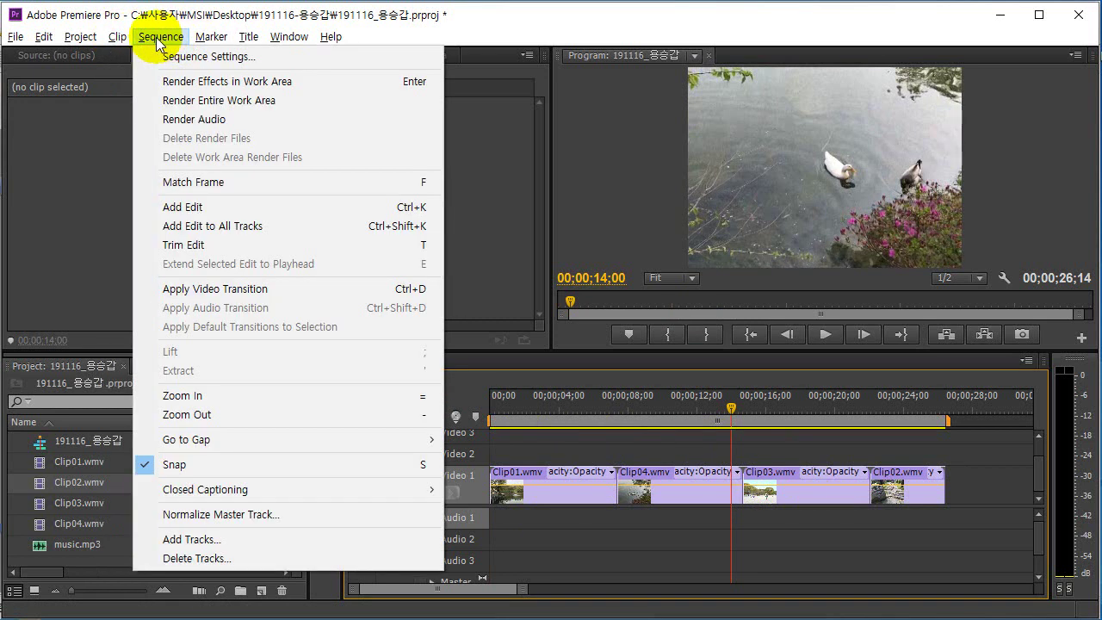
{"action": "left_click", "coordinate": [194, 212]}
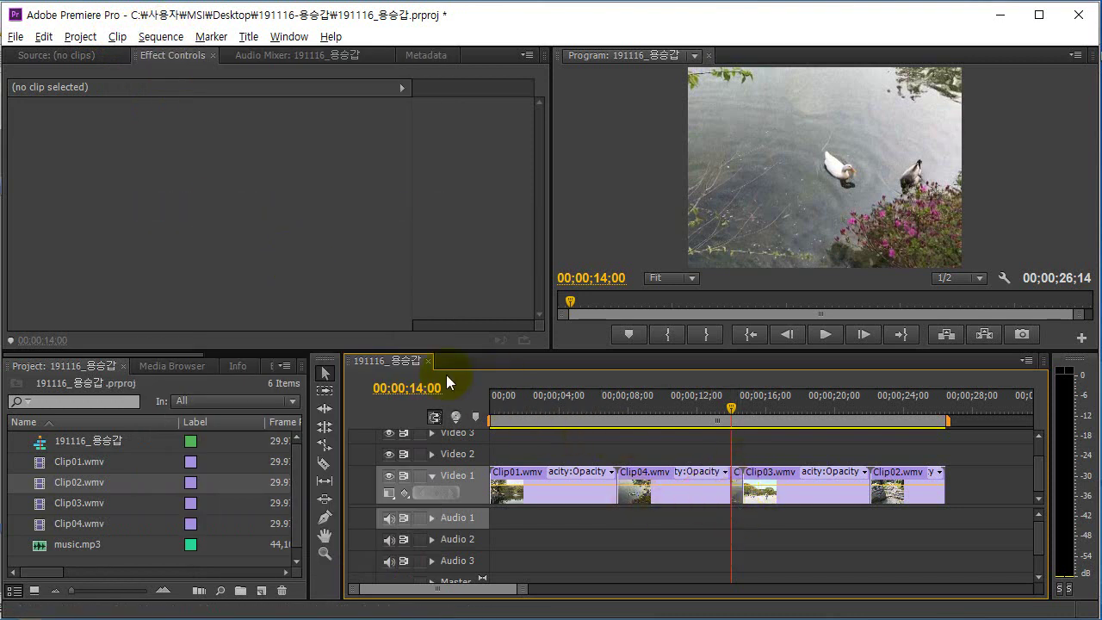
{"action": "left_click", "coordinate": [415, 388]}
{"action": "type", "text": "18"}
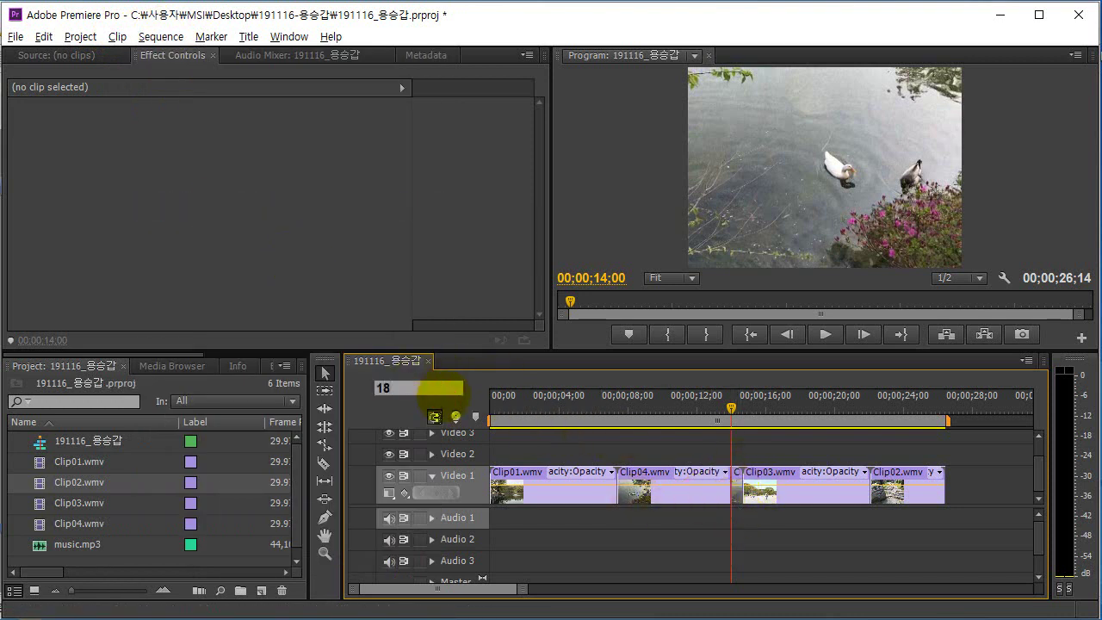
{"action": "type", "text": ";00"}
{"action": "key", "text": "Return"}
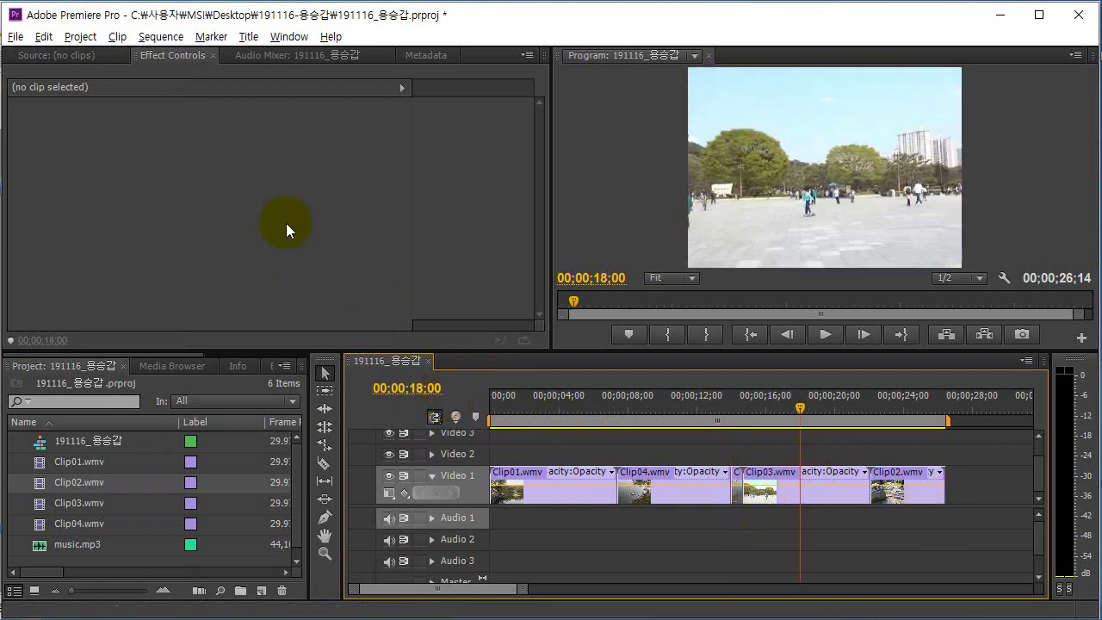
{"action": "left_click", "coordinate": [164, 38]}
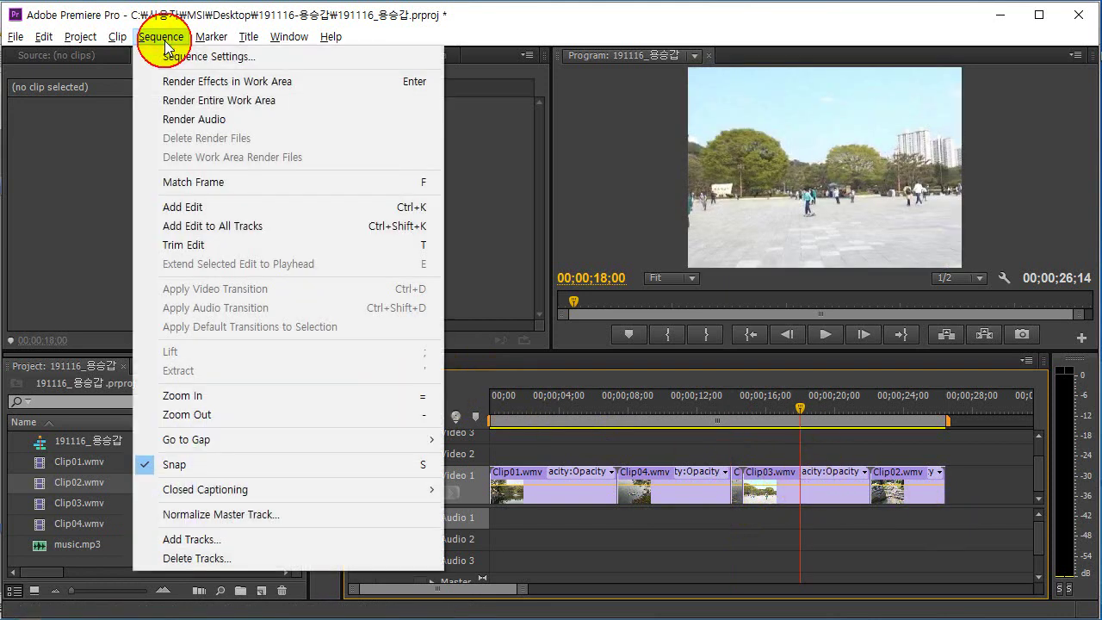
{"action": "left_click", "coordinate": [194, 209]}
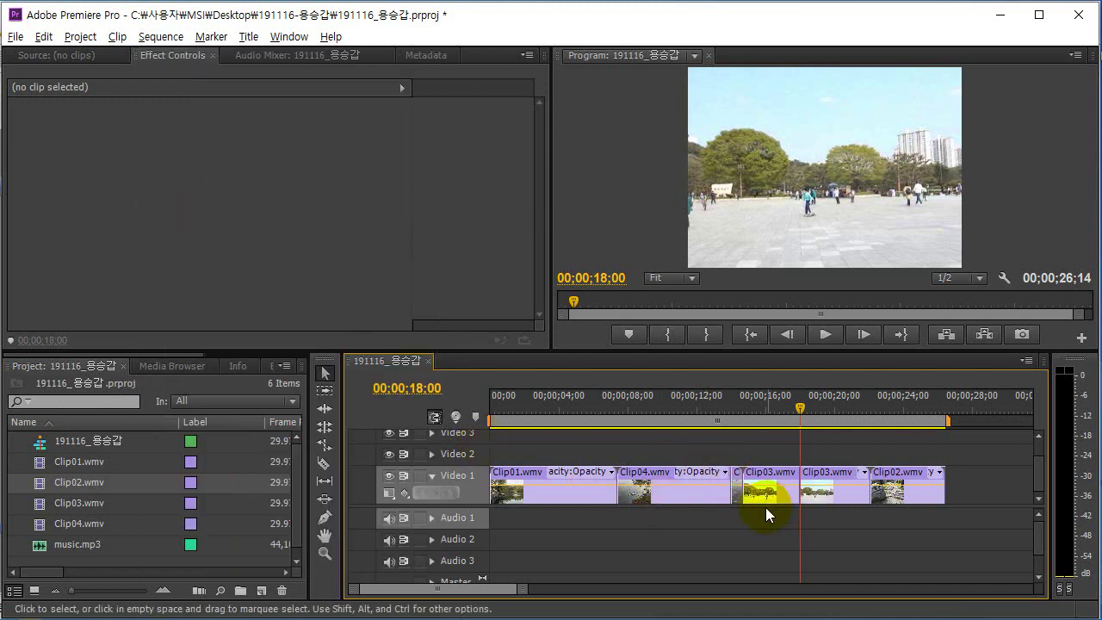
Delete the 14–18 second pieces and ripple-delete the gap so the sequence runs 00;00;22;14.
{"action": "left_click_drag", "start_coordinate": [737, 445], "coordinate": [758, 489]}
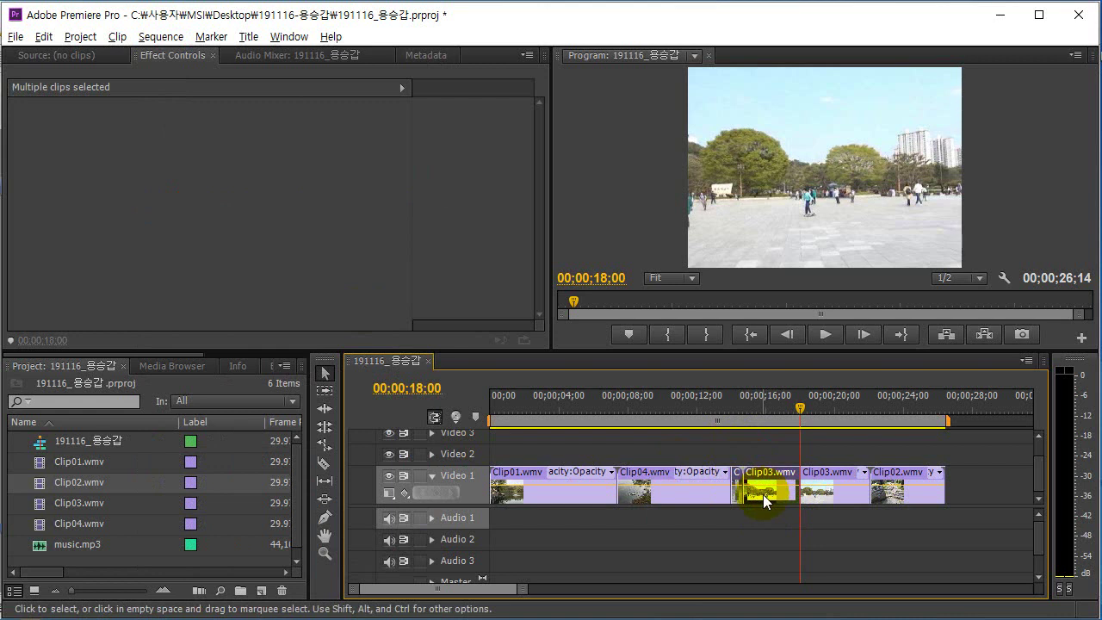
{"action": "key", "text": "Delete"}
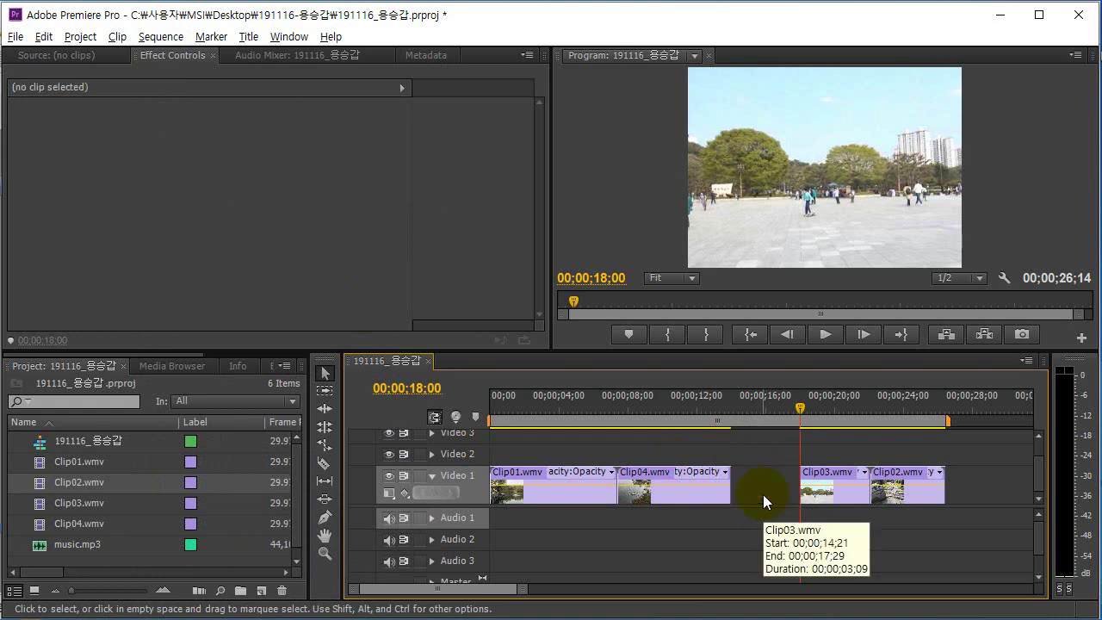
{"action": "left_click", "coordinate": [755, 476]}
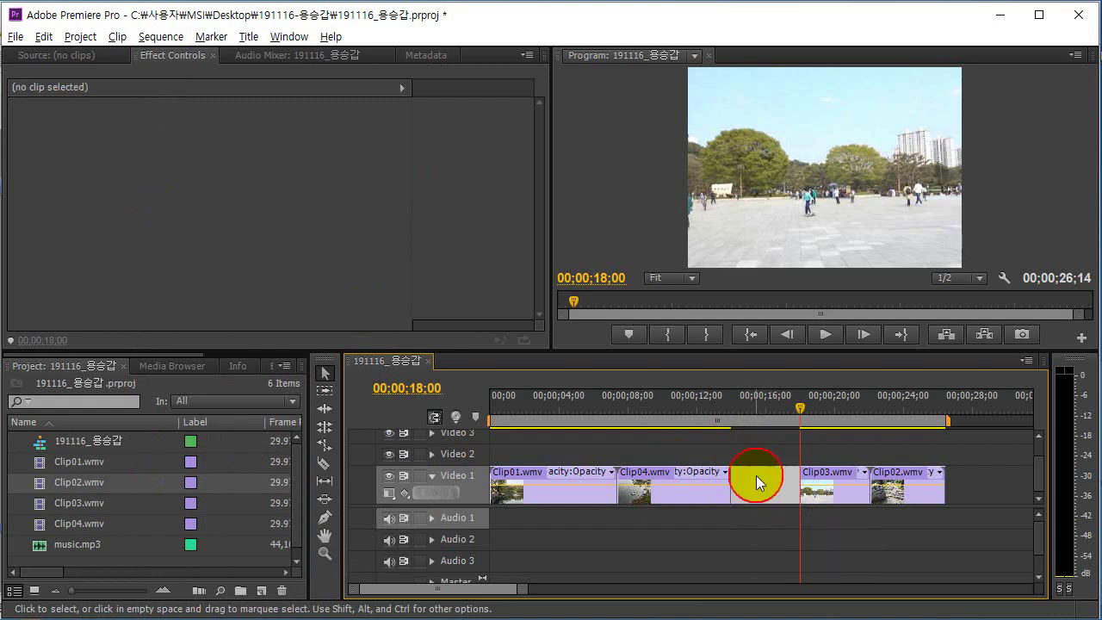
{"action": "right_click", "coordinate": [756, 479]}
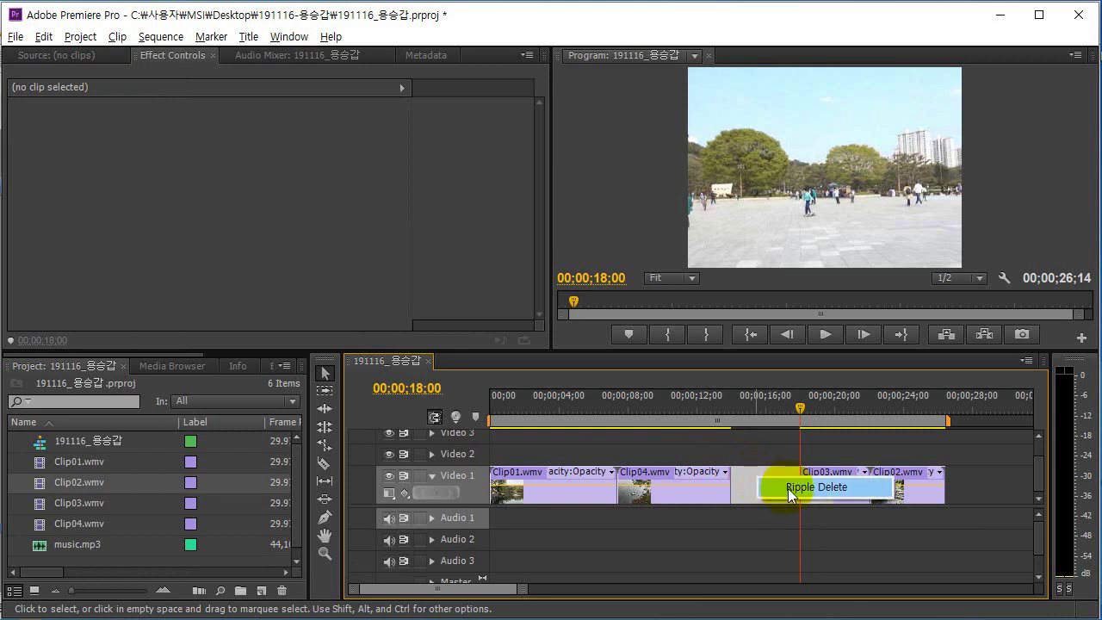
{"action": "left_click", "coordinate": [790, 487]}
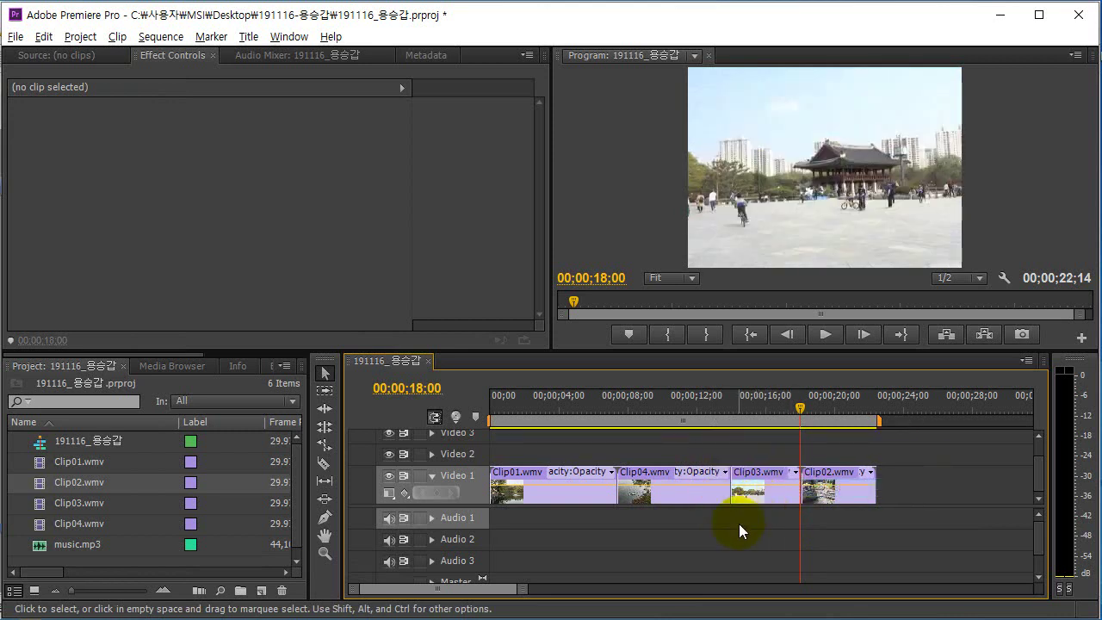
{"action": "key", "text": "alt+Tab"}
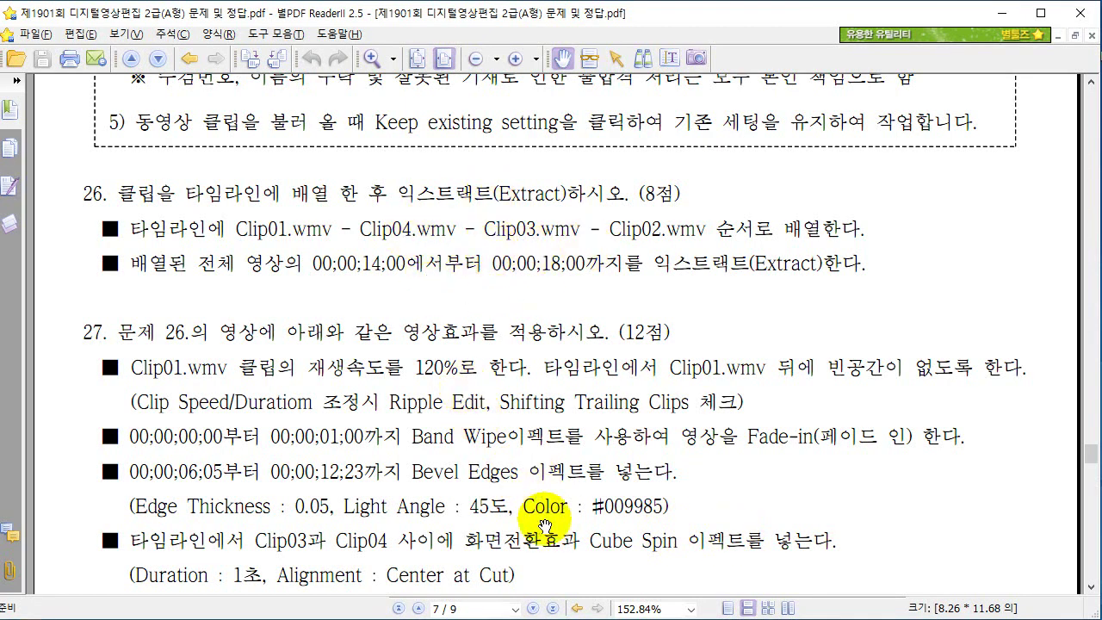
Read the rest of question 27 down to the fade-out line, then return to Premiere Pro.
{"action": "scroll", "coordinate": [571, 403], "scroll_direction": "down", "scroll_amount": 3}
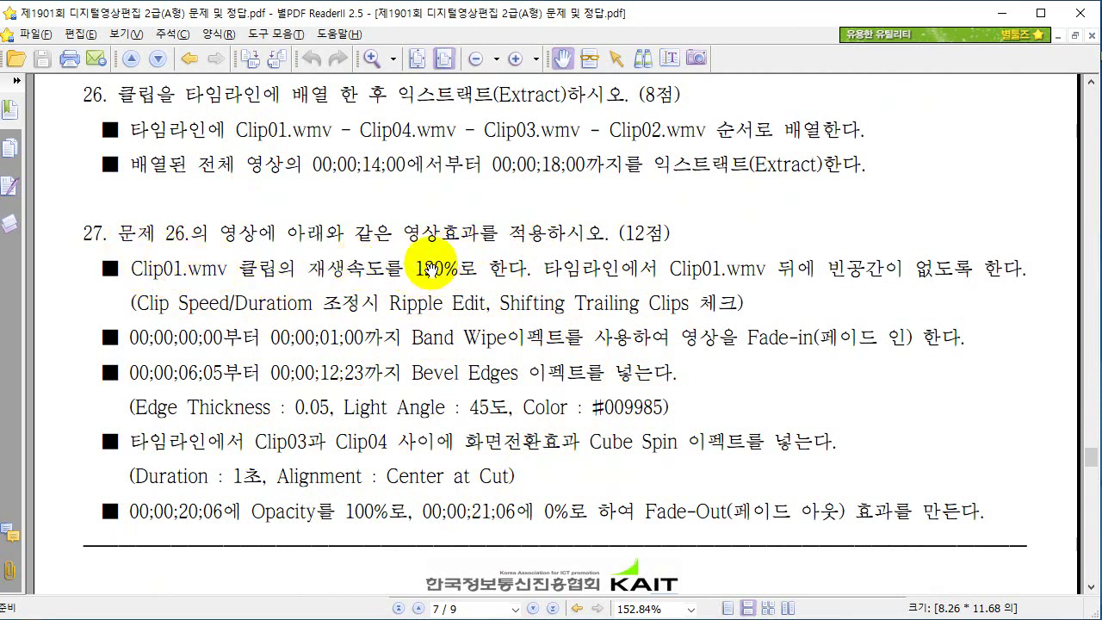
{"action": "key", "text": "alt+Tab"}
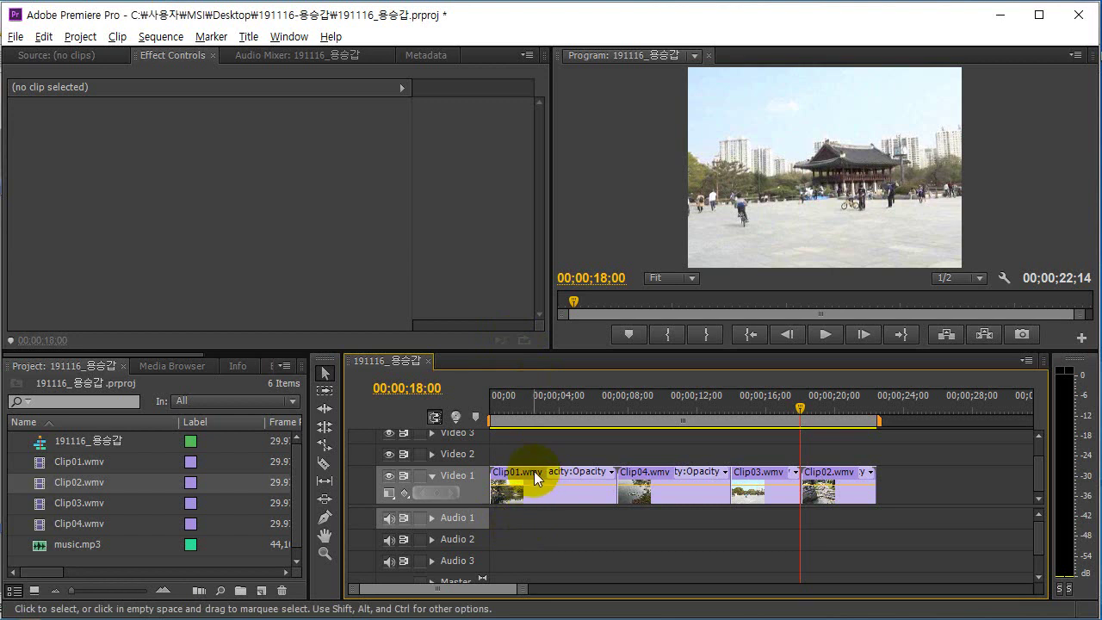
Open Speed/Duration for Clip01.wmv and select its Speed value to enter 120%.
{"action": "left_click", "coordinate": [535, 474]}
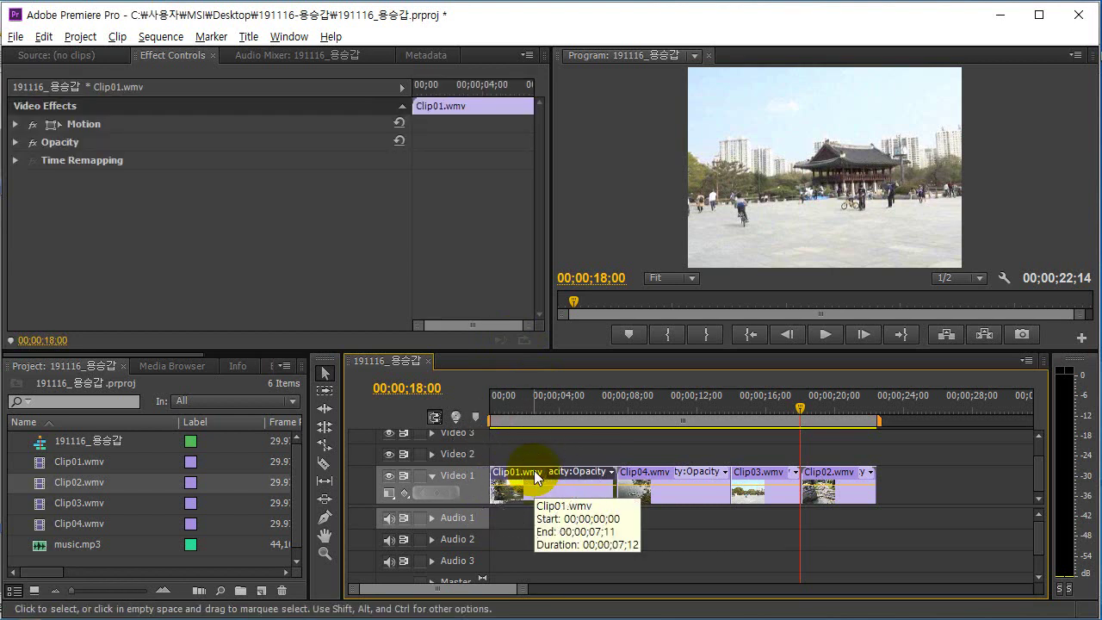
{"action": "right_click", "coordinate": [535, 476]}
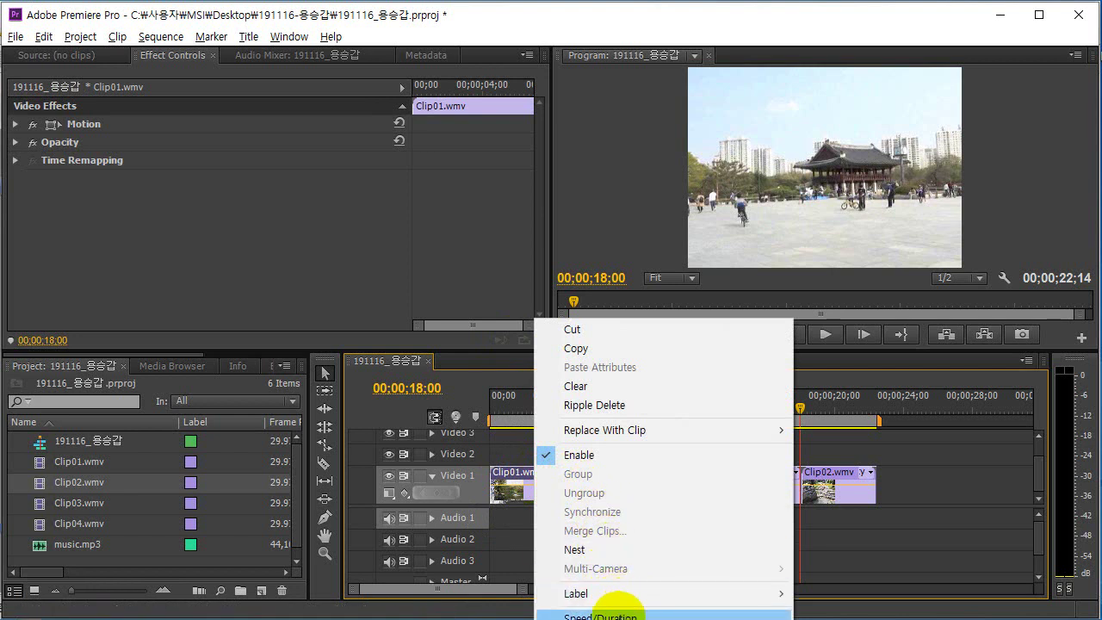
{"action": "left_click", "coordinate": [619, 615]}
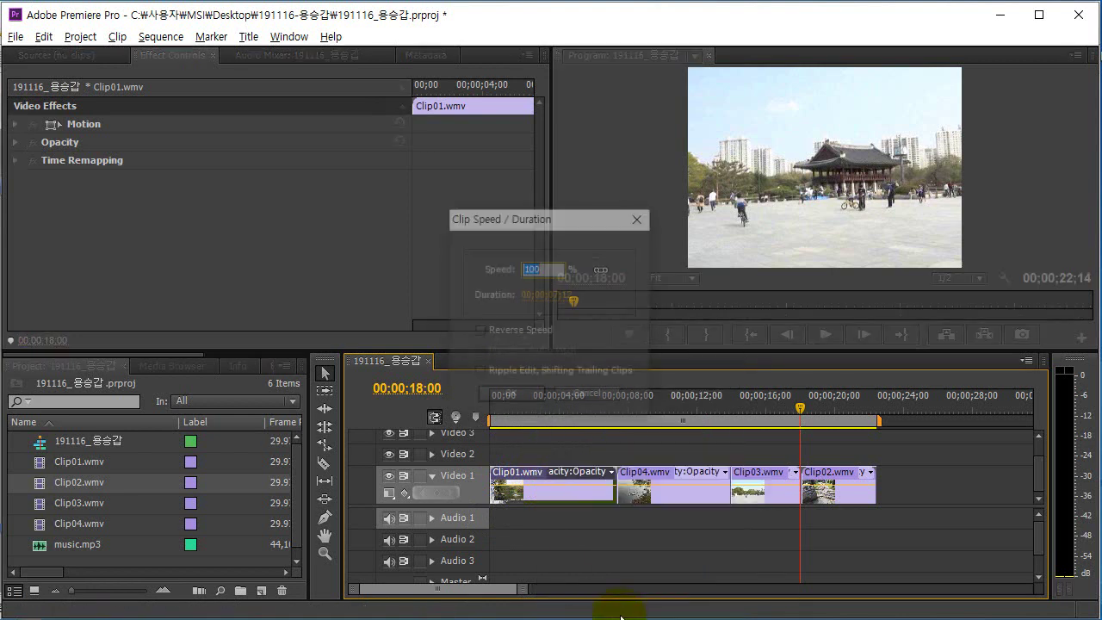
{"action": "left_click_drag", "start_coordinate": [523, 233], "coordinate": [583, 276]}
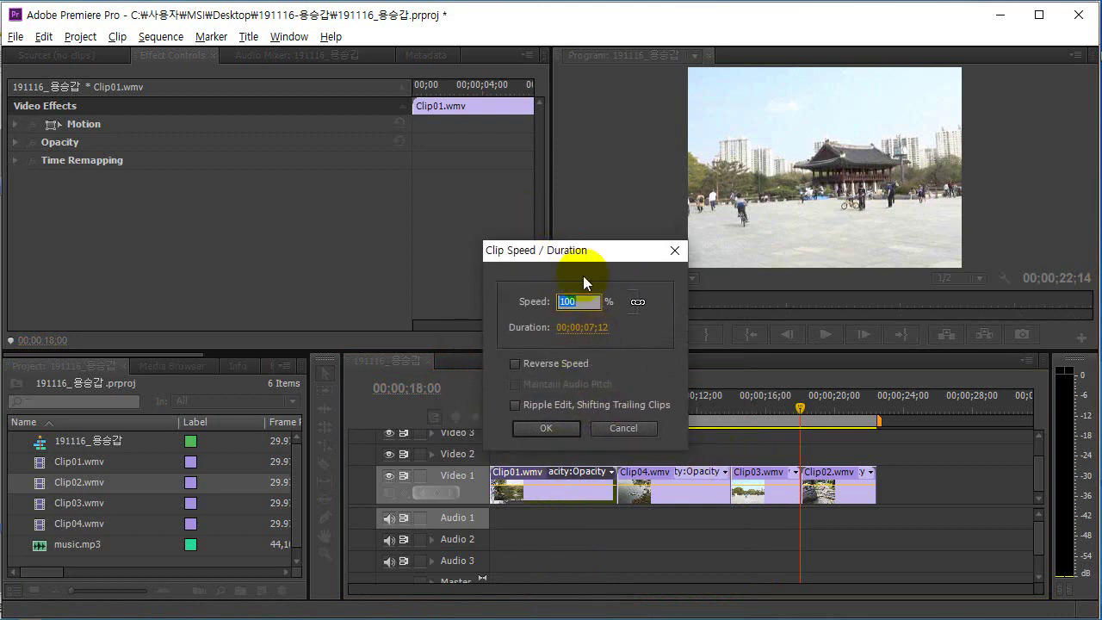
{"action": "key", "text": "alt+Tab"}
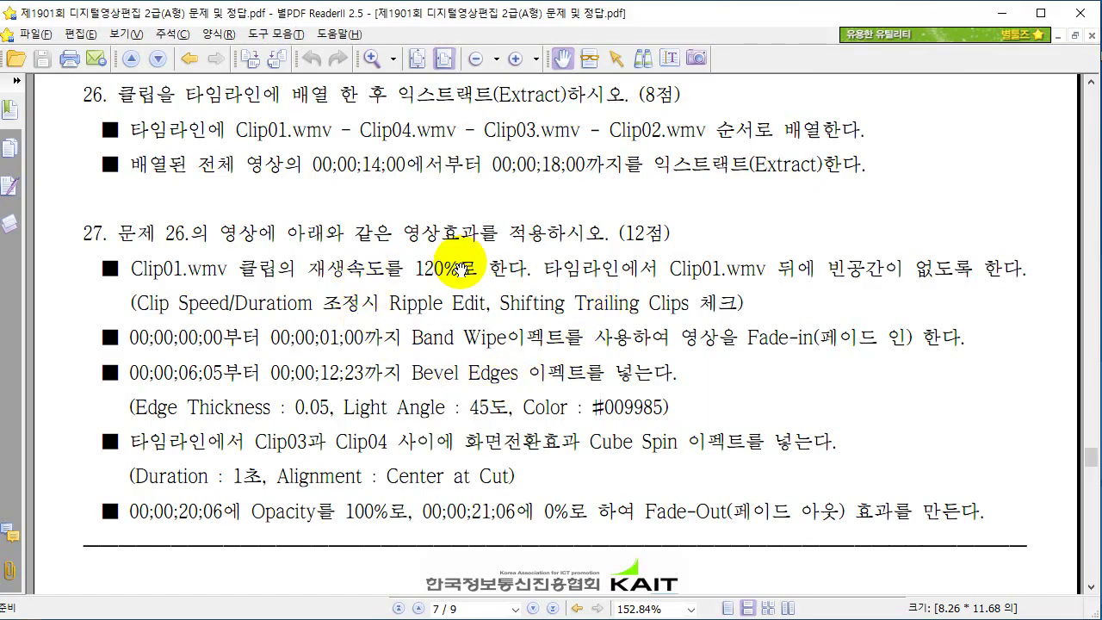
{"action": "key", "text": "alt+Tab"}
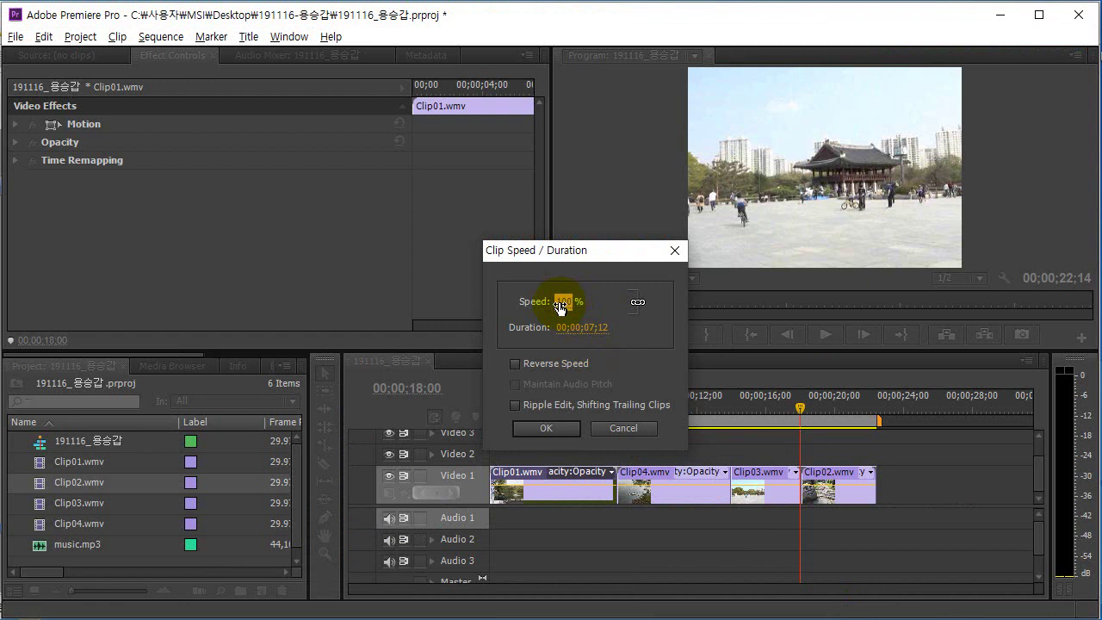
{"action": "left_click", "coordinate": [561, 303]}
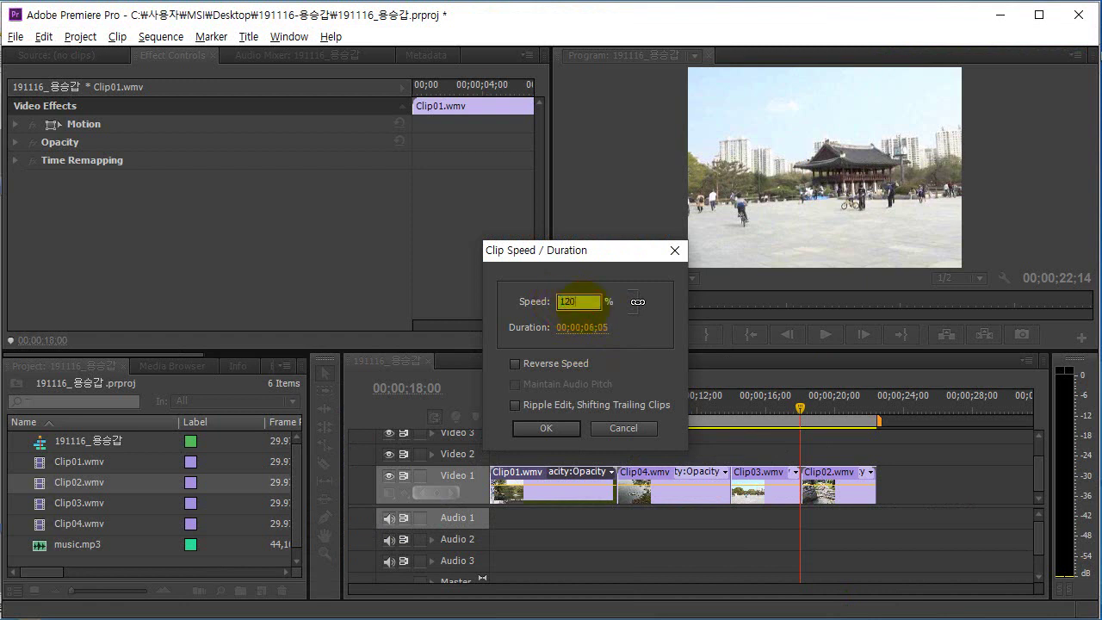
In the exam PDF, underline and bracket the Ripple Edit no-gap note for Clip01, then return to Premiere.
{"action": "key", "text": "alt+Tab"}
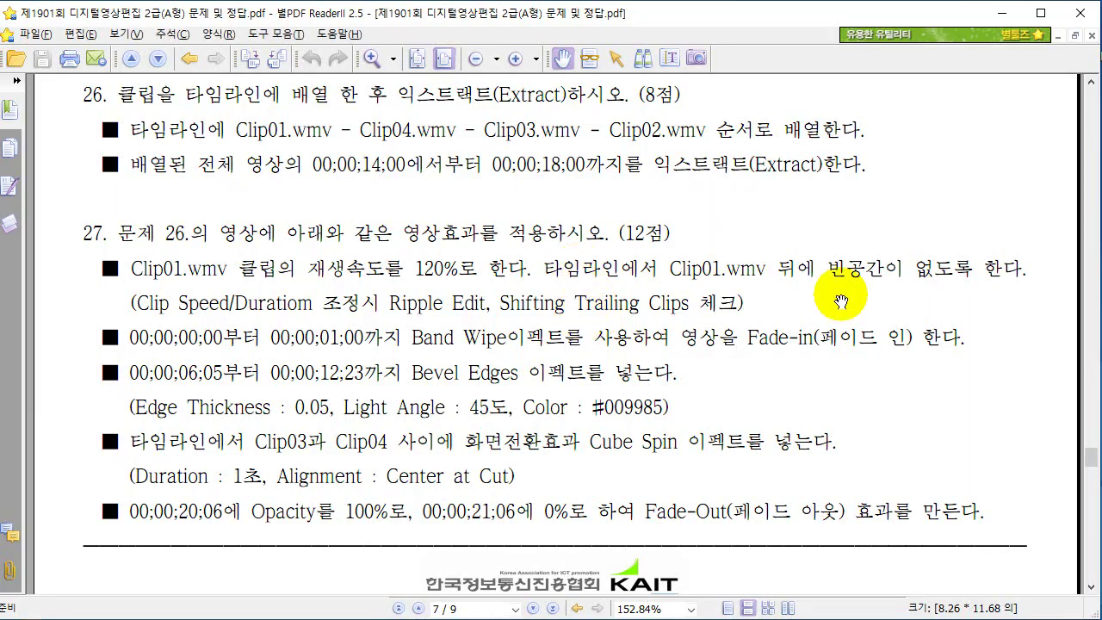
{"action": "left_click_drag", "start_coordinate": [729, 274], "coordinate": [914, 280]}
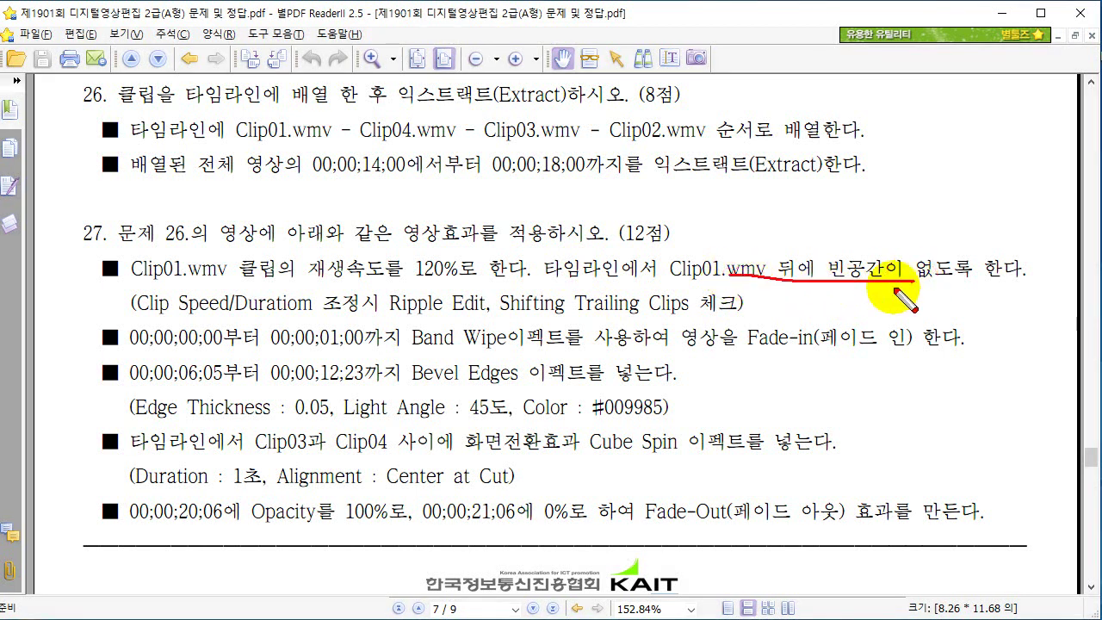
{"action": "left_click_drag", "start_coordinate": [129, 286], "coordinate": [138, 327]}
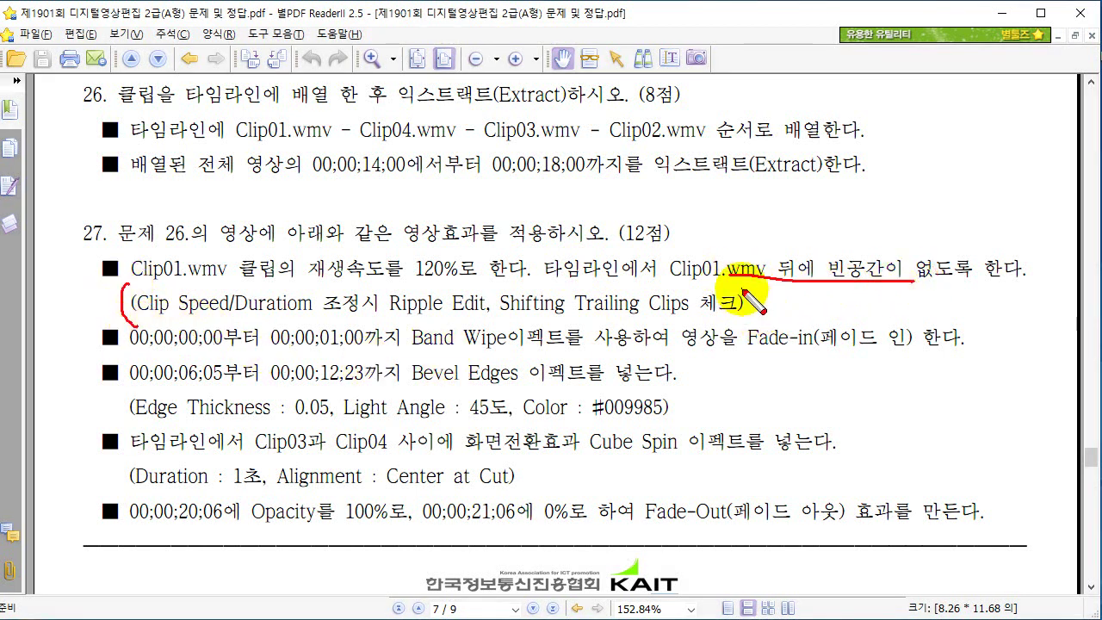
{"action": "mouse_move", "coordinate": [746, 289]}
{"action": "left_mouse_down"}
{"action": "mouse_move", "coordinate": [760, 324]}
{"action": "mouse_move", "coordinate": [705, 311]}
{"action": "mouse_move", "coordinate": [738, 316]}
{"action": "left_mouse_up"}
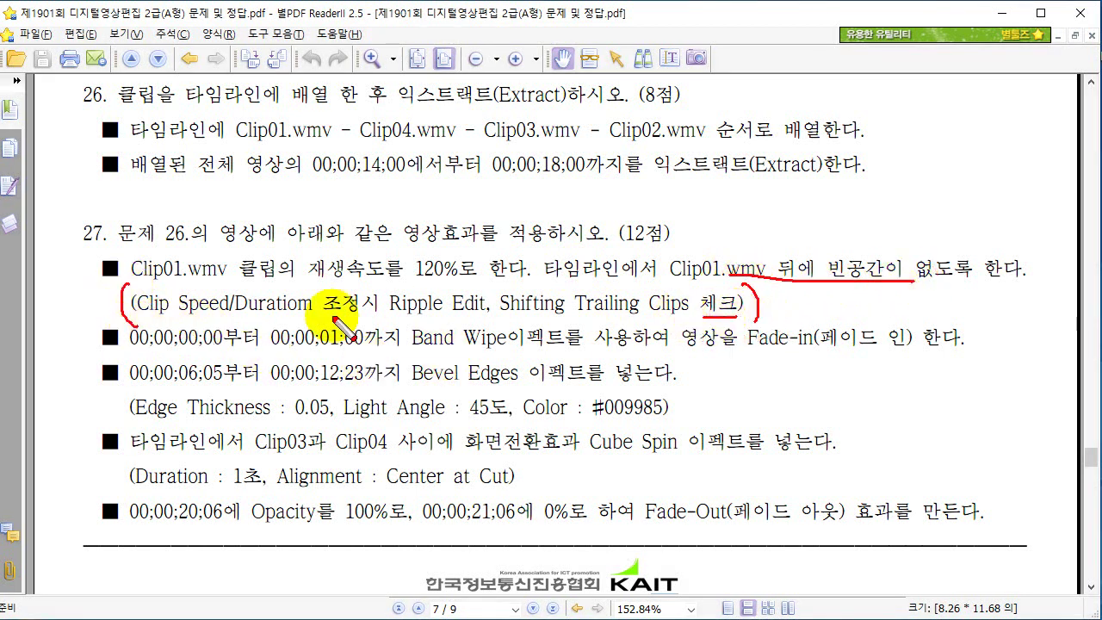
{"action": "mouse_move", "coordinate": [170, 312]}
{"action": "left_mouse_down"}
{"action": "mouse_move", "coordinate": [575, 323]}
{"action": "mouse_move", "coordinate": [647, 313]}
{"action": "mouse_move", "coordinate": [713, 322]}
{"action": "mouse_move", "coordinate": [687, 296]}
{"action": "mouse_move", "coordinate": [745, 298]}
{"action": "mouse_move", "coordinate": [748, 332]}
{"action": "left_mouse_up"}
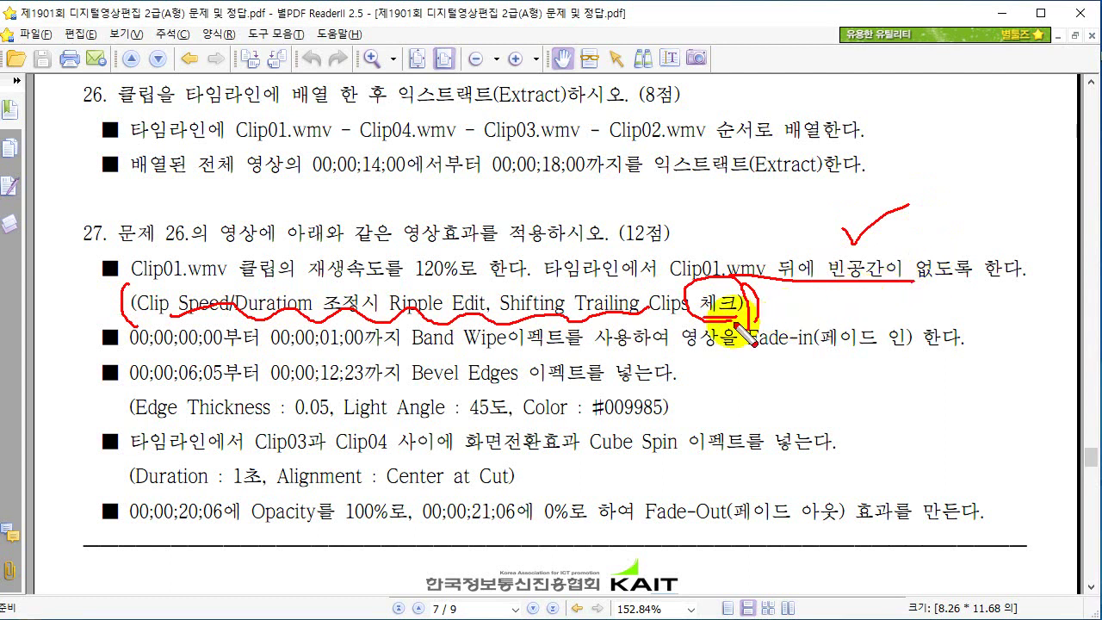
{"action": "left_click_drag", "start_coordinate": [688, 316], "coordinate": [721, 323]}
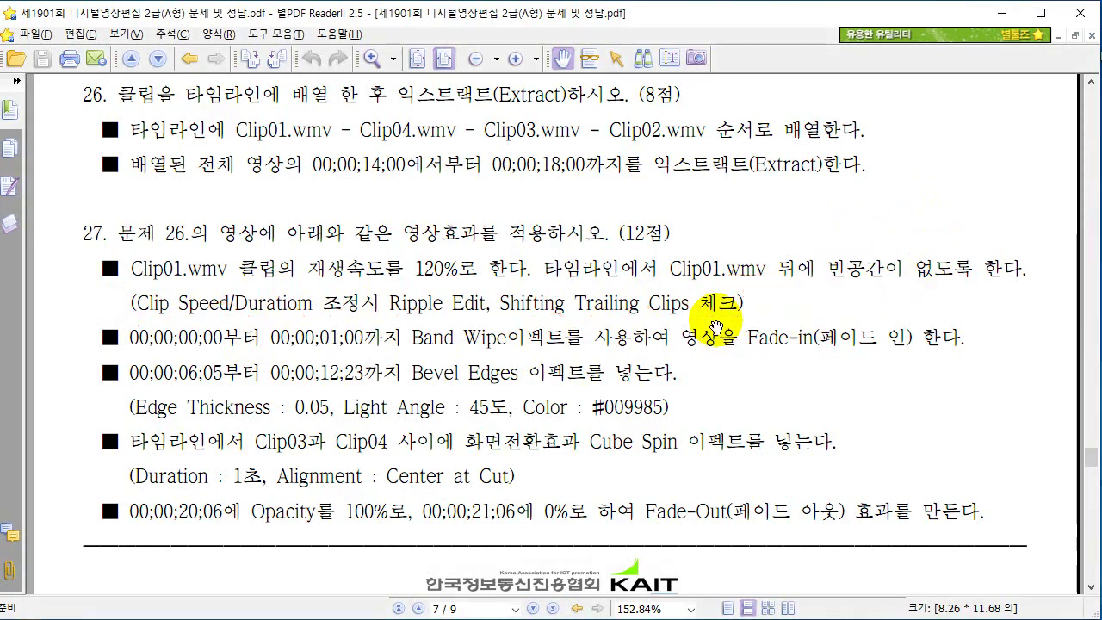
{"action": "key", "text": "alt+Tab"}
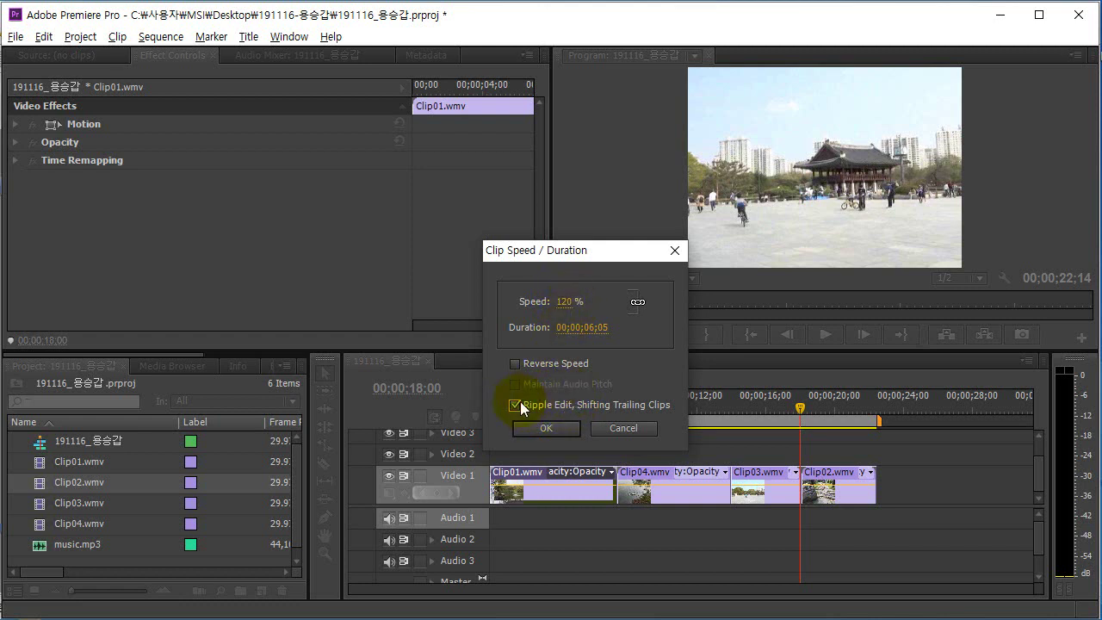
Confirm Clip01's 120% speed with Ripple Edit so trailing clips close up, ending at 21;07.
{"action": "left_click", "coordinate": [542, 425]}
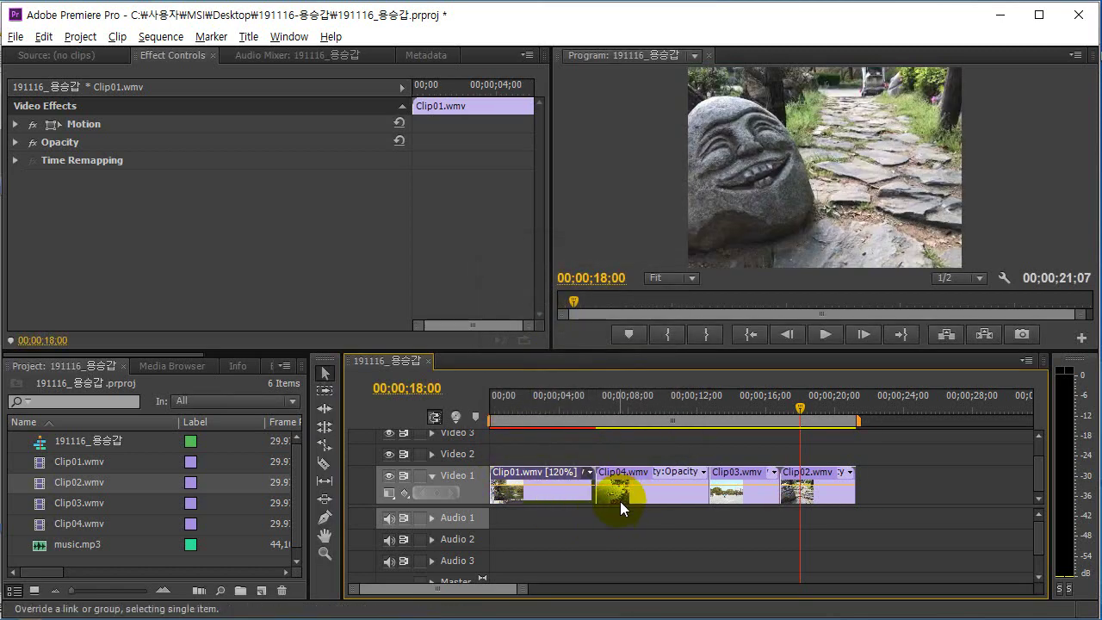
{"action": "key", "text": "alt+Tab"}
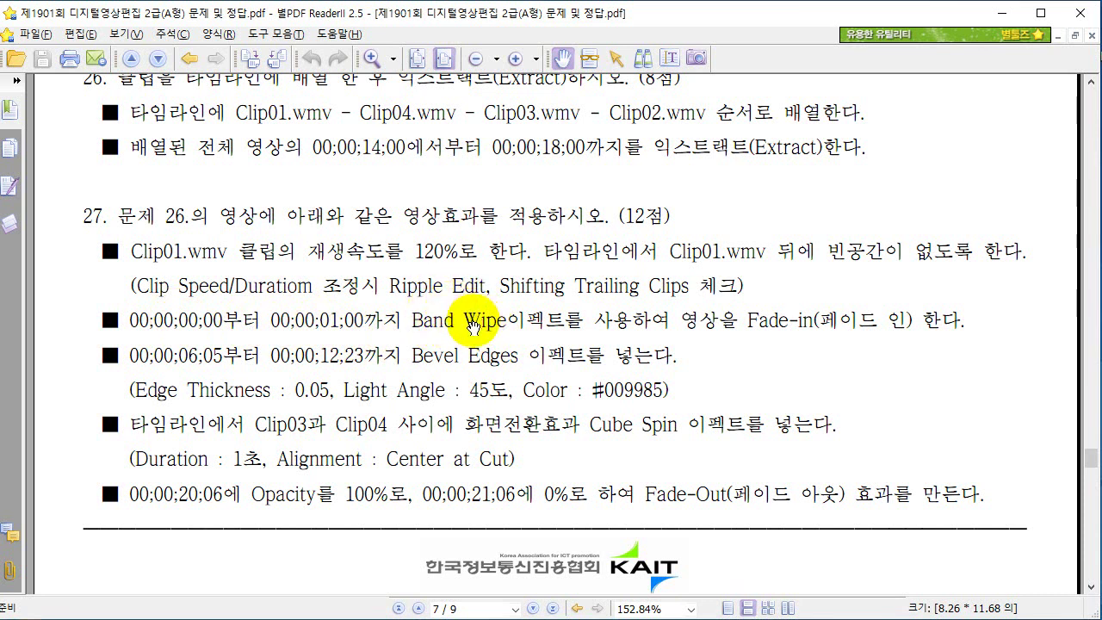
Search the Effects panel for 'band wi' to find the Band Wipe transition.
{"action": "key", "text": "alt+Tab"}
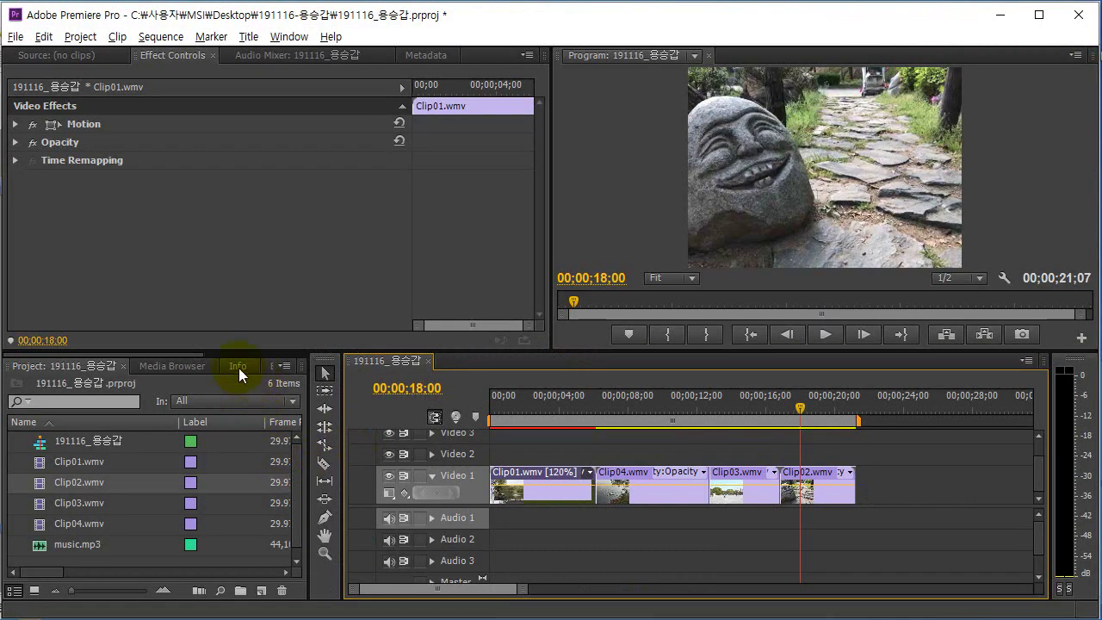
{"action": "left_click_drag", "start_coordinate": [308, 382], "coordinate": [330, 382]}
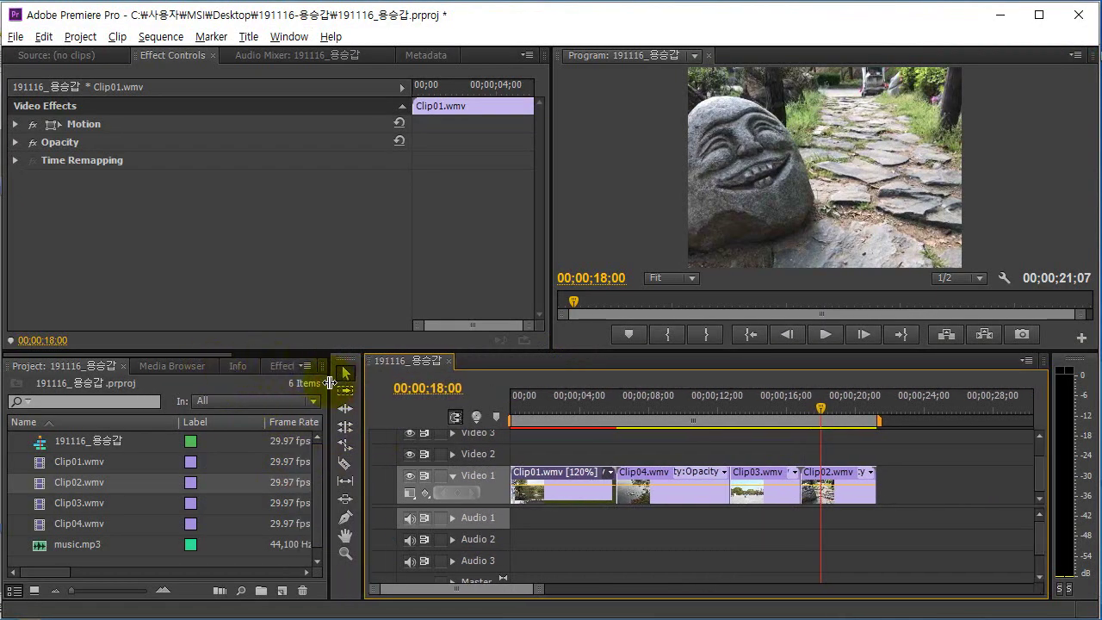
{"action": "left_click", "coordinate": [276, 365]}
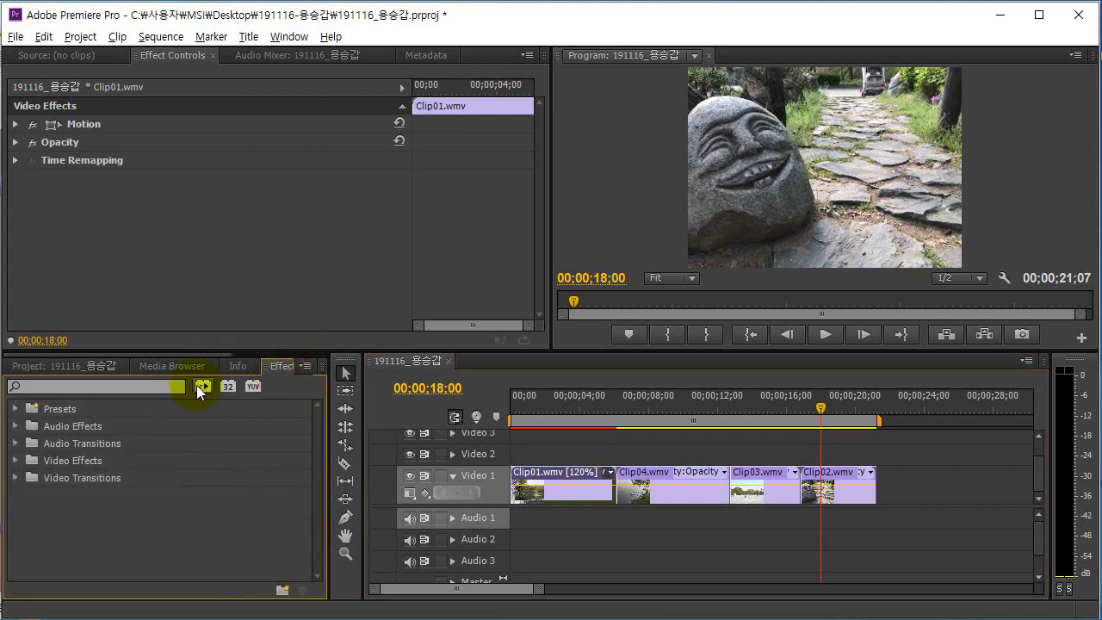
{"action": "left_click", "coordinate": [148, 386]}
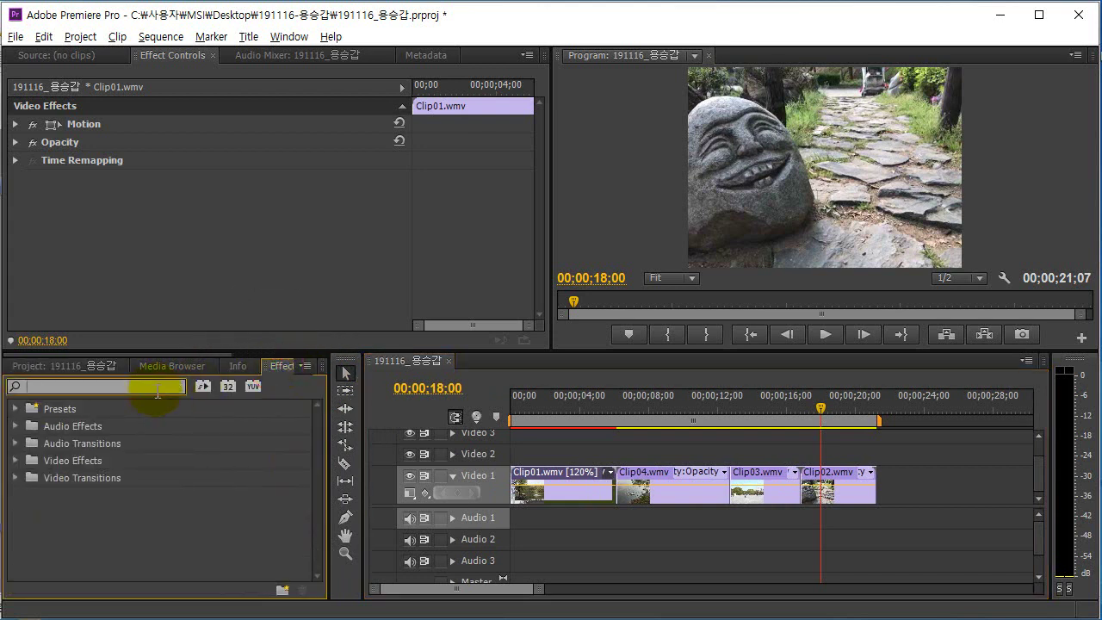
{"action": "type", "text": "band wipe"}
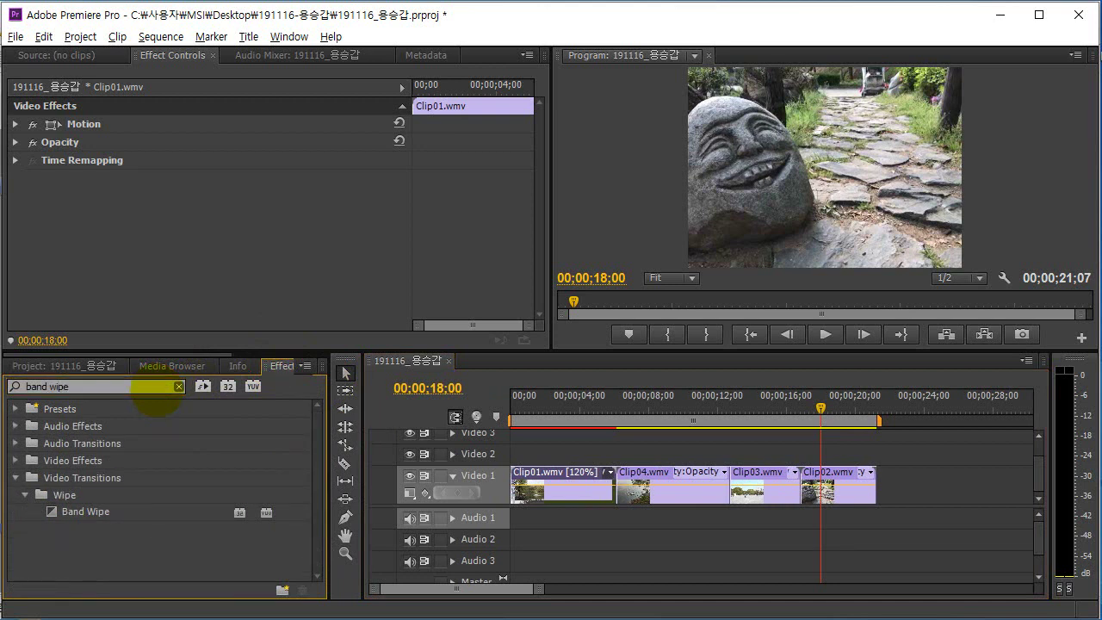
Place Band Wipe at the start of Clip01 and view its one-second settings.
{"action": "left_click", "coordinate": [83, 513]}
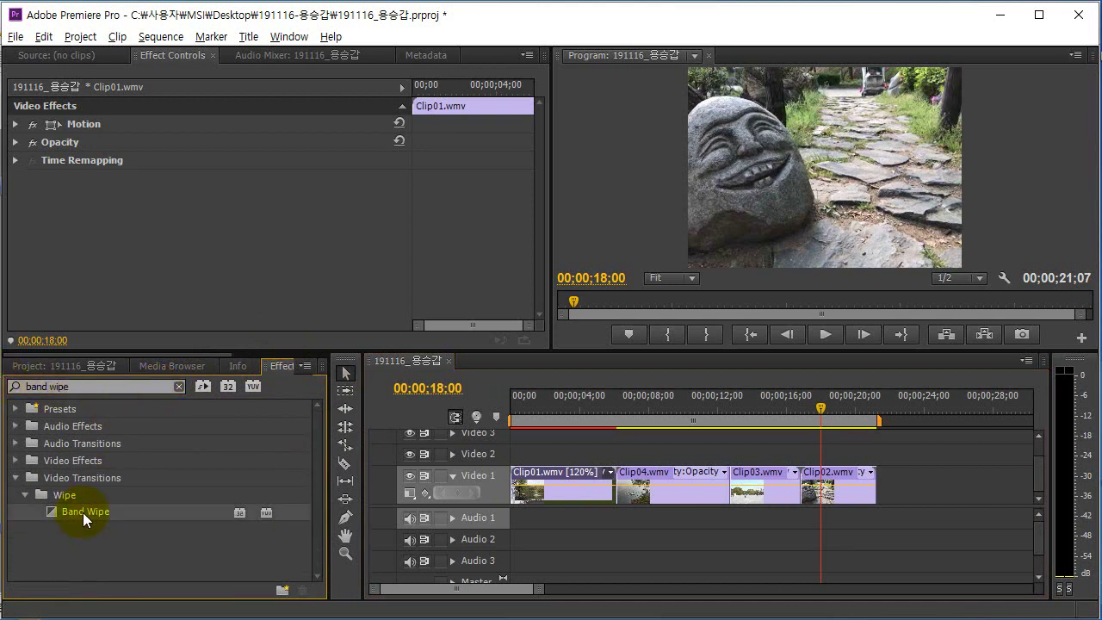
{"action": "left_click", "coordinate": [85, 513]}
{"action": "left_click", "coordinate": [85, 513]}
{"action": "left_click", "coordinate": [85, 513]}
{"action": "left_click_drag", "start_coordinate": [86, 513], "coordinate": [520, 476]}
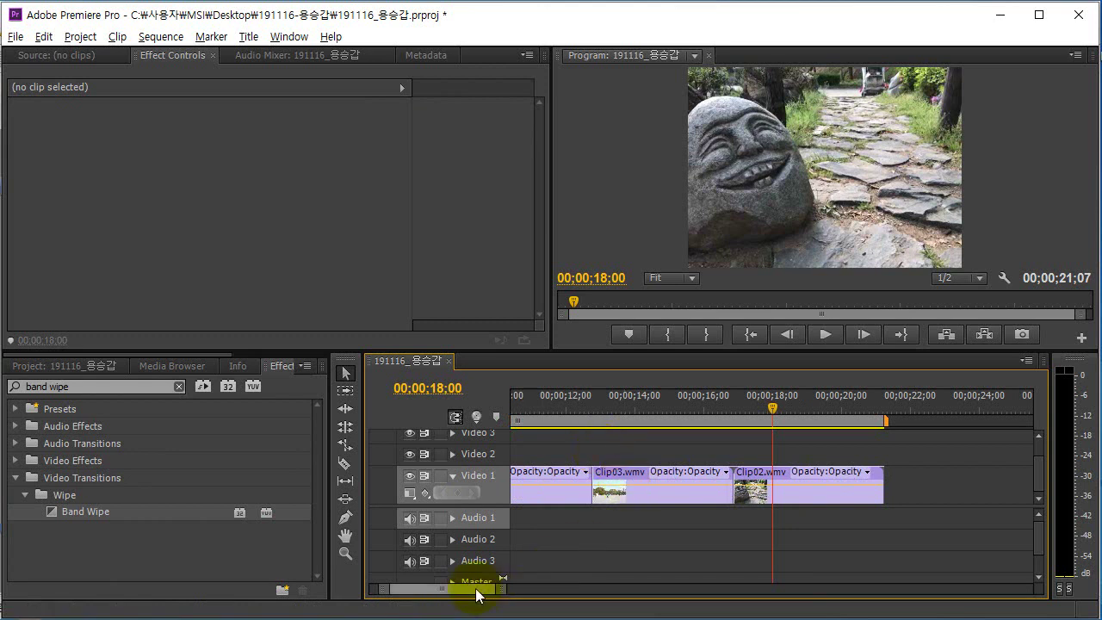
{"action": "left_click_drag", "start_coordinate": [479, 589], "coordinate": [402, 588]}
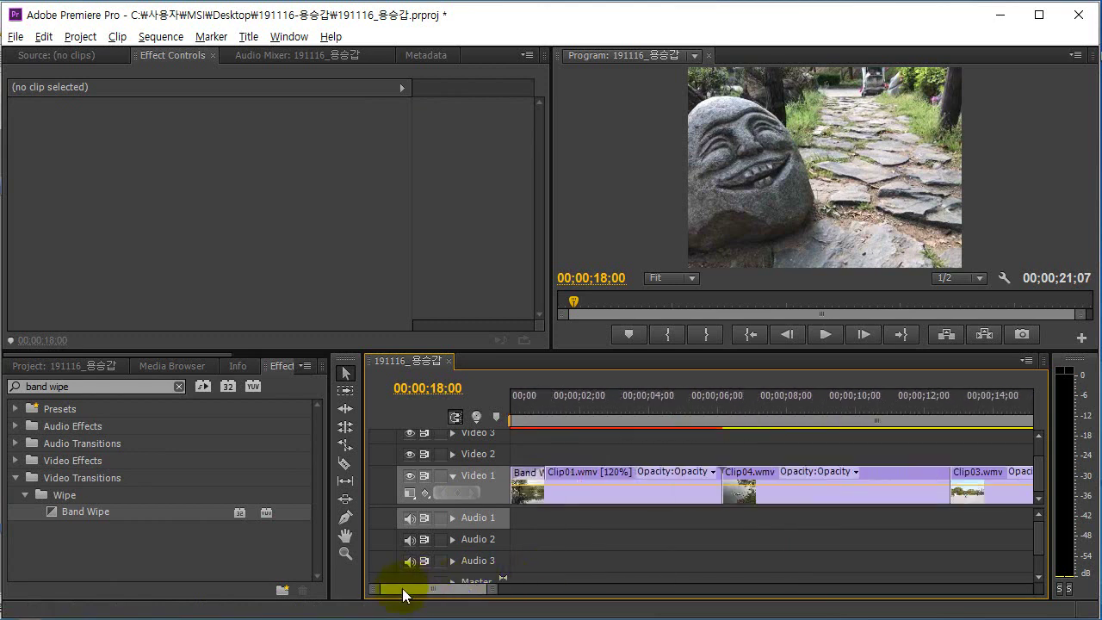
{"action": "left_click", "coordinate": [524, 471]}
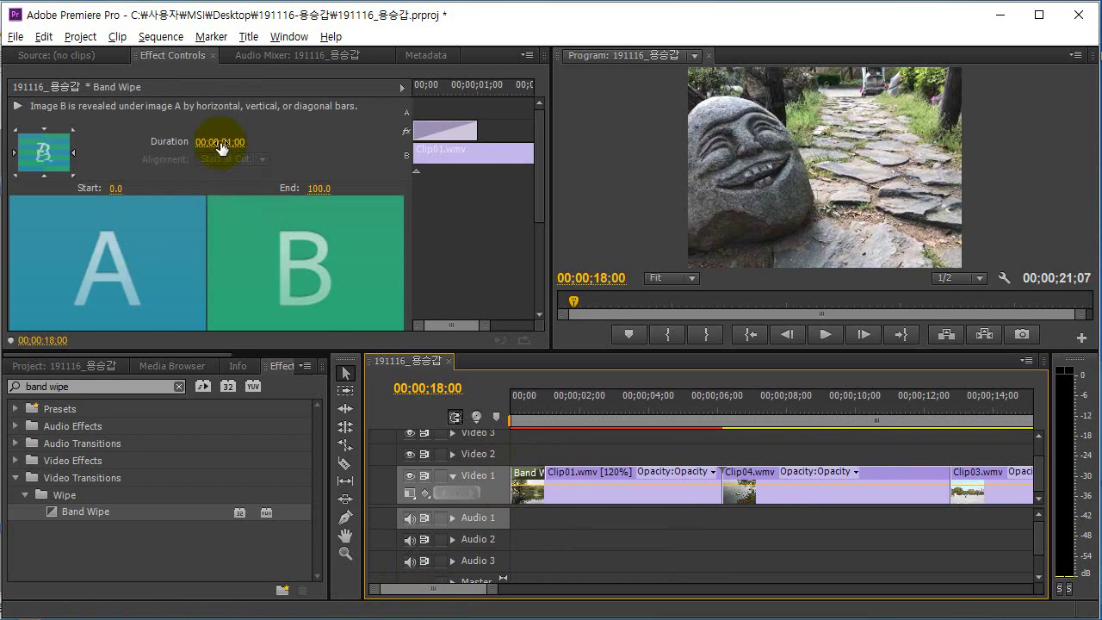
{"action": "key", "text": "alt+Tab"}
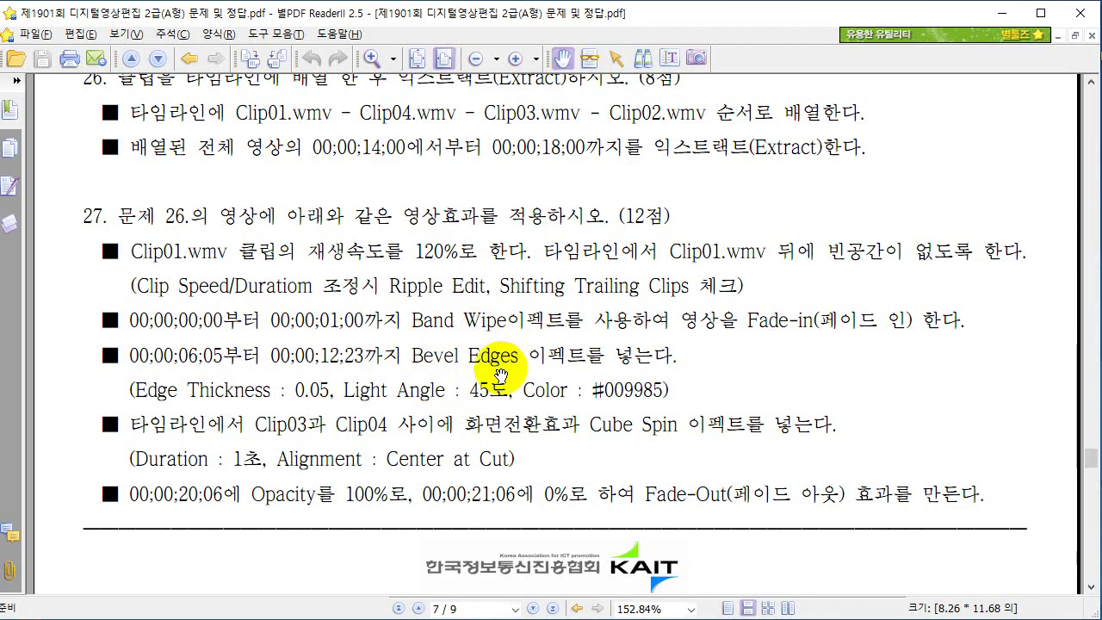
Move the playhead to 00;00;06;05 and zoom the timeline out.
{"action": "key", "text": "alt+Tab"}
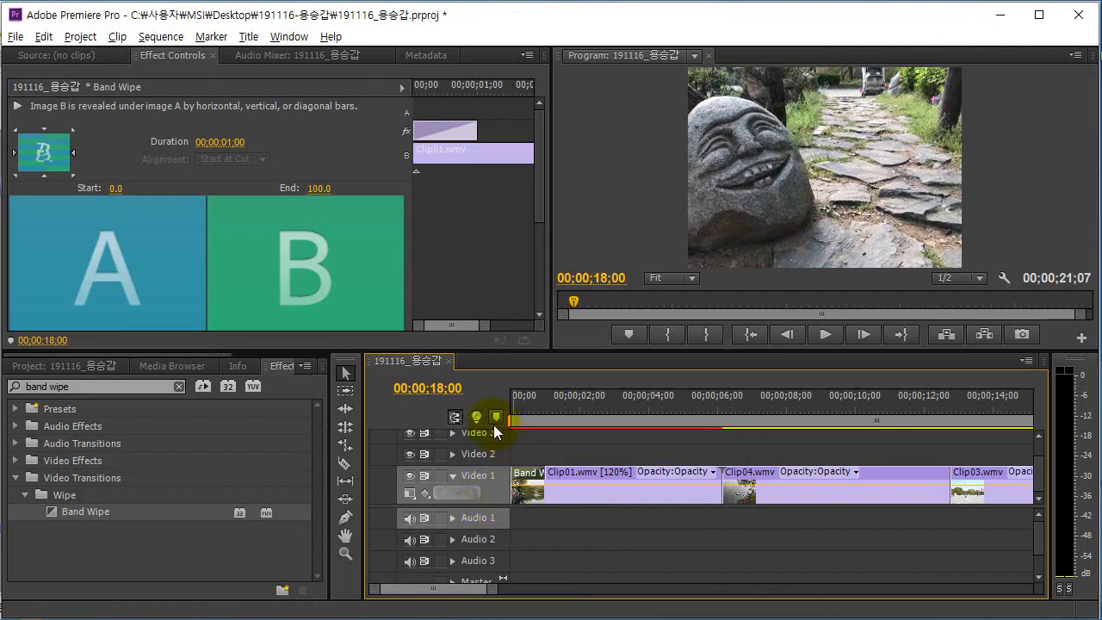
{"action": "left_click", "coordinate": [430, 389]}
{"action": "type", "text": "6;05"}
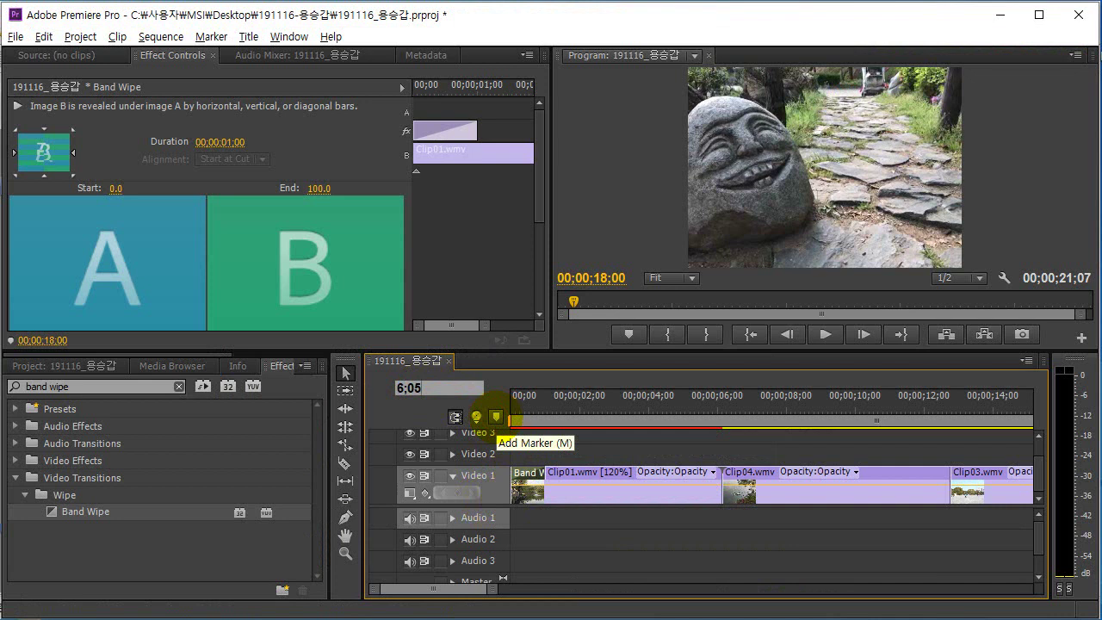
{"action": "key", "text": "Return"}
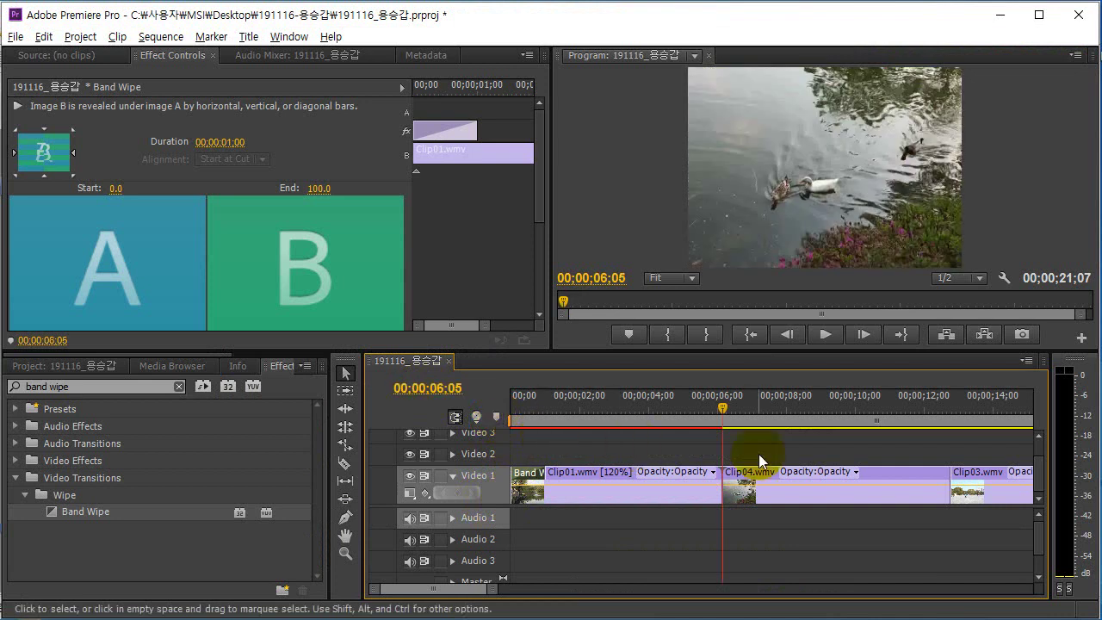
{"action": "left_click", "coordinate": [668, 455]}
{"action": "key", "text": "minus"}
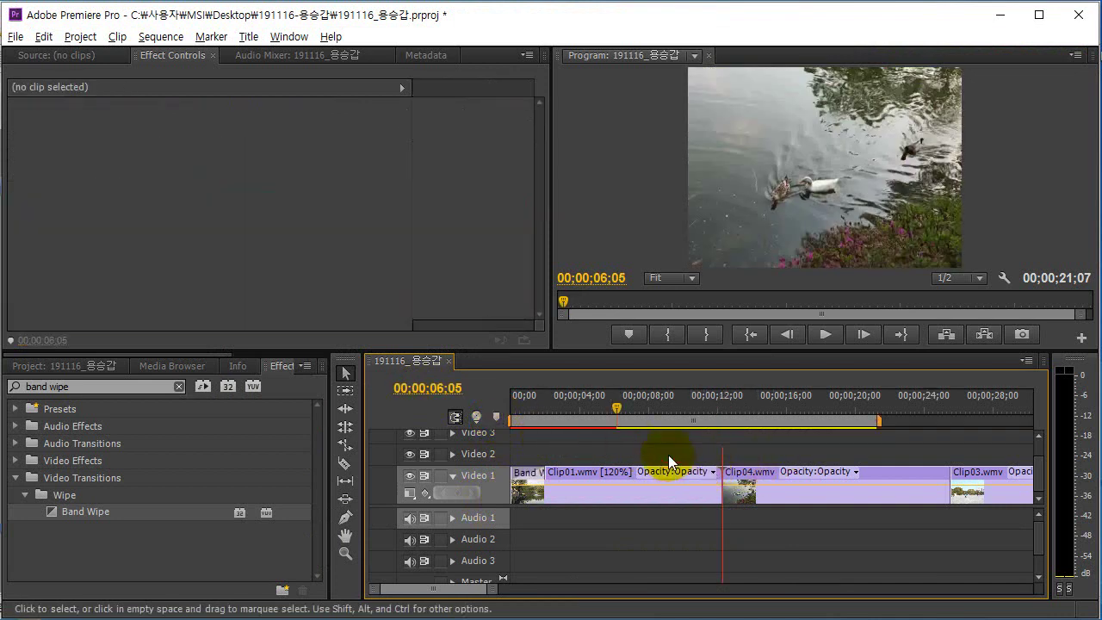
Scrub the playhead to 00;00;12;23 at Clip04's end and select Clip04.
{"action": "left_click", "coordinate": [618, 405]}
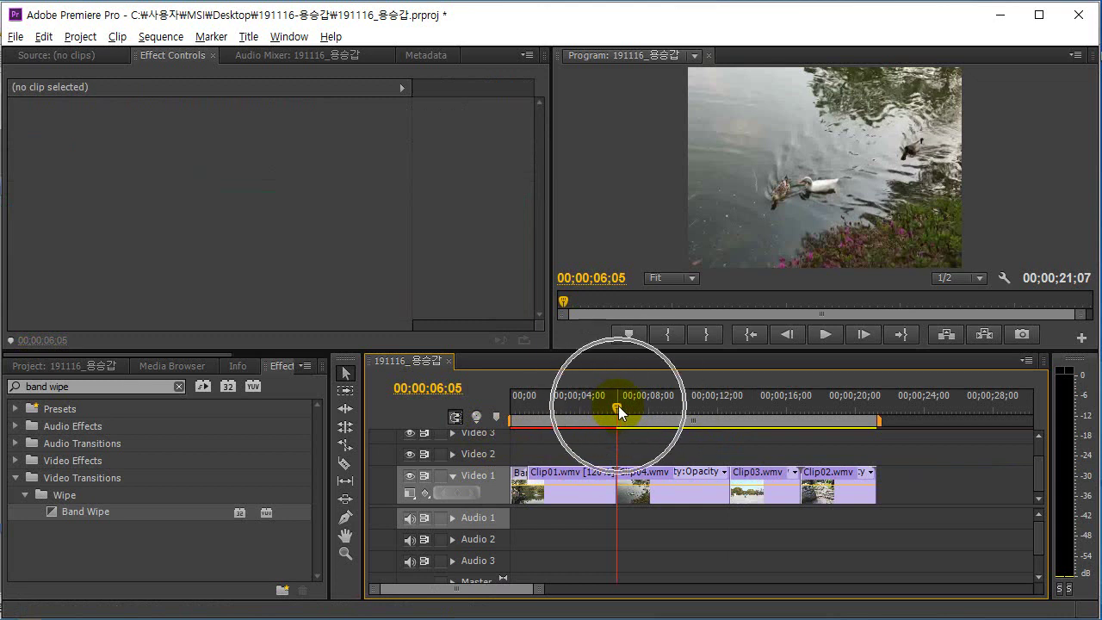
{"action": "left_click", "coordinate": [618, 405]}
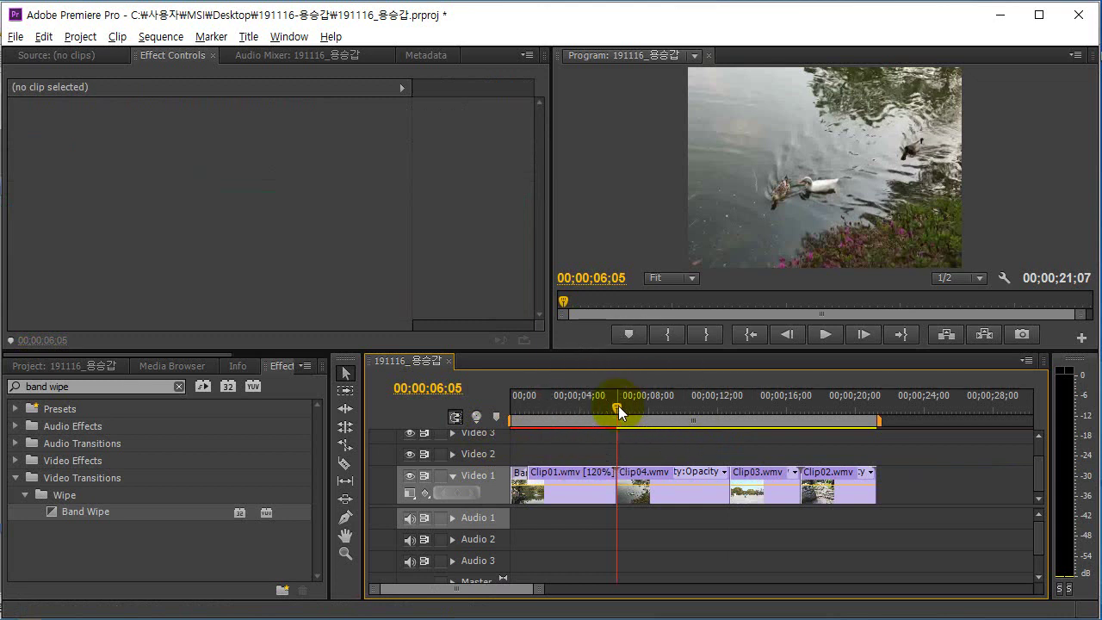
{"action": "mouse_move", "coordinate": [618, 406]}
{"action": "left_mouse_down"}
{"action": "mouse_move", "coordinate": [645, 416]}
{"action": "mouse_move", "coordinate": [579, 421]}
{"action": "mouse_move", "coordinate": [626, 422]}
{"action": "left_mouse_up"}
{"action": "left_click_drag", "start_coordinate": [617, 405], "coordinate": [726, 416]}
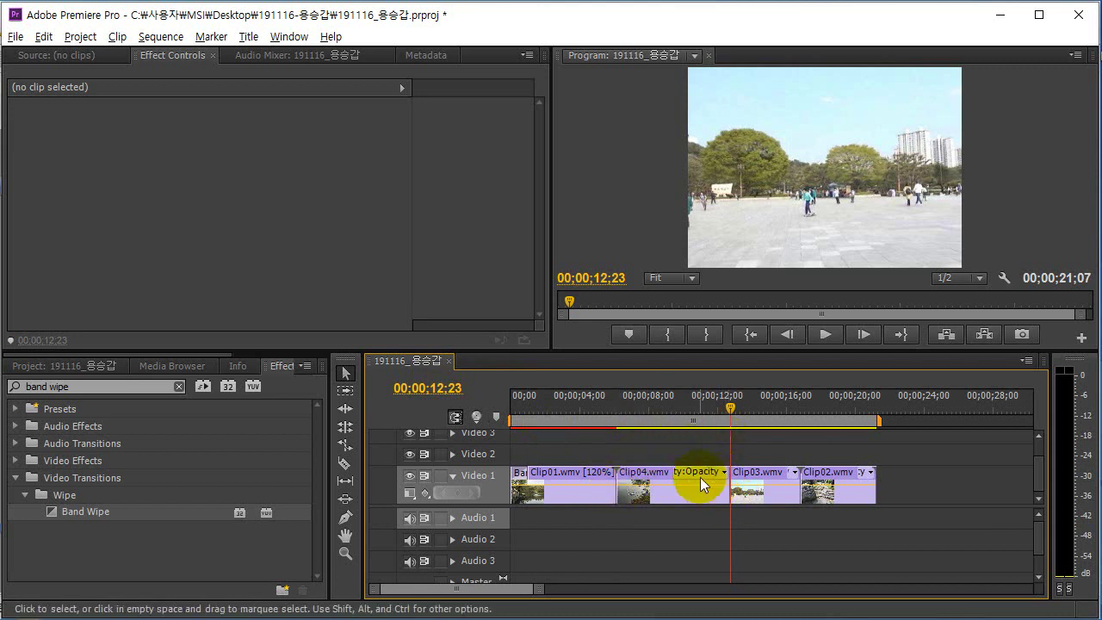
{"action": "left_click", "coordinate": [647, 474]}
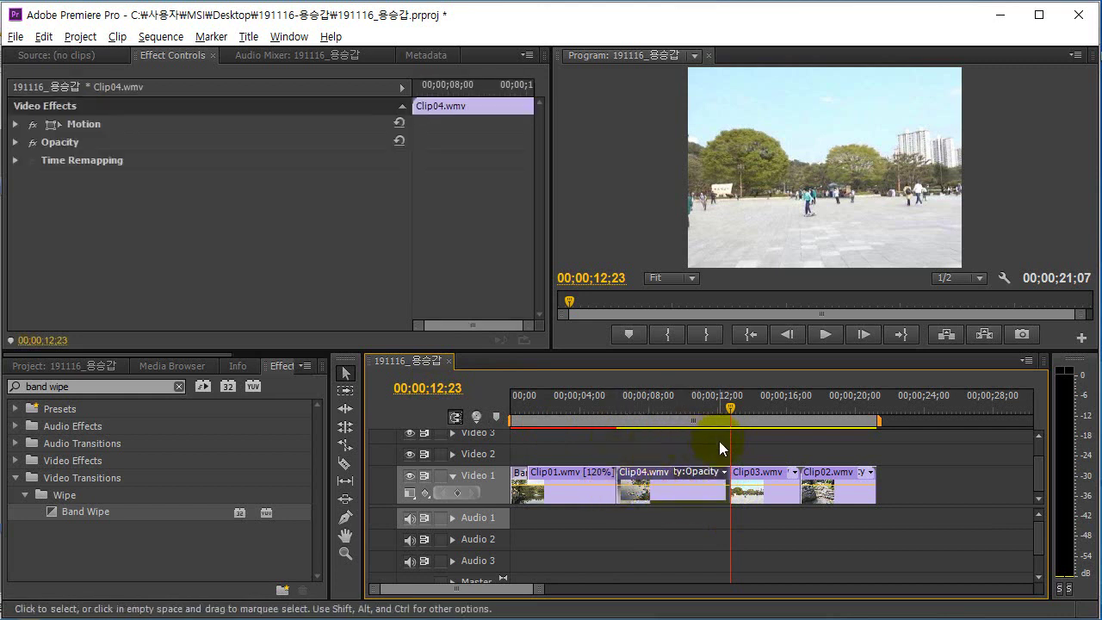
{"action": "left_click_drag", "start_coordinate": [724, 492], "coordinate": [725, 492]}
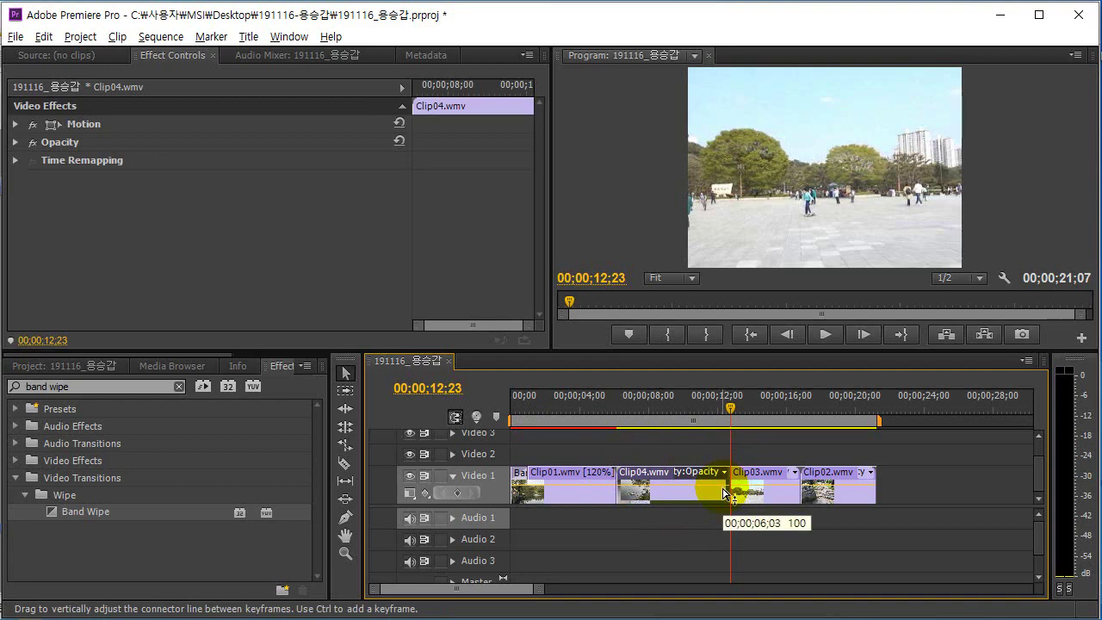
{"action": "key", "text": "alt+Tab"}
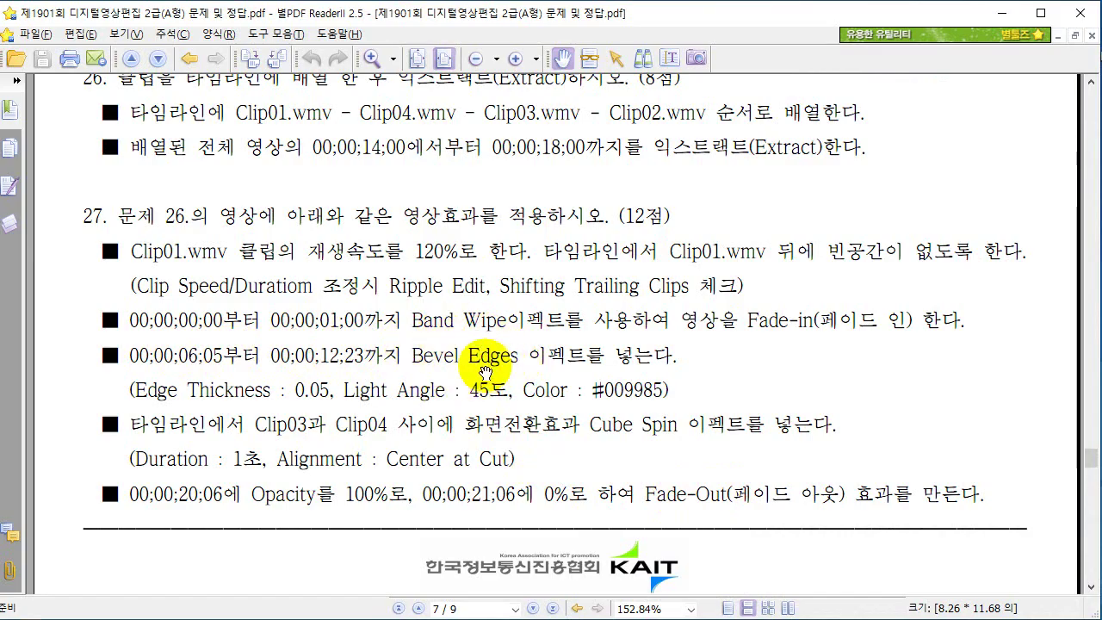
{"action": "key", "text": "alt+Tab"}
Search effects for 'bevel edge' and drag Perspective > Bevel Edges onto Clip04.
{"action": "triple_click", "coordinate": [26, 385]}
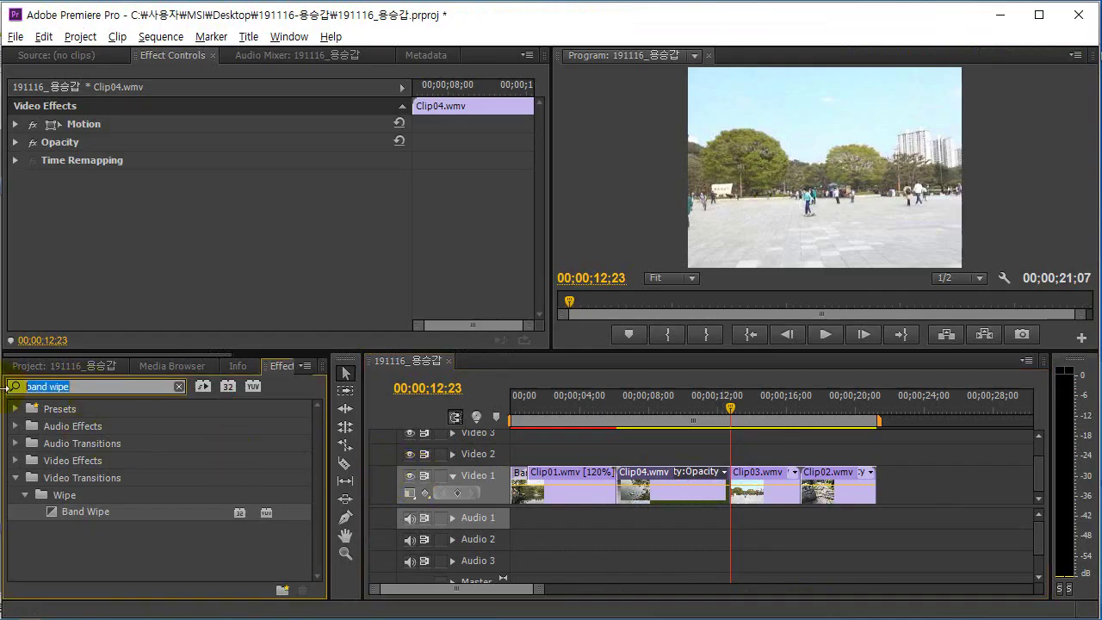
{"action": "type", "text": "vev"}
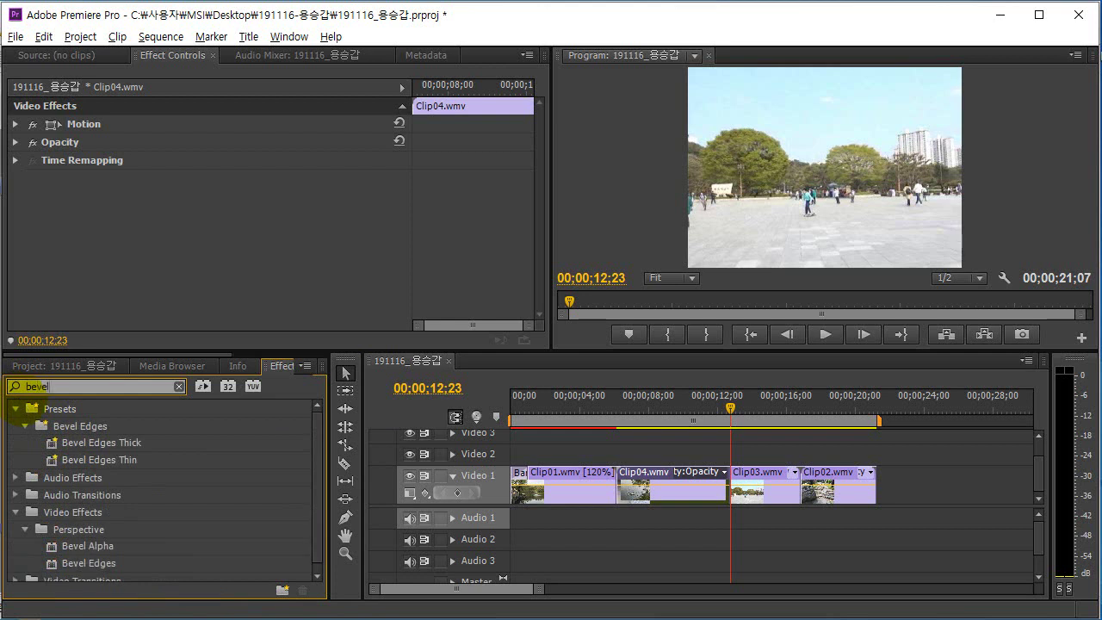
{"action": "type", "text": "el edges"}
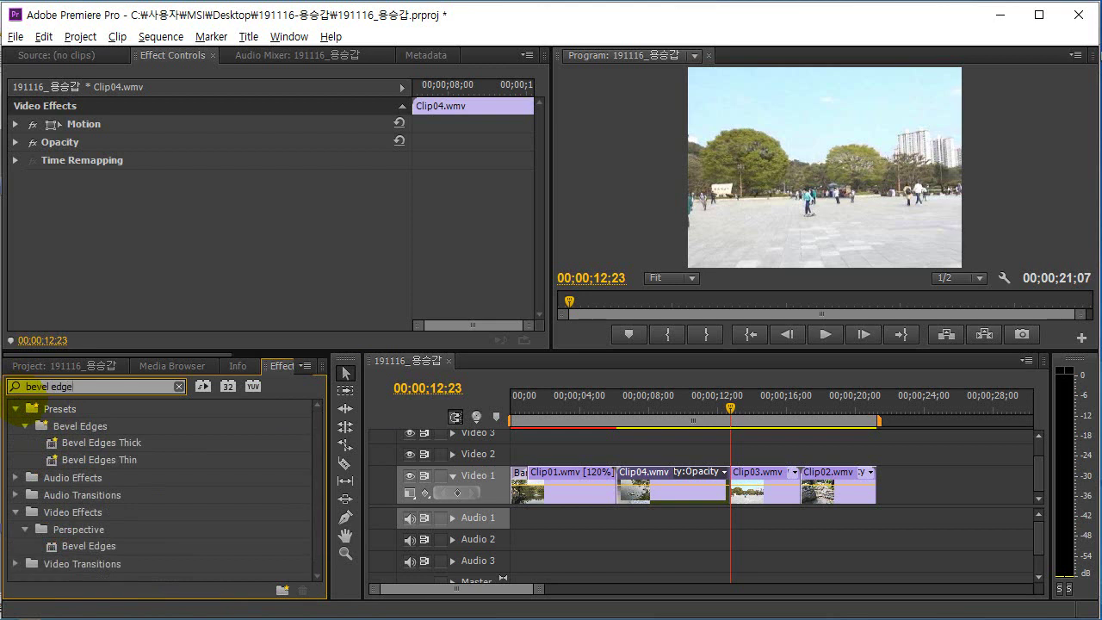
{"action": "left_click", "coordinate": [97, 547]}
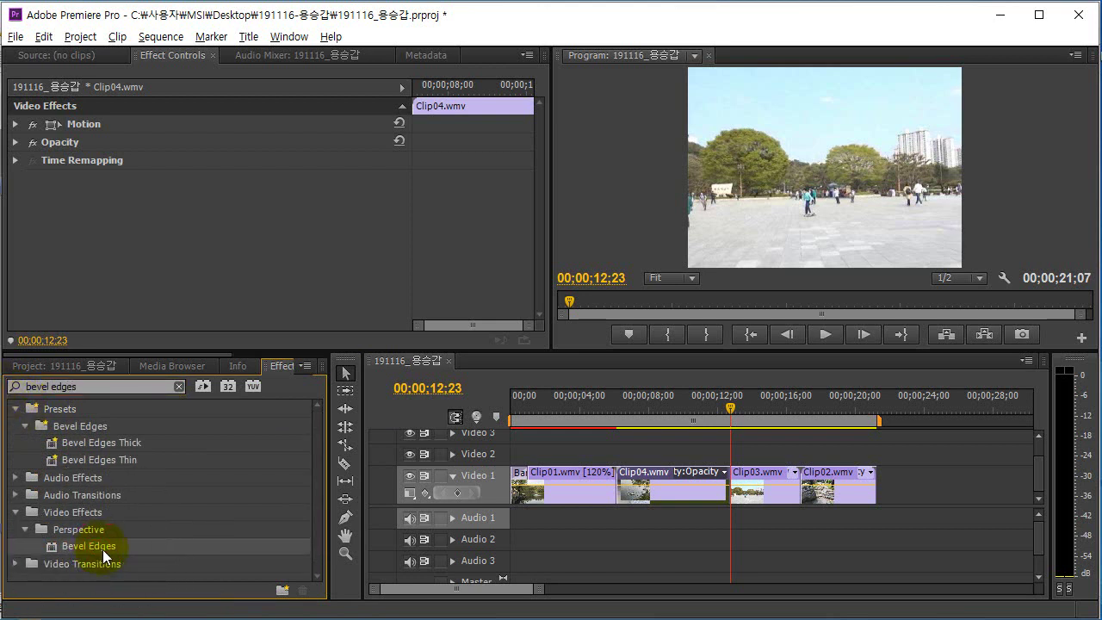
{"action": "key", "text": "ctrl"}
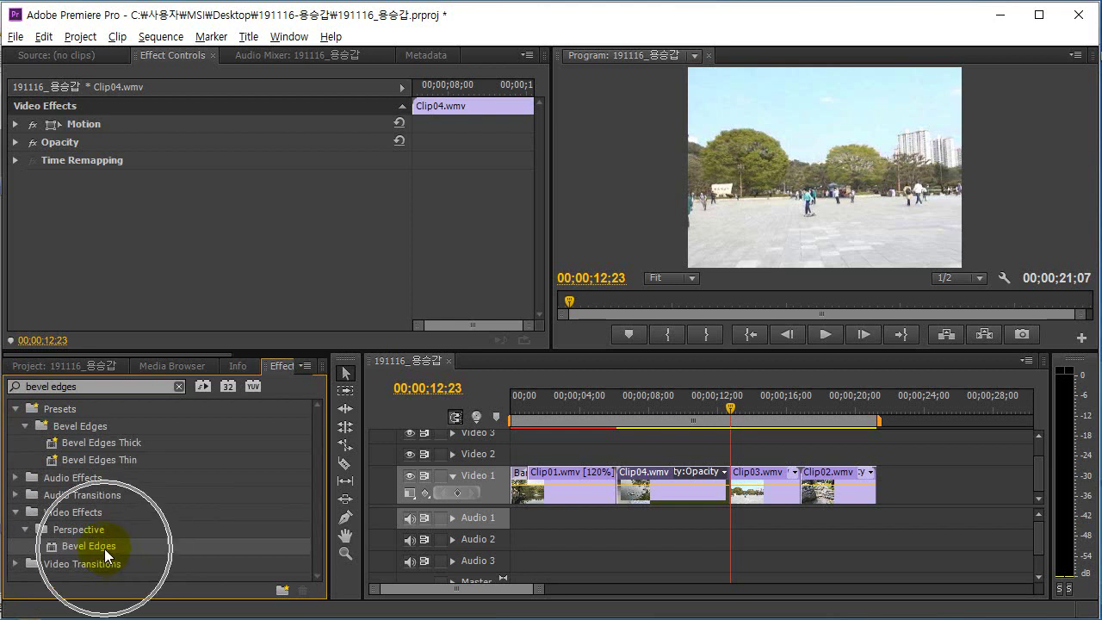
{"action": "left_click_drag", "start_coordinate": [106, 547], "coordinate": [667, 474]}
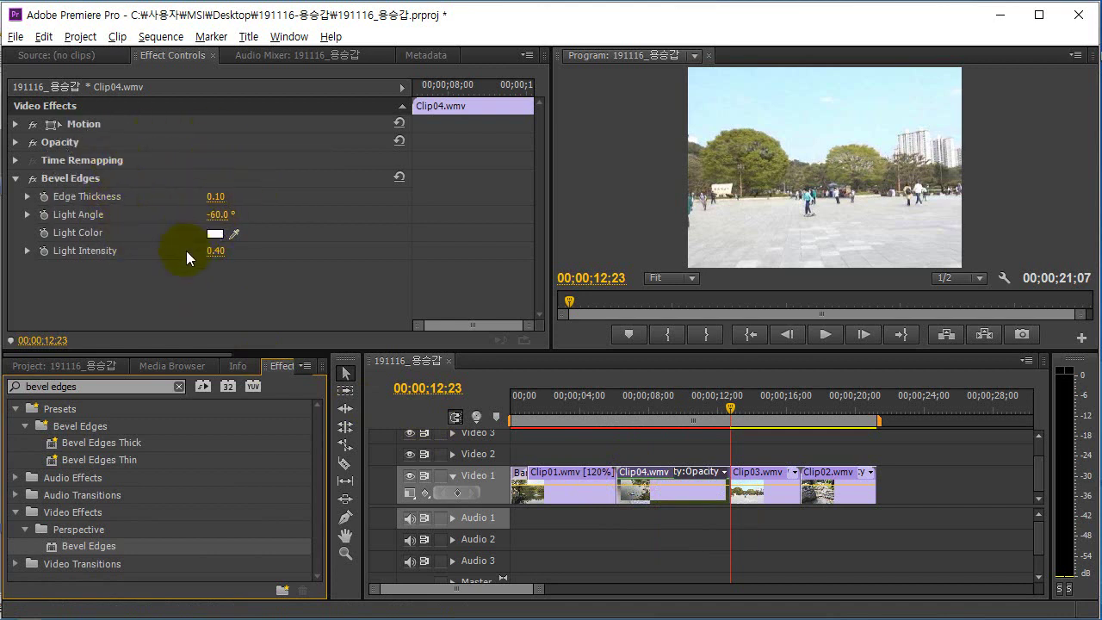
Set Clip04's Bevel Edges Edge Thickness to 0.05, as the exam sheet requires.
{"action": "key", "text": "alt+Tab"}
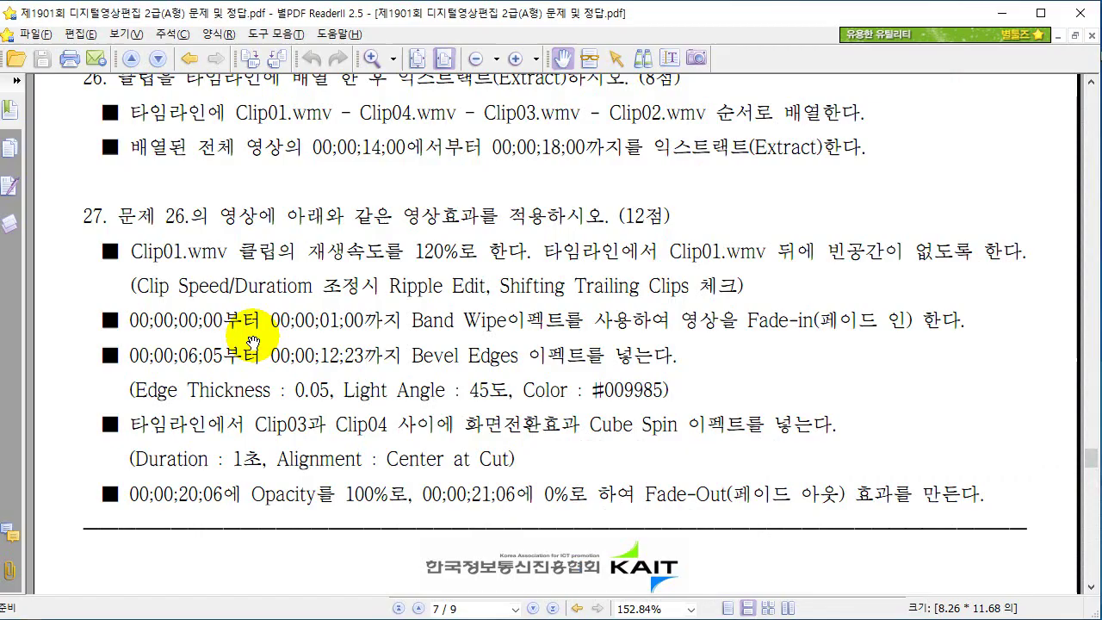
{"action": "left_click", "coordinate": [312, 396]}
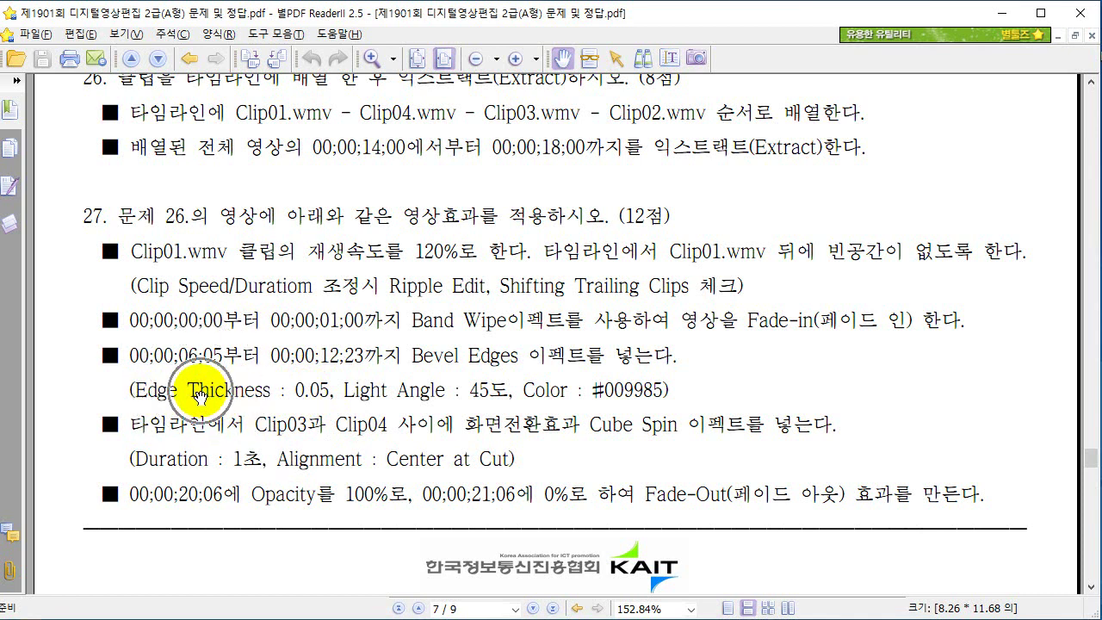
{"action": "key", "text": "alt+Tab"}
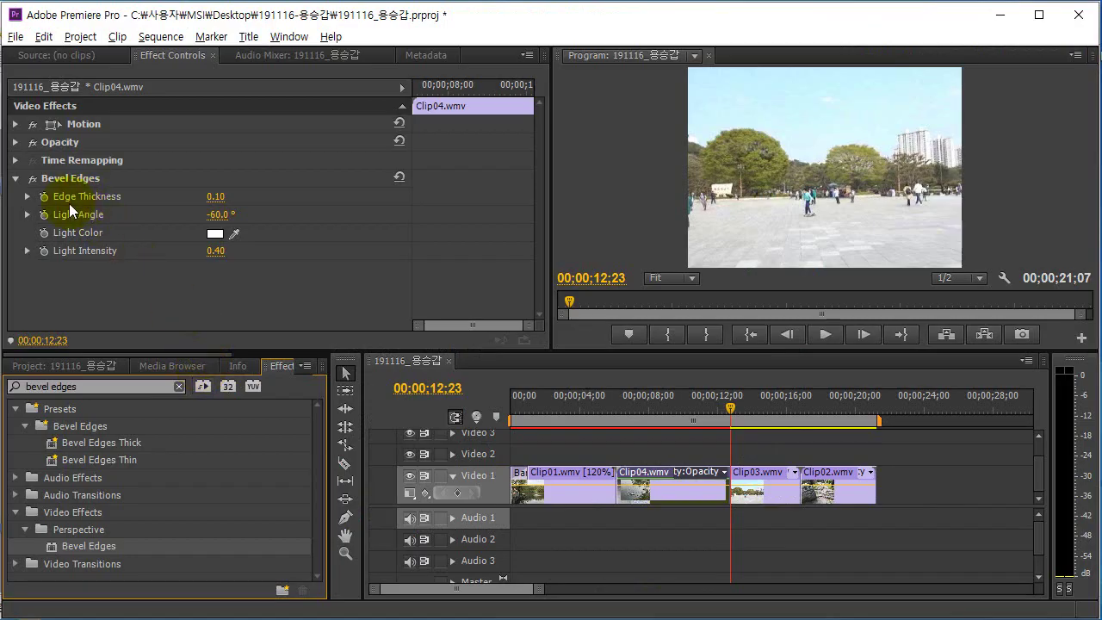
{"action": "key", "text": "alt+Tab"}
{"action": "key", "text": "alt+Tab"}
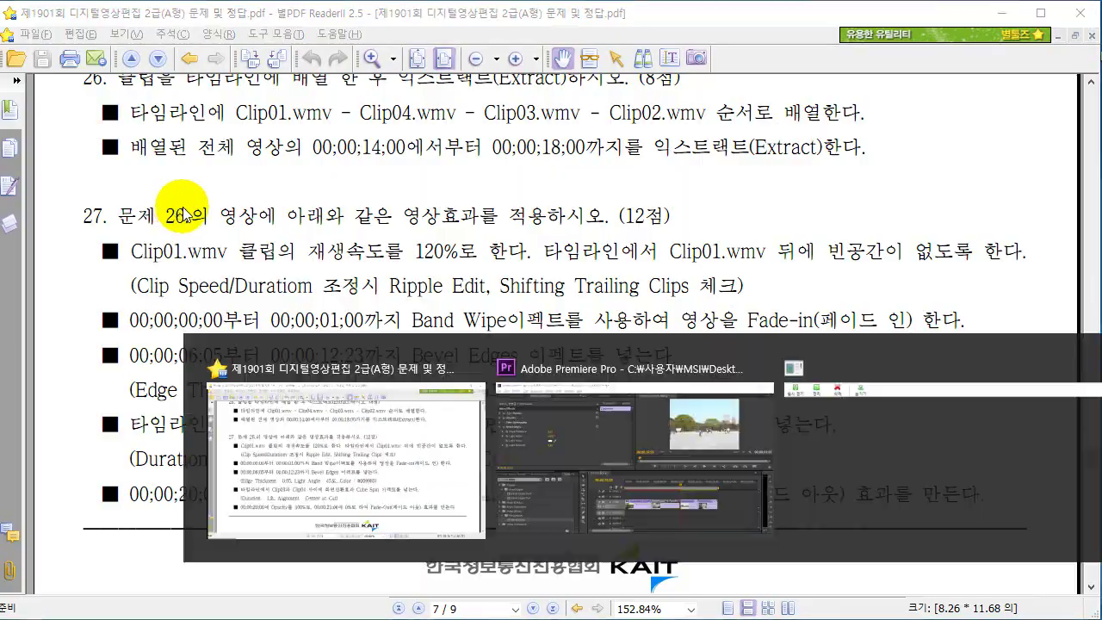
{"action": "left_click", "coordinate": [215, 197]}
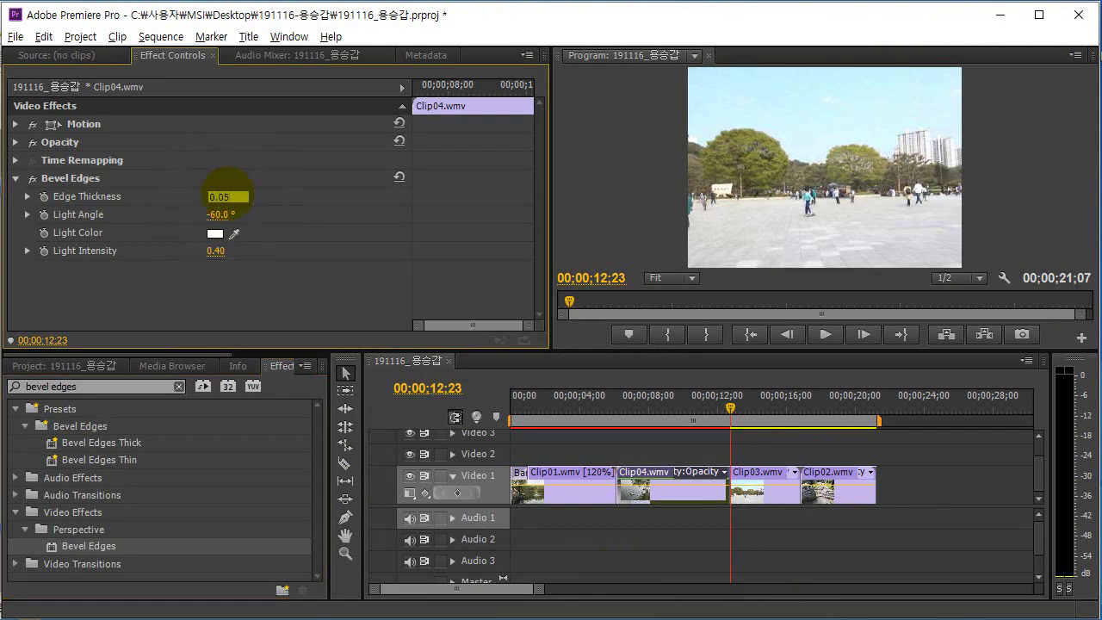
{"action": "type", "text": "0.05"}
{"action": "key", "text": "Return"}
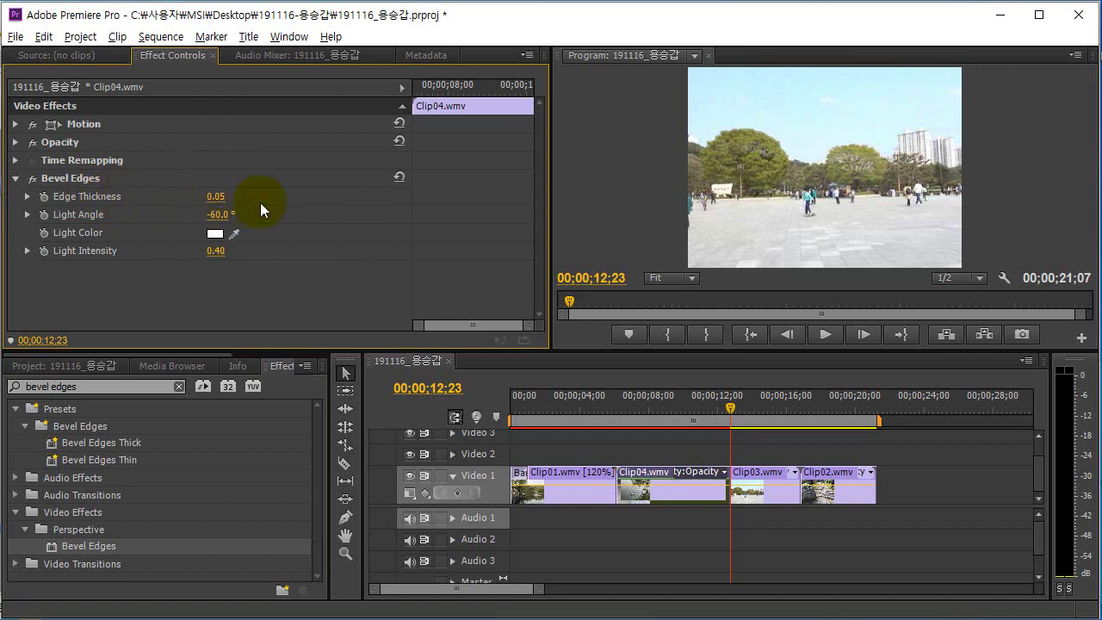
Set the Bevel Edges Light Angle to 45°.
{"action": "key", "text": "alt+Tab"}
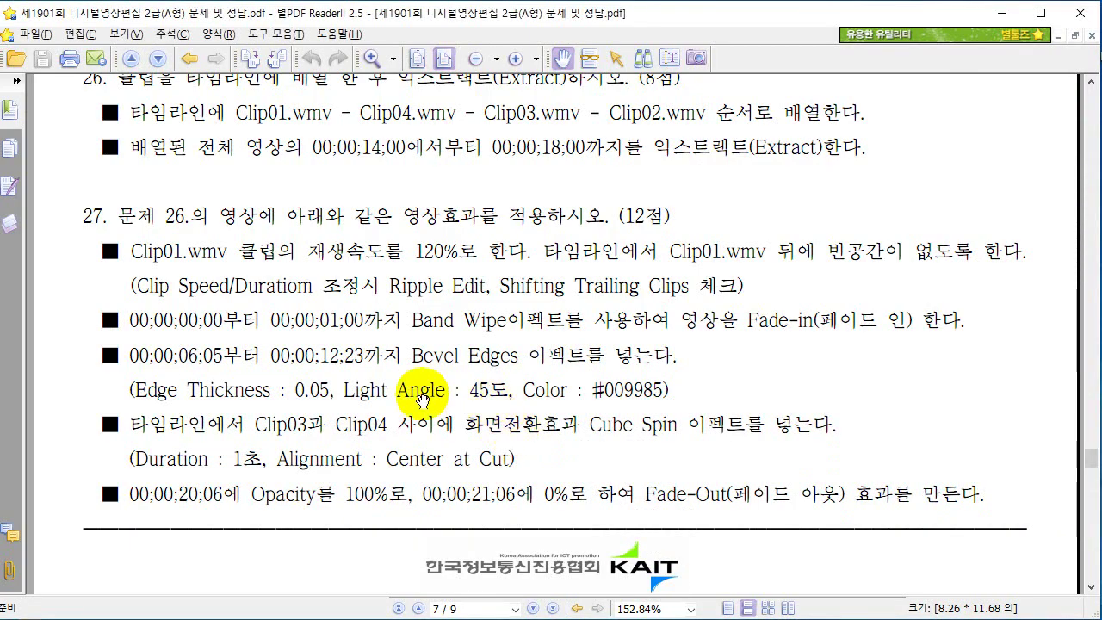
{"action": "key", "text": "alt+Tab"}
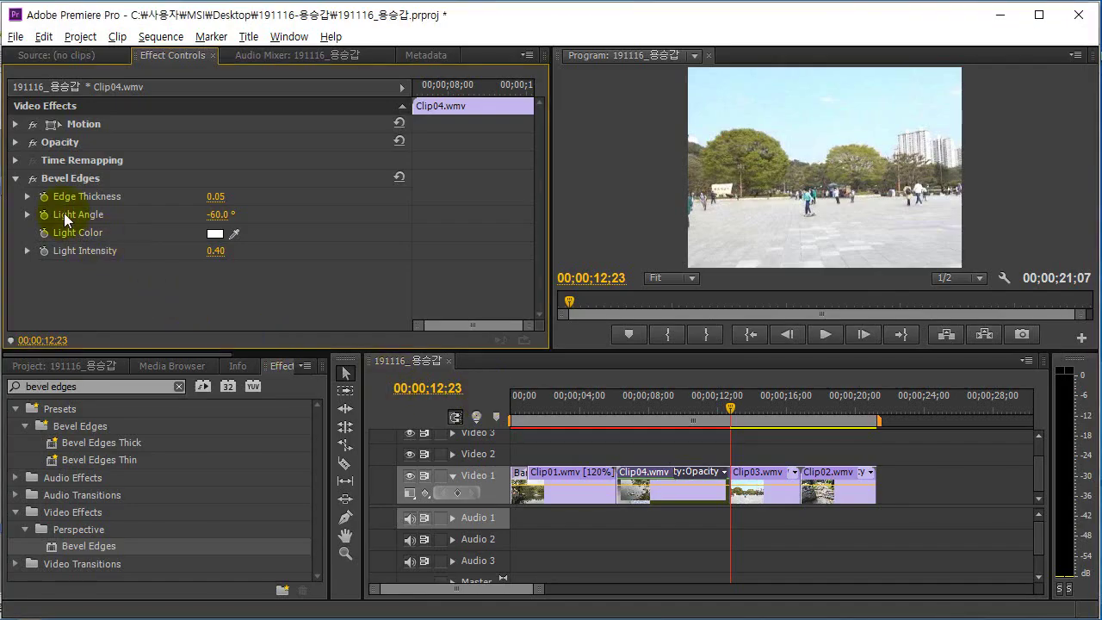
{"action": "left_click", "coordinate": [221, 216]}
{"action": "type", "text": "45"}
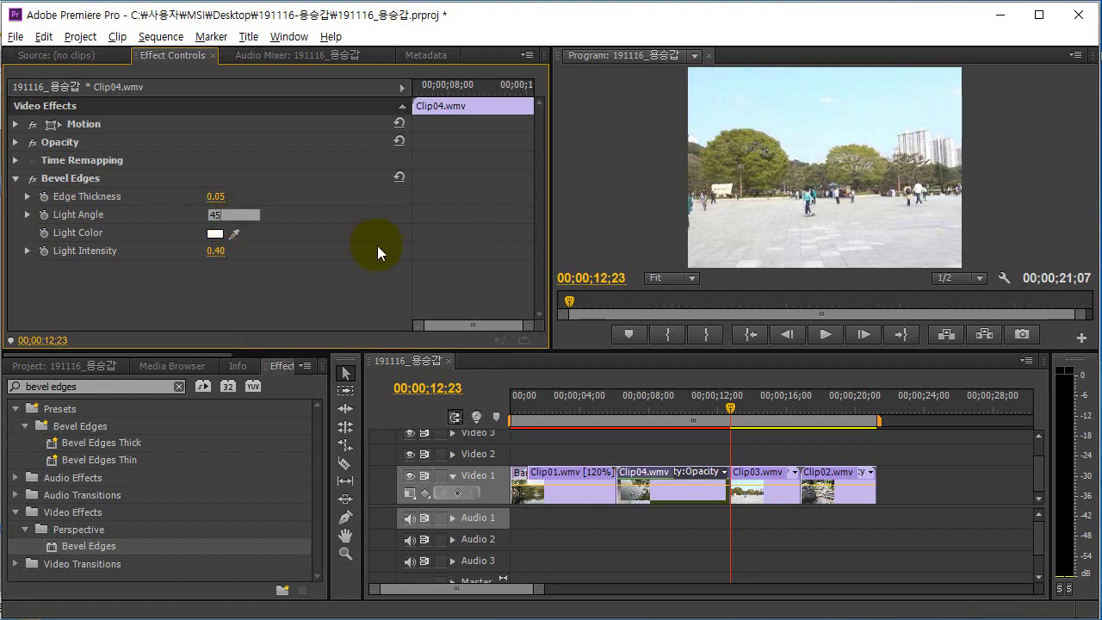
{"action": "key", "text": "Return"}
{"action": "key", "text": "alt+Tab"}
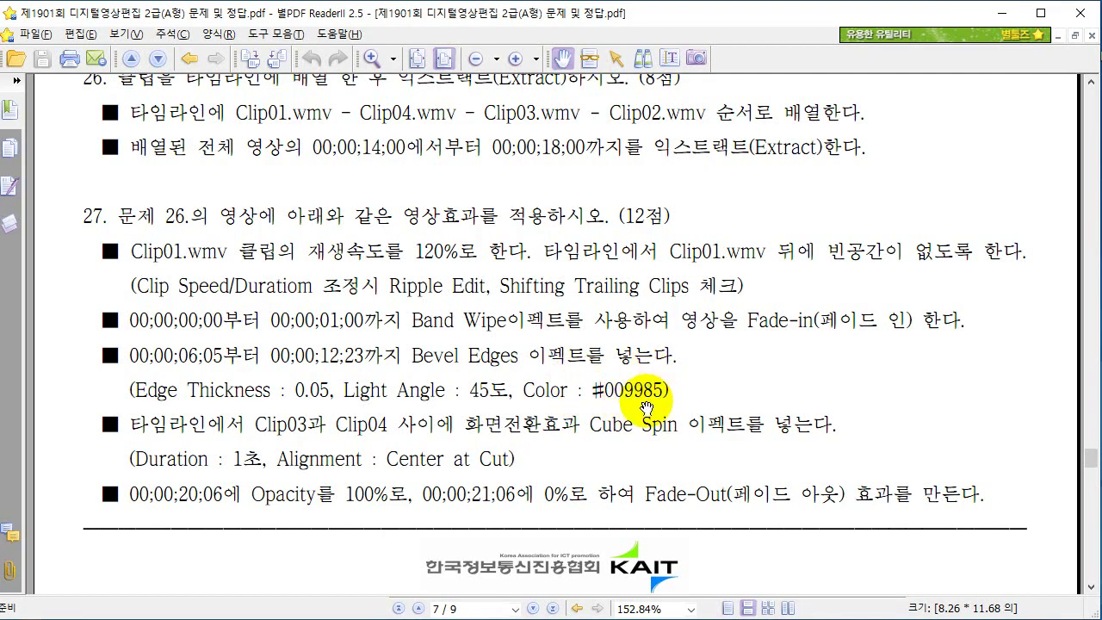
{"action": "key", "text": "alt+Tab"}
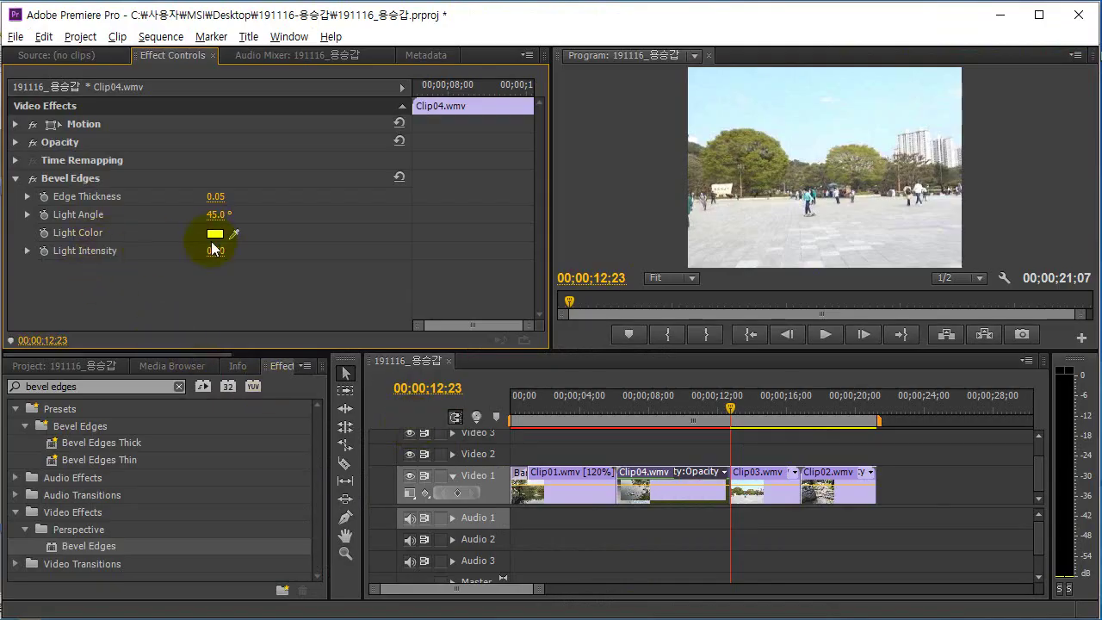
Enter hex 009585 as the Bevel Edges light colour.
{"action": "left_click", "coordinate": [214, 236]}
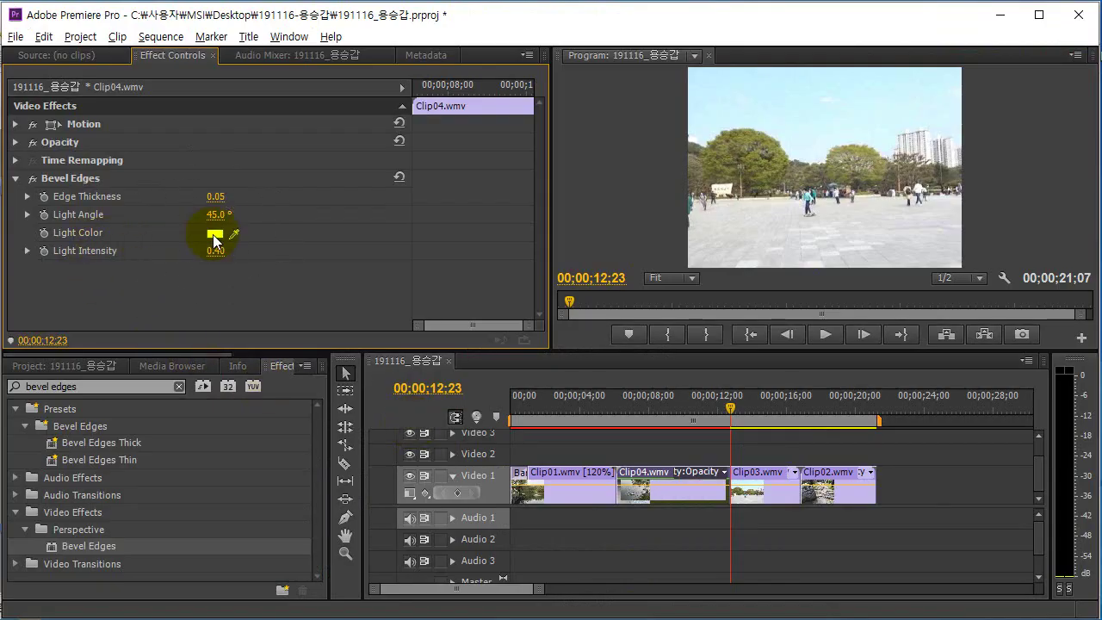
{"action": "double_click", "coordinate": [664, 461]}
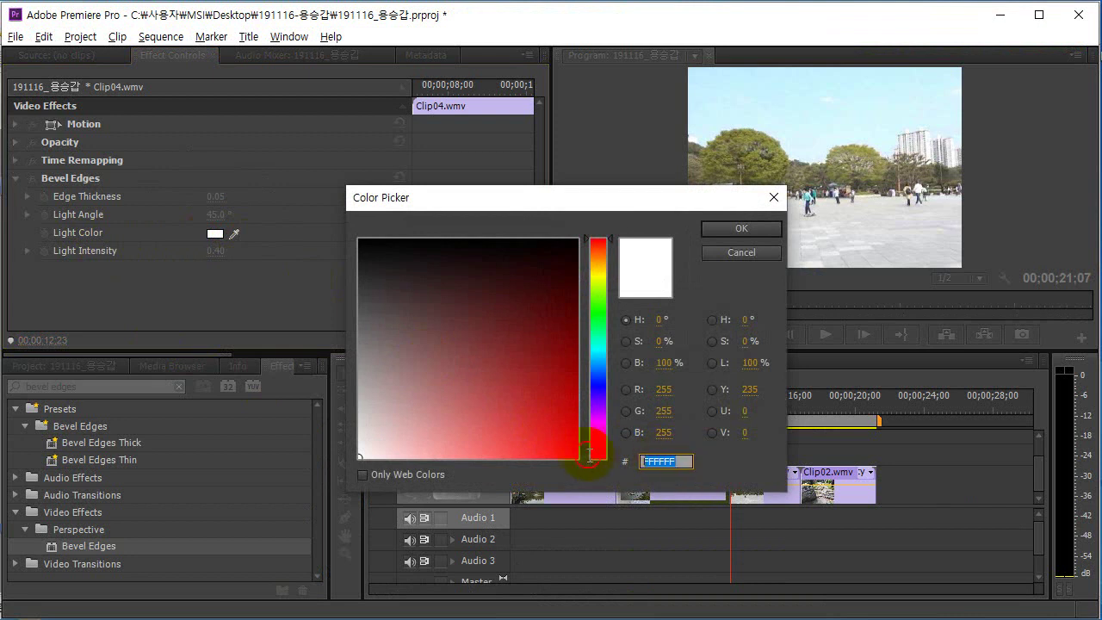
{"action": "type", "text": "009585"}
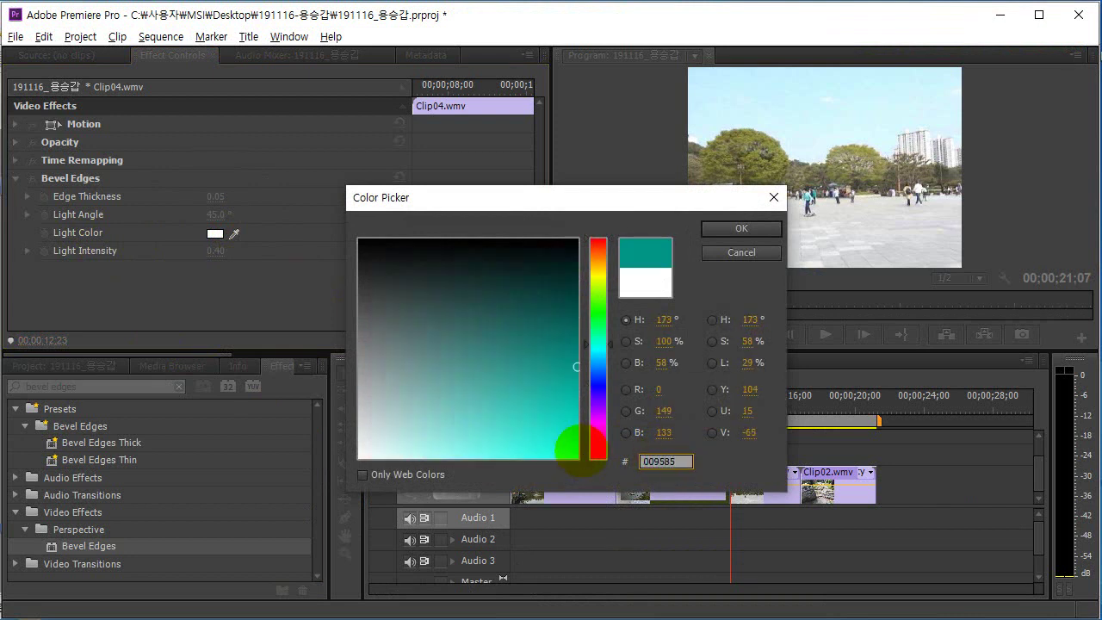
{"action": "key", "text": "Return"}
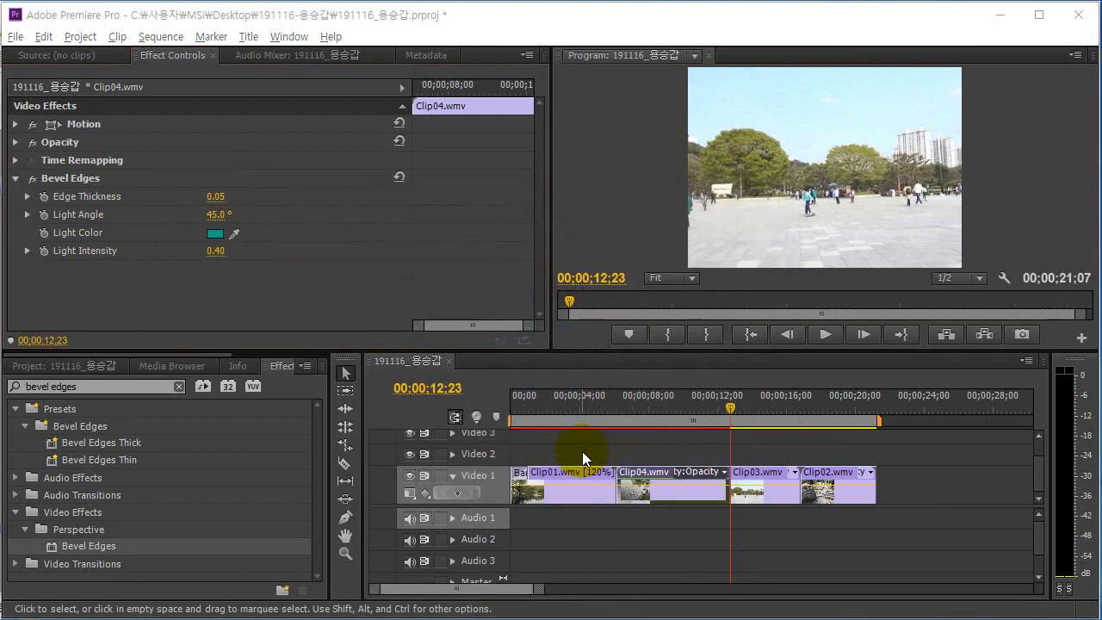
Reopen the Light Color chooser to verify #009585 and accept it.
{"action": "key", "text": "super+Tab"}
{"action": "key", "text": "super+Tab"}
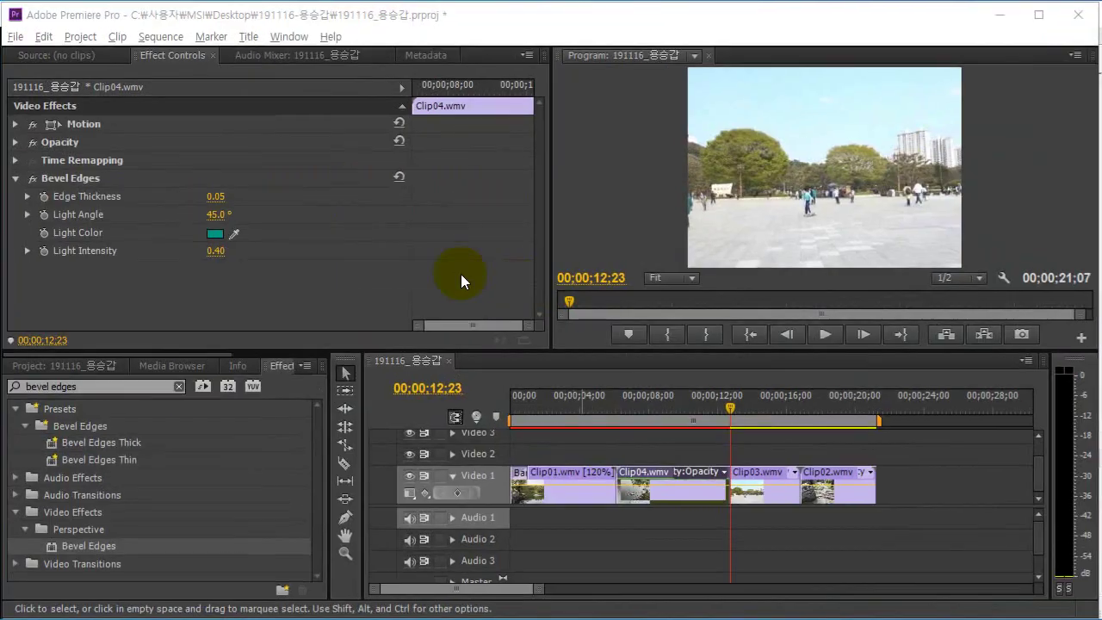
{"action": "key", "text": "super"}
{"action": "key", "text": "super"}
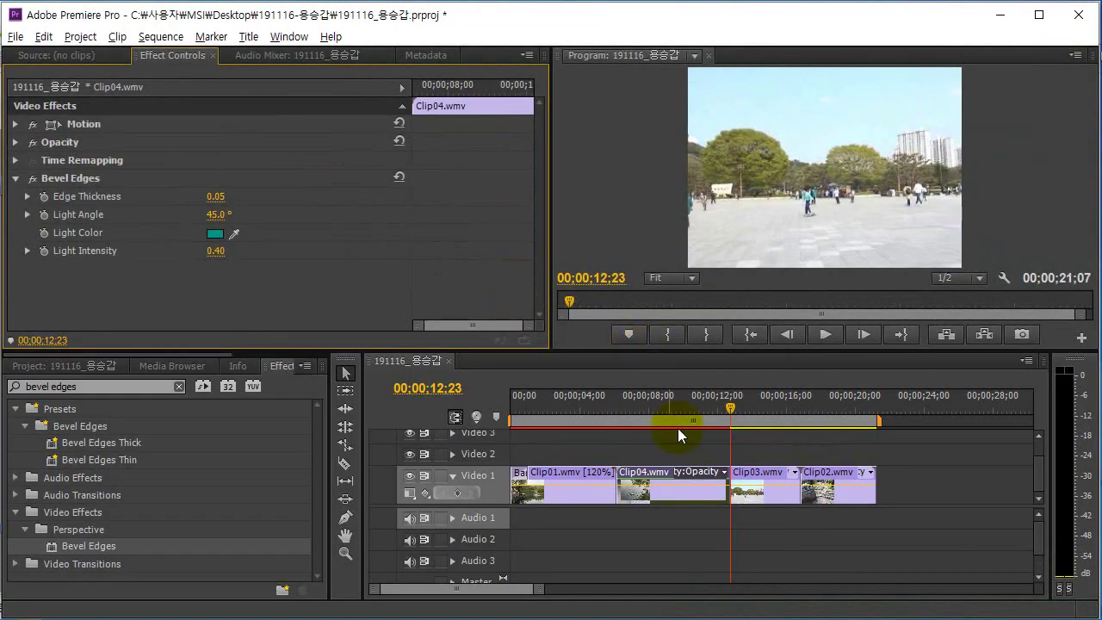
{"action": "key", "text": "alt+Tab"}
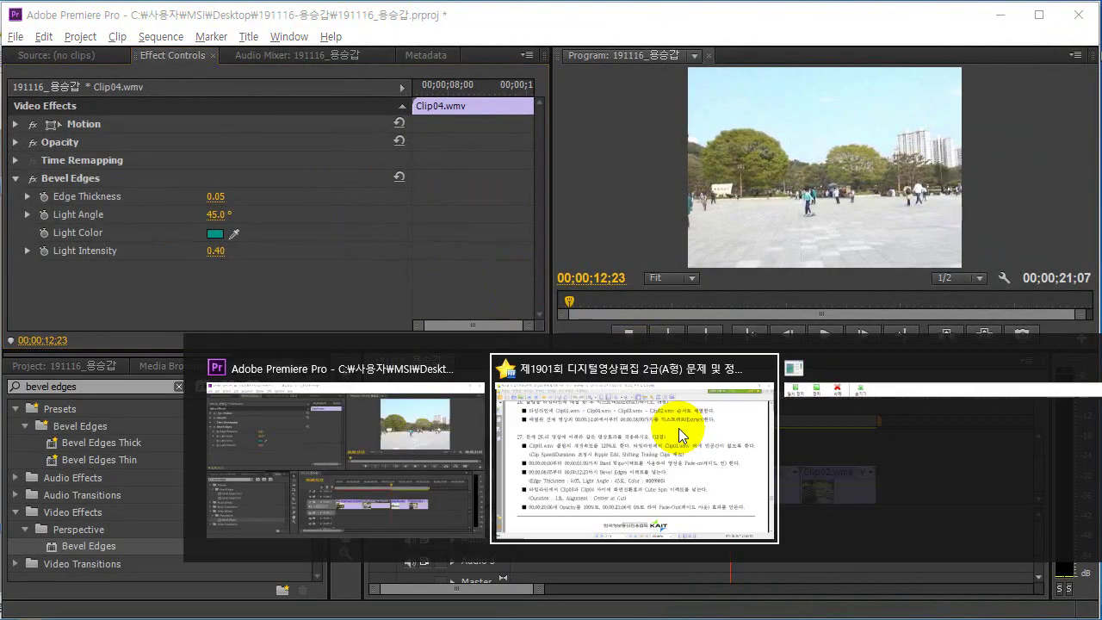
{"action": "key", "text": "alt+Tab"}
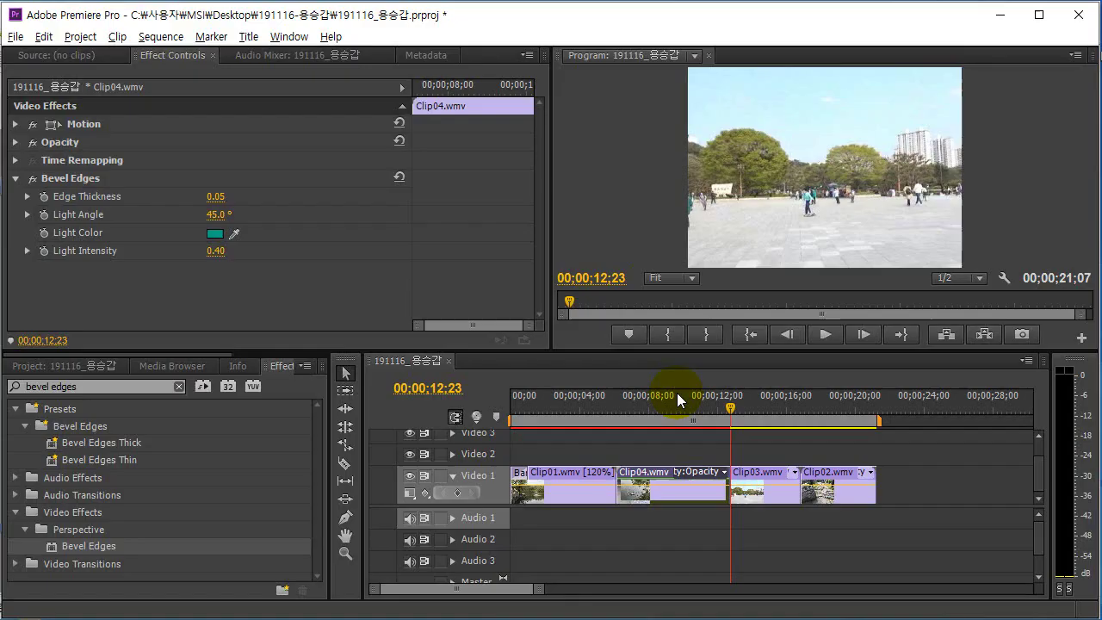
{"action": "left_click", "coordinate": [158, 301]}
{"action": "left_click", "coordinate": [213, 236]}
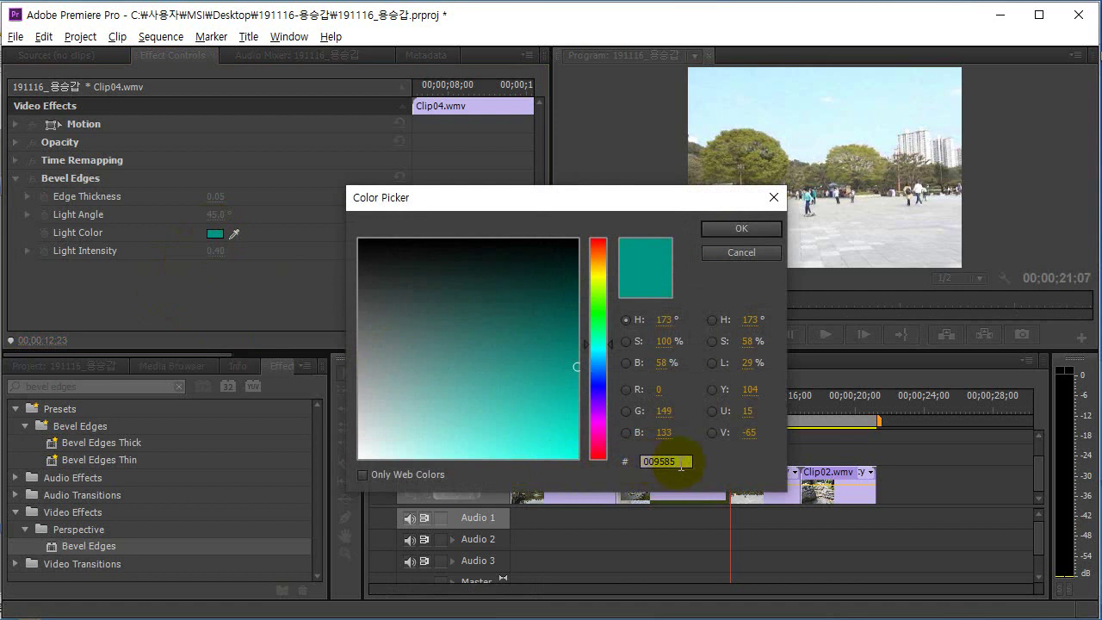
{"action": "left_click", "coordinate": [745, 227]}
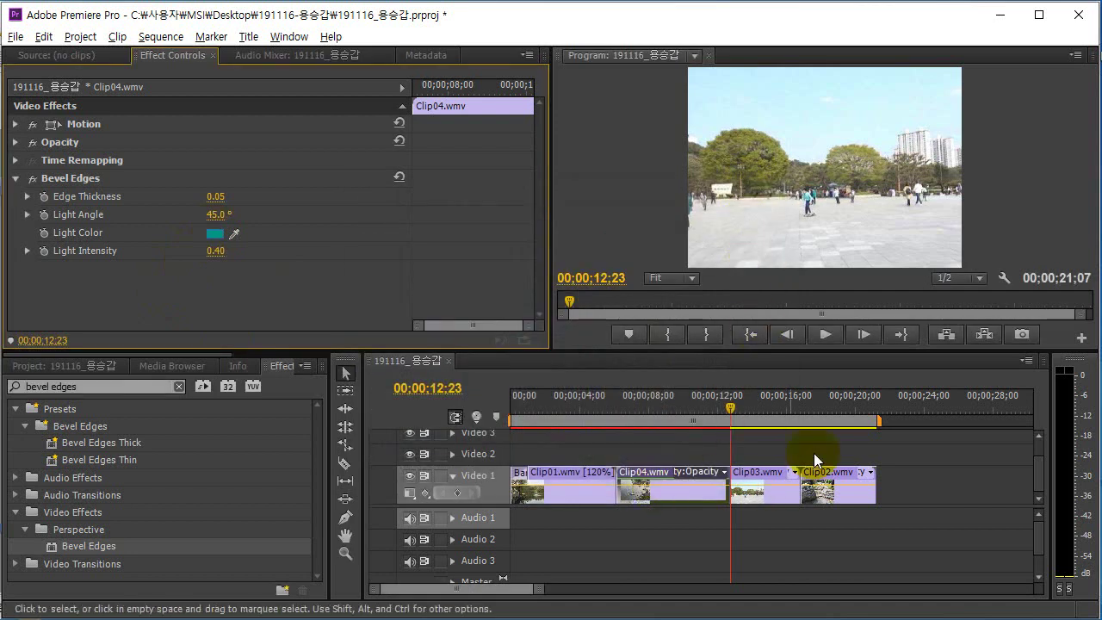
{"action": "key", "text": "alt+Tab"}
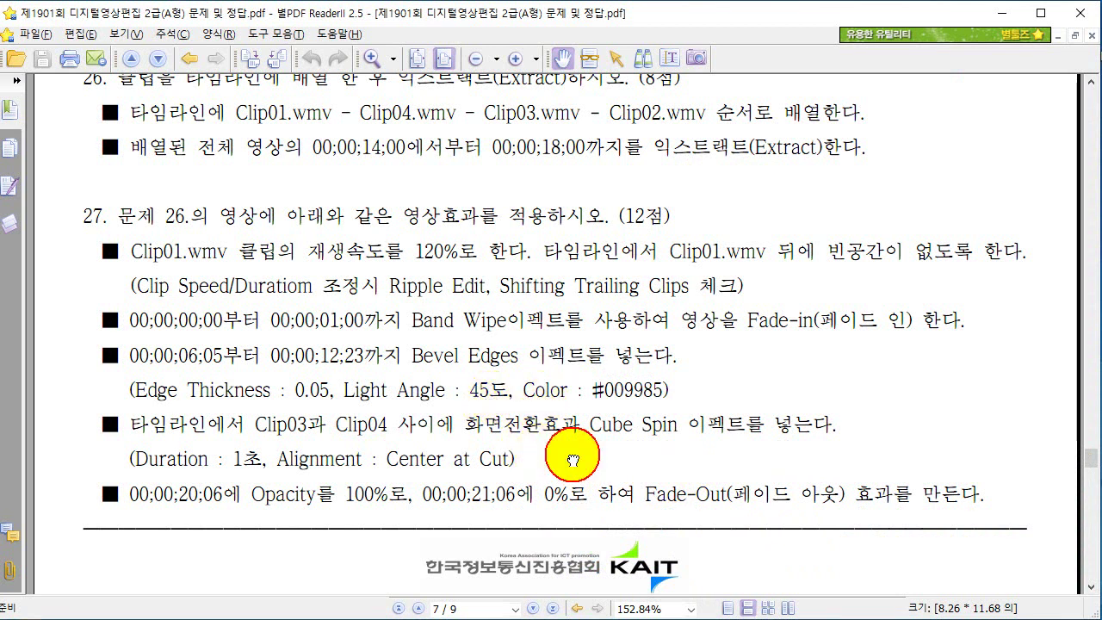
Search effects for 'cub' and select the 3D Motion Cube Spin transition.
{"action": "scroll", "coordinate": [559, 452], "scroll_direction": "down", "scroll_amount": 1}
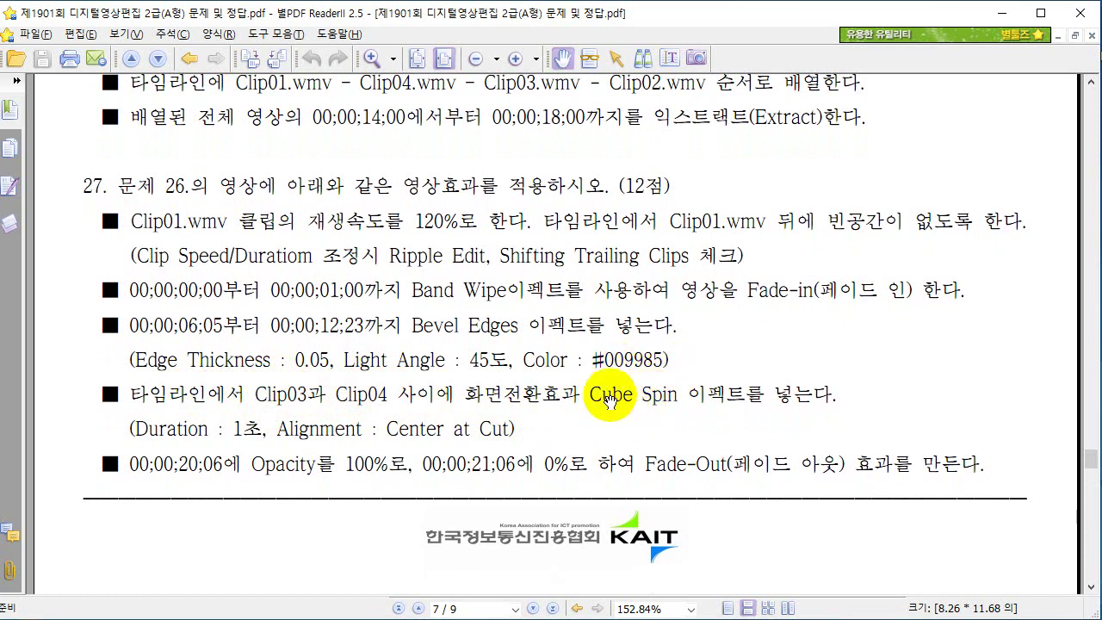
{"action": "key", "text": "alt+Tab"}
{"action": "key", "text": "alt+Tab"}
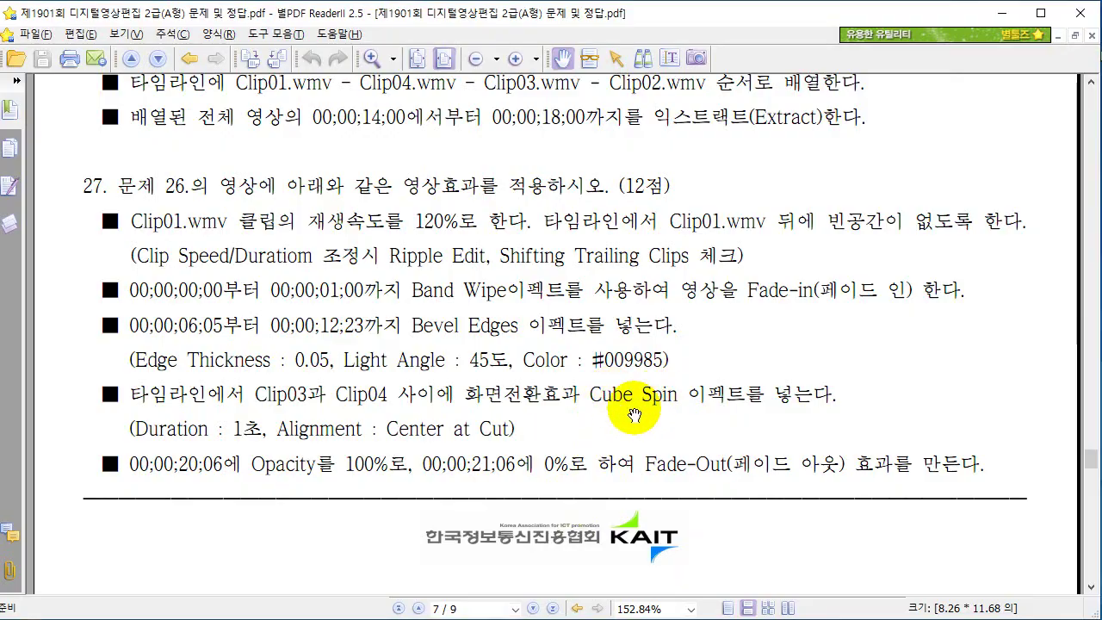
{"action": "key", "text": "alt+Tab"}
{"action": "left_click", "coordinate": [92, 386]}
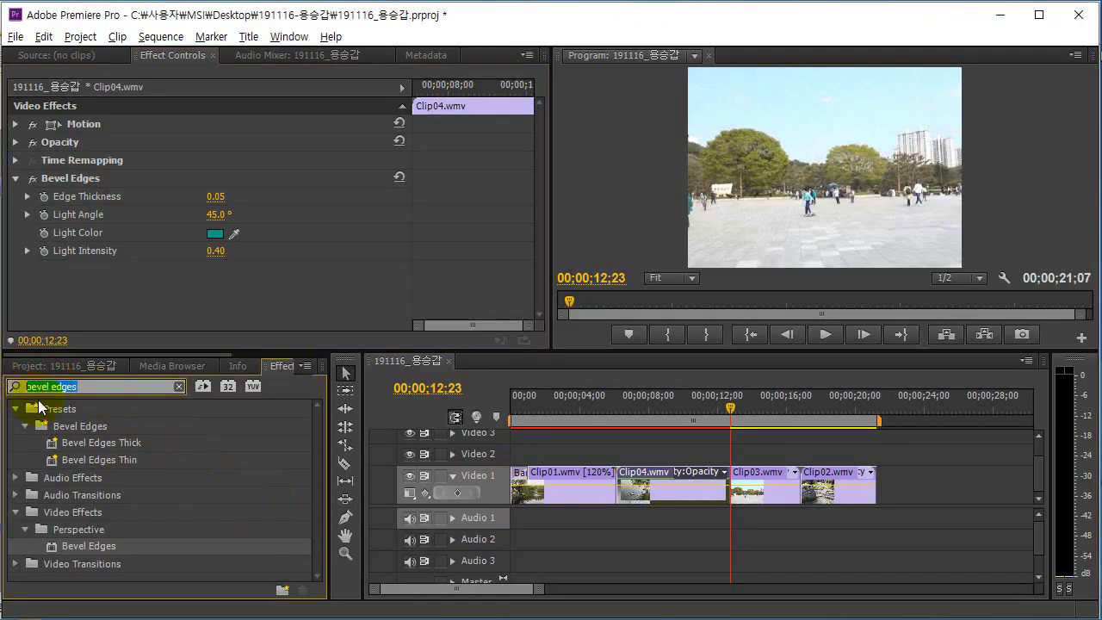
{"action": "type", "text": "cube spin"}
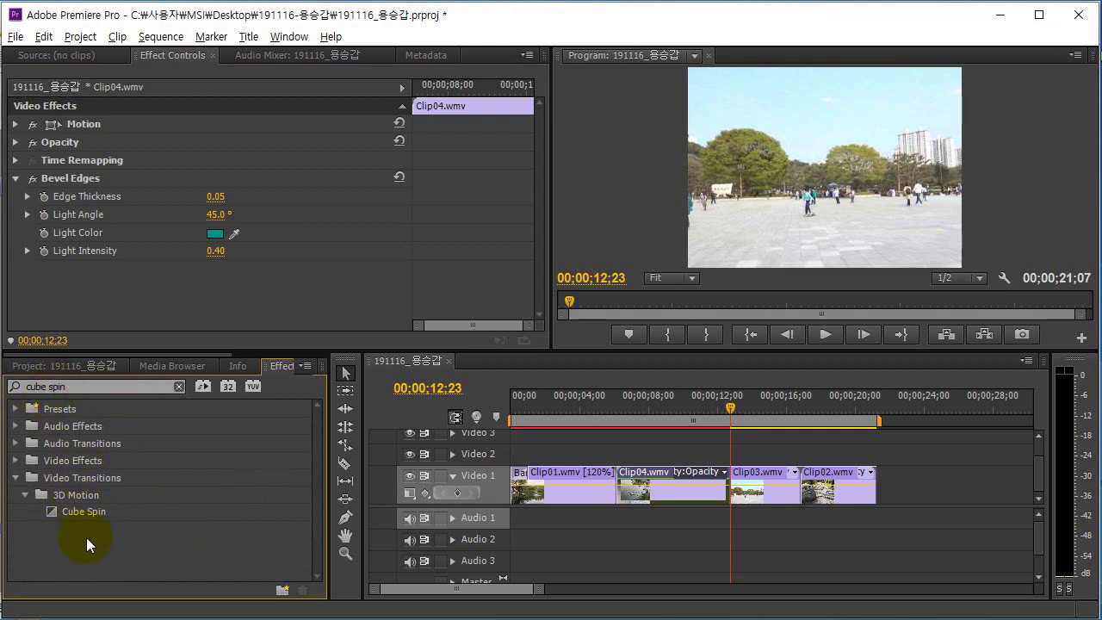
{"action": "left_click", "coordinate": [94, 513]}
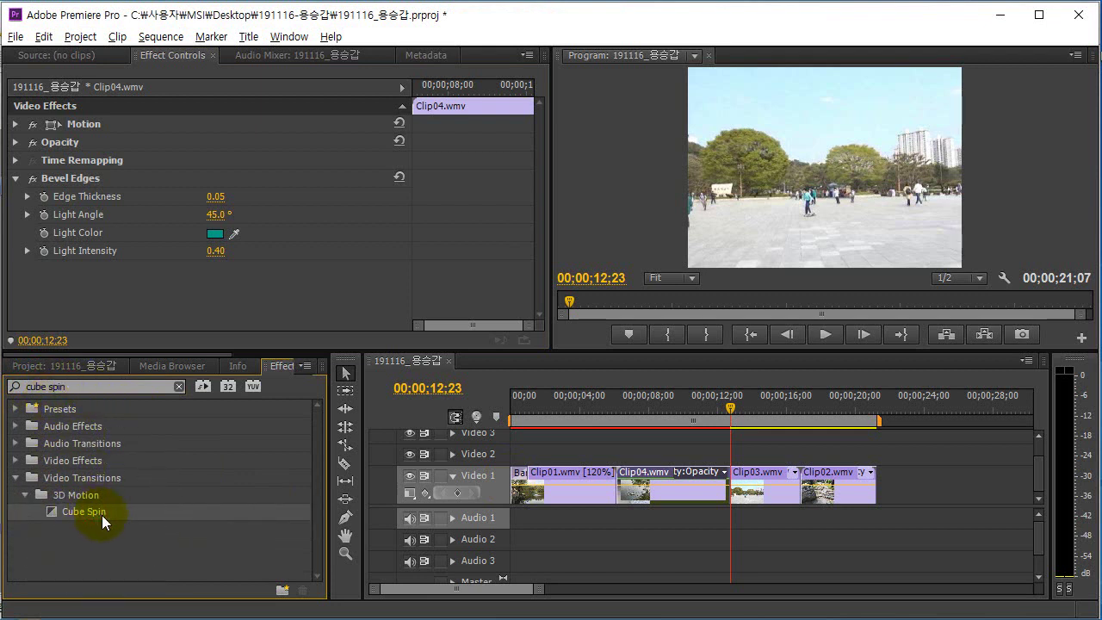
{"action": "key", "text": "alt+Tab"}
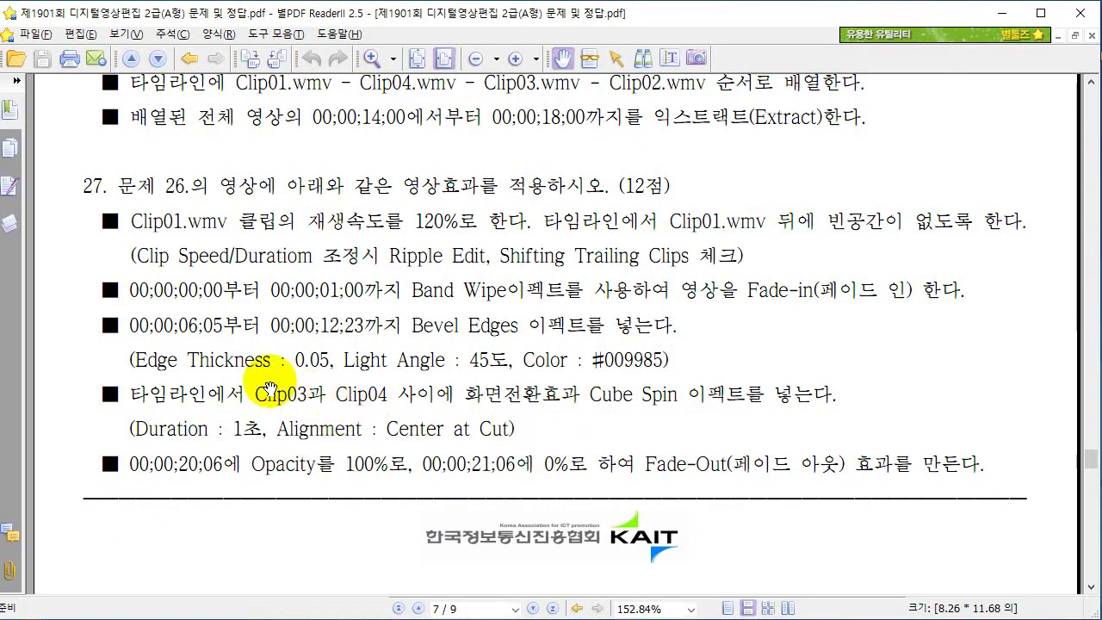
{"action": "key", "text": "alt+Tab"}
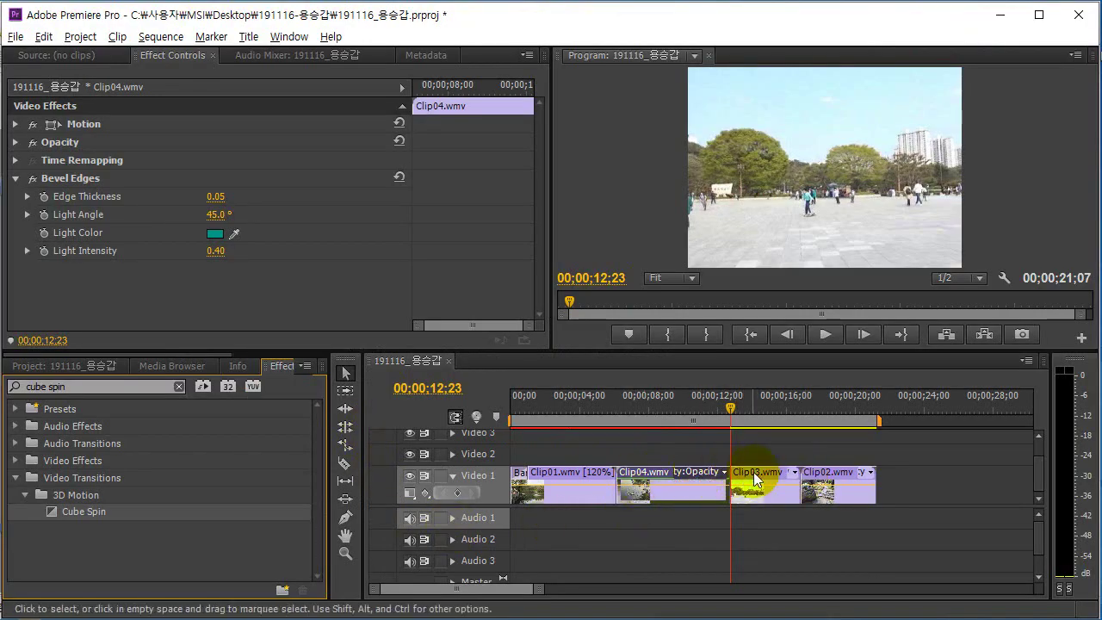
Drop Cube Spin on the Clip04/Clip03 cut with 00;00;01;00 duration and Center at Cut alignment.
{"action": "left_click_drag", "start_coordinate": [98, 509], "coordinate": [732, 478]}
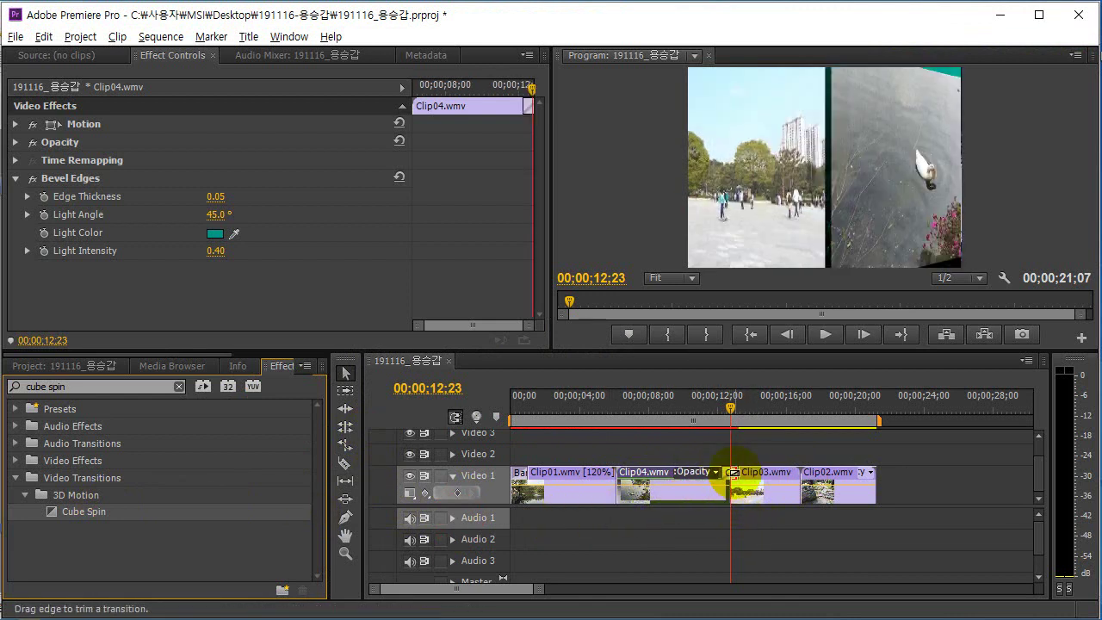
{"action": "left_click", "coordinate": [734, 473]}
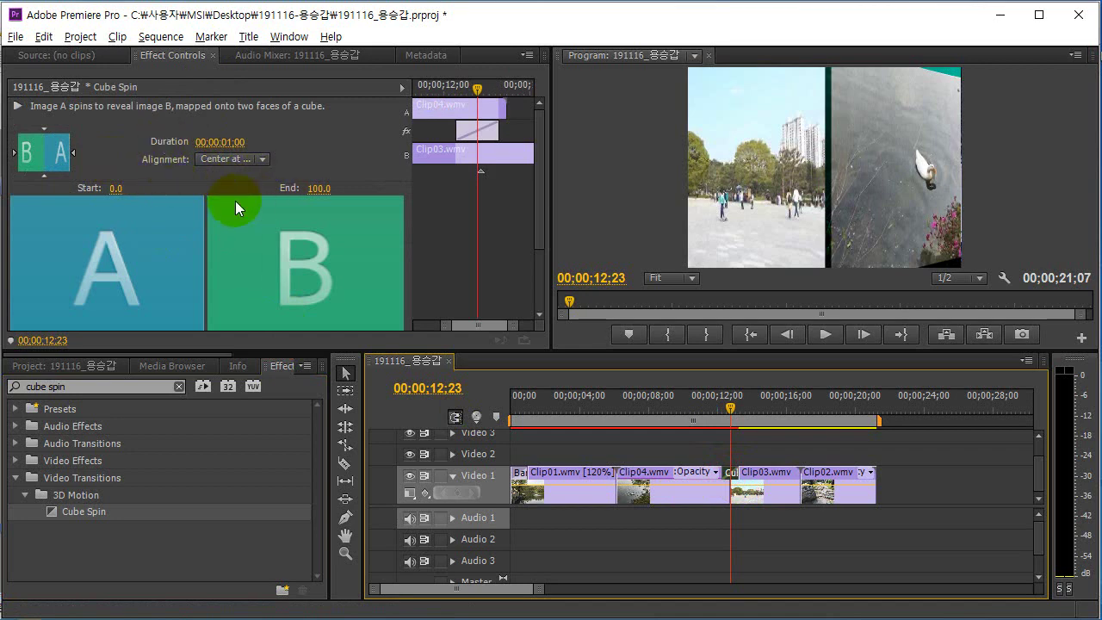
{"action": "key", "text": "alt+Tab"}
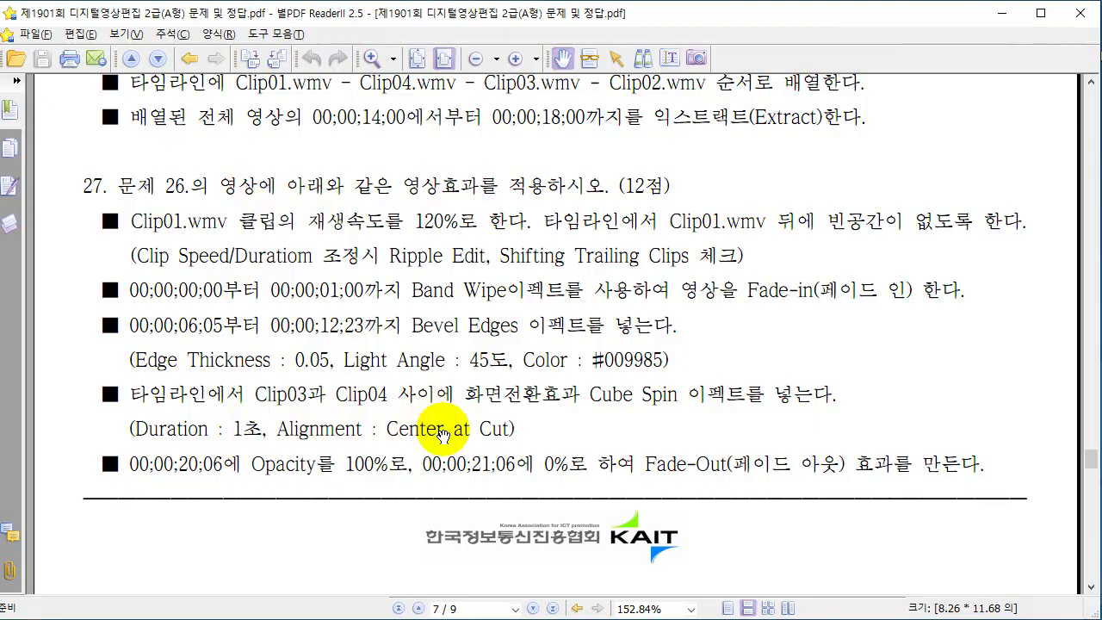
{"action": "key", "text": "alt+Tab"}
{"action": "left_click", "coordinate": [220, 143]}
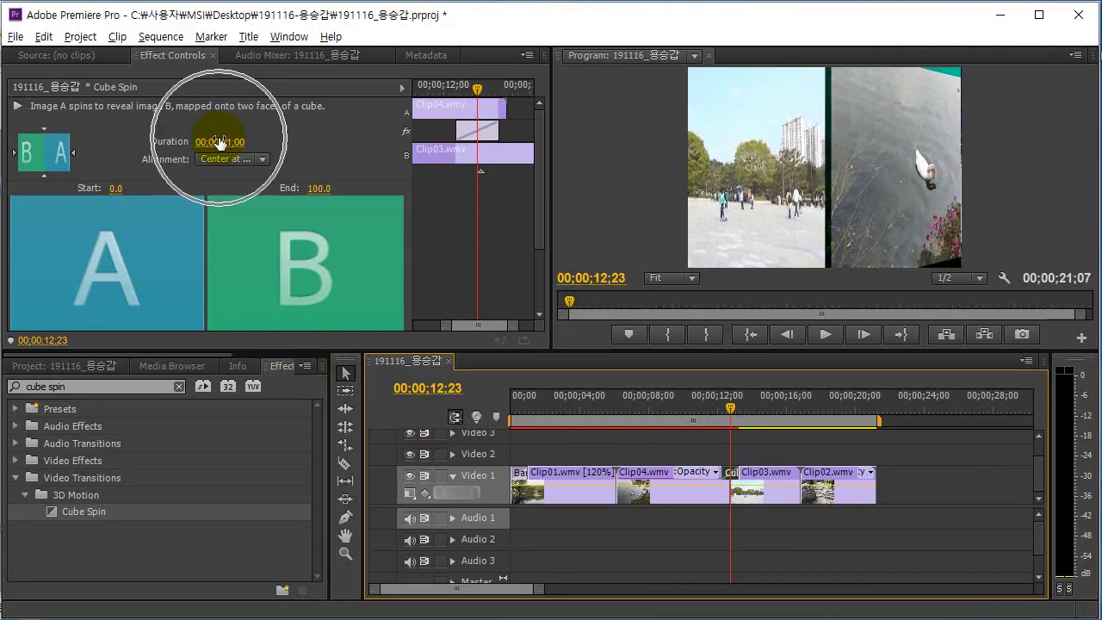
{"action": "left_click", "coordinate": [263, 165]}
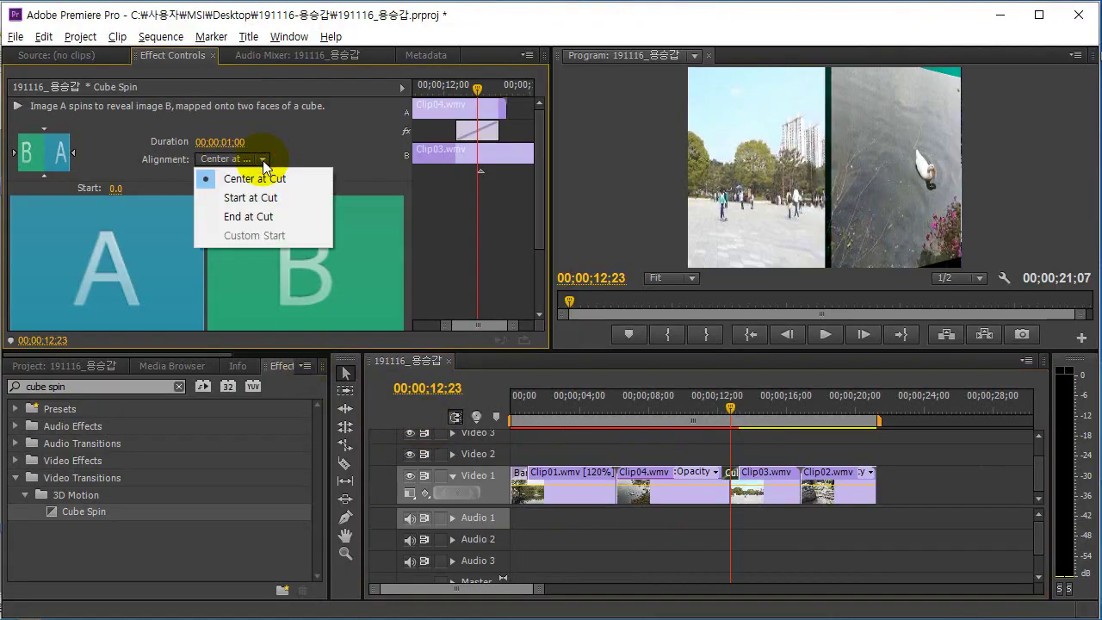
{"action": "left_click", "coordinate": [222, 180]}
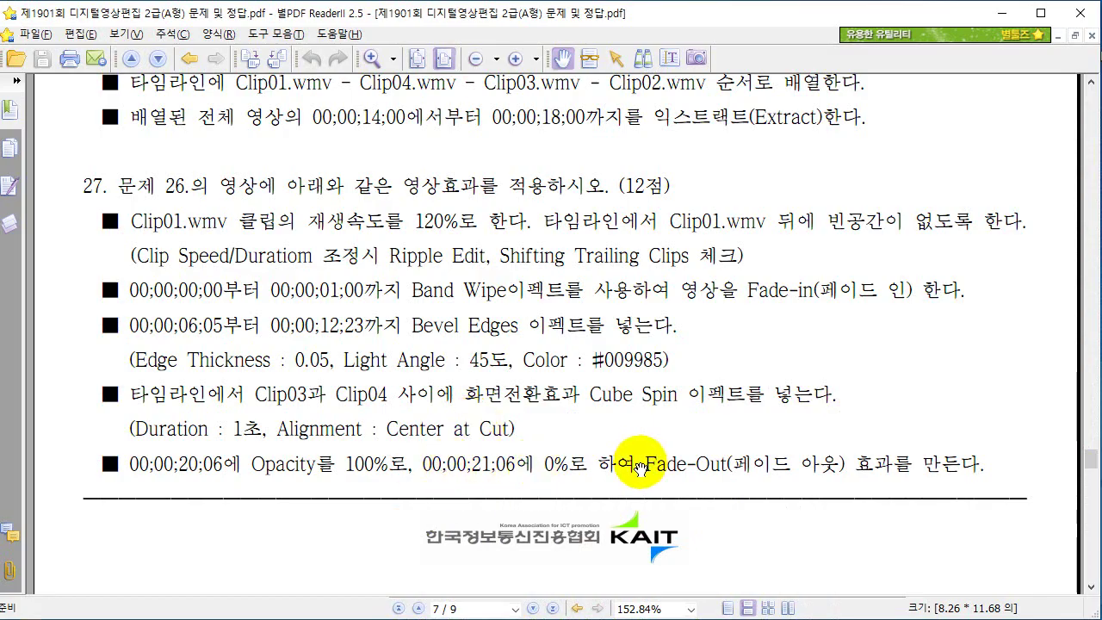
{"action": "left_click_drag", "start_coordinate": [517, 406], "coordinate": [522, 350]}
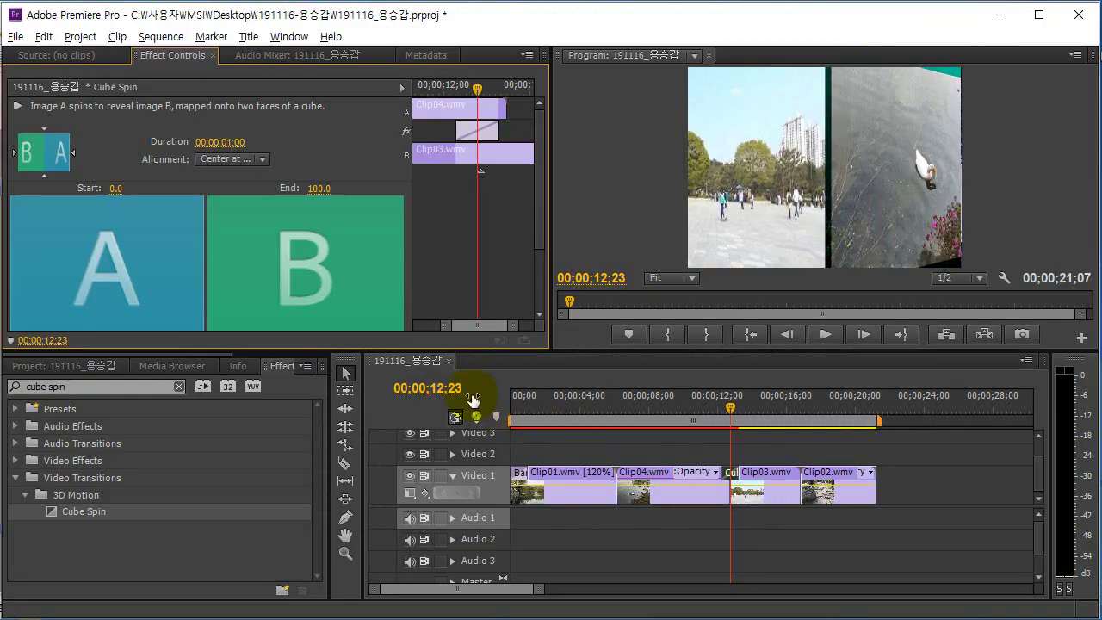
Set a 100% Opacity keyframe on Clip02 at 00;00;20;06.
{"action": "left_click", "coordinate": [460, 394]}
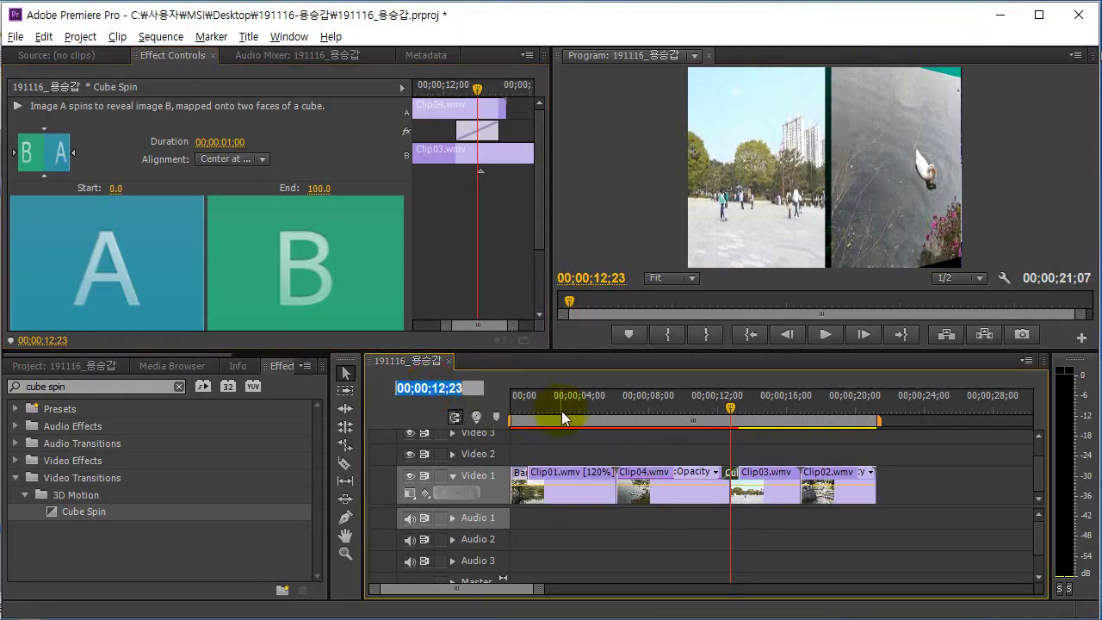
{"action": "type", "text": "20"}
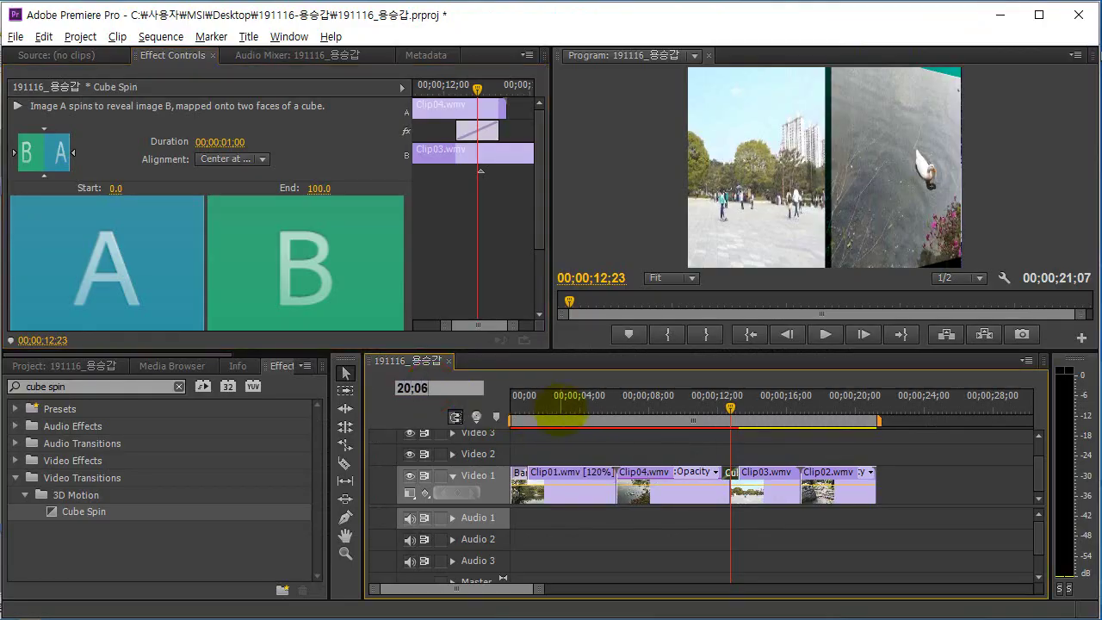
{"action": "type", "text": "06"}
{"action": "key", "text": "Return"}
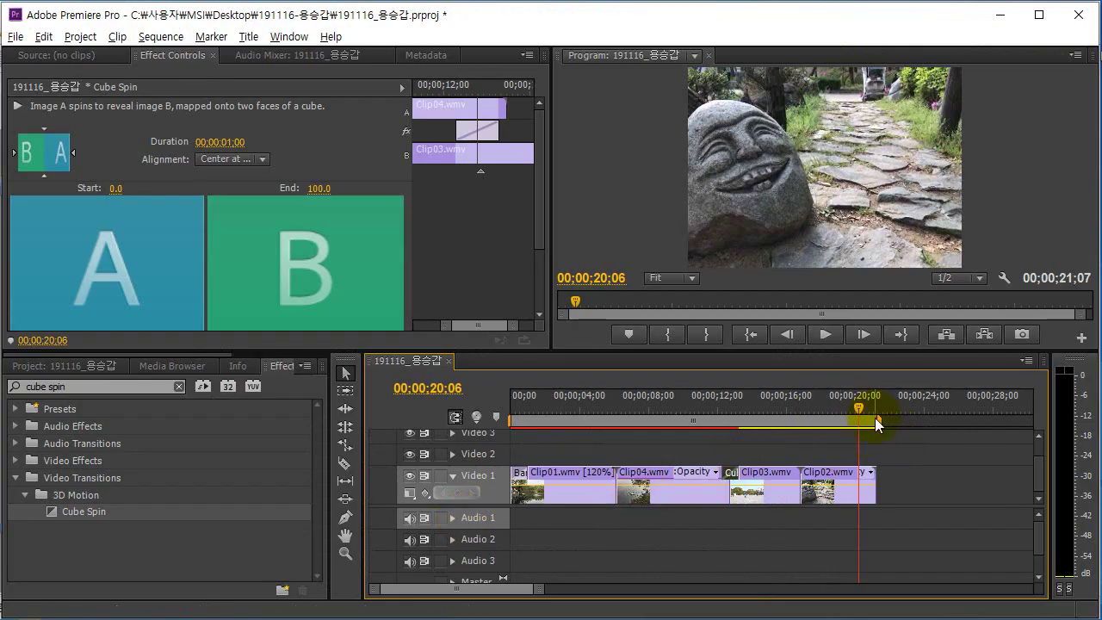
{"action": "left_click", "coordinate": [834, 474]}
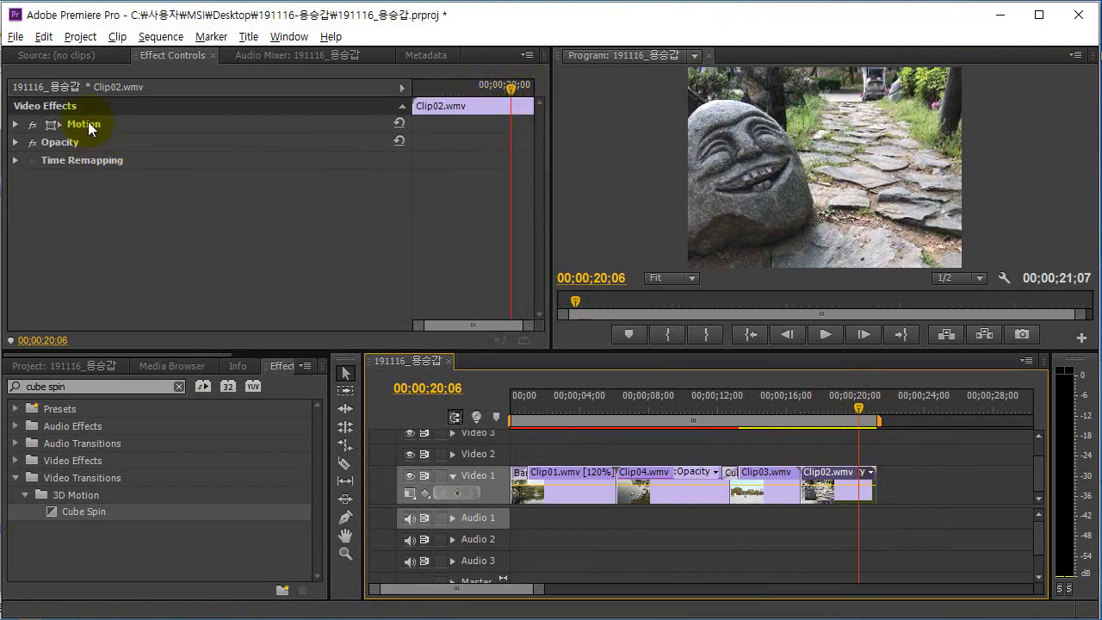
{"action": "left_click", "coordinate": [16, 142]}
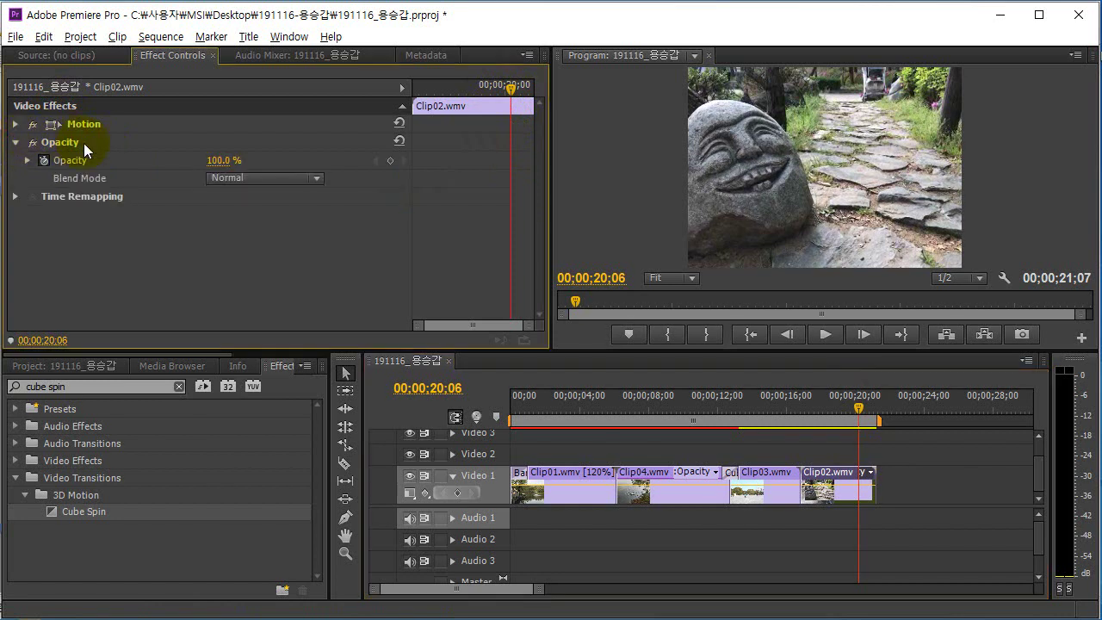
{"action": "left_click", "coordinate": [80, 143]}
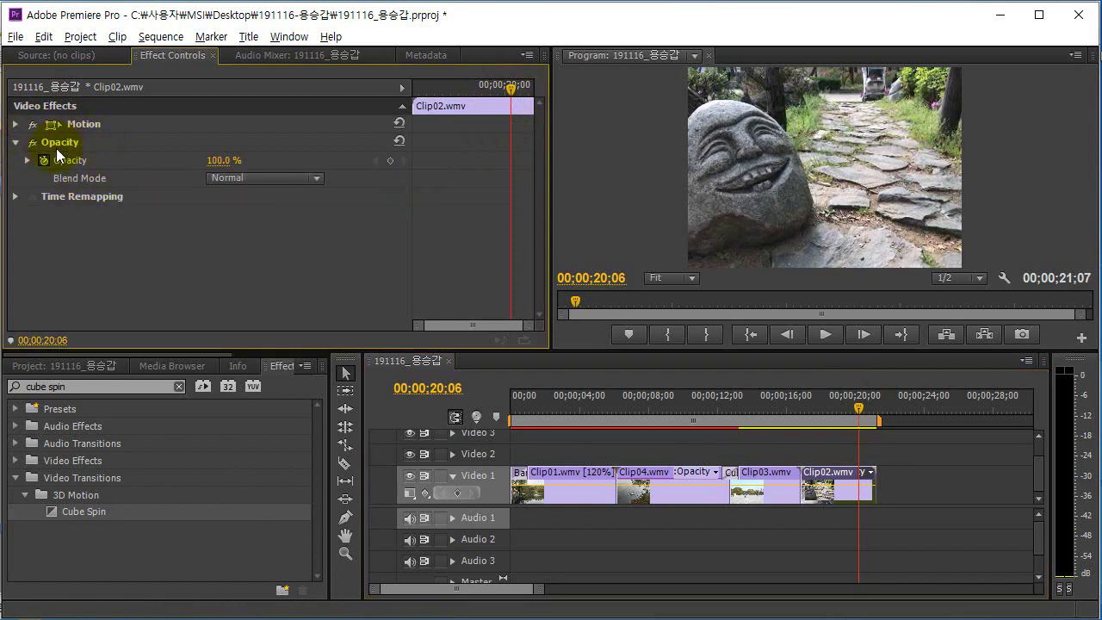
{"action": "left_click", "coordinate": [213, 160]}
{"action": "type", "text": "100"}
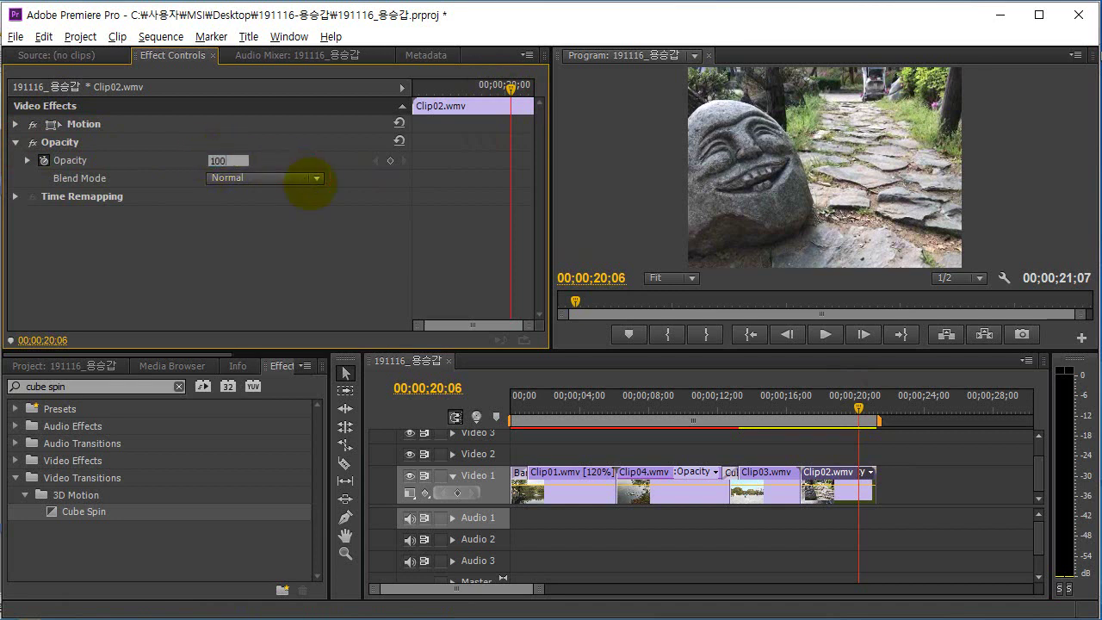
{"action": "key", "text": "Return"}
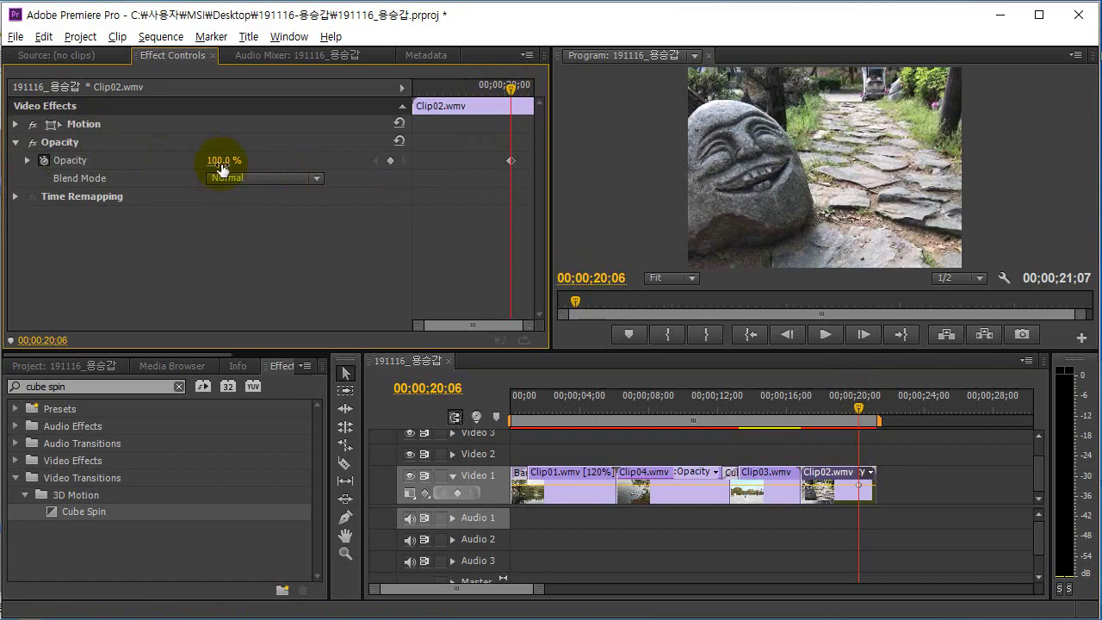
{"action": "key", "text": "alt+Tab"}
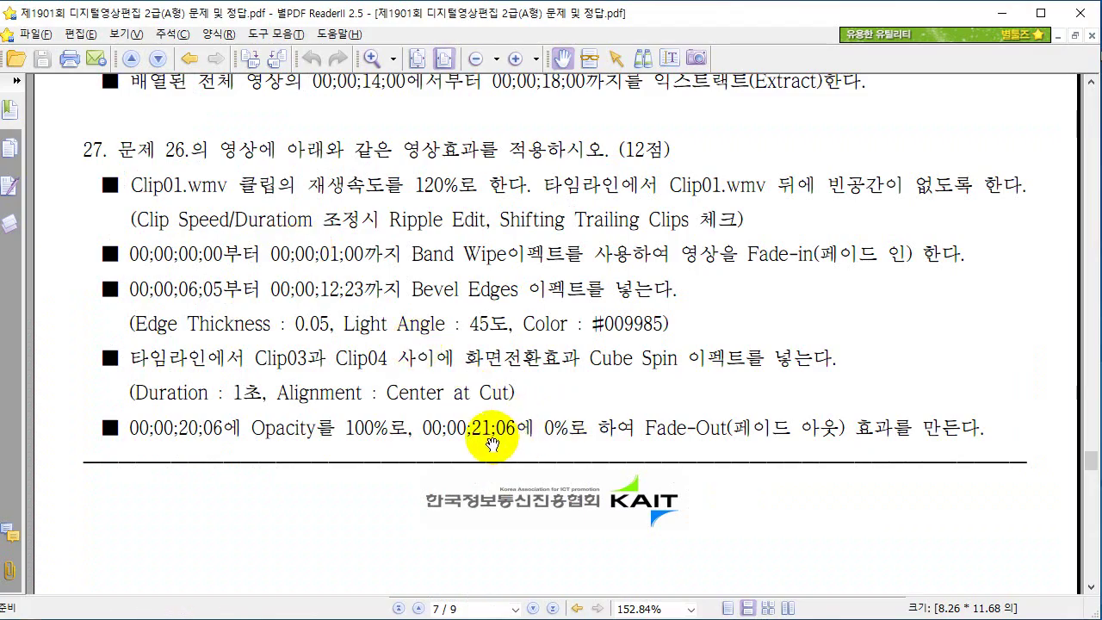
{"action": "key", "text": "alt+Tab"}
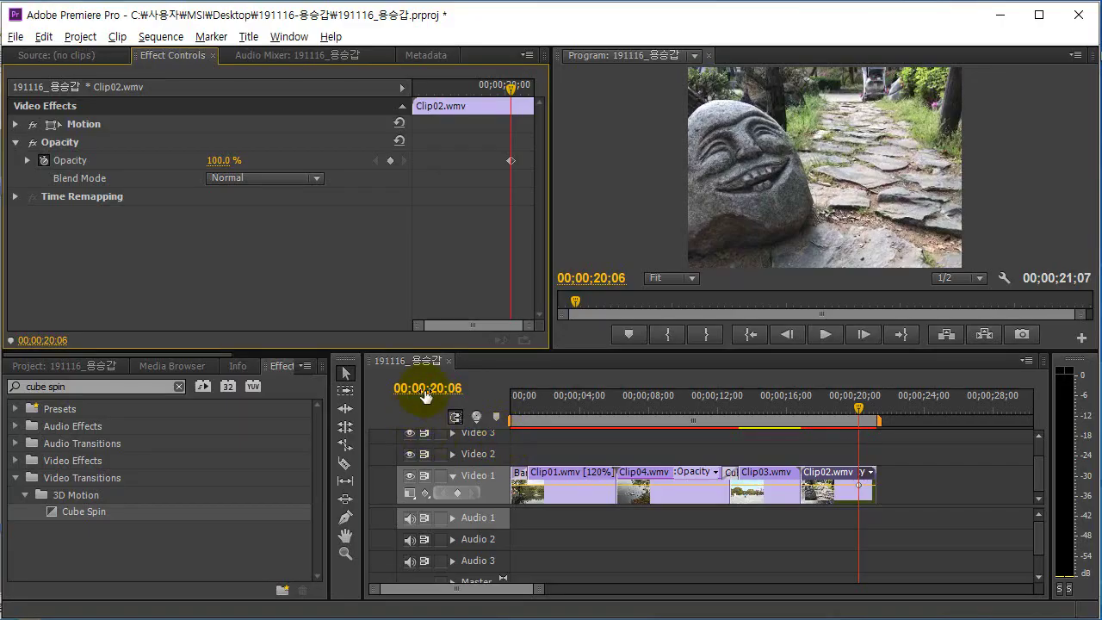
Add a 0% Opacity keyframe at 00;00;21;06 and scrub back to preview the fade.
{"action": "left_click", "coordinate": [428, 389]}
{"action": "type", "text": "21"}
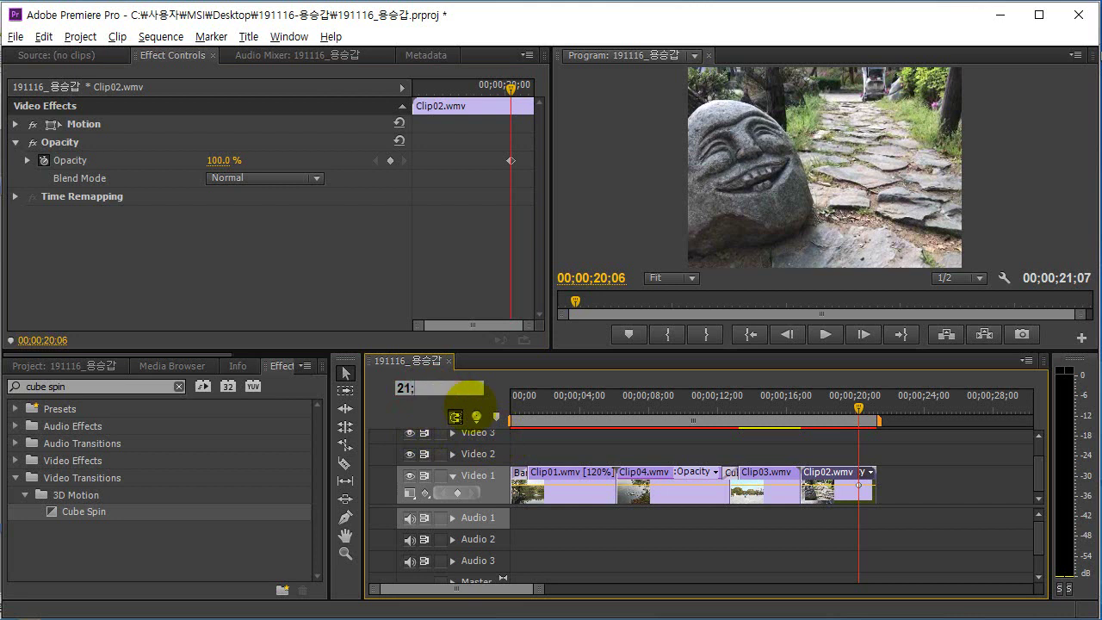
{"action": "type", "text": ";06"}
{"action": "key", "text": "Return"}
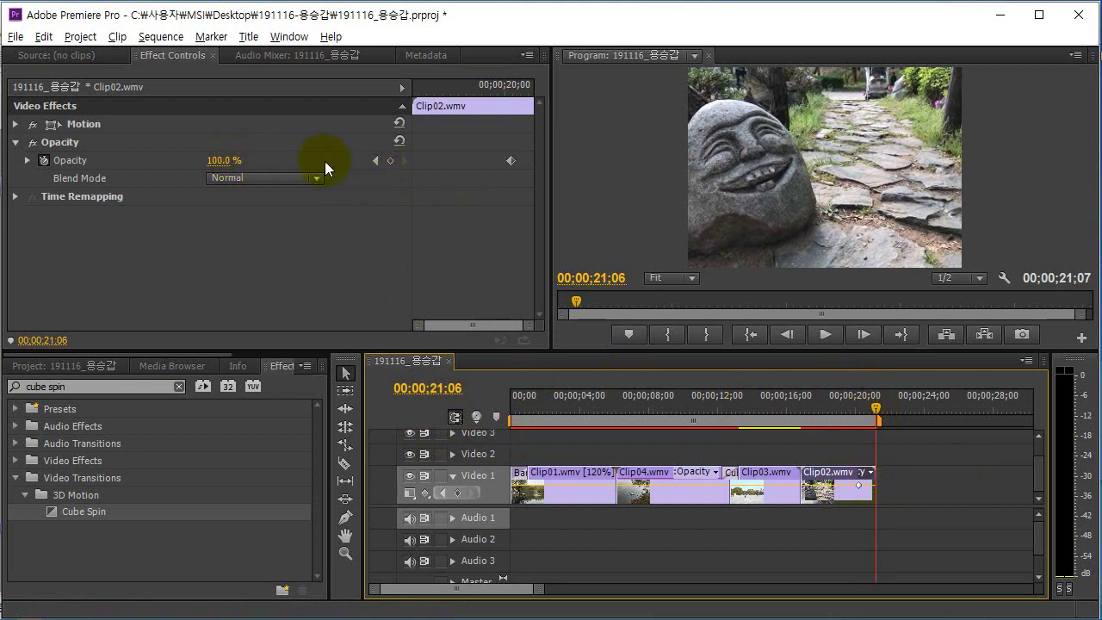
{"action": "left_click", "coordinate": [391, 161]}
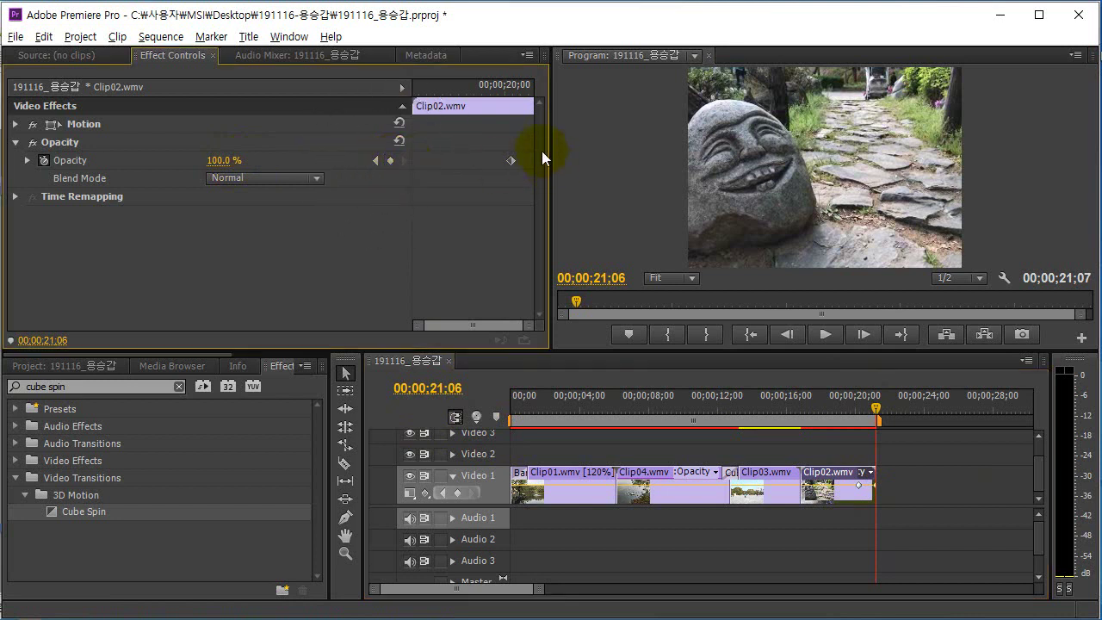
{"action": "left_click", "coordinate": [231, 162]}
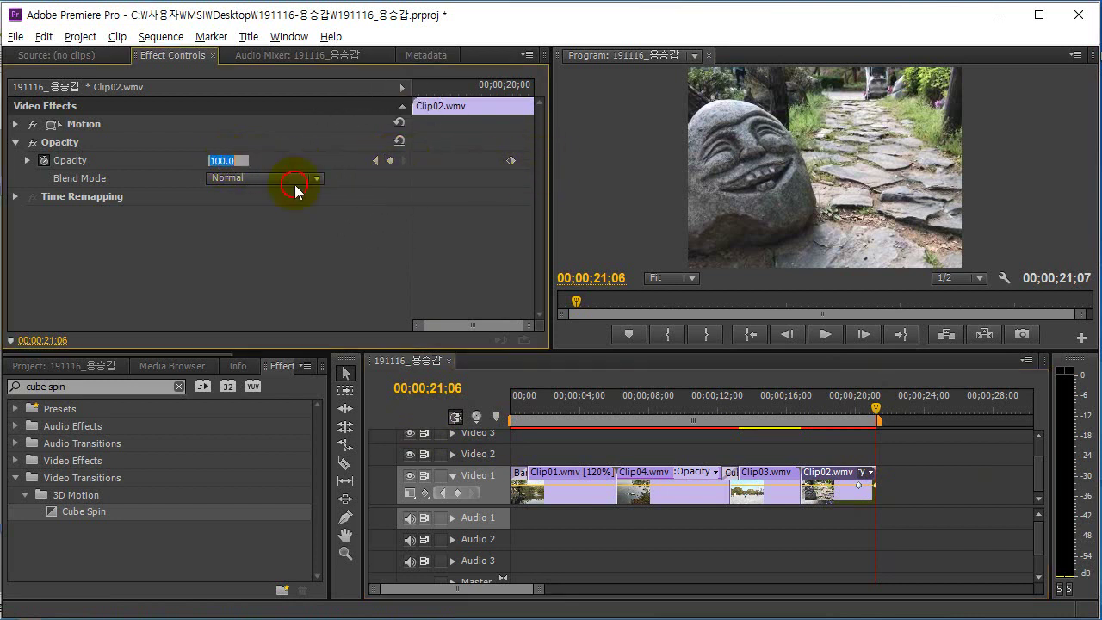
{"action": "type", "text": "0"}
{"action": "key", "text": "Return"}
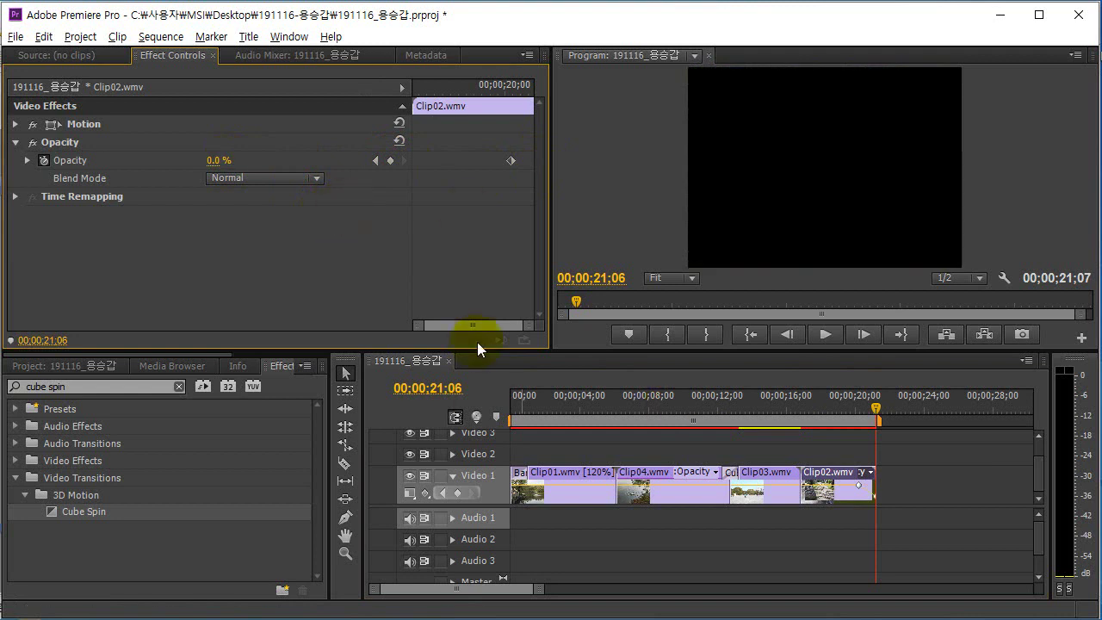
{"action": "left_click_drag", "start_coordinate": [879, 410], "coordinate": [573, 416]}
{"action": "key", "text": "alt+Tab"}
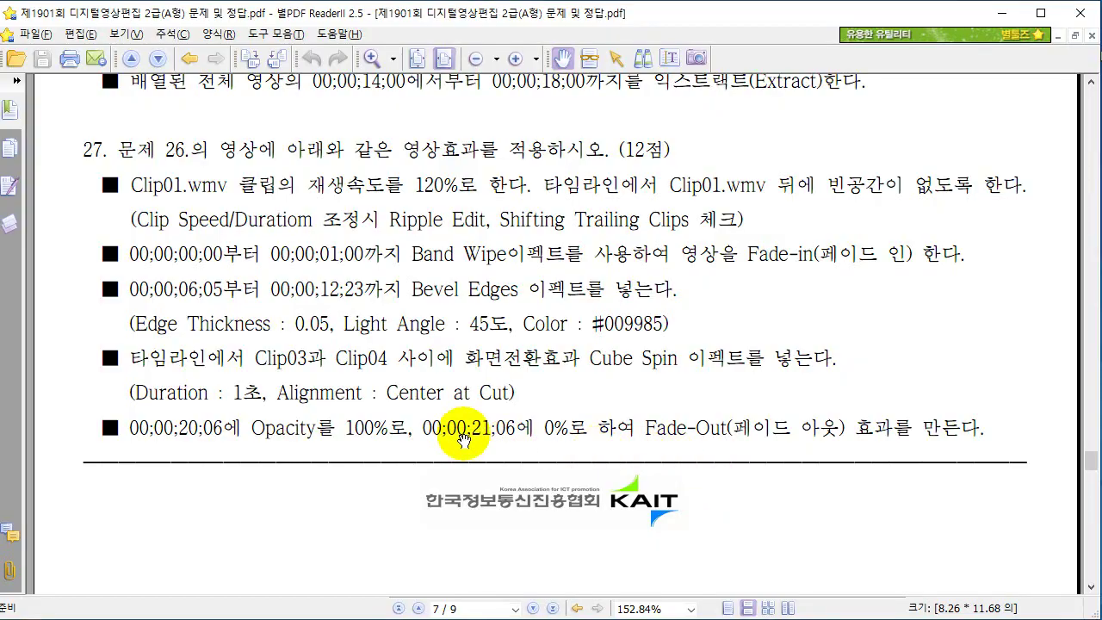
Scroll the task sheet down to question 28 on page 8, covering music.mp3.
{"action": "left_click_drag", "start_coordinate": [669, 438], "coordinate": [671, 228]}
{"action": "scroll", "coordinate": [571, 290], "scroll_direction": "down", "scroll_amount": 6}
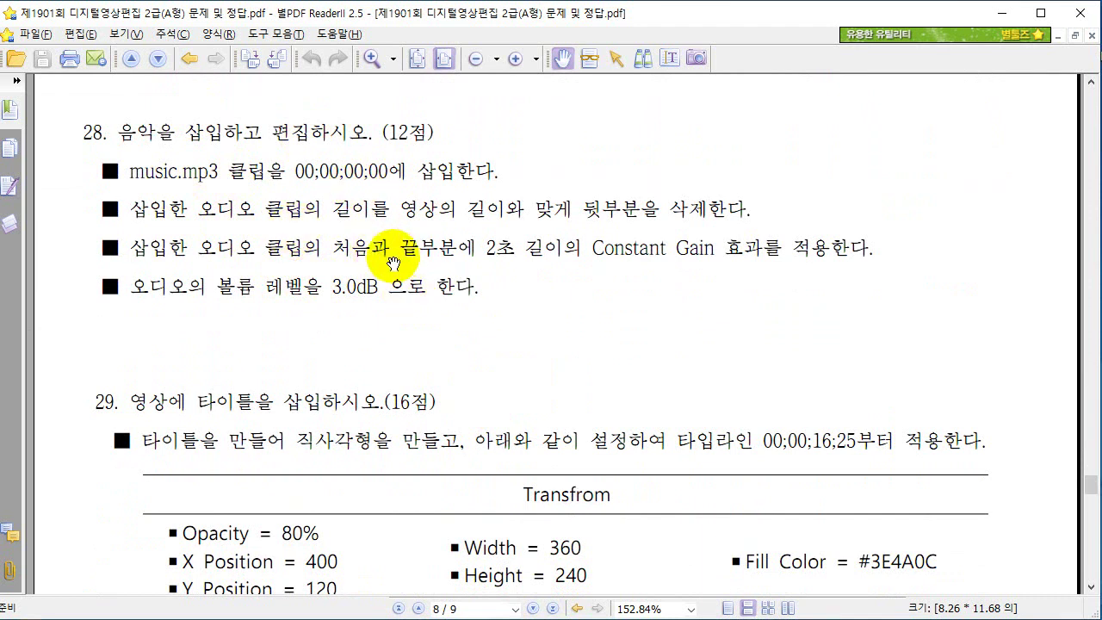
{"action": "key", "text": "alt+Tab"}
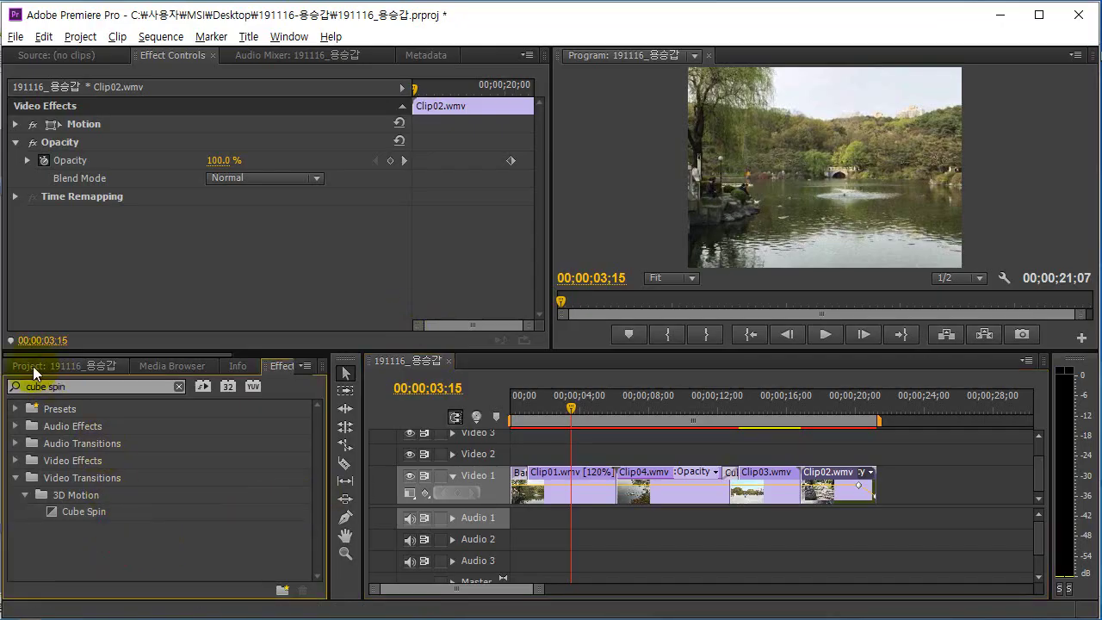
Place music.mp3 on Audio 1 at the start of the sequence.
{"action": "left_click", "coordinate": [34, 368]}
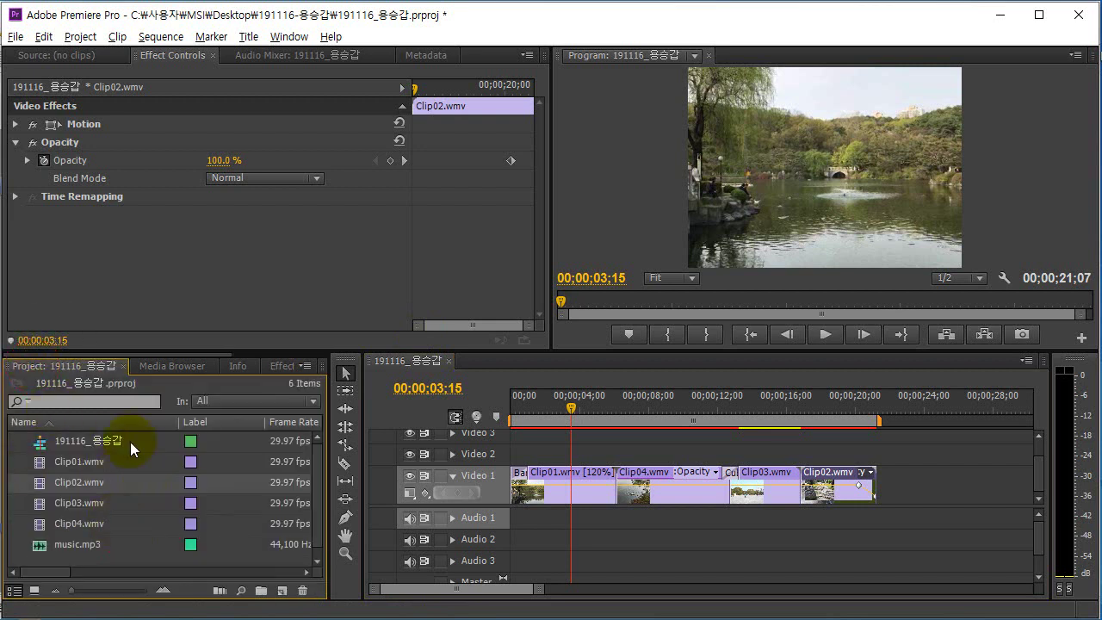
{"action": "left_click", "coordinate": [78, 548]}
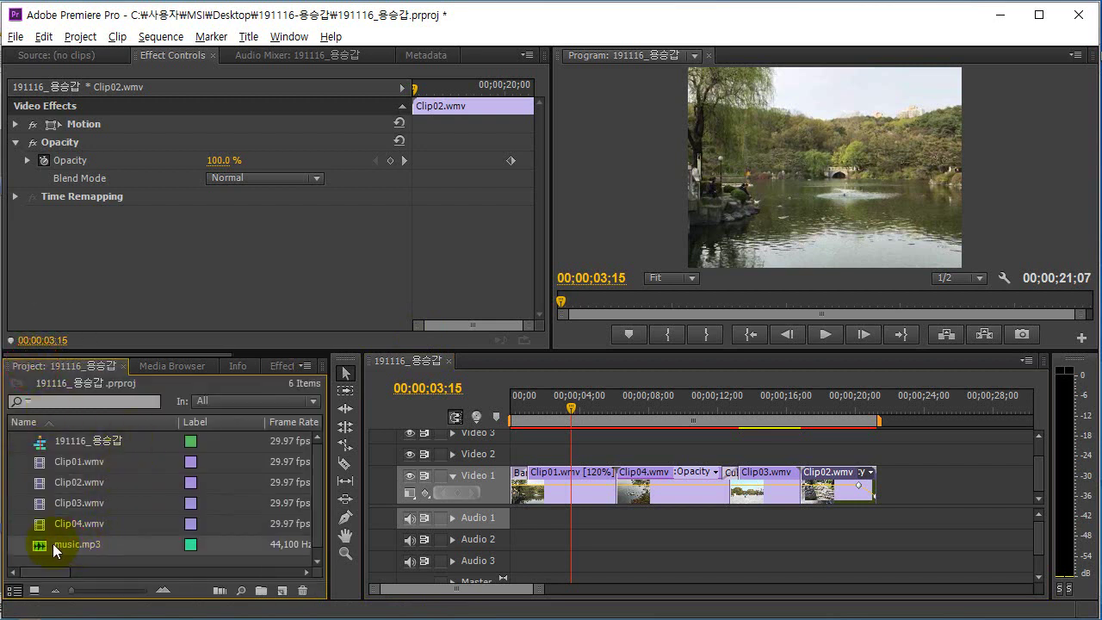
{"action": "left_click_drag", "start_coordinate": [54, 551], "coordinate": [525, 519]}
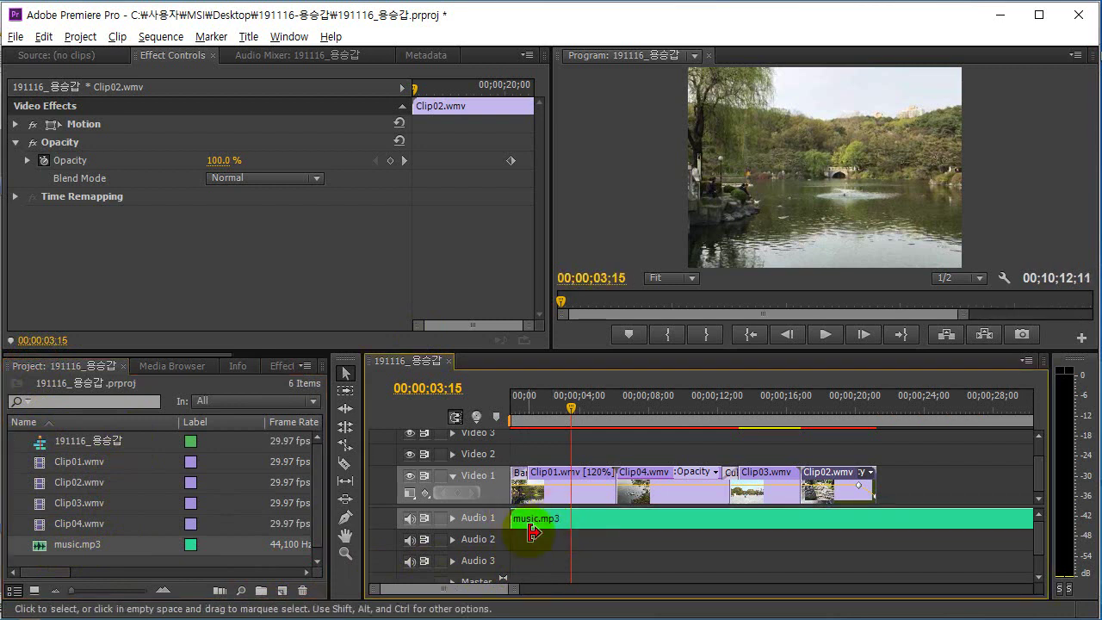
{"action": "left_click", "coordinate": [607, 523]}
{"action": "key", "text": "alt+Tab"}
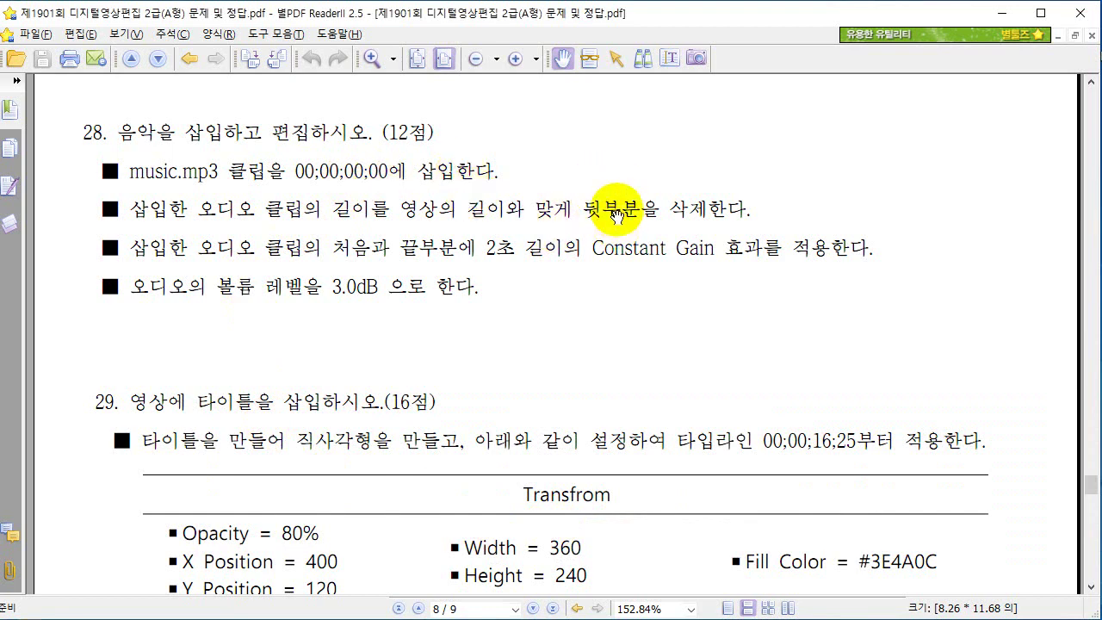
{"action": "key", "text": "alt+Tab"}
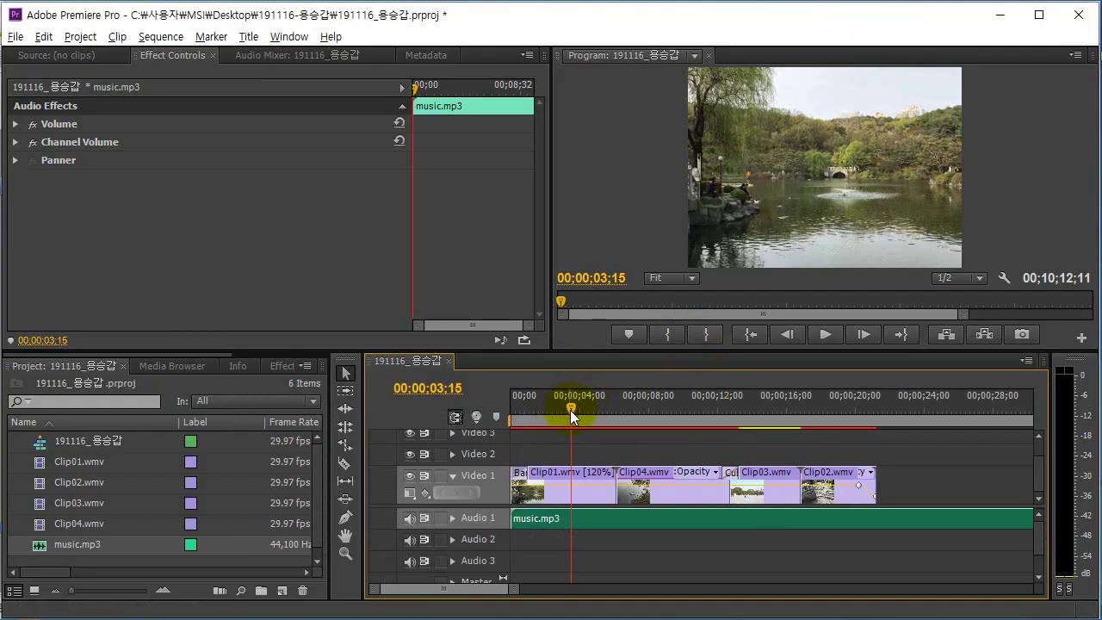
Split the music at 00;00;21;07 and delete the part beyond the video's end.
{"action": "left_click_drag", "start_coordinate": [570, 407], "coordinate": [883, 432]}
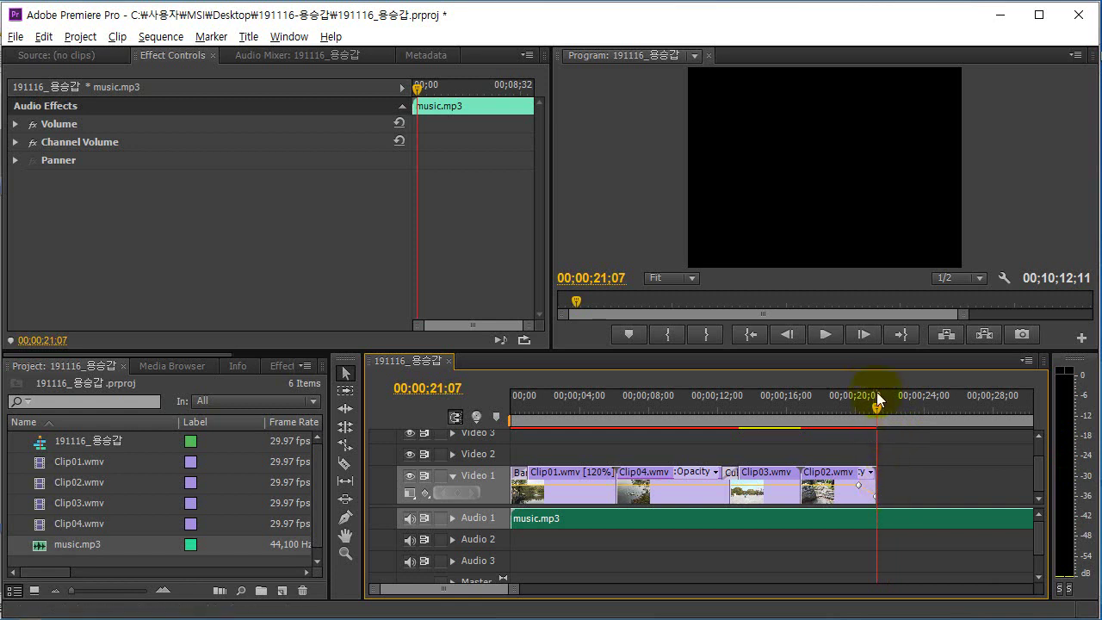
{"action": "mouse_move", "coordinate": [878, 409]}
{"action": "left_mouse_down"}
{"action": "mouse_move", "coordinate": [944, 409]}
{"action": "mouse_move", "coordinate": [883, 413]}
{"action": "left_mouse_up"}
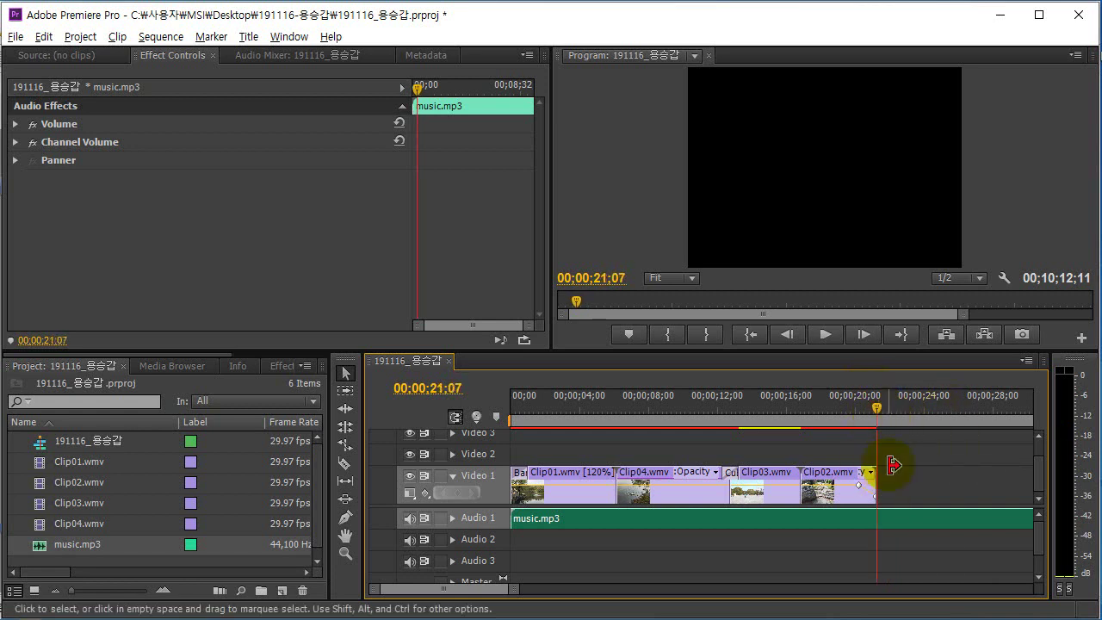
{"action": "left_click", "coordinate": [712, 520]}
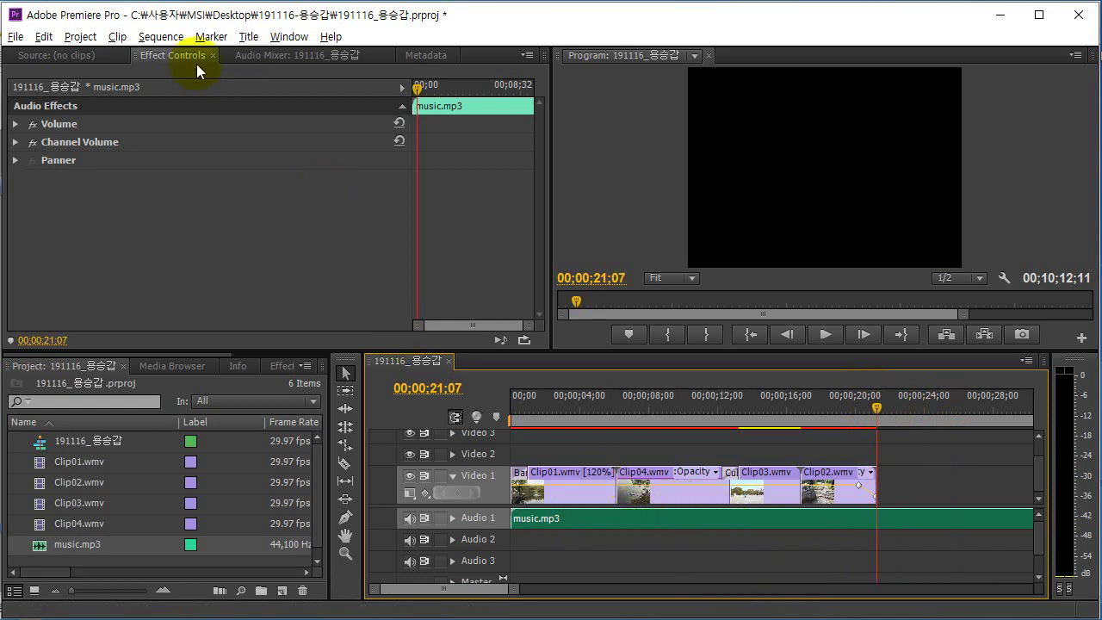
{"action": "left_click", "coordinate": [162, 37]}
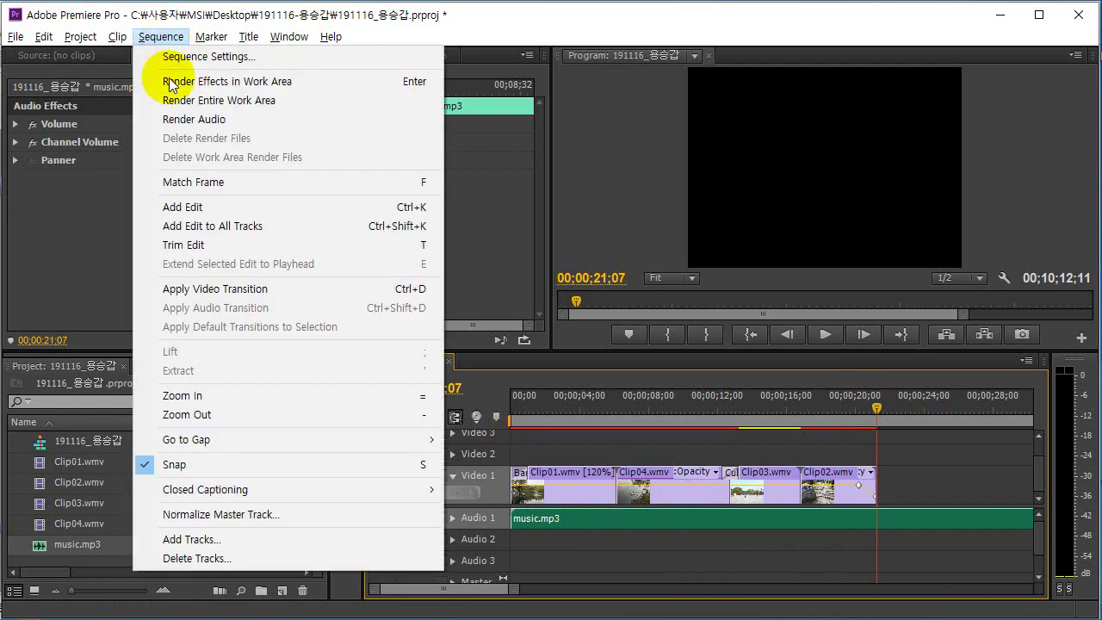
{"action": "left_click", "coordinate": [191, 208]}
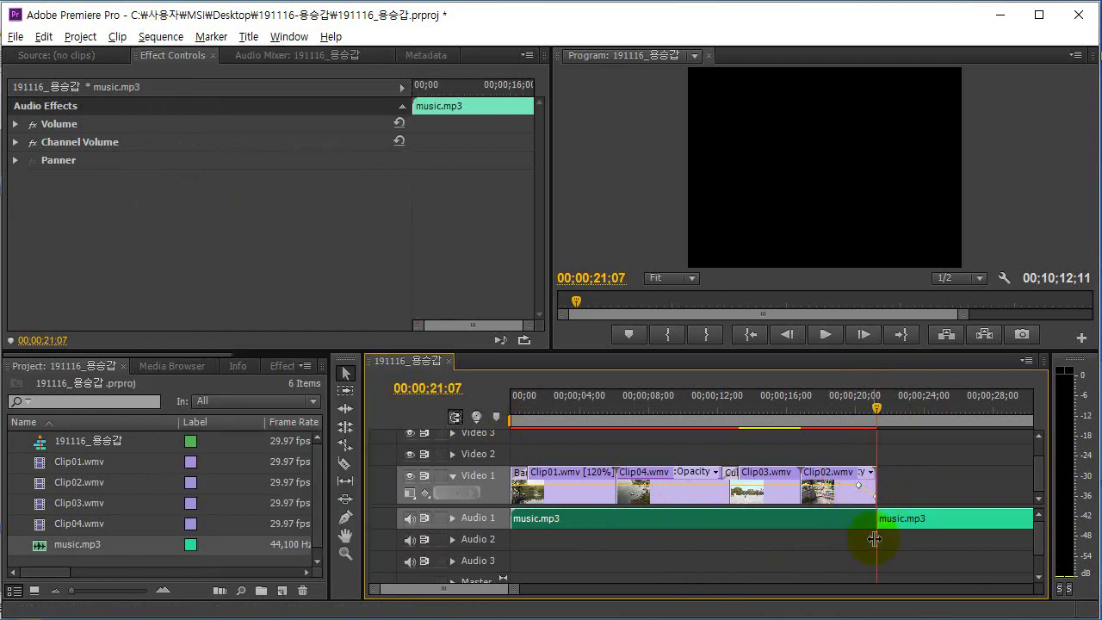
{"action": "left_click", "coordinate": [923, 518]}
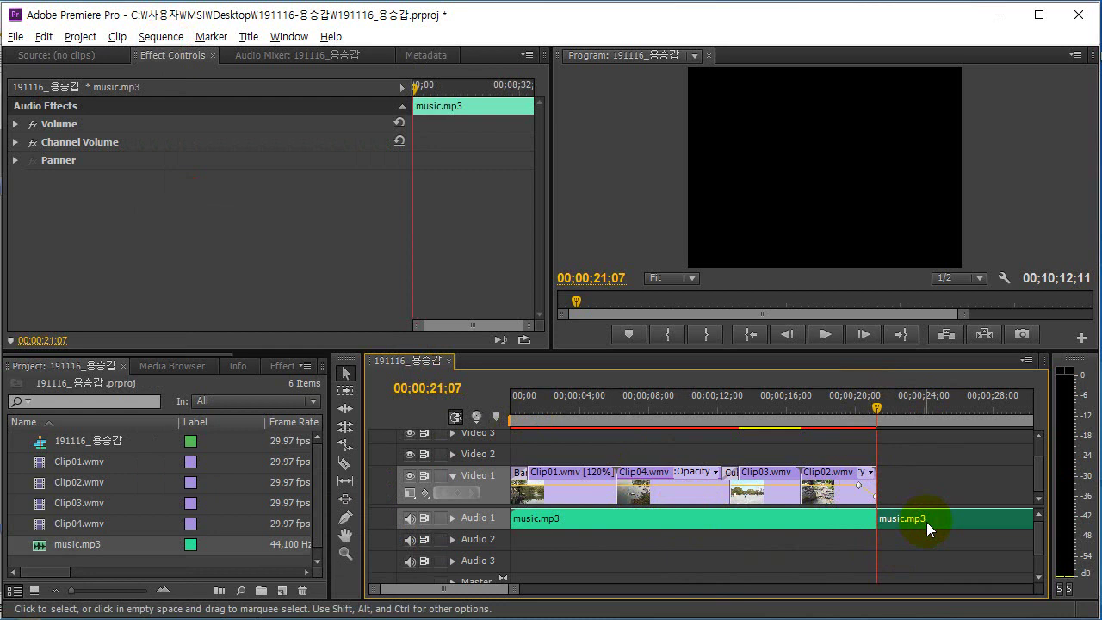
{"action": "key", "text": "Delete"}
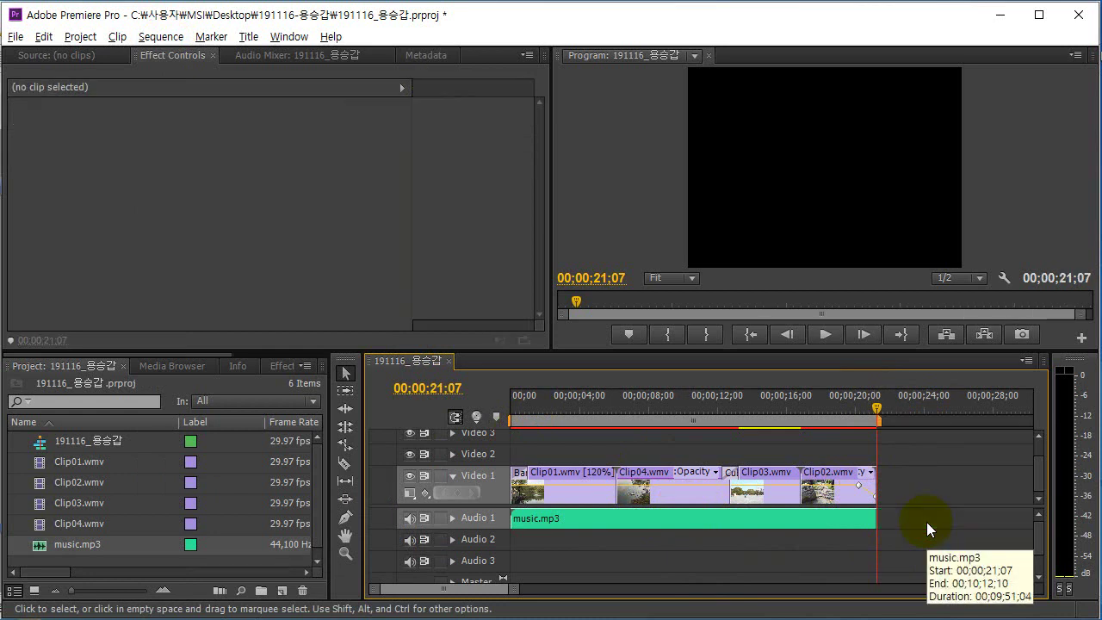
{"action": "key", "text": "alt+Tab"}
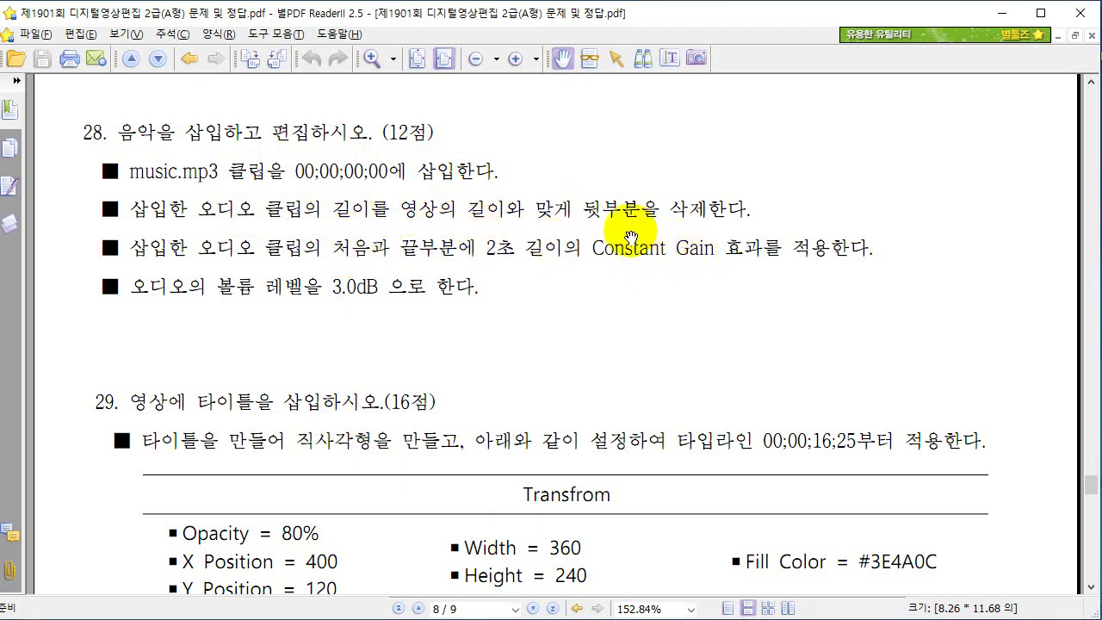
{"action": "key", "text": "alt+Tab"}
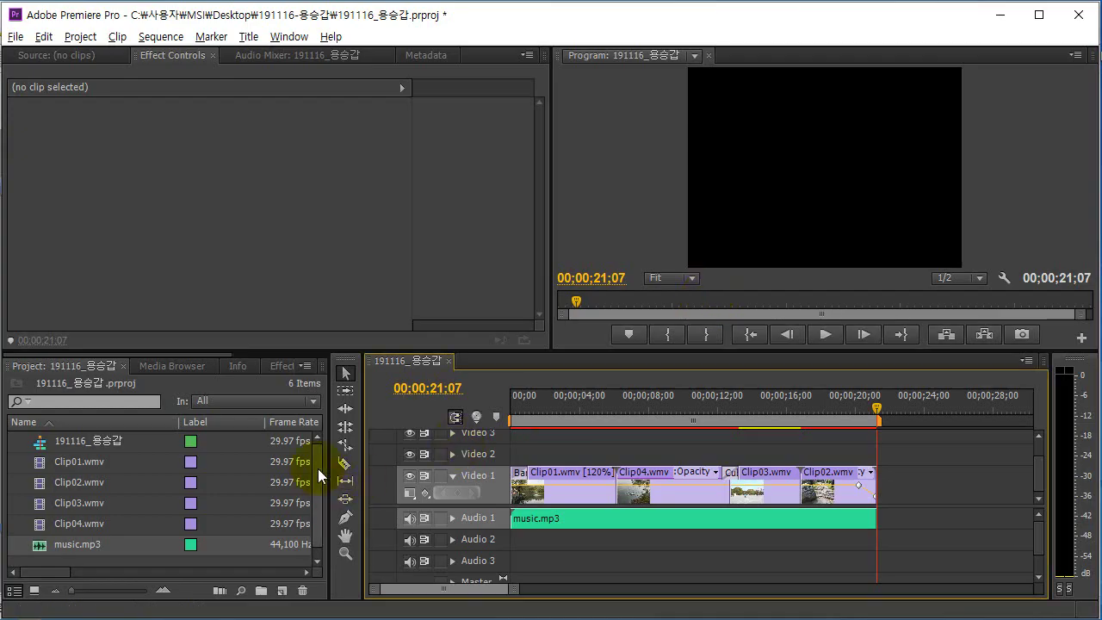
Apply the Constant Gain audio transition to both the start and end of music.mp3.
{"action": "left_click", "coordinate": [279, 367]}
{"action": "left_click", "coordinate": [99, 387]}
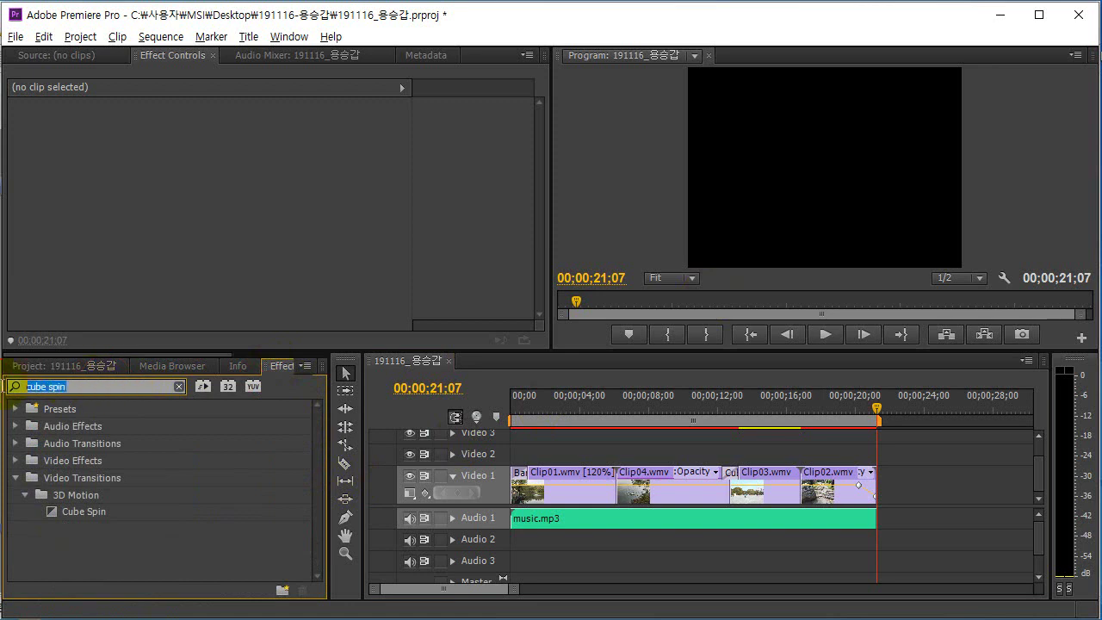
{"action": "type", "text": "consta"}
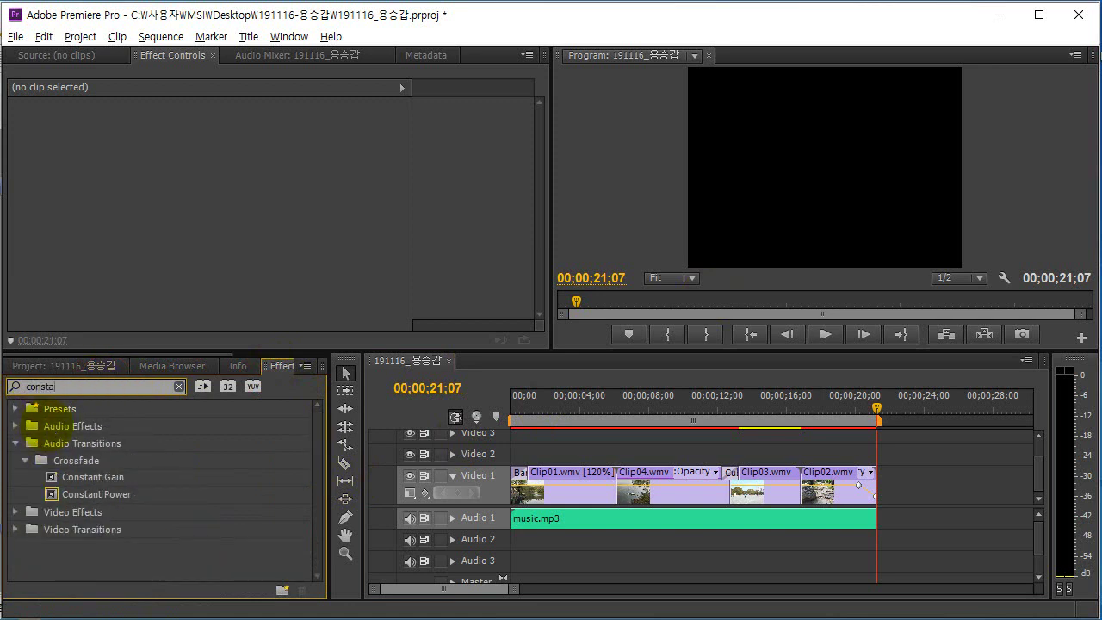
{"action": "type", "text": "nt gain"}
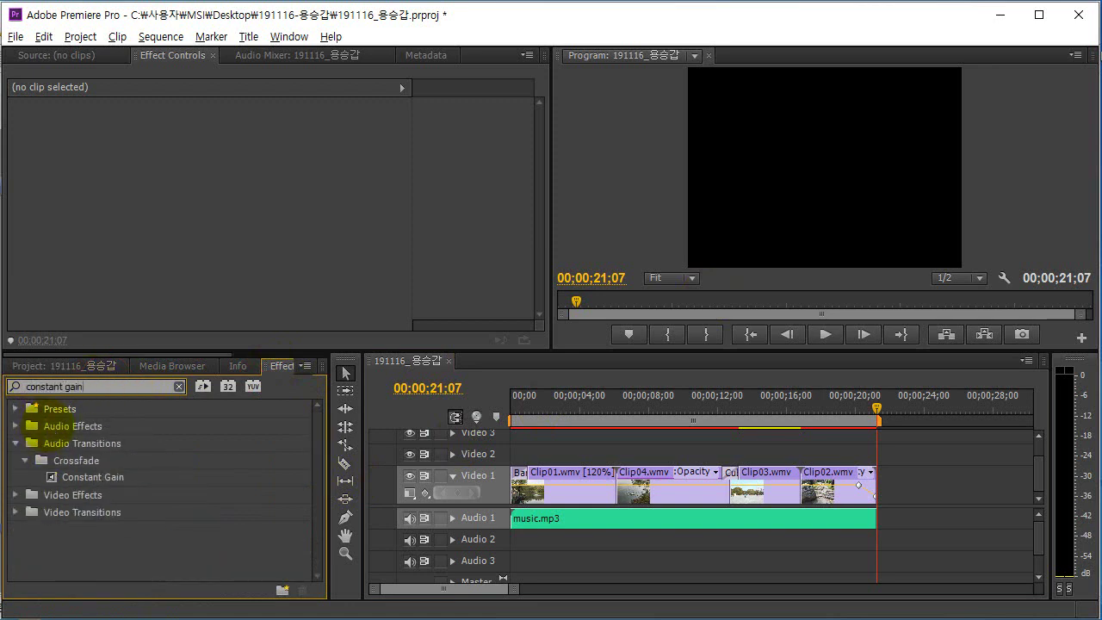
{"action": "left_click", "coordinate": [125, 480]}
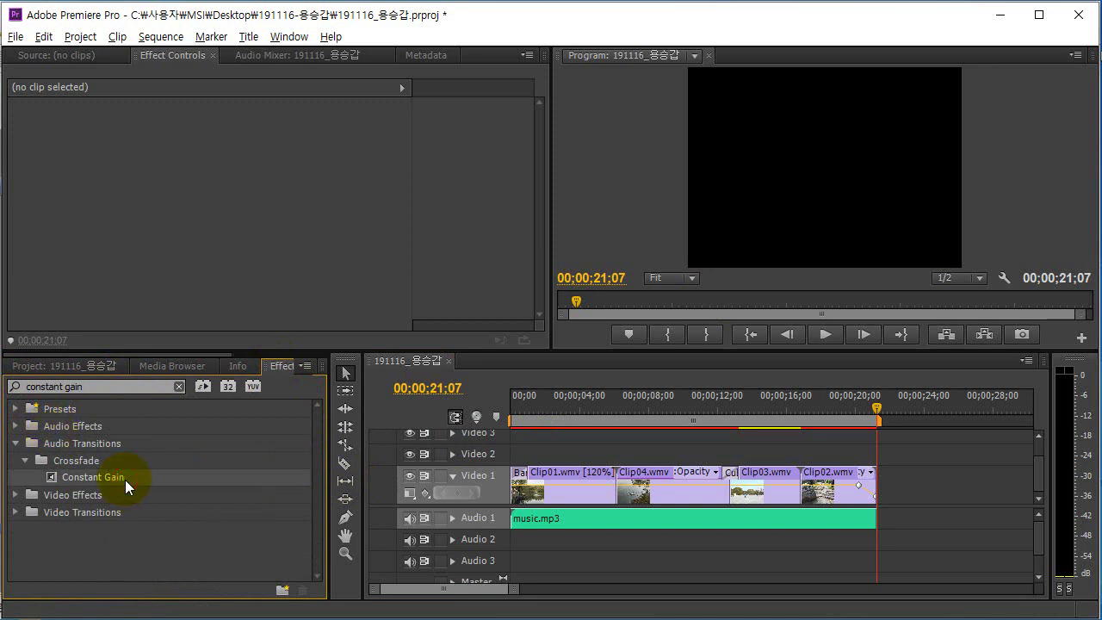
{"action": "left_click_drag", "start_coordinate": [125, 480], "coordinate": [516, 522]}
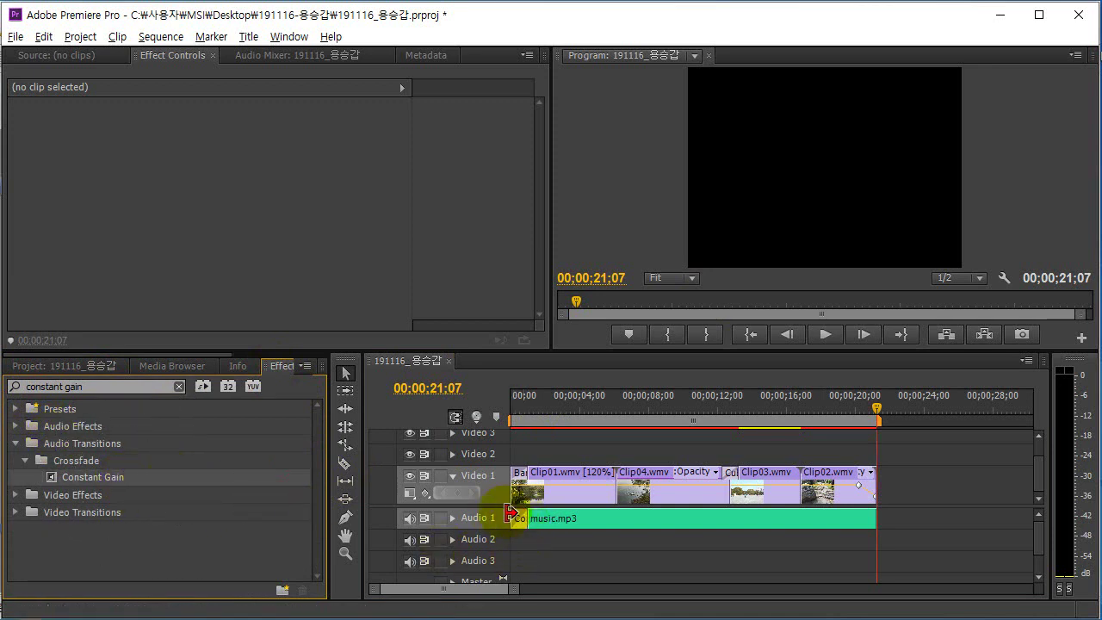
{"action": "left_click_drag", "start_coordinate": [94, 477], "coordinate": [791, 554]}
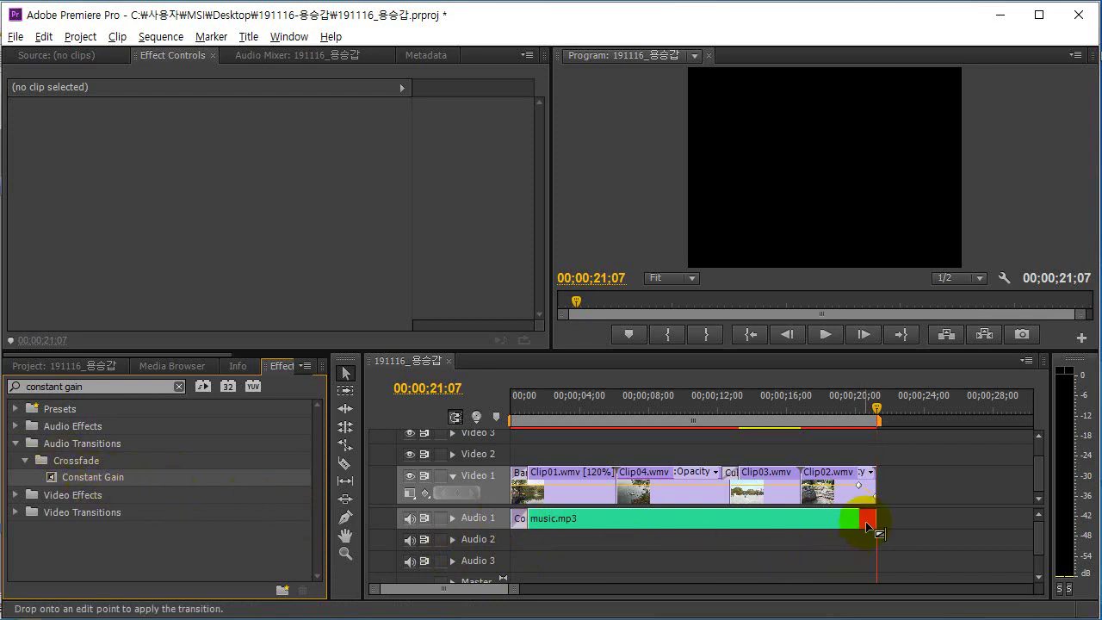
{"action": "left_click_drag", "start_coordinate": [866, 522], "coordinate": [867, 523]}
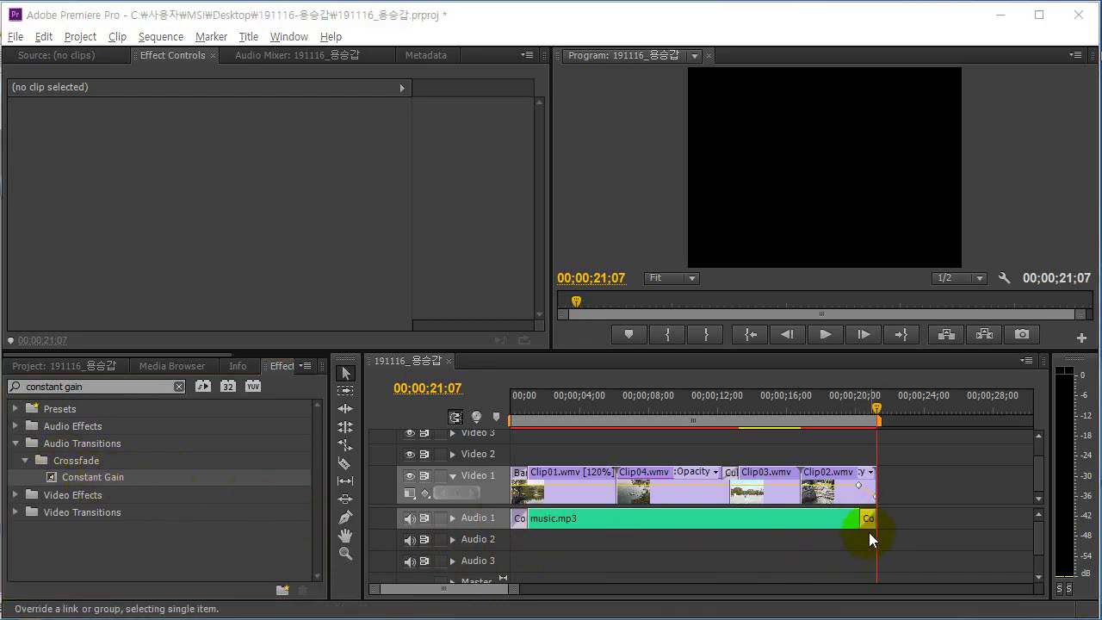
{"action": "key", "text": "alt+Tab"}
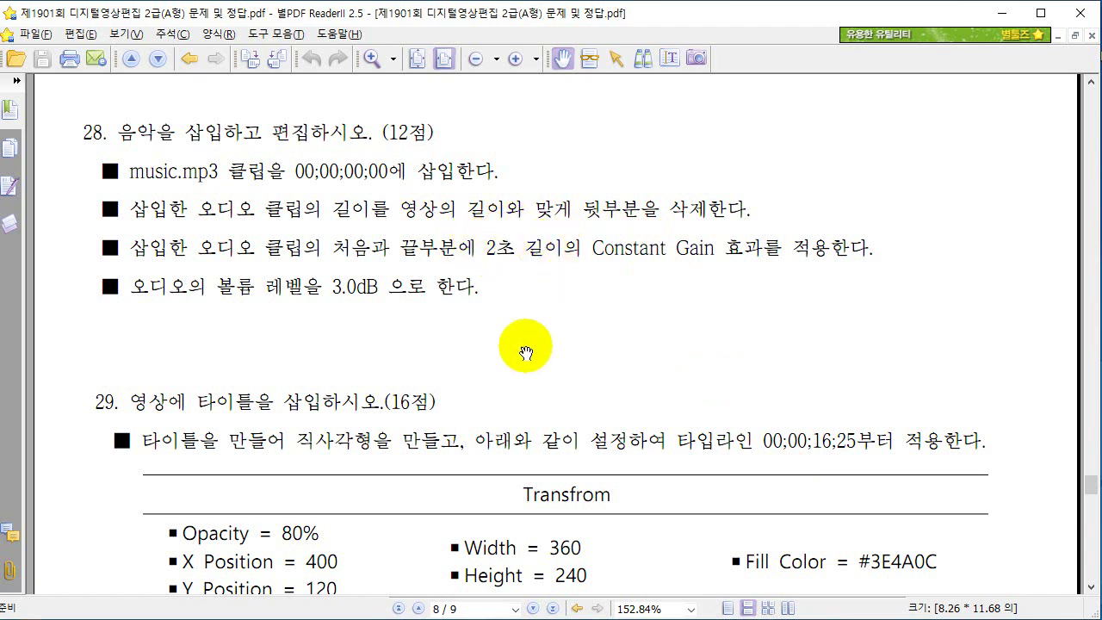
{"action": "key", "text": "alt+Tab"}
Set both Constant Gain transitions to a 2-second duration.
{"action": "left_click", "coordinate": [520, 519]}
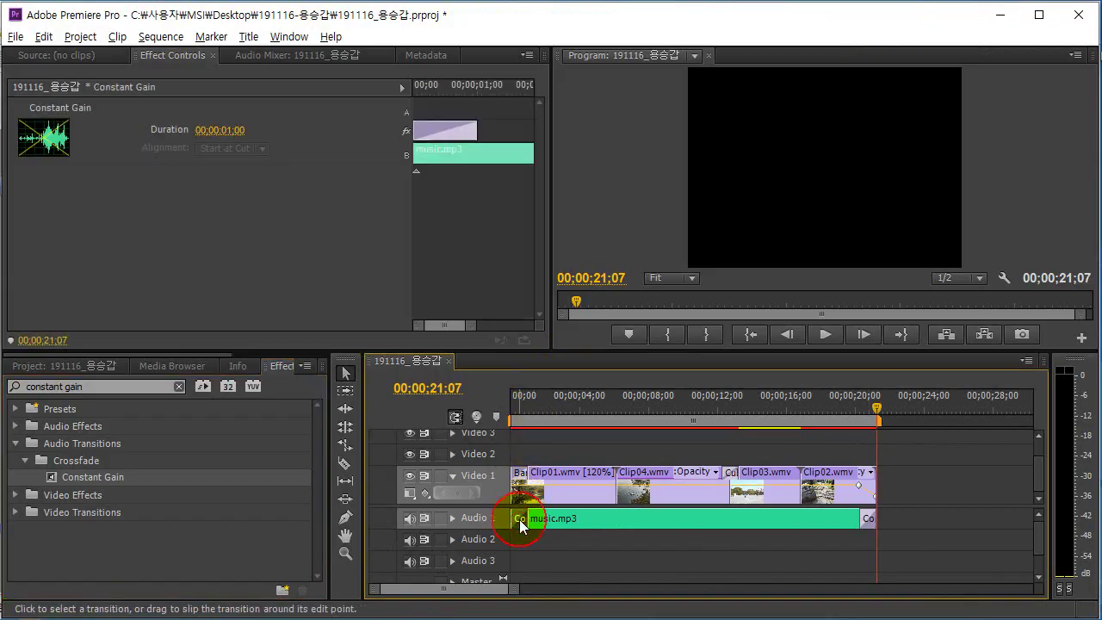
{"action": "left_click", "coordinate": [220, 132]}
{"action": "type", "text": "2"}
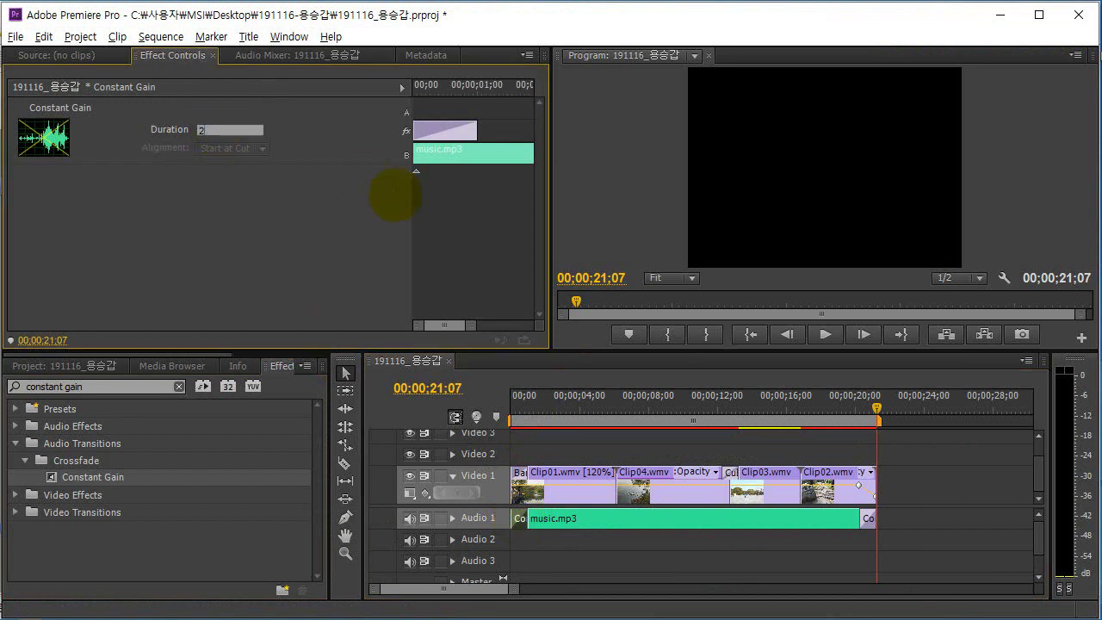
{"action": "key", "text": "Return"}
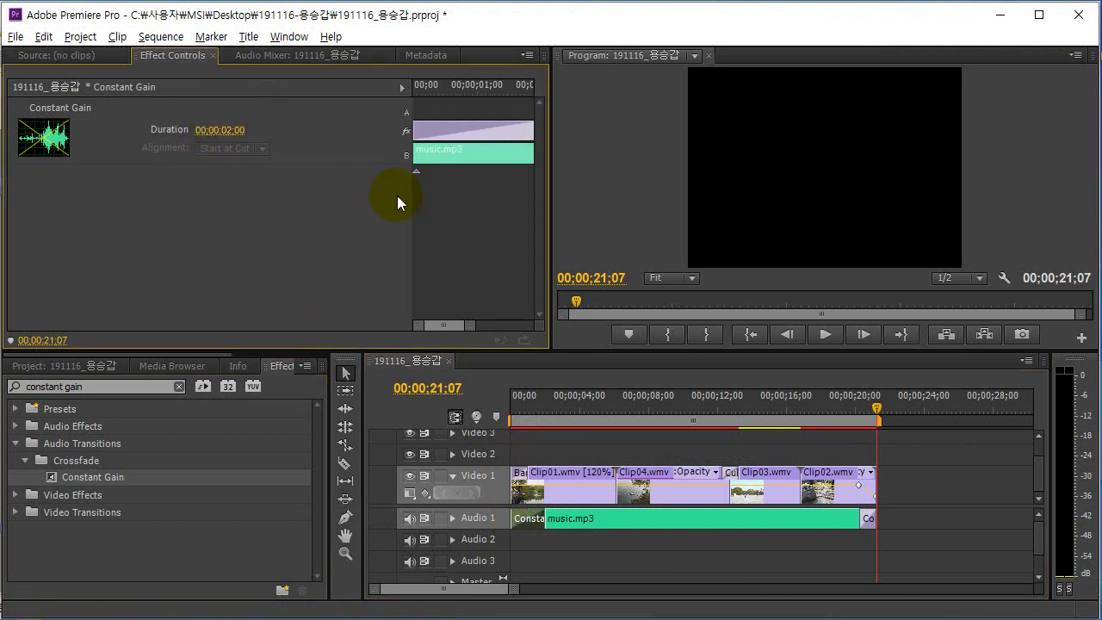
{"action": "left_click", "coordinate": [869, 519]}
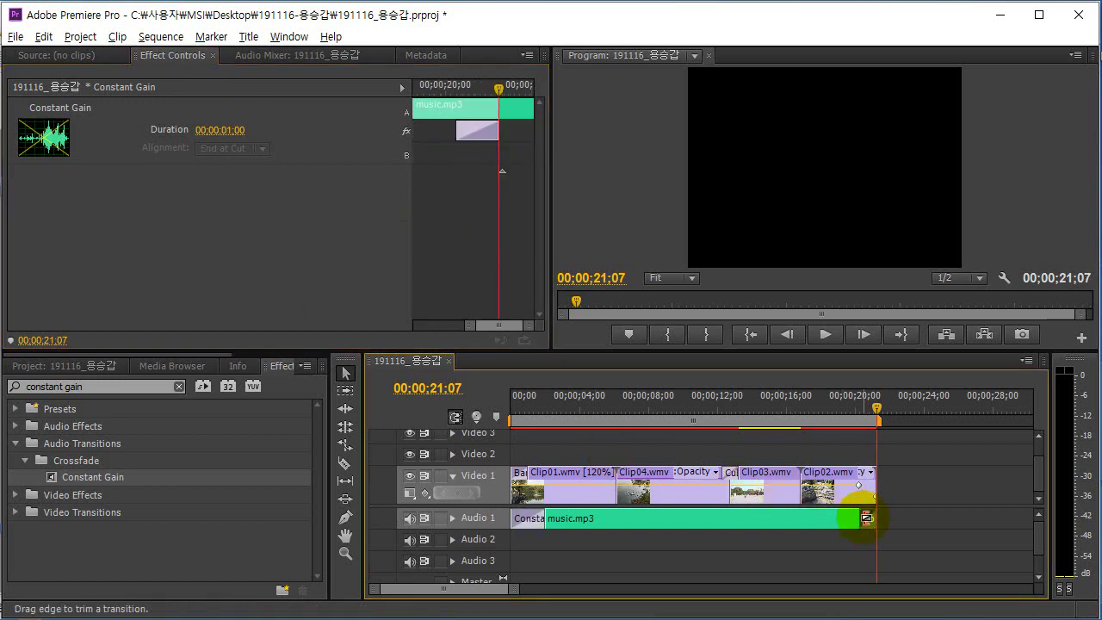
{"action": "left_click", "coordinate": [226, 130]}
{"action": "type", "text": "2"}
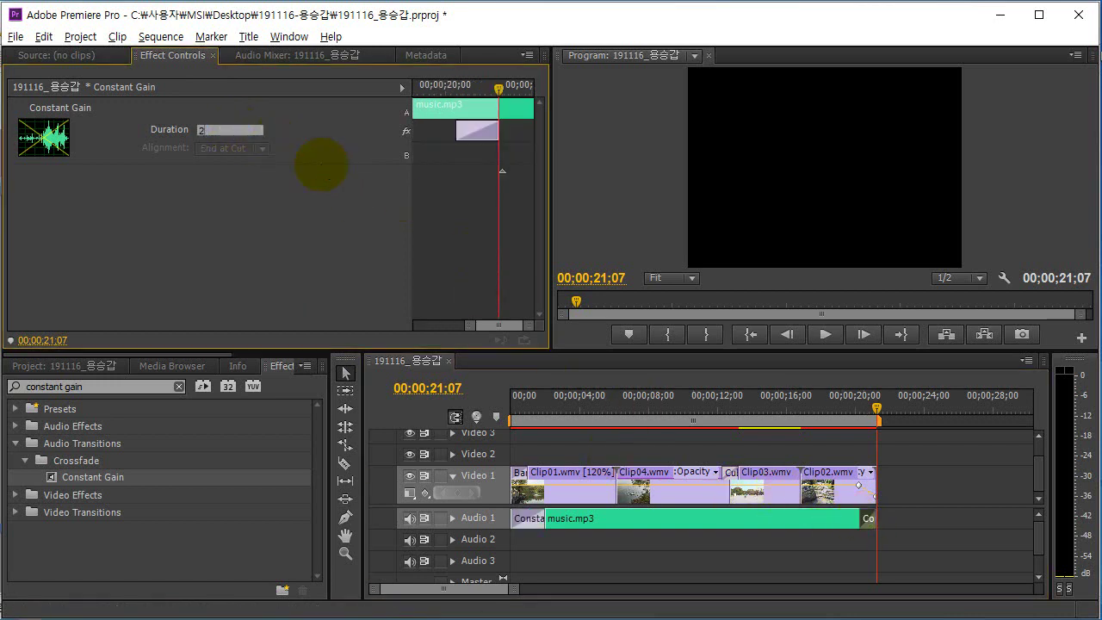
{"action": "type", "text": ".0"}
{"action": "key", "text": "Return"}
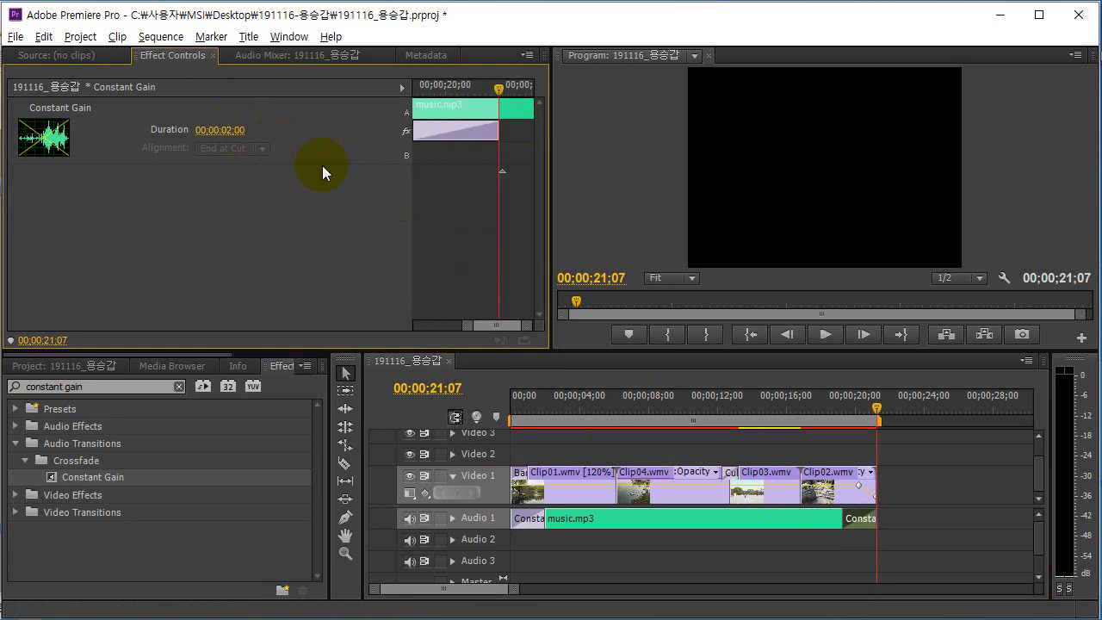
{"action": "left_click", "coordinate": [714, 520]}
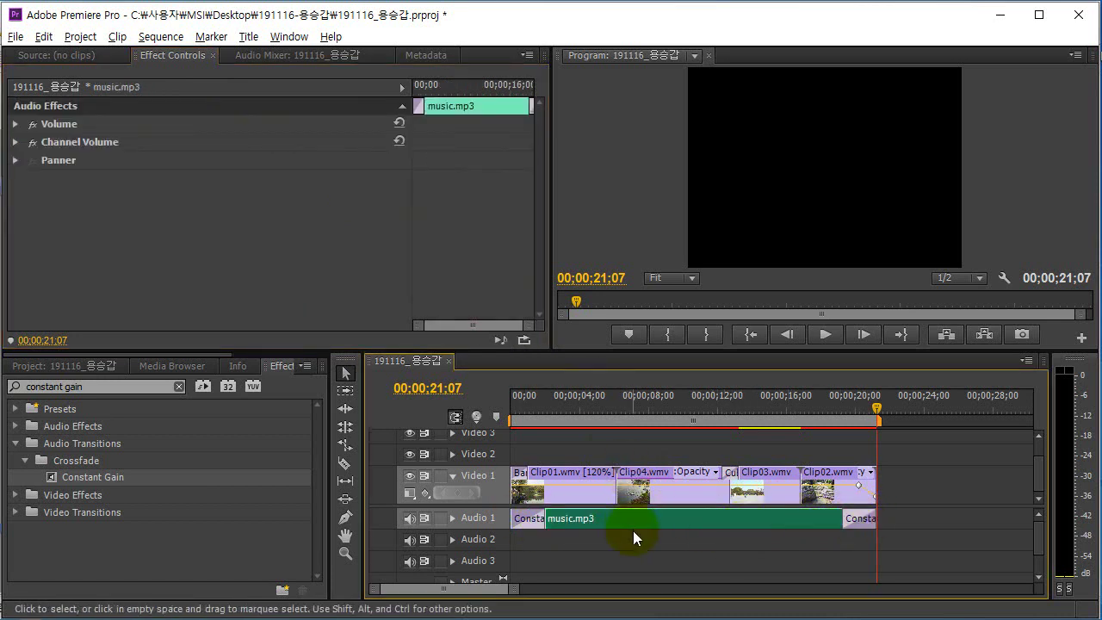
{"action": "key", "text": "alt+Tab"}
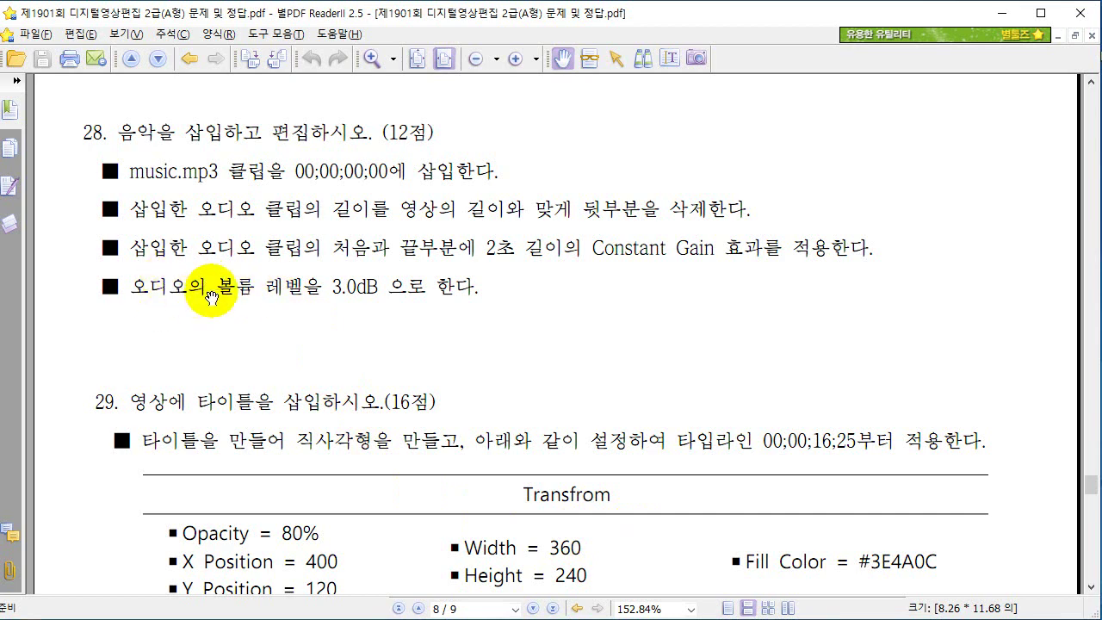
Set music.mp3's Volume Level to 3.0 dB in Effect Controls.
{"action": "key", "text": "alt+Tab"}
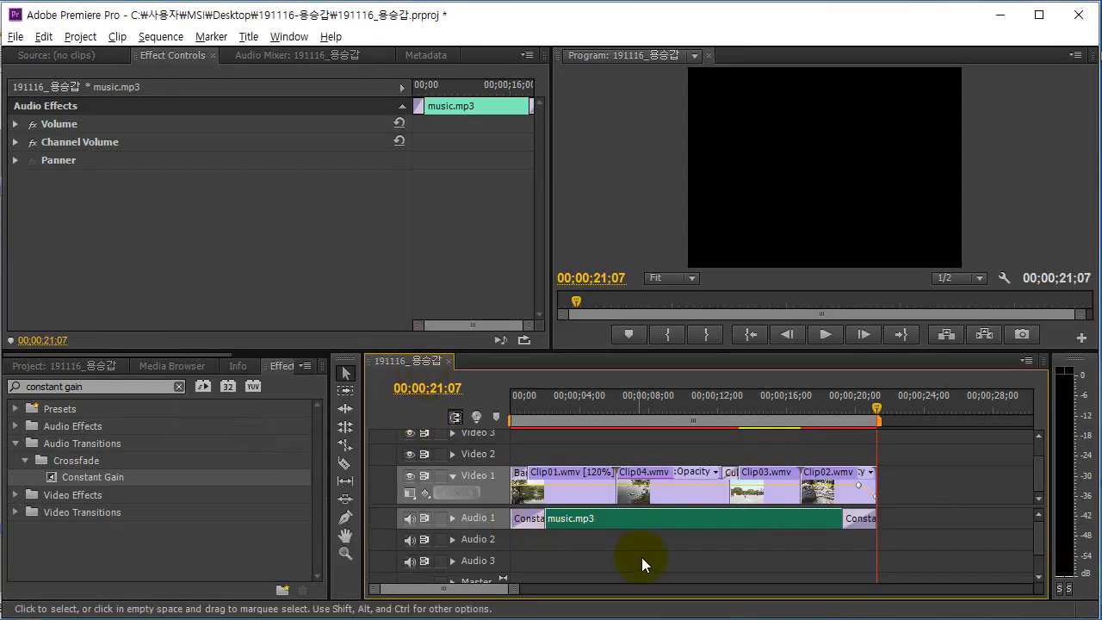
{"action": "left_click", "coordinate": [642, 557]}
{"action": "left_click", "coordinate": [647, 521]}
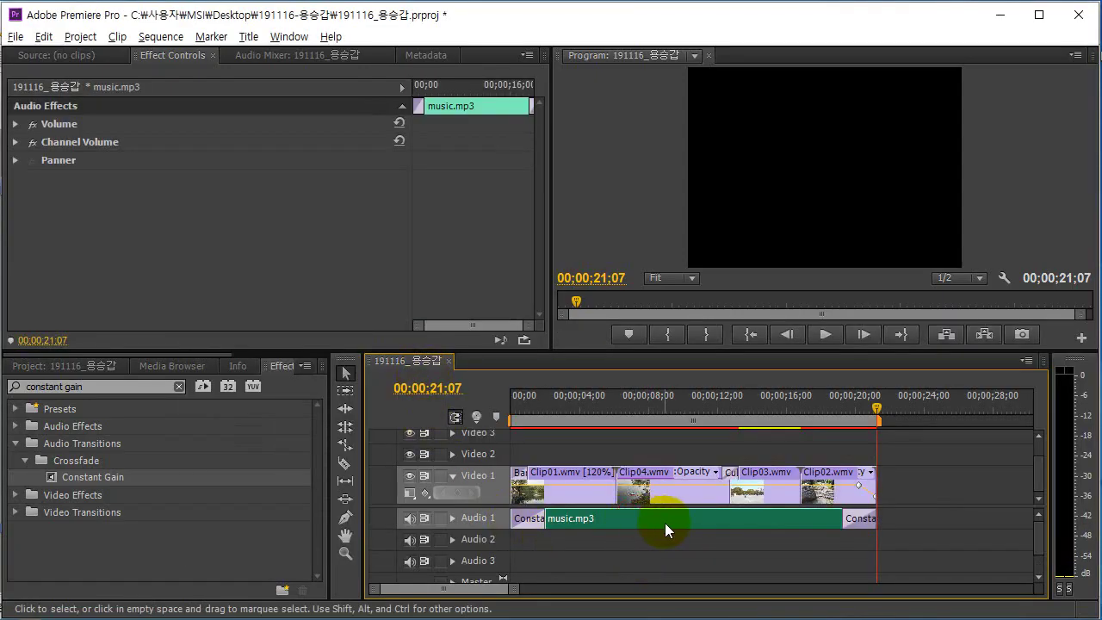
{"action": "left_click", "coordinate": [16, 125]}
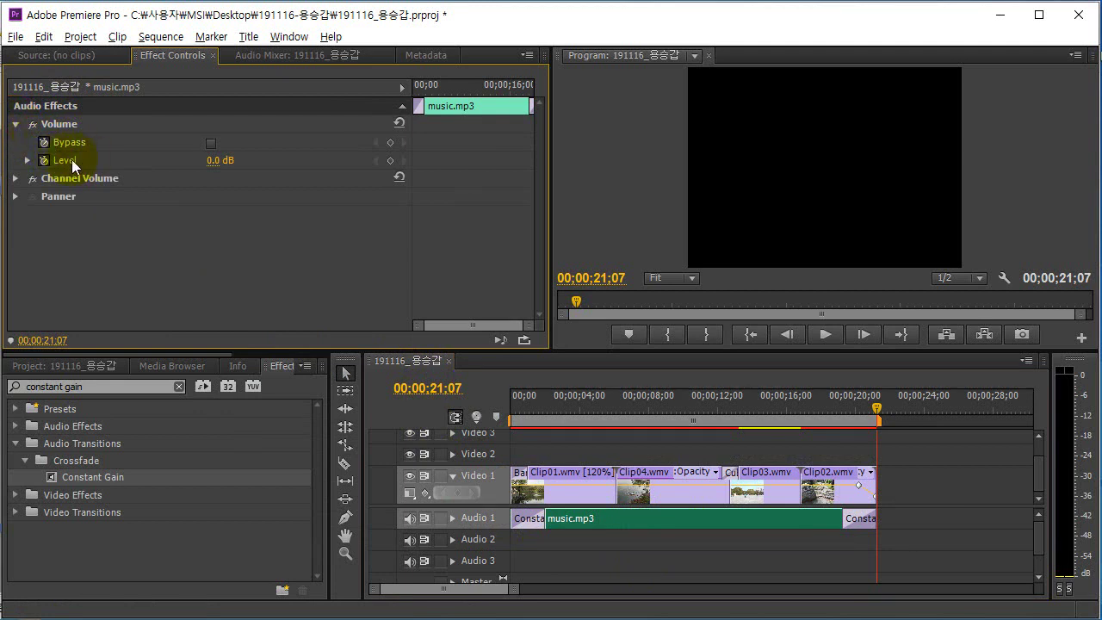
{"action": "left_click", "coordinate": [211, 161]}
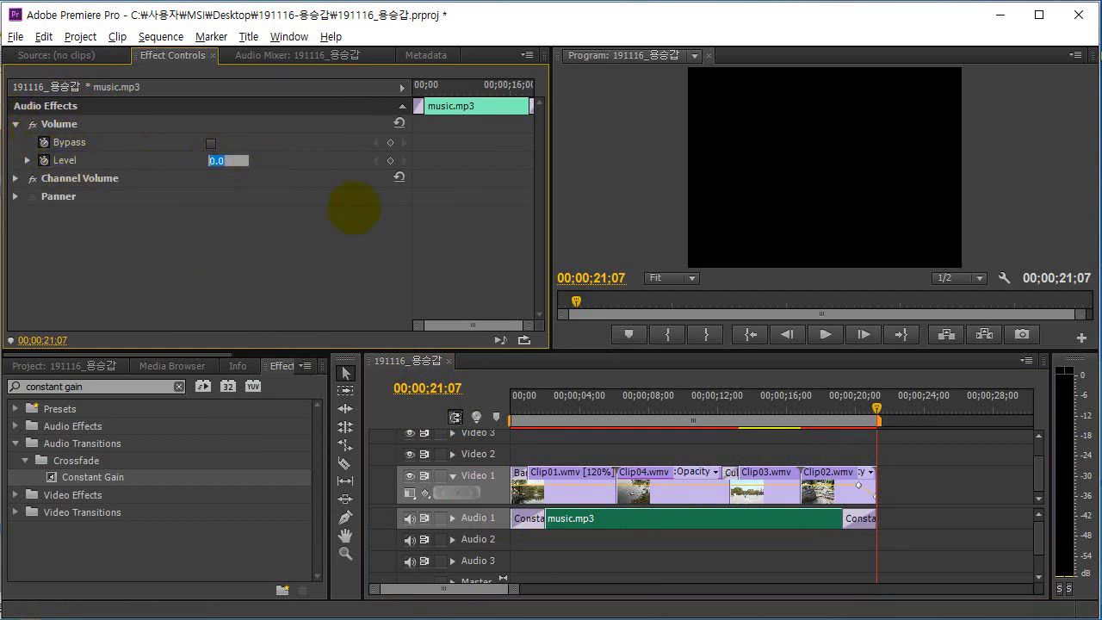
{"action": "type", "text": "3"}
{"action": "key", "text": "Return"}
{"action": "key", "text": "alt+Tab"}
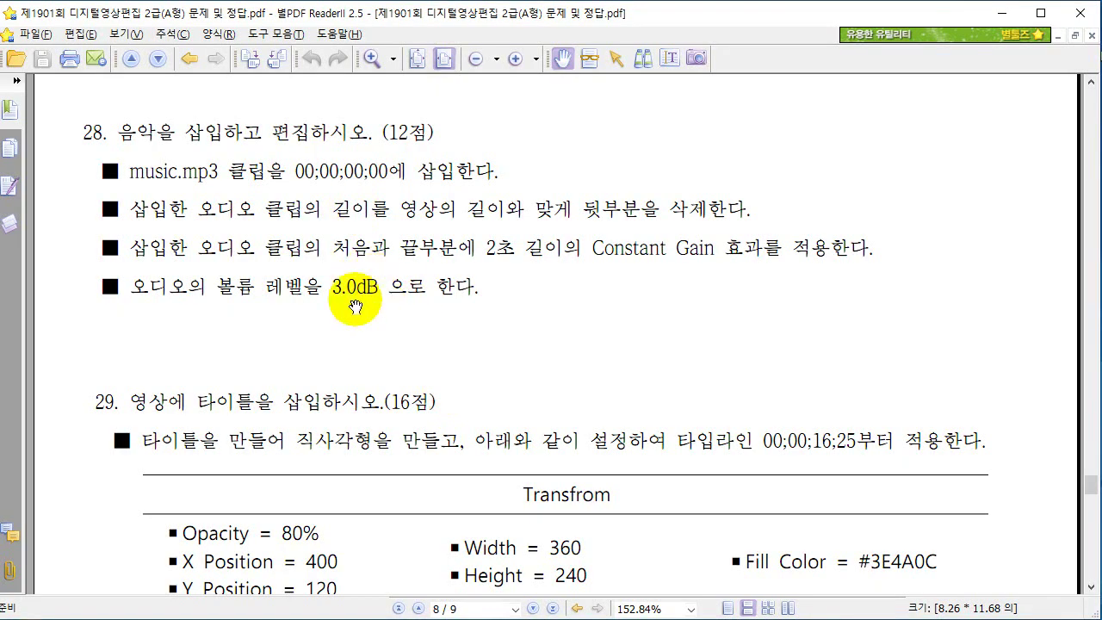
{"action": "key", "text": "alt+Tab"}
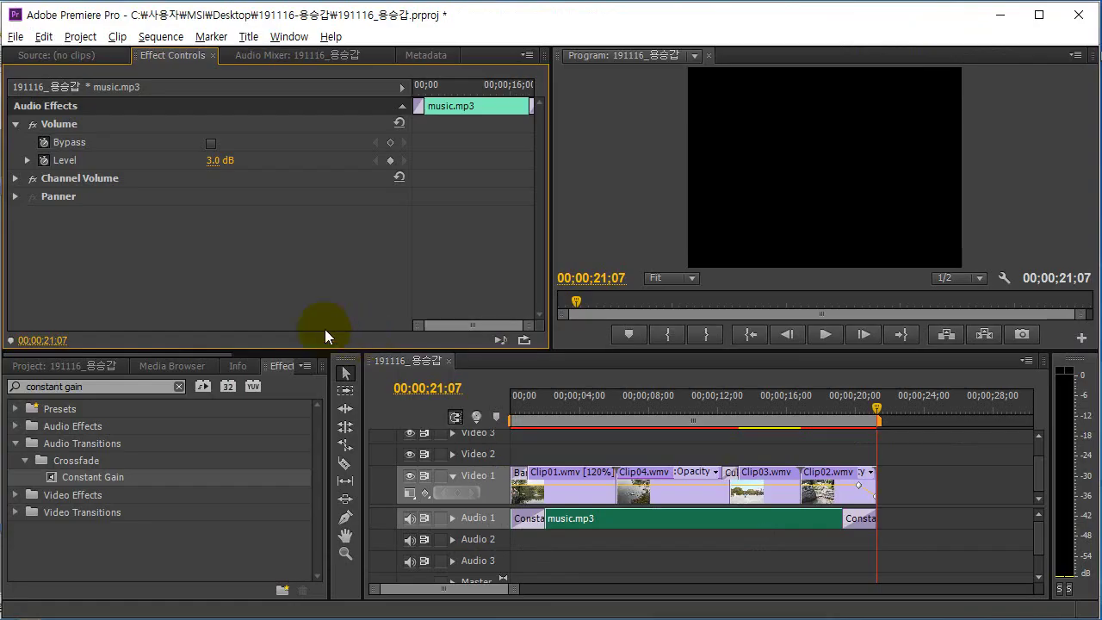
{"action": "key", "text": "alt+Tab"}
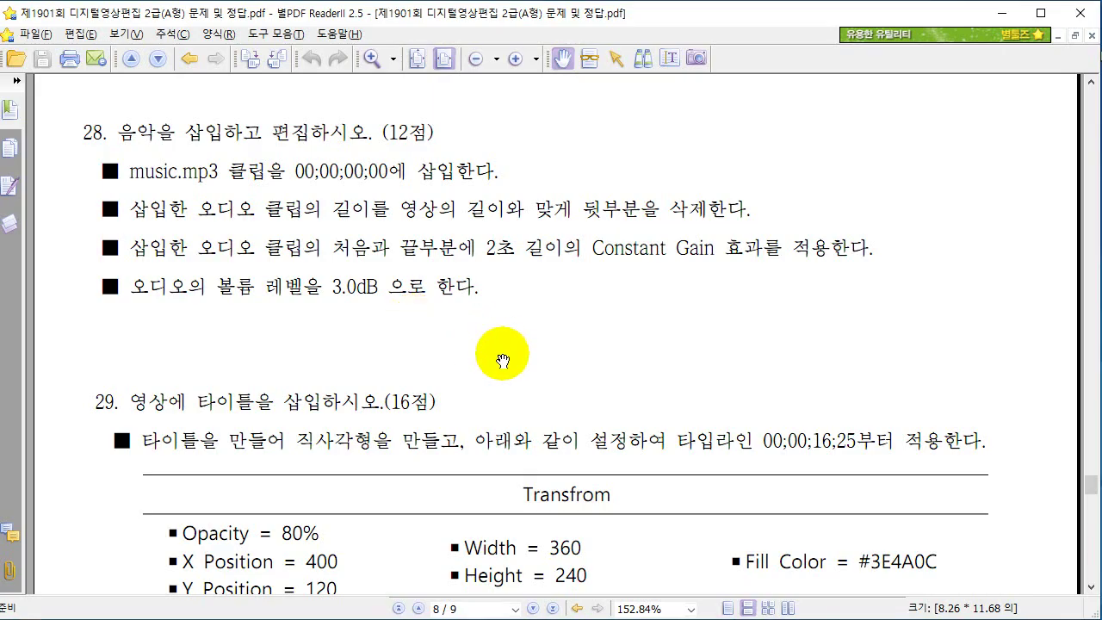
Read question 29's Transform and Crawl Title tables in the exam PDF.
{"action": "scroll", "coordinate": [500, 356], "scroll_direction": "down", "scroll_amount": 9}
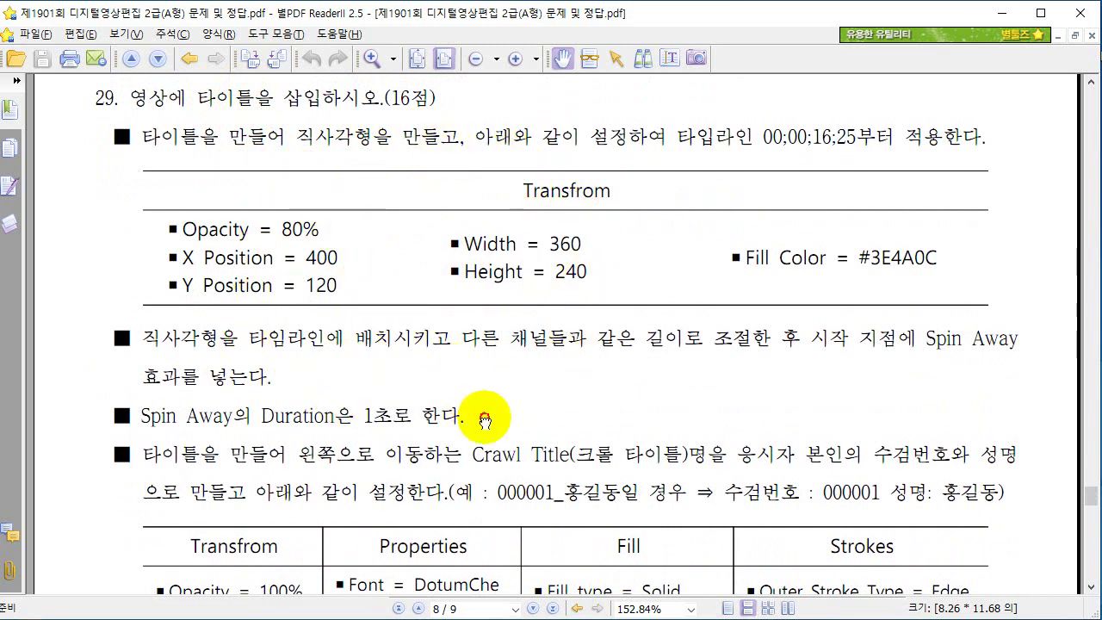
{"action": "left_click_drag", "start_coordinate": [484, 418], "coordinate": [491, 177]}
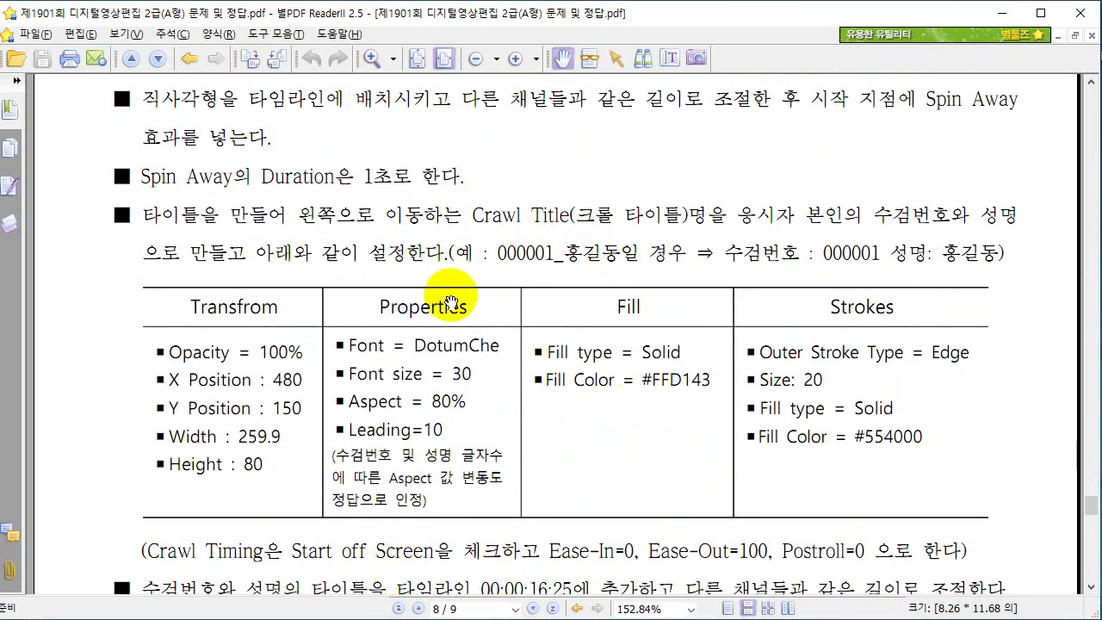
{"action": "scroll", "coordinate": [394, 290], "scroll_direction": "up", "scroll_amount": 5}
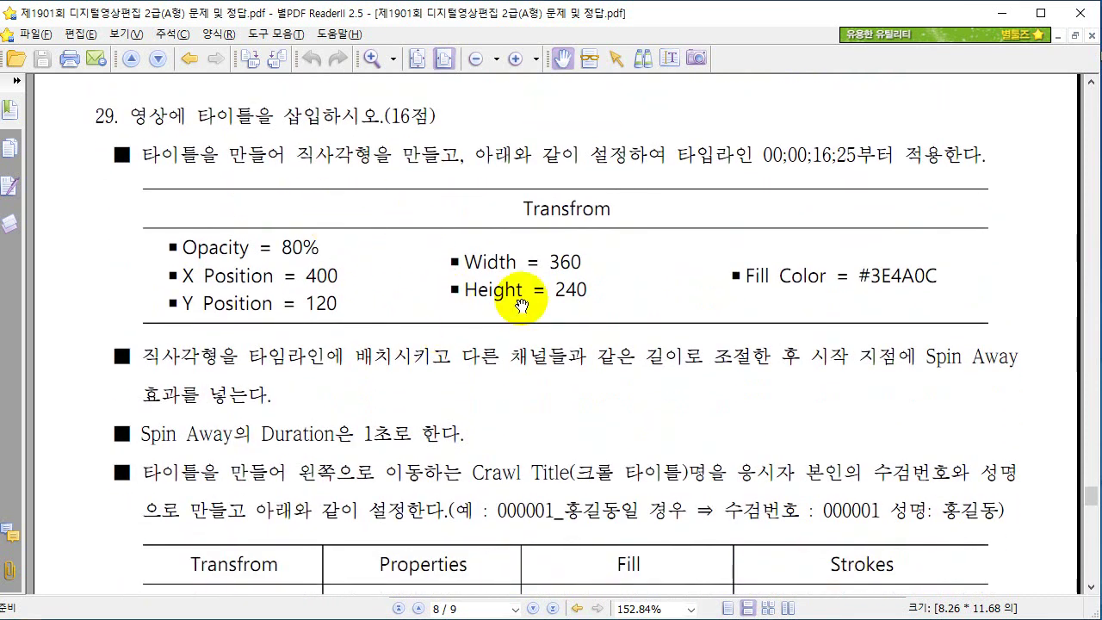
{"action": "key", "text": "alt+Tab"}
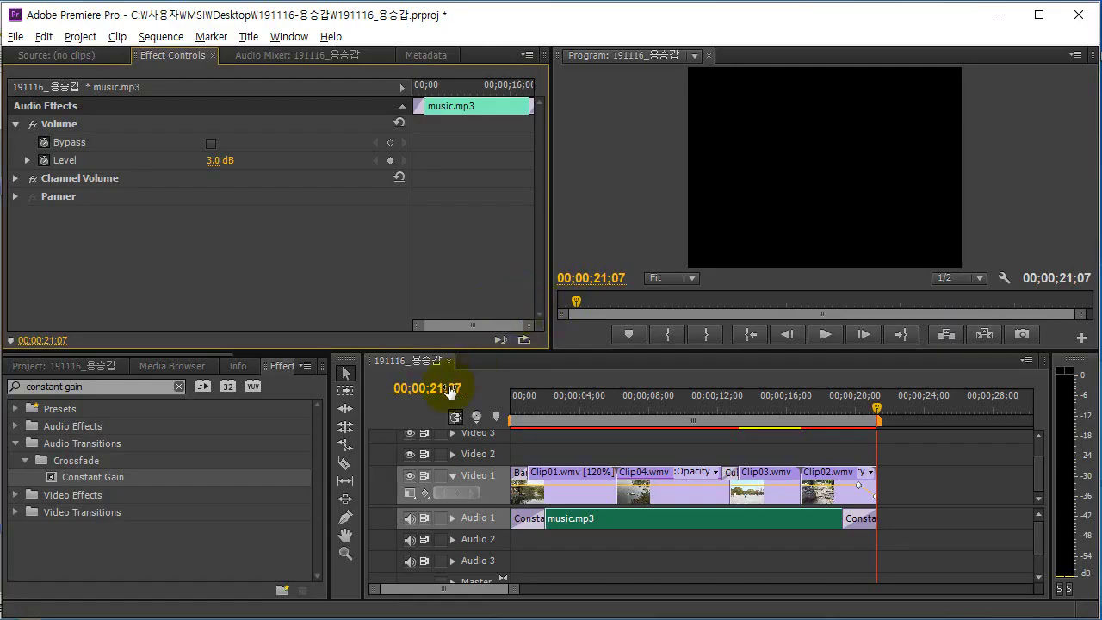
Create a new Default Still title named '직사각형' via Title > New Title.
{"action": "left_click", "coordinate": [249, 36]}
{"action": "mouse_move", "coordinate": [292, 56]}
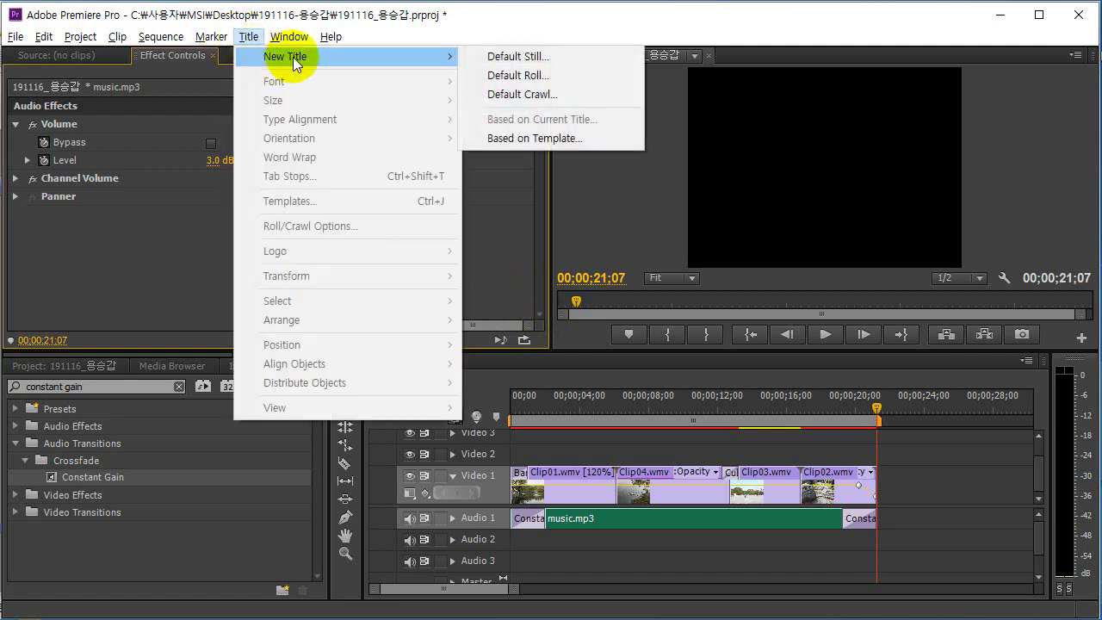
{"action": "left_click", "coordinate": [535, 59]}
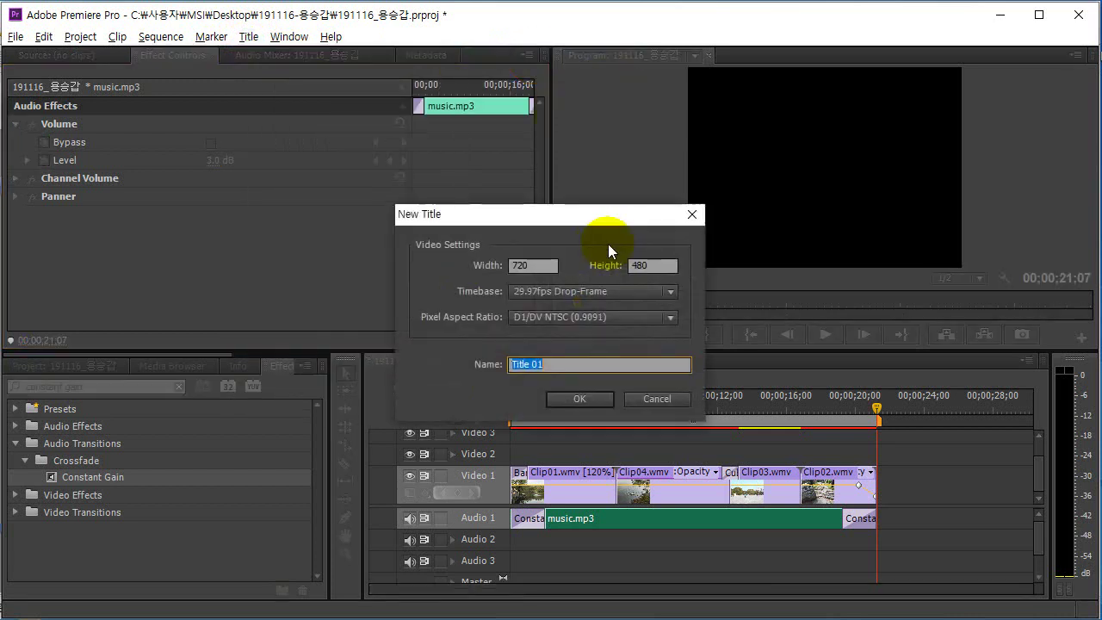
{"action": "left_click_drag", "start_coordinate": [557, 216], "coordinate": [612, 187]}
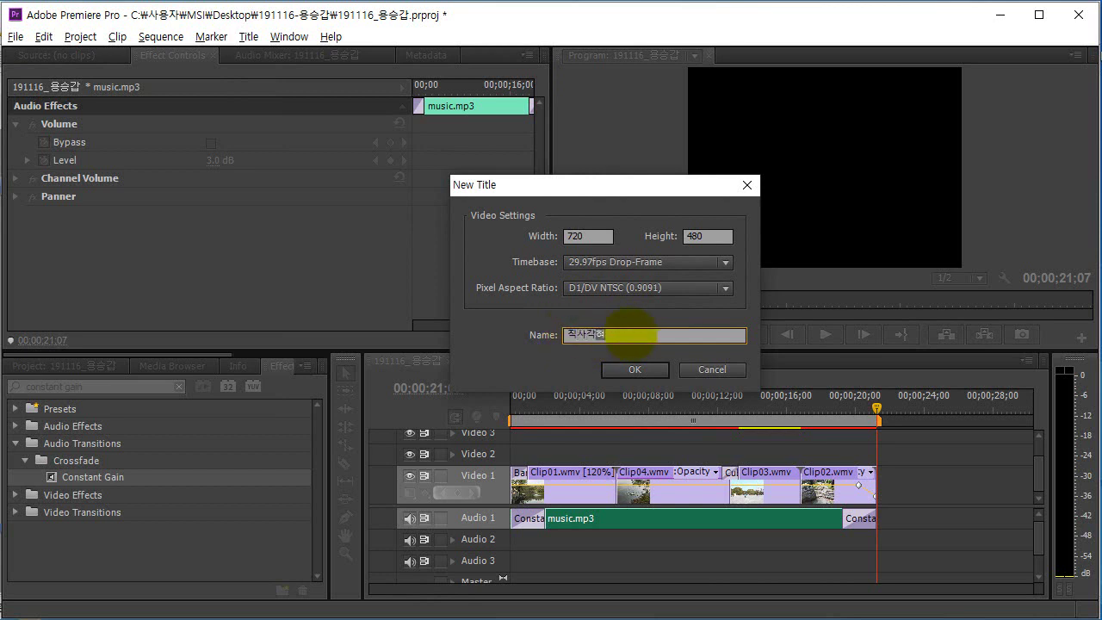
{"action": "type", "text": "직사각형"}
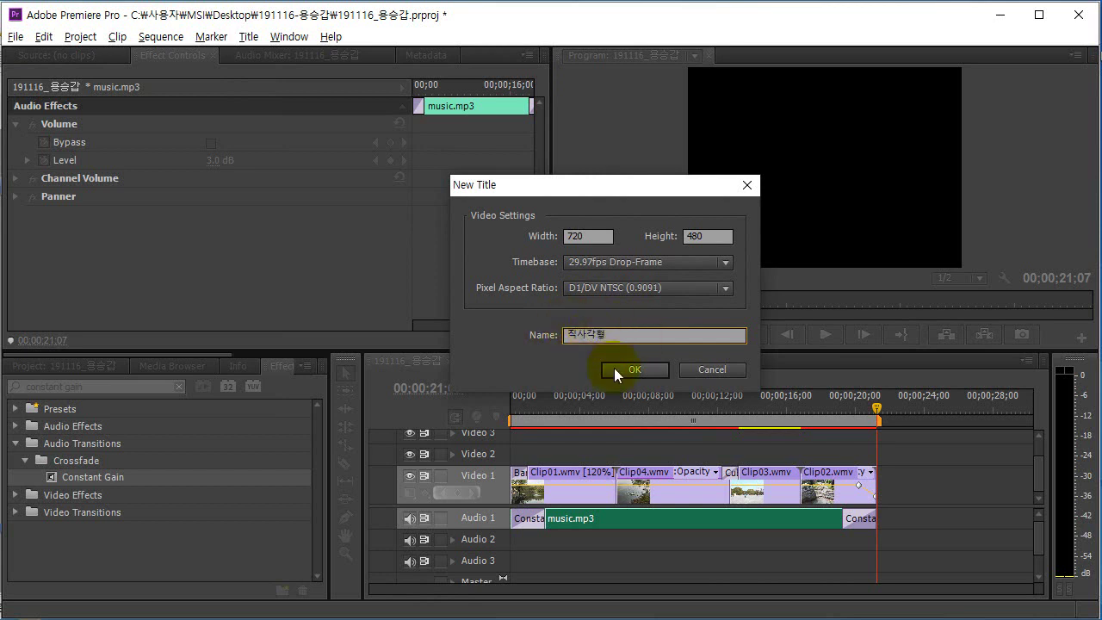
{"action": "left_click", "coordinate": [626, 373]}
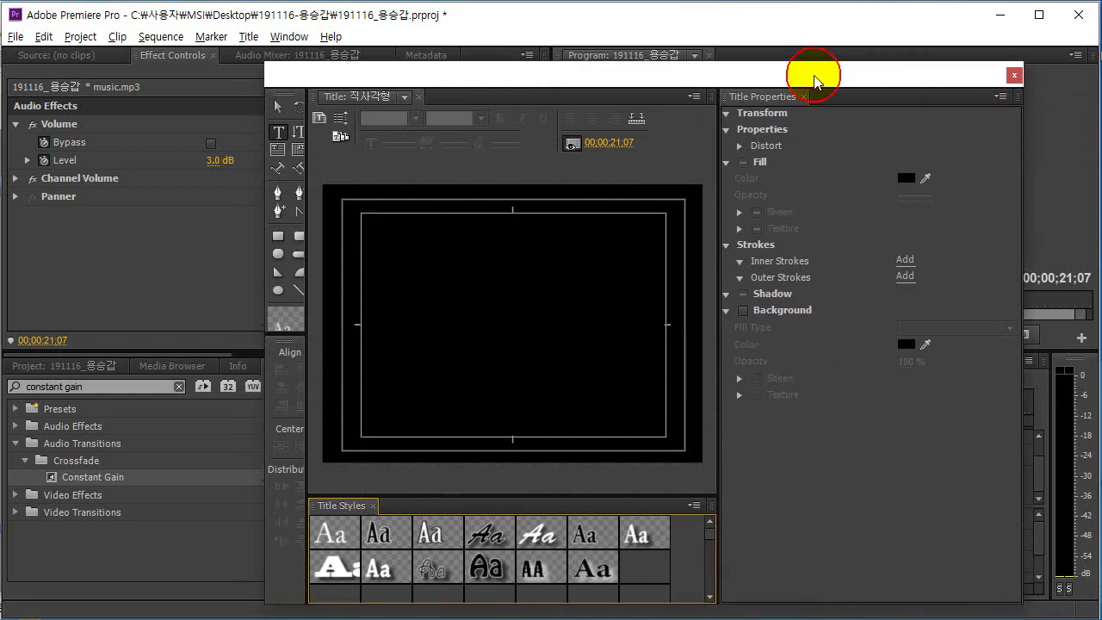
{"action": "left_click_drag", "start_coordinate": [814, 78], "coordinate": [825, 67]}
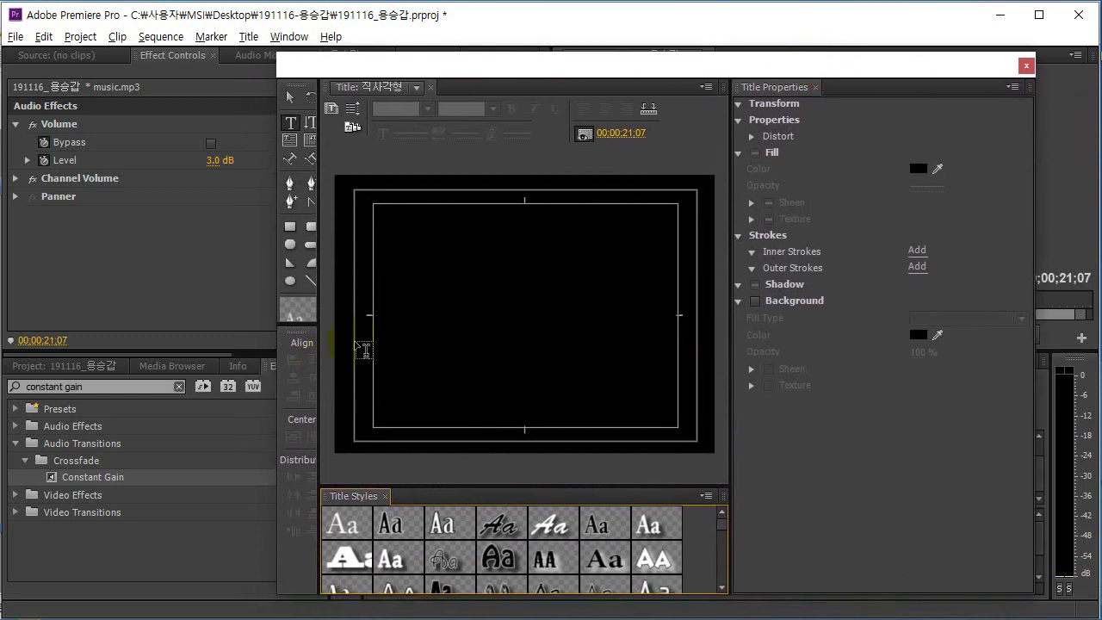
{"action": "left_click_drag", "start_coordinate": [300, 325], "coordinate": [315, 295]}
{"action": "left_click", "coordinate": [292, 229]}
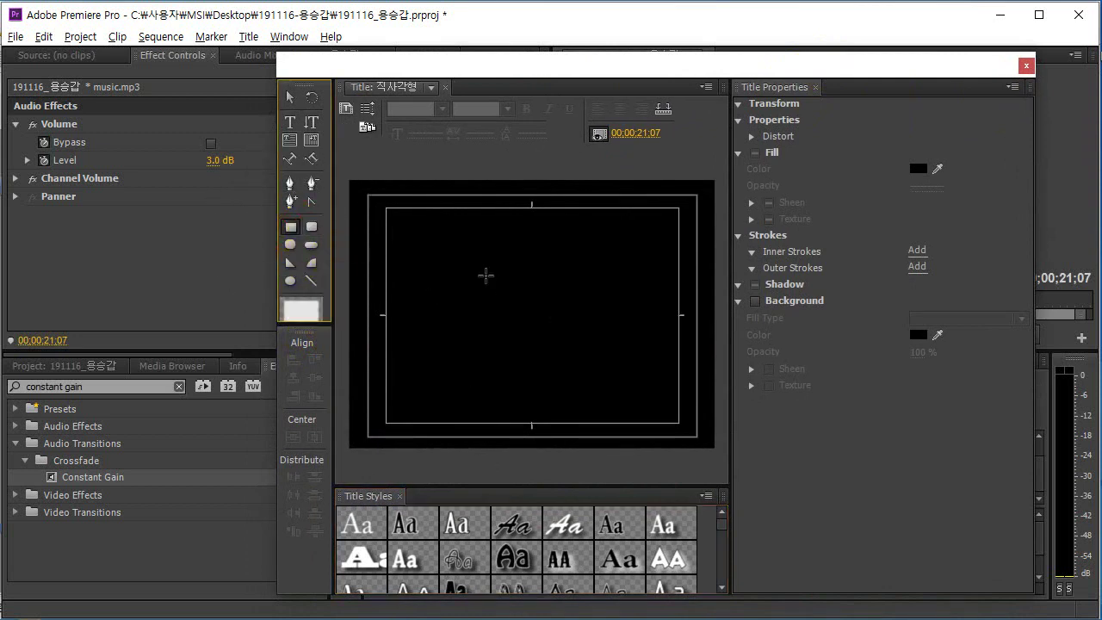
{"action": "left_click_drag", "start_coordinate": [481, 273], "coordinate": [589, 339]}
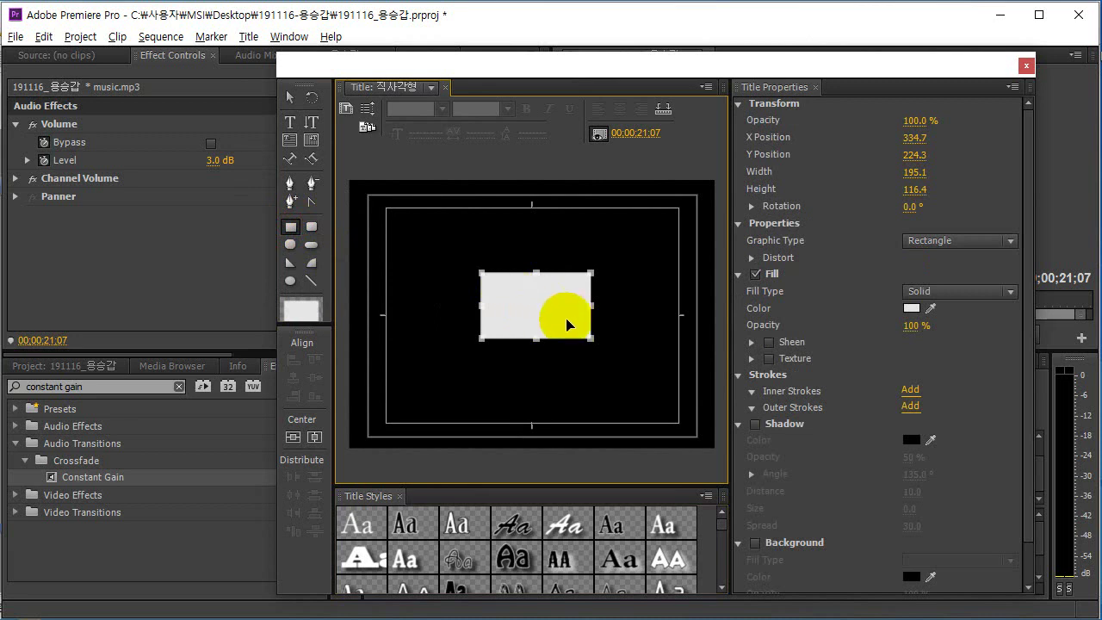
{"action": "left_click", "coordinate": [653, 418]}
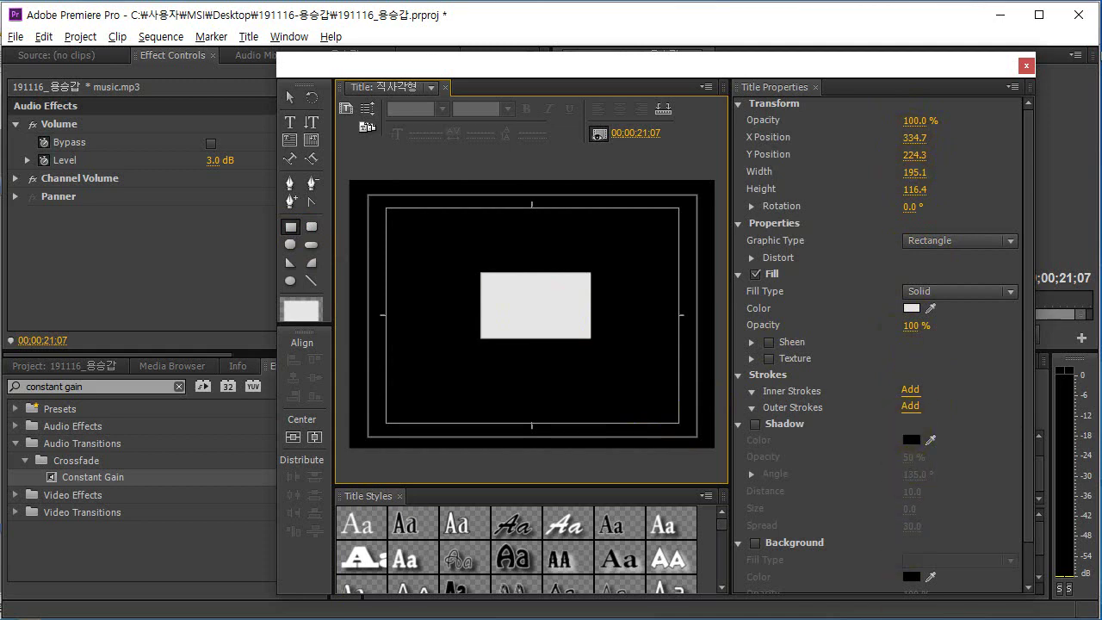
{"action": "key", "text": "alt+Tab"}
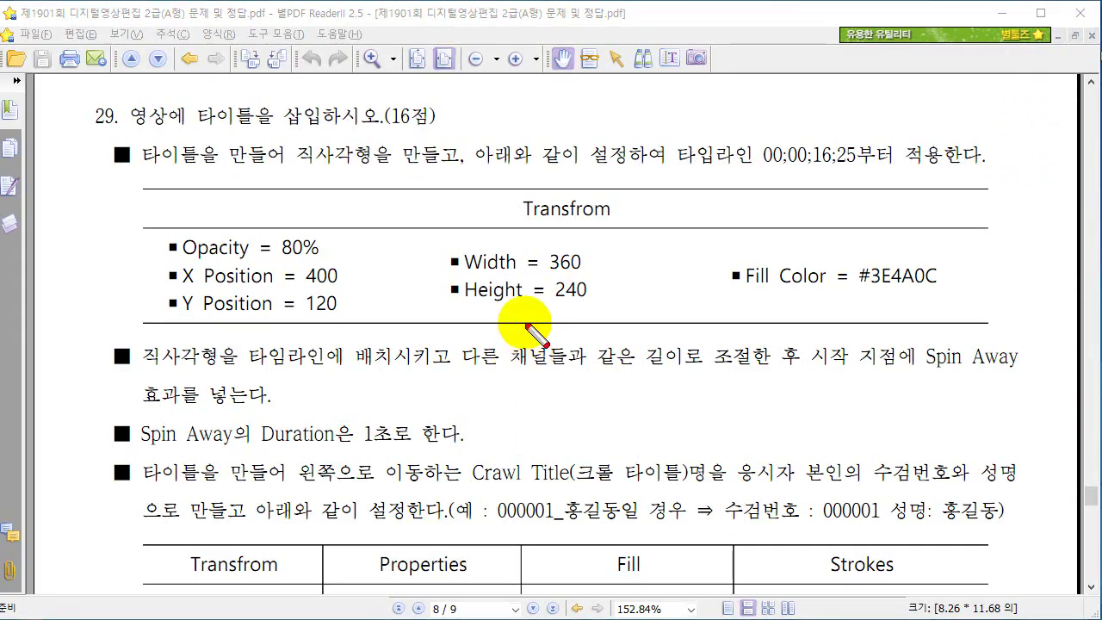
{"action": "mouse_move", "coordinate": [606, 307]}
{"action": "left_mouse_down"}
{"action": "mouse_move", "coordinate": [383, 297]}
{"action": "mouse_move", "coordinate": [645, 300]}
{"action": "mouse_move", "coordinate": [519, 293]}
{"action": "mouse_move", "coordinate": [523, 344]}
{"action": "mouse_move", "coordinate": [555, 353]}
{"action": "mouse_move", "coordinate": [370, 398]}
{"action": "mouse_move", "coordinate": [296, 352]}
{"action": "left_mouse_up"}
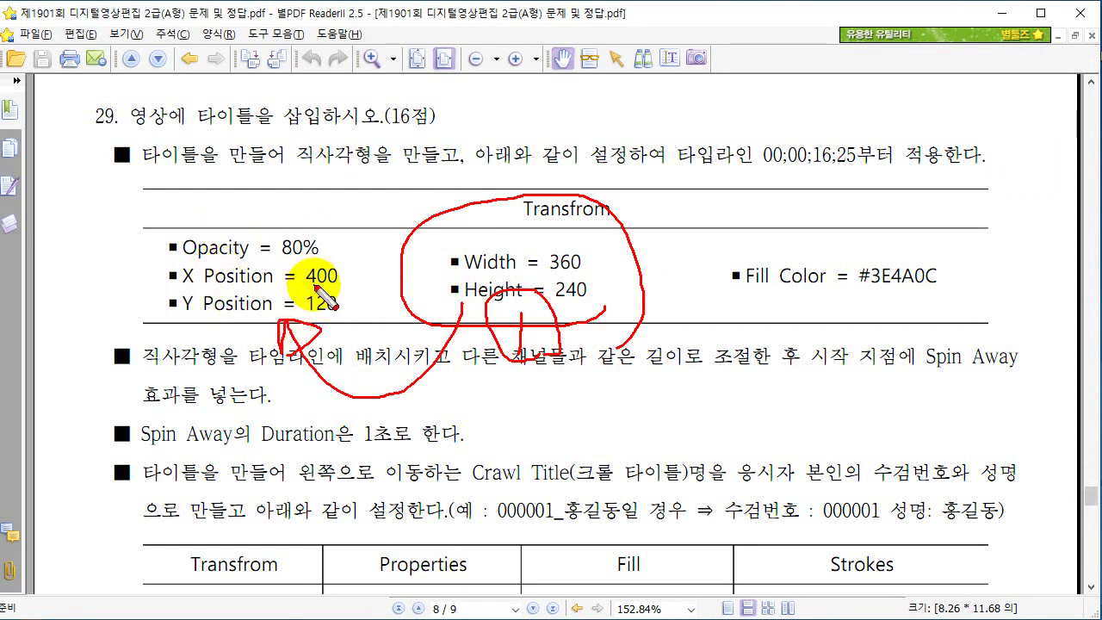
{"action": "key", "text": "Escape"}
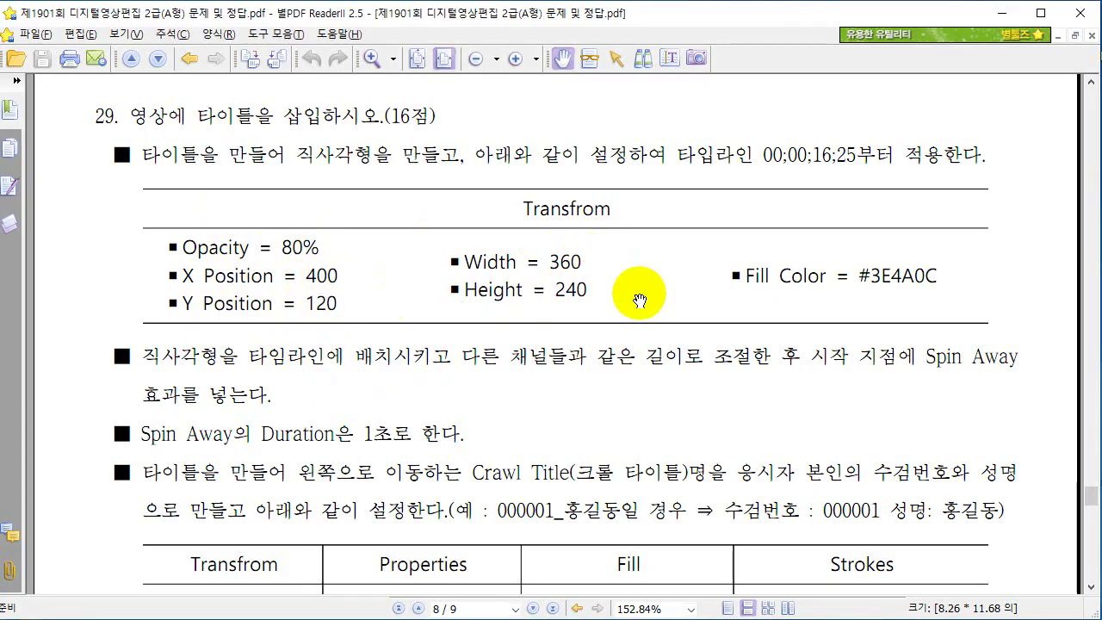
{"action": "key", "text": "alt+Tab"}
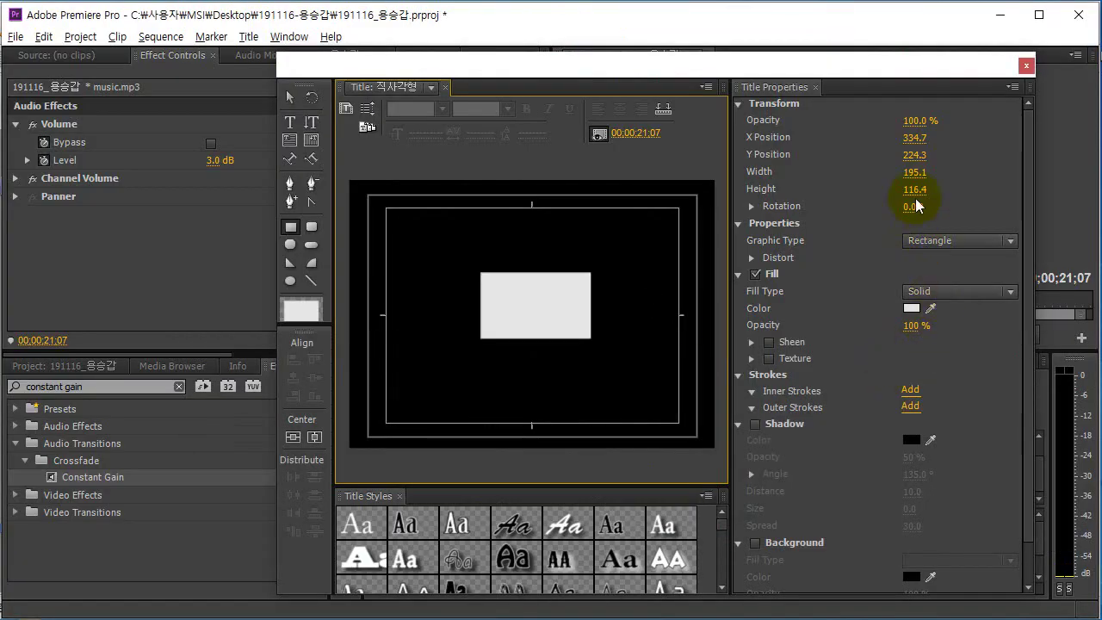
Set the rectangle's width to 360 and height to 240.
{"action": "left_click", "coordinate": [912, 177]}
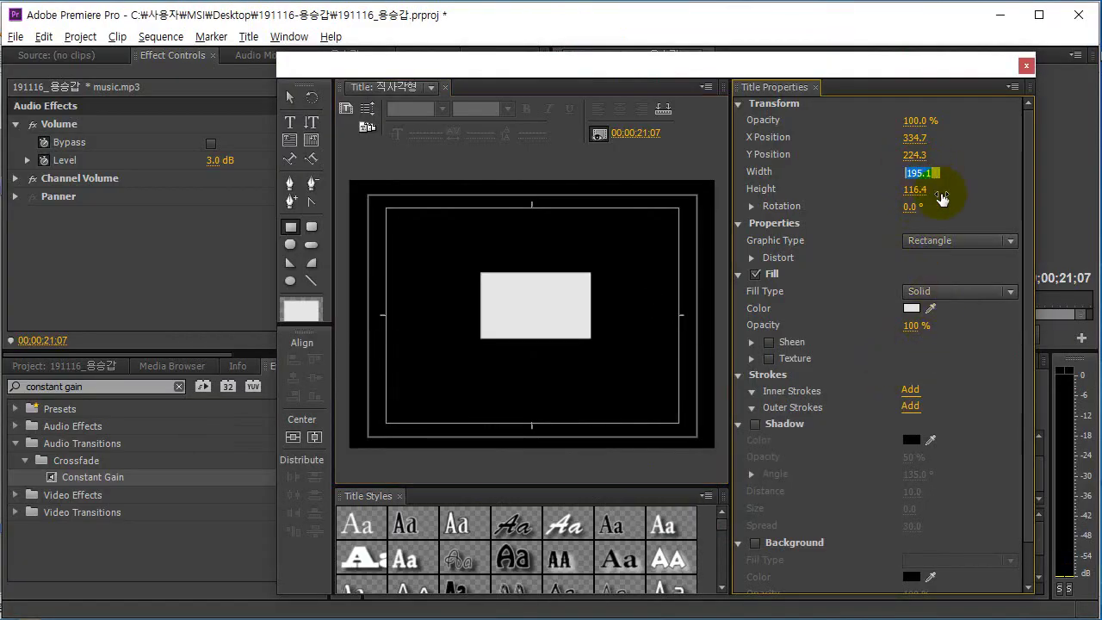
{"action": "type", "text": "340"}
{"action": "key", "text": "Return"}
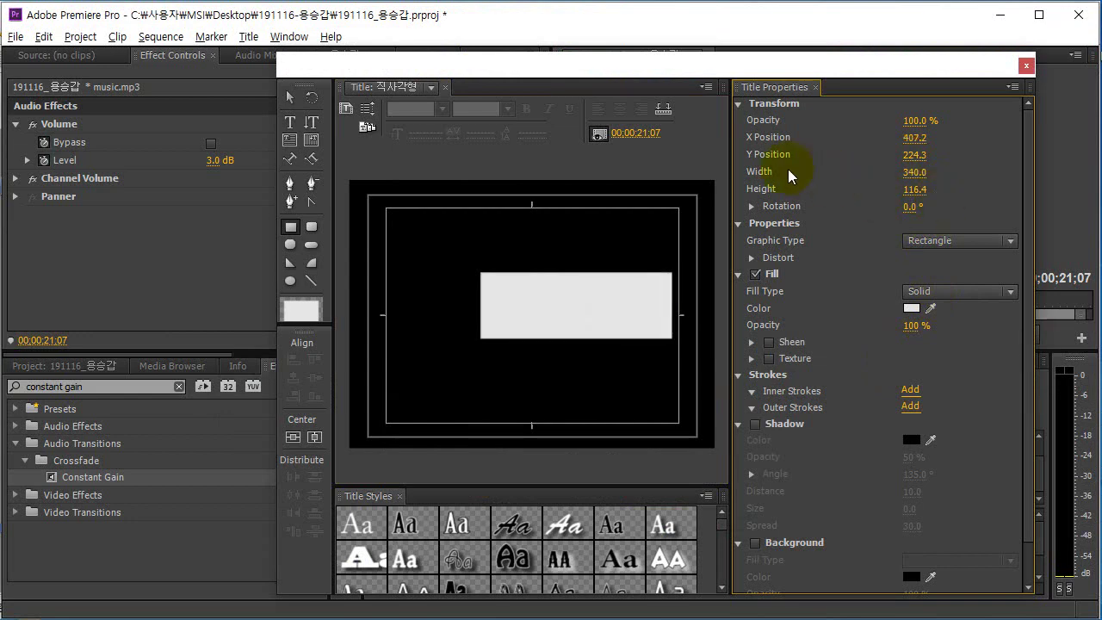
{"action": "key", "text": "alt+Tab"}
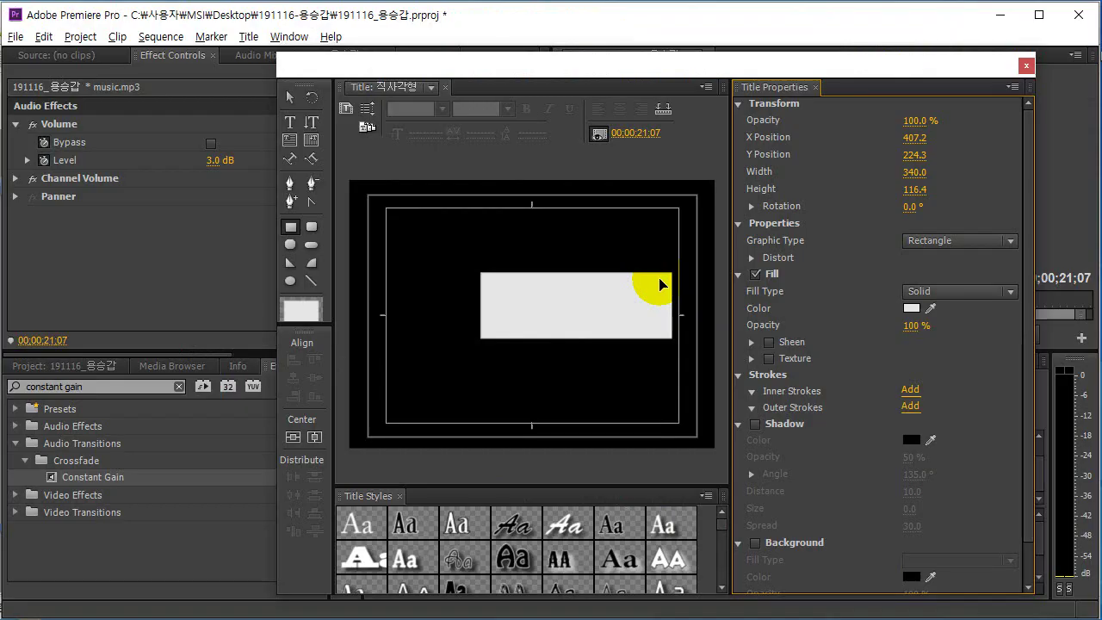
{"action": "left_click_drag", "start_coordinate": [915, 172], "coordinate": [902, 179]}
{"action": "left_click", "coordinate": [914, 172]}
{"action": "type", "text": "360"}
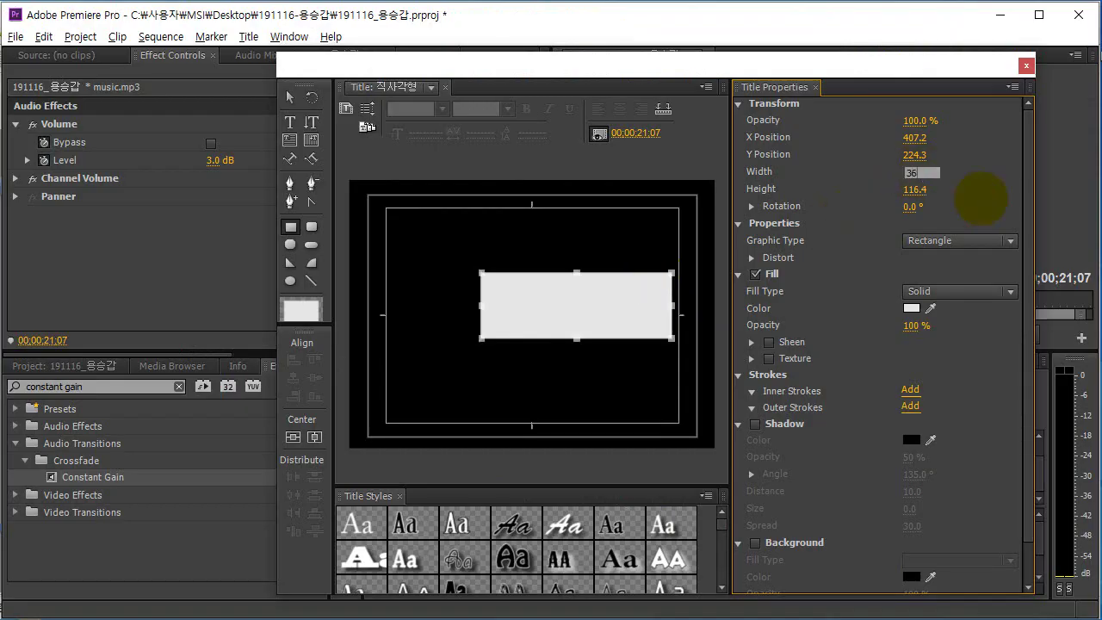
{"action": "key", "text": "Return"}
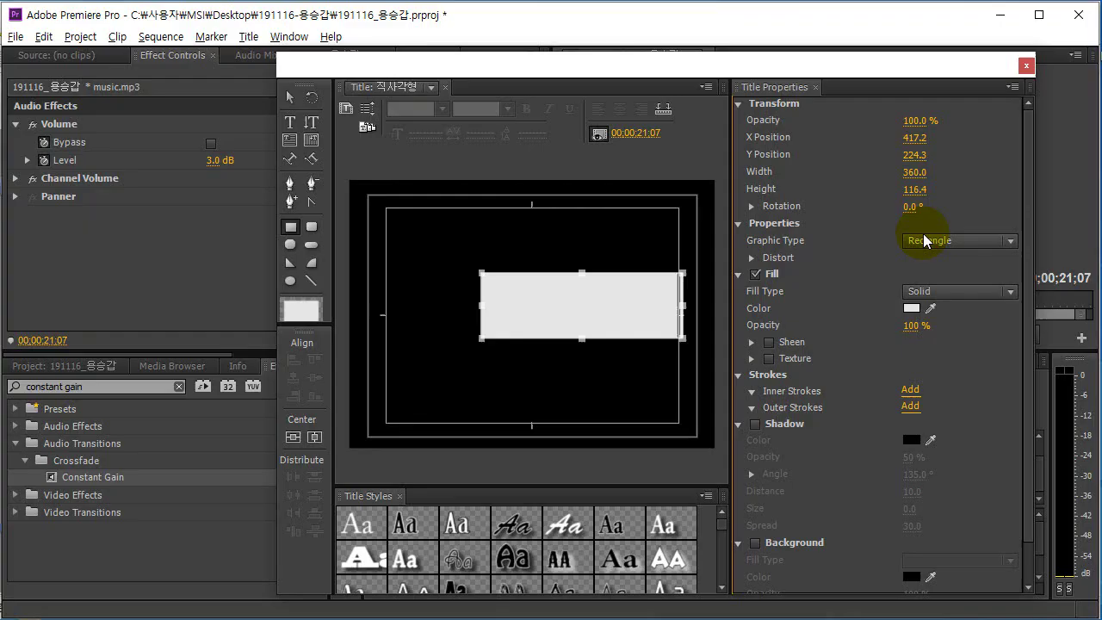
{"action": "type", "text": "240"}
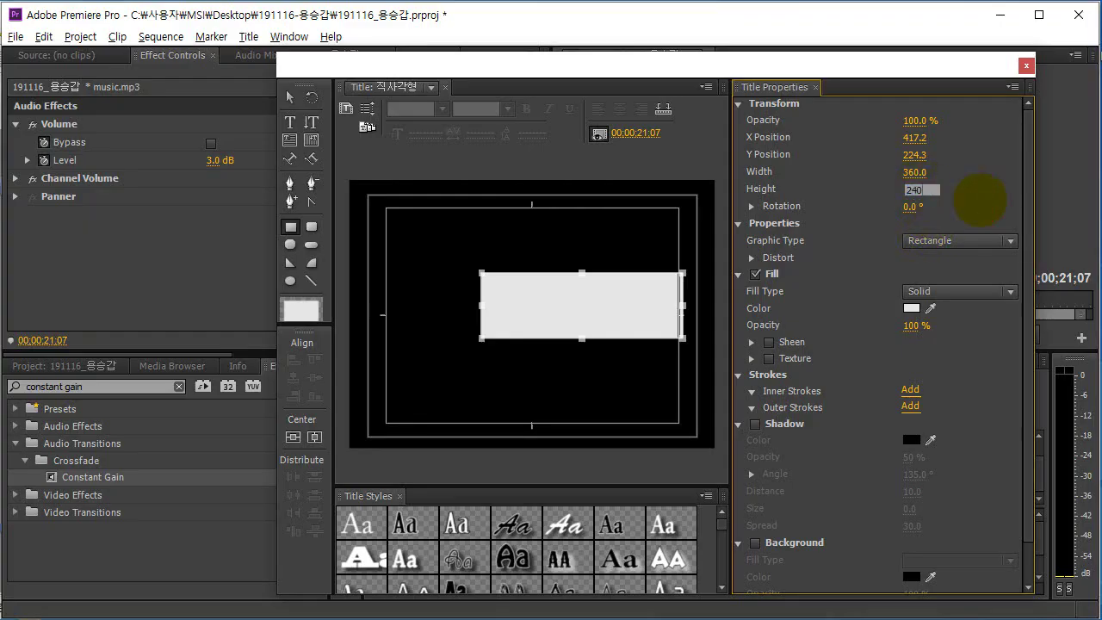
{"action": "key", "text": "Return"}
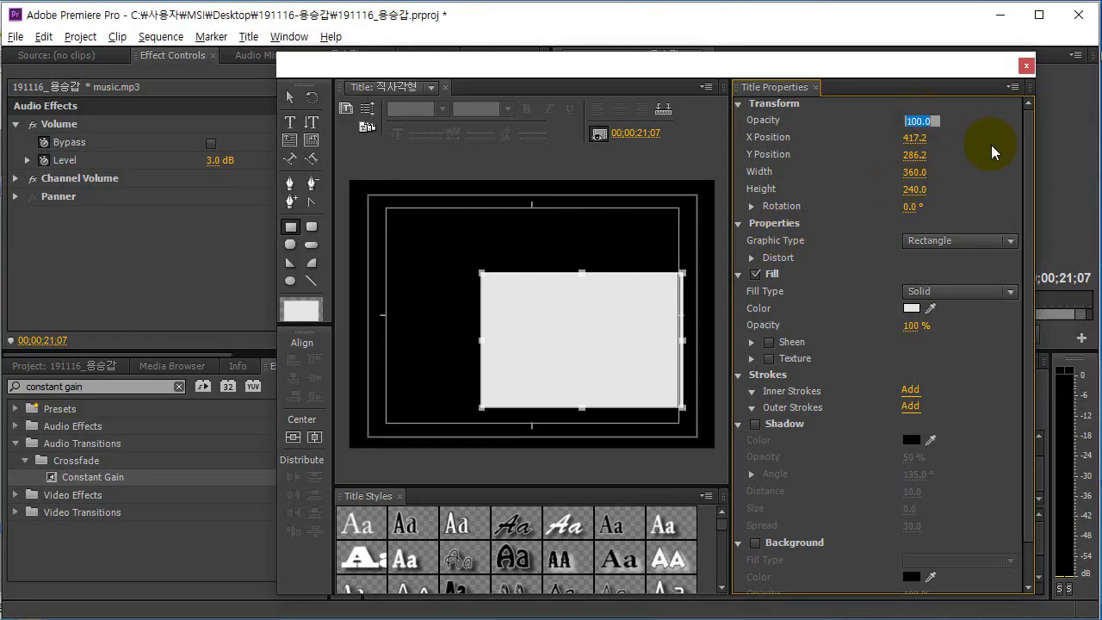
Set the rectangle's opacity to 80% and position to X 400, Y 120.
{"action": "key", "text": "Return"}
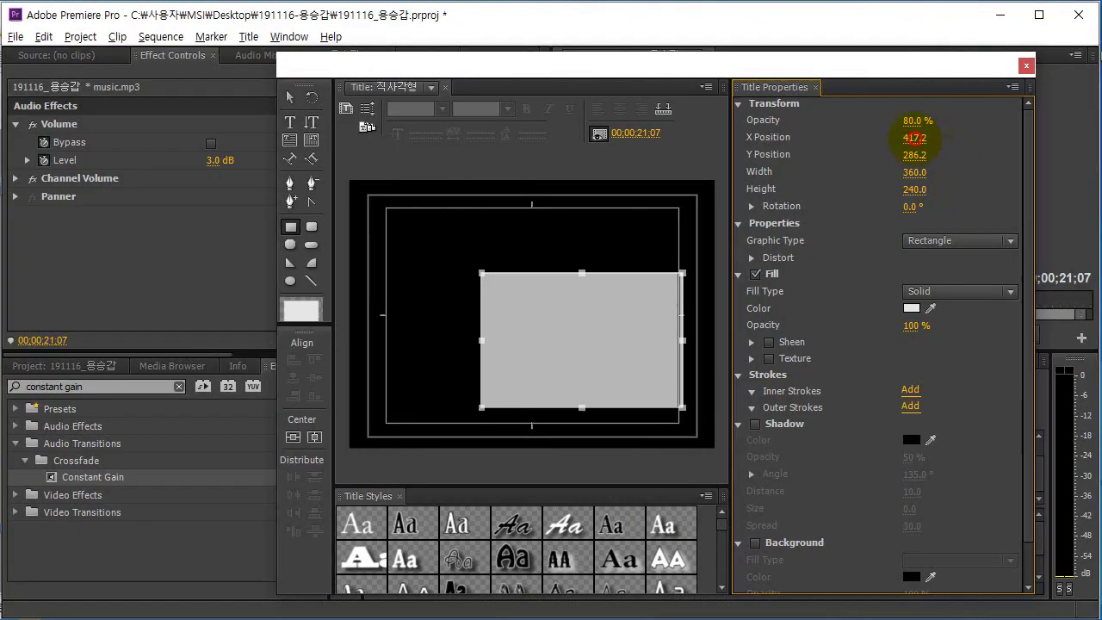
{"action": "key", "text": "Return"}
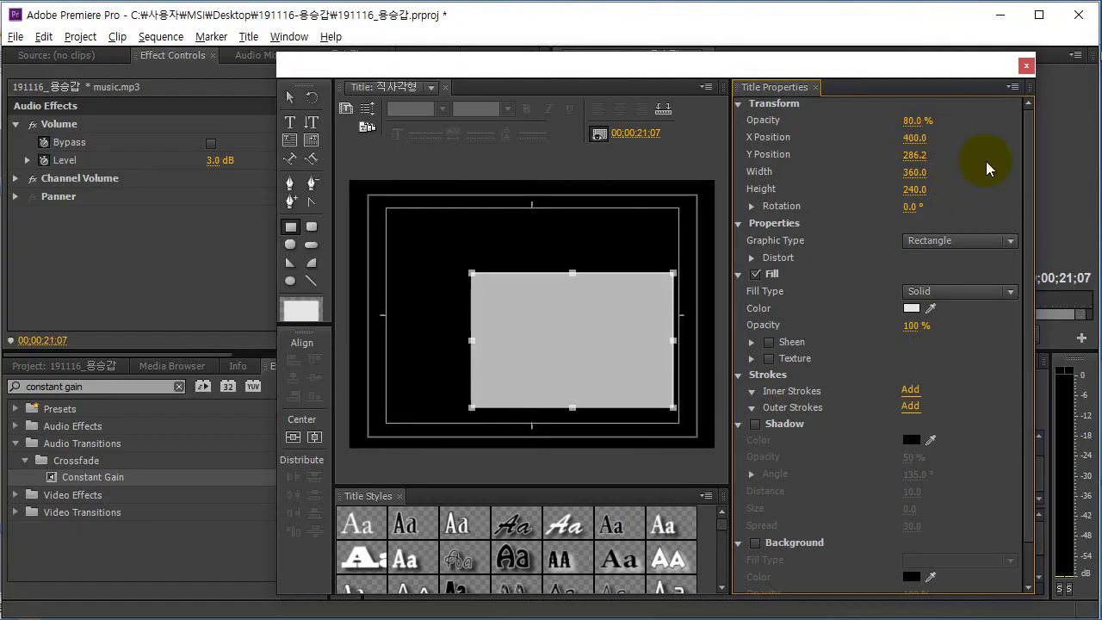
{"action": "left_click", "coordinate": [918, 157]}
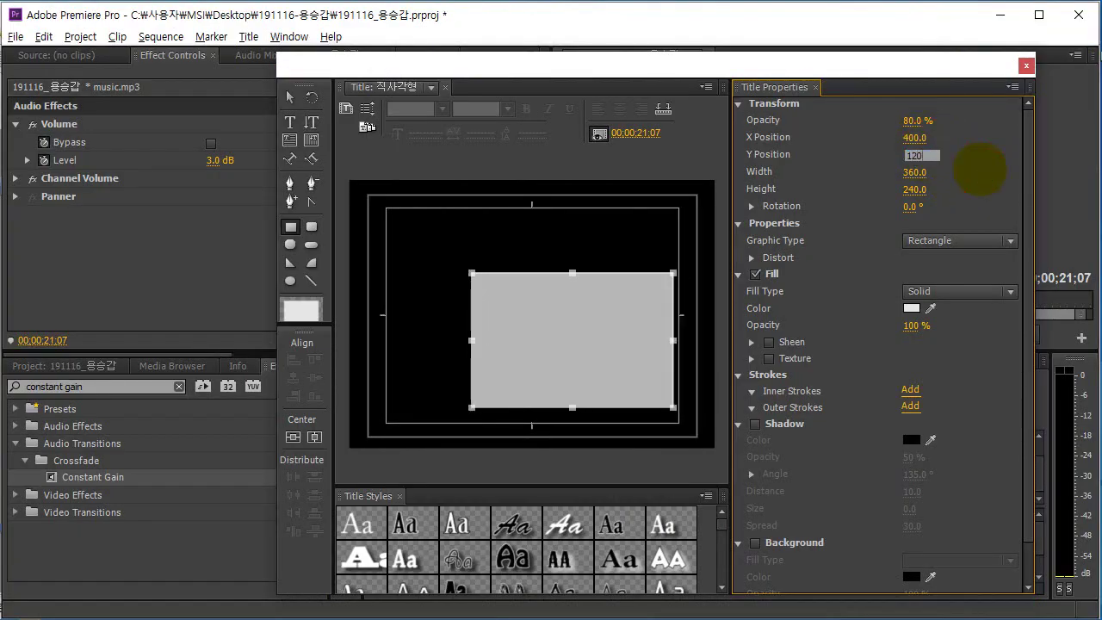
{"action": "key", "text": "Return"}
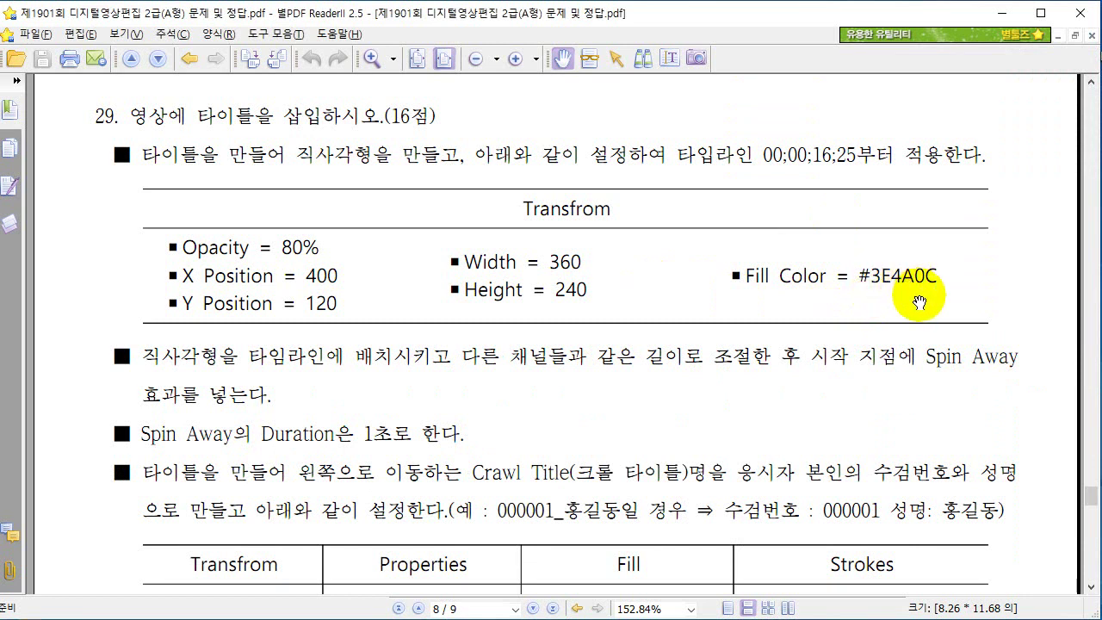
Fill the rectangle with hex colour #3e4a0c.
{"action": "key", "text": "alt+Tab"}
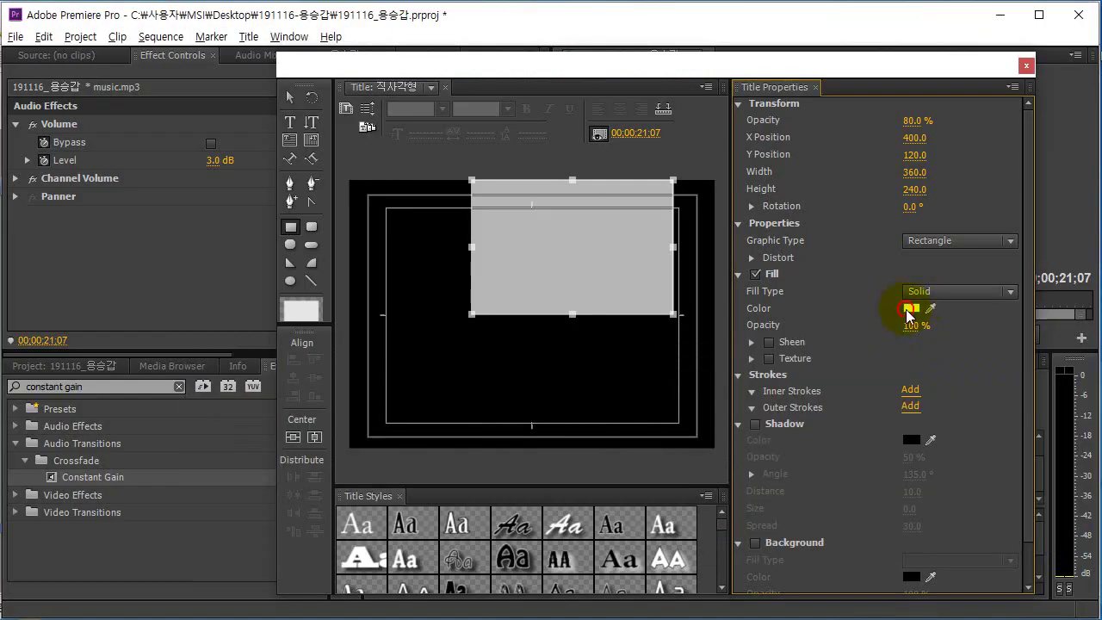
{"action": "left_click", "coordinate": [909, 309]}
{"action": "left_click_drag", "start_coordinate": [682, 461], "coordinate": [614, 465]}
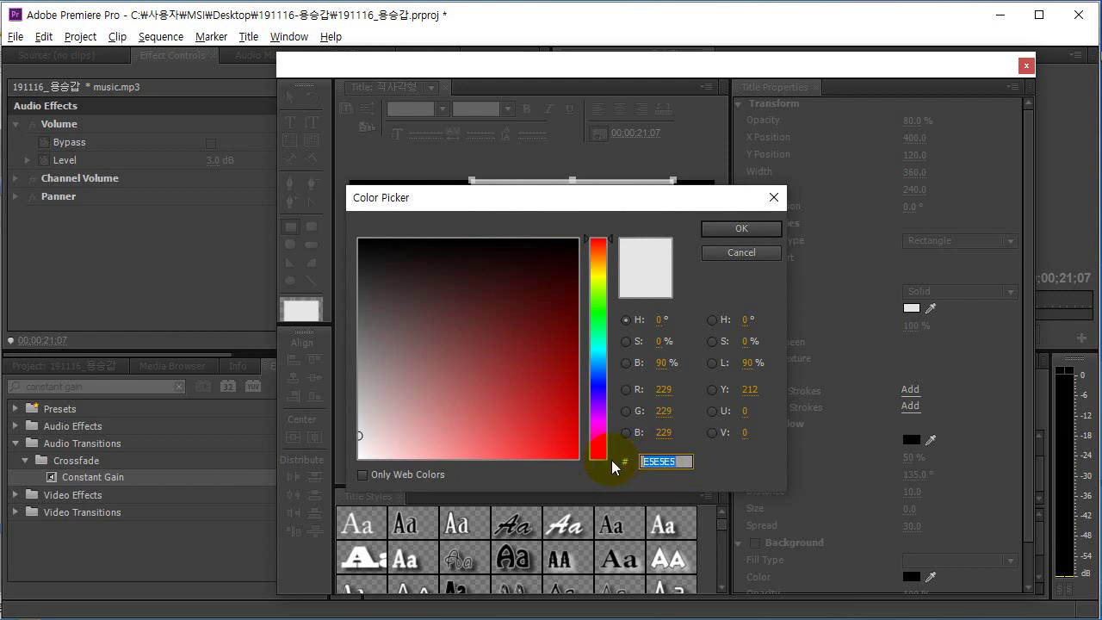
{"action": "type", "text": "3e"}
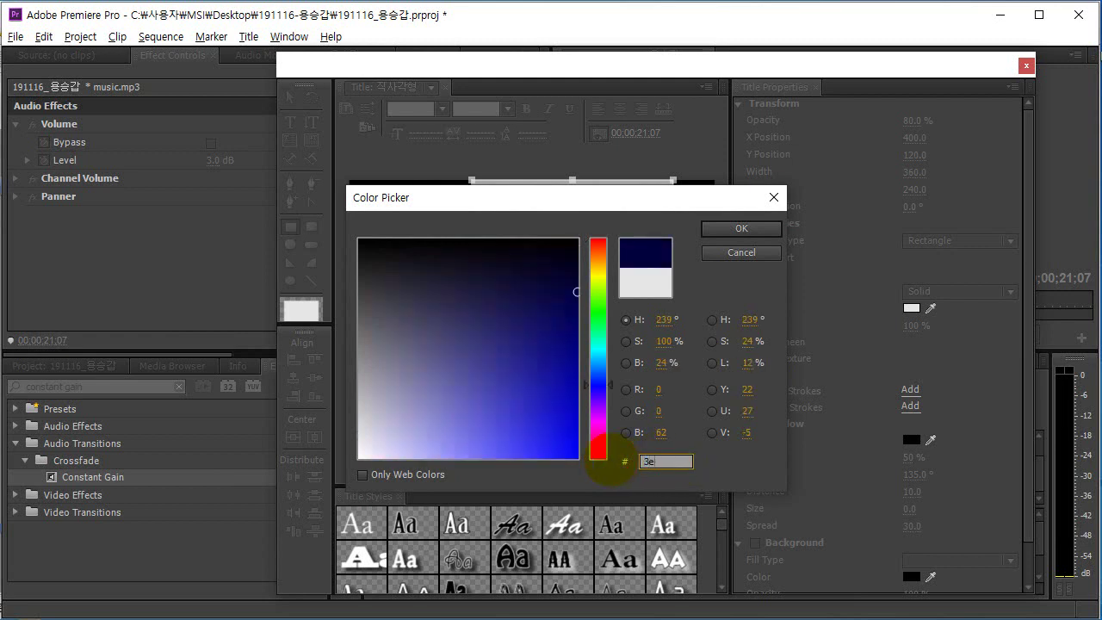
{"action": "type", "text": "4a"}
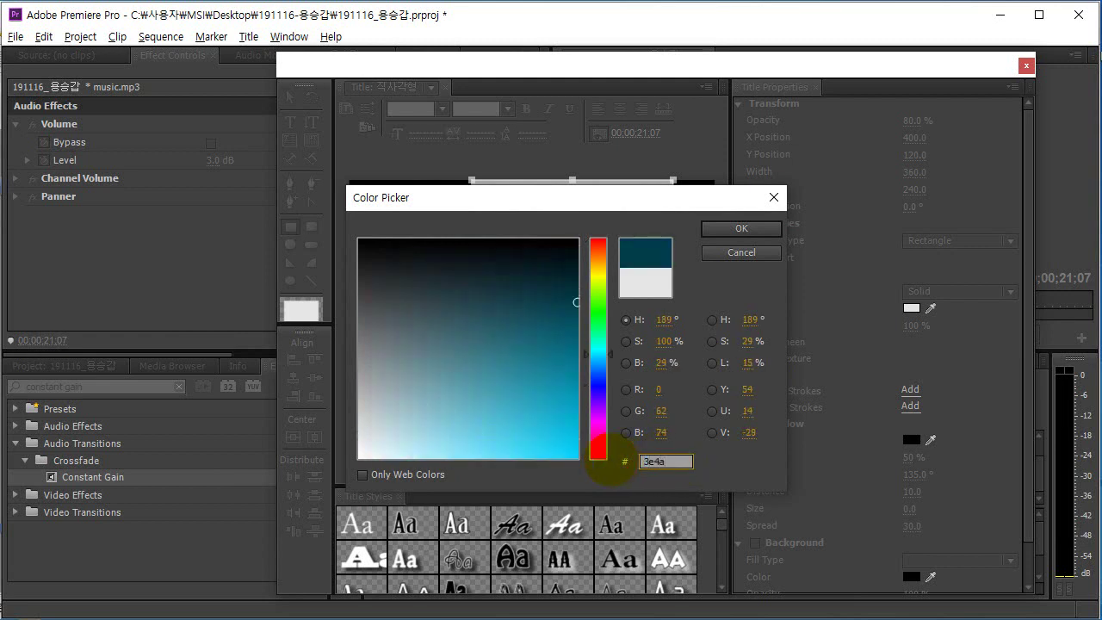
{"action": "type", "text": "0c"}
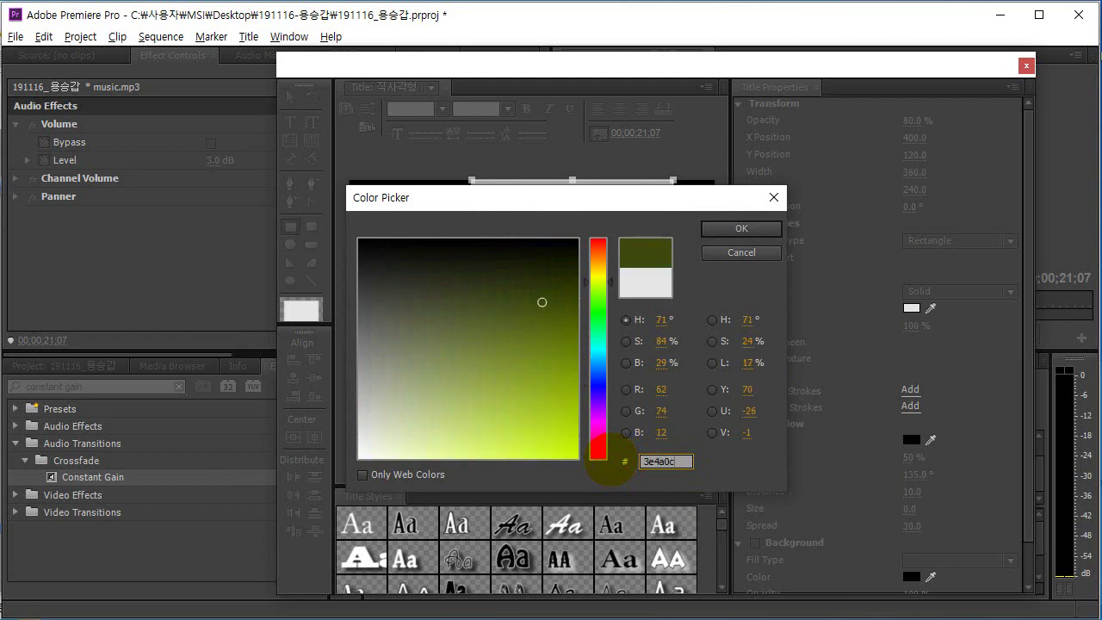
{"action": "key", "text": "Return"}
Close the title designer to return to the timeline.
{"action": "key", "text": "alt+Tab"}
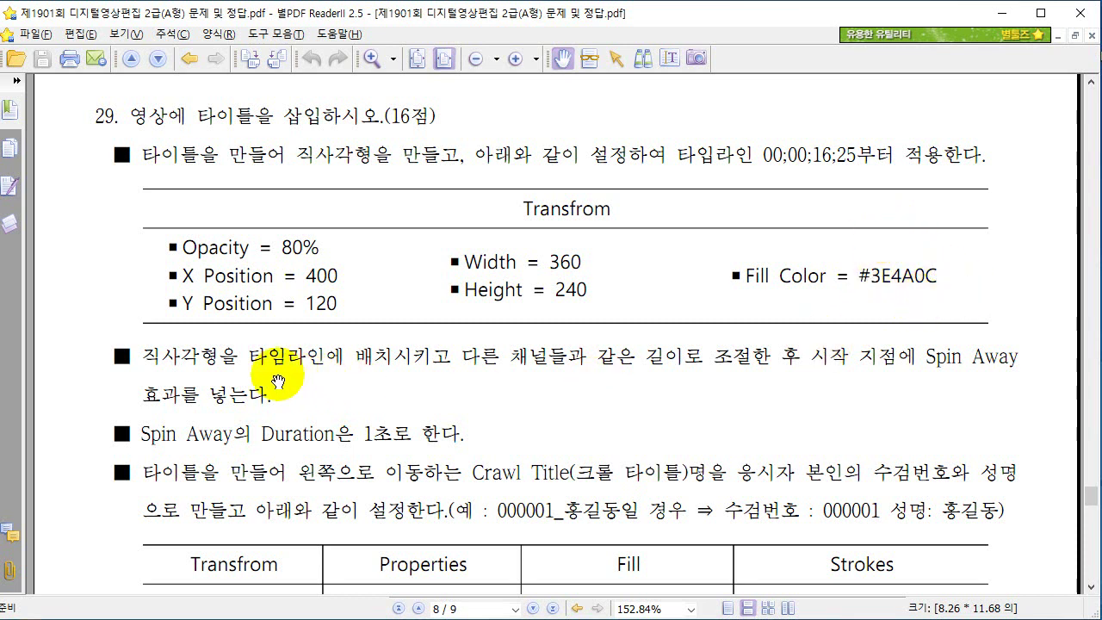
{"action": "key", "text": "alt+Tab"}
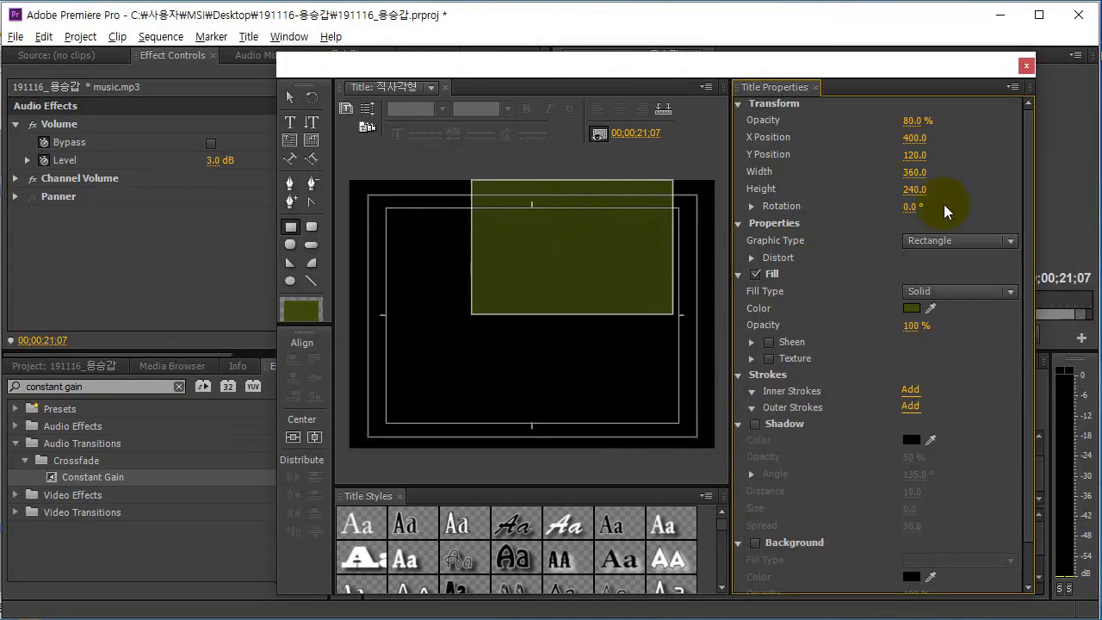
{"action": "left_click", "coordinate": [1026, 66]}
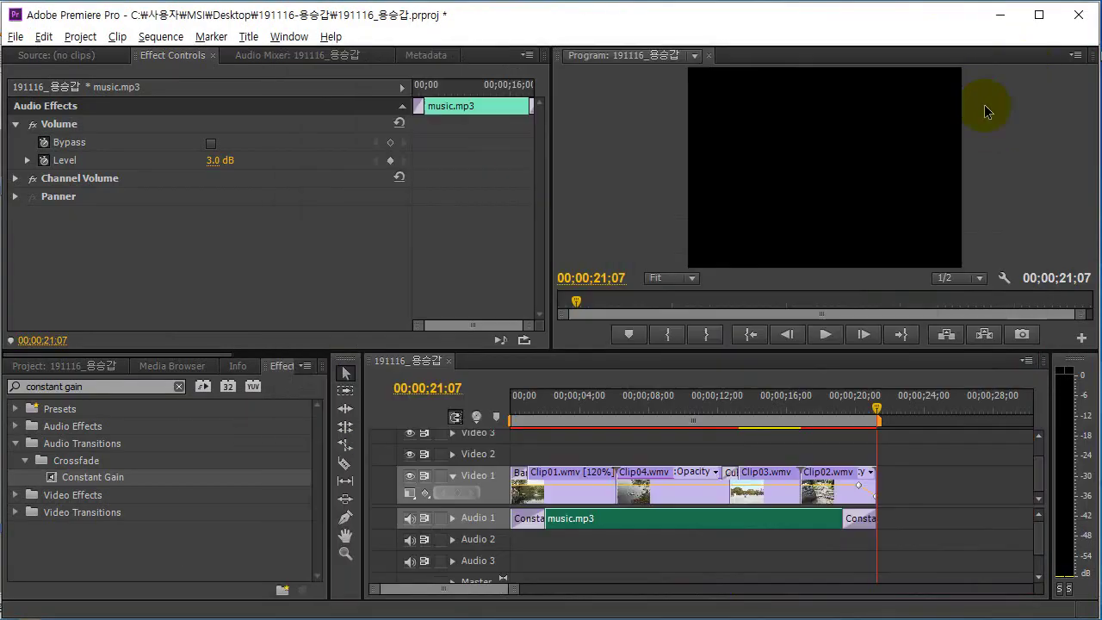
Drag the 직사각형 title from the Project panel onto Video 2 at the playhead.
{"action": "left_click", "coordinate": [36, 366]}
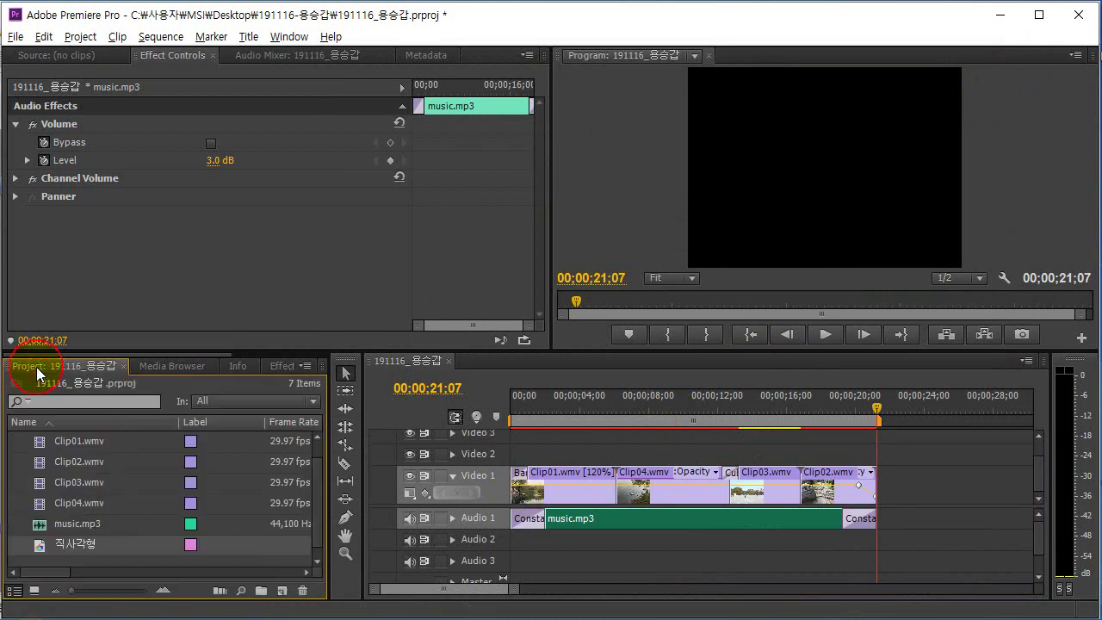
{"action": "left_click", "coordinate": [50, 543]}
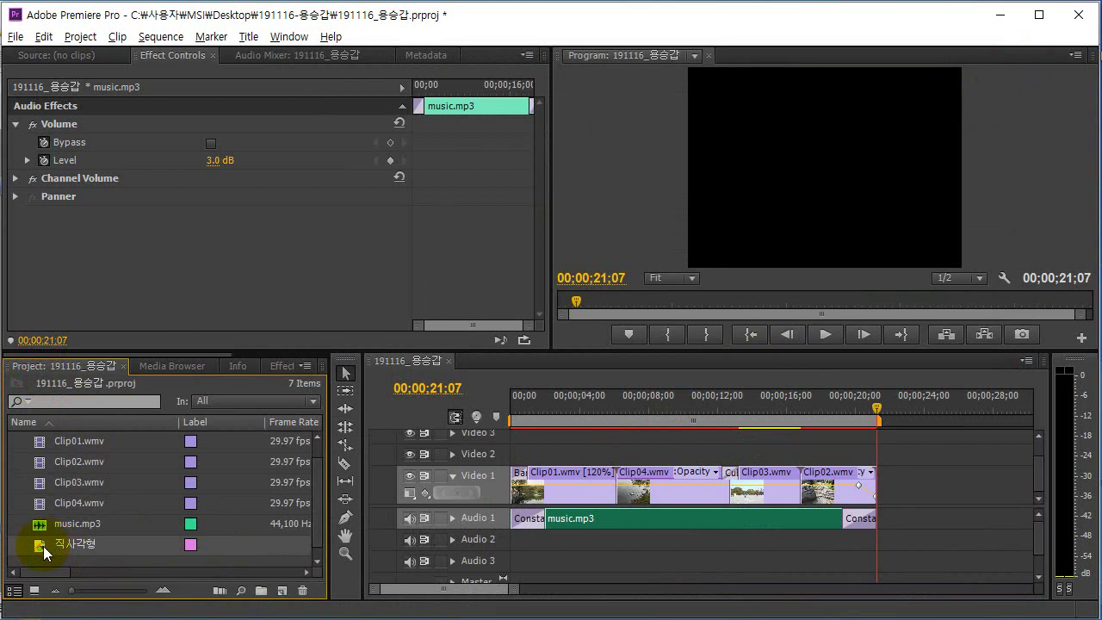
{"action": "left_click_drag", "start_coordinate": [39, 547], "coordinate": [688, 461]}
{"action": "key", "text": "alt+Tab"}
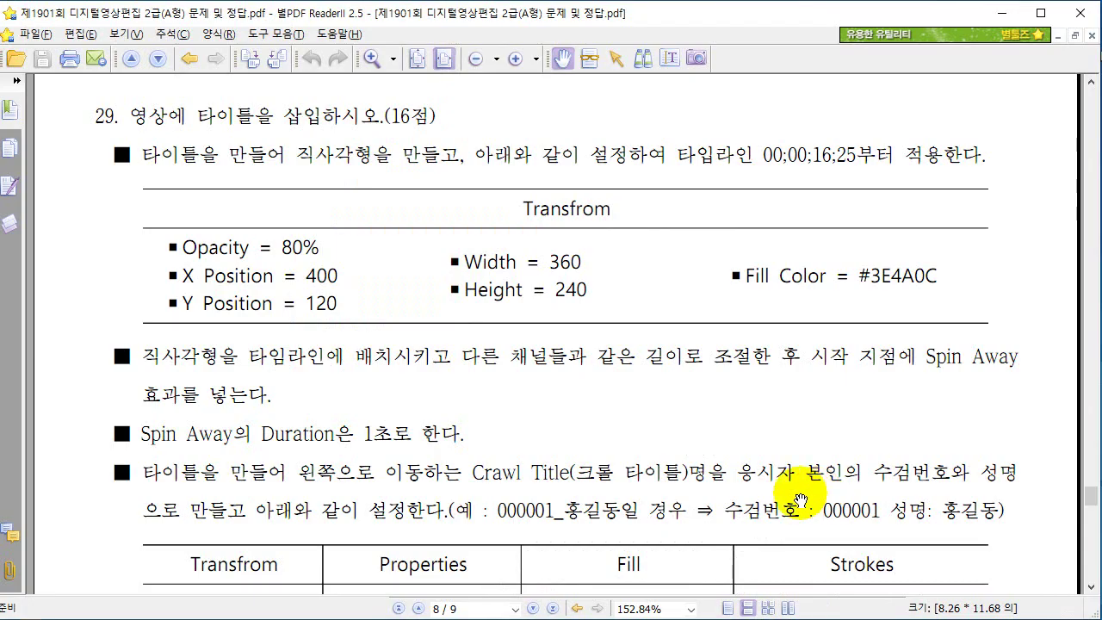
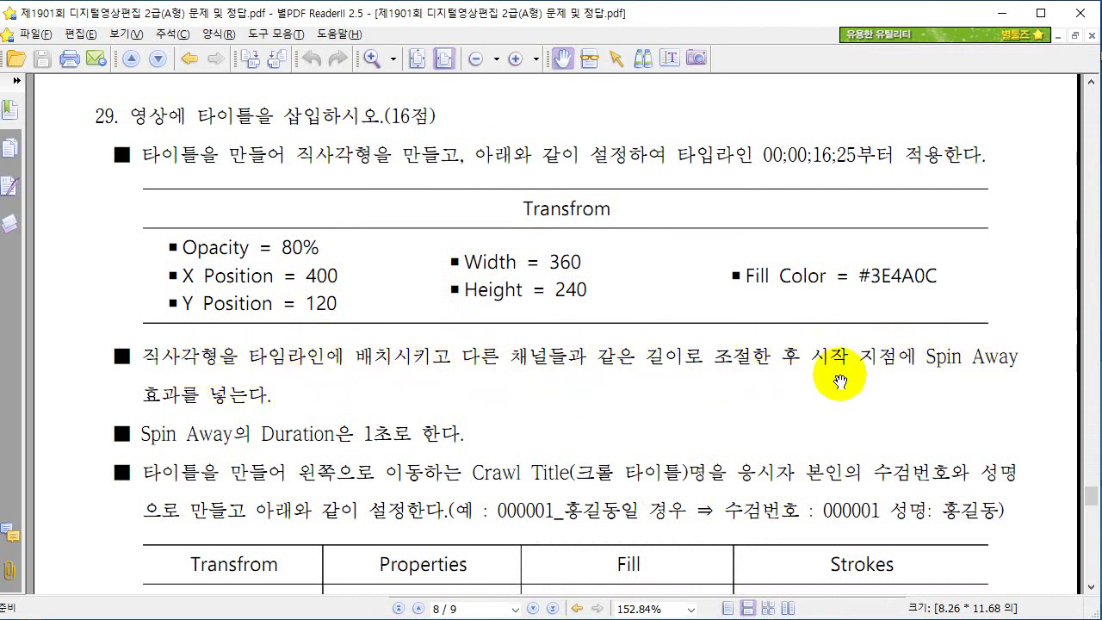
Circle the 00;00;16;25 start time in the exam PDF, then clear the mark and return to Premiere Pro.
{"action": "key", "text": "ctrl+2"}
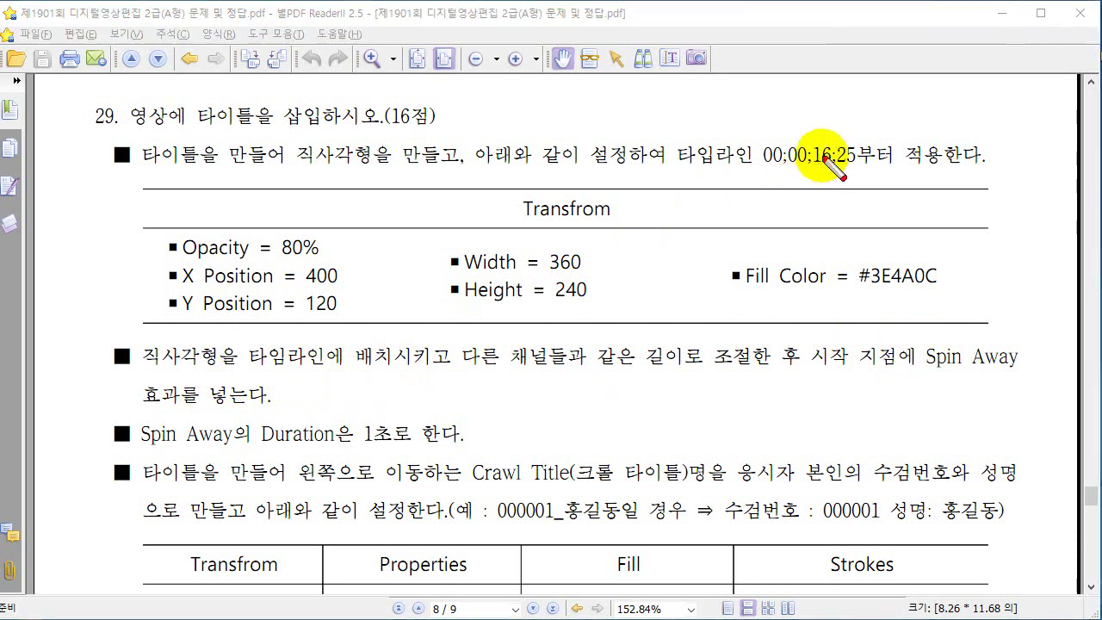
{"action": "mouse_move", "coordinate": [753, 179]}
{"action": "left_mouse_down"}
{"action": "mouse_move", "coordinate": [871, 170]}
{"action": "mouse_move", "coordinate": [856, 121]}
{"action": "left_mouse_up"}
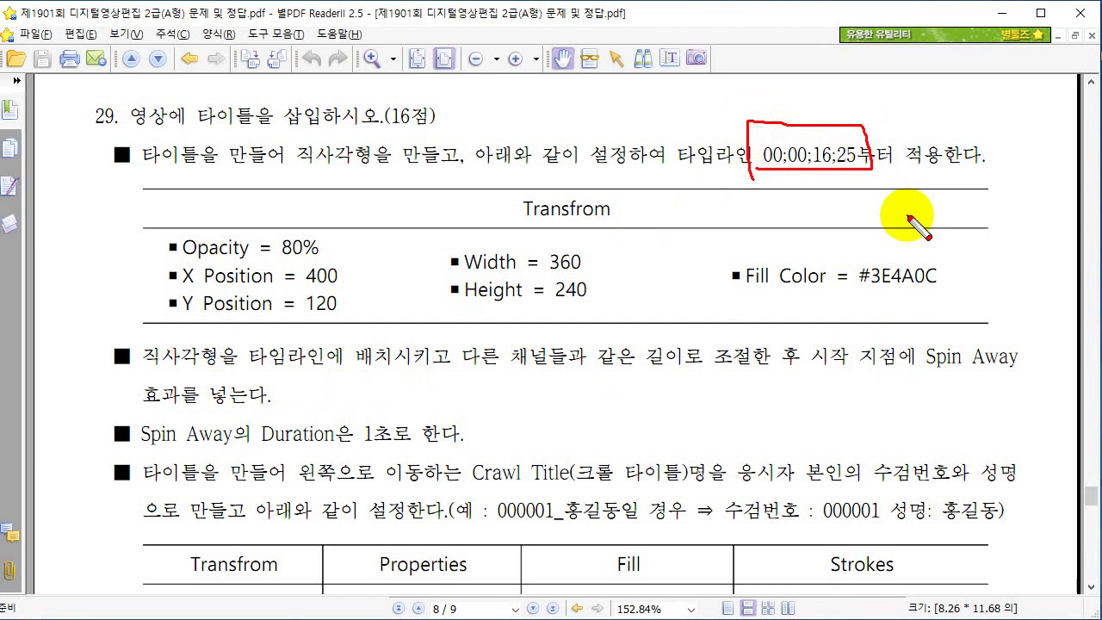
{"action": "key", "text": "Escape"}
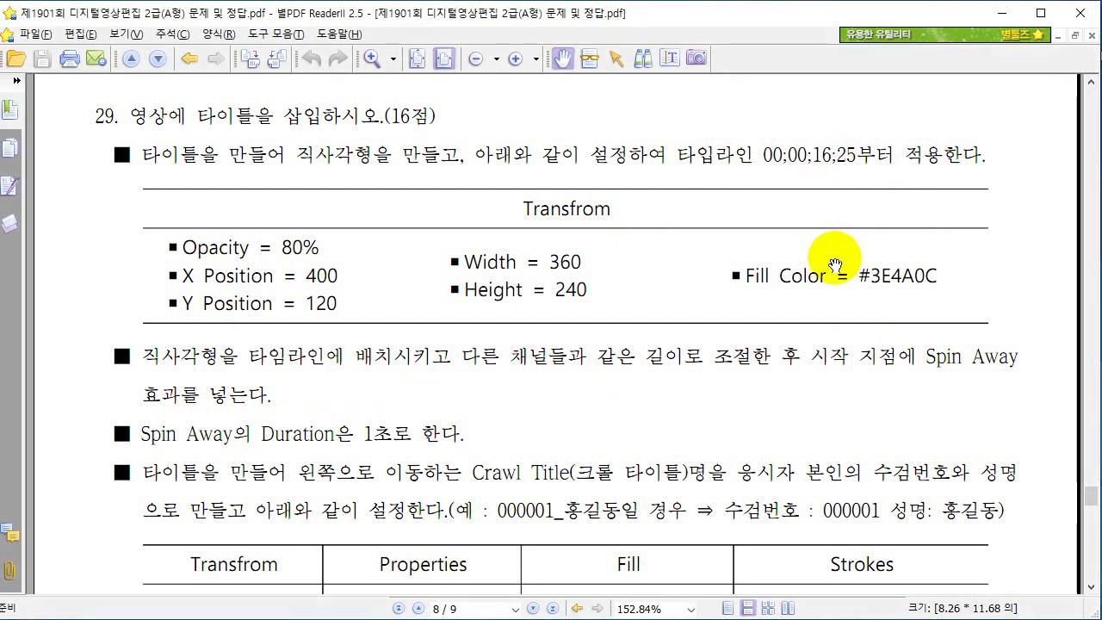
{"action": "key", "text": "alt+Tab"}
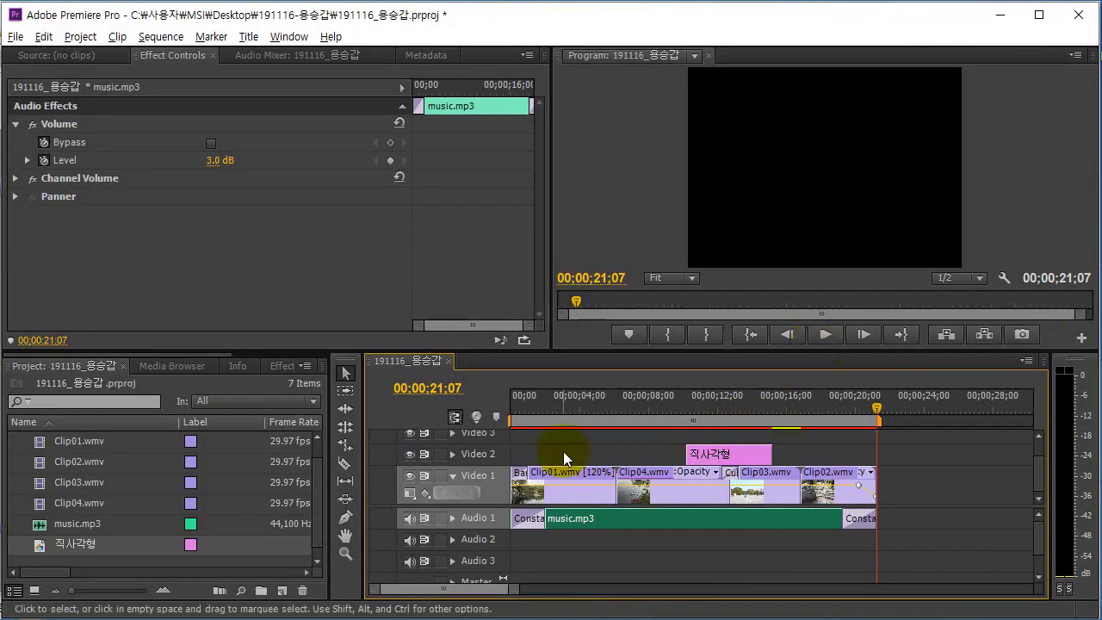
Move the playhead to 00;00;16;25 and slide the 직사각형 clip to start there.
{"action": "left_click", "coordinate": [429, 388]}
{"action": "type", "text": "16;25"}
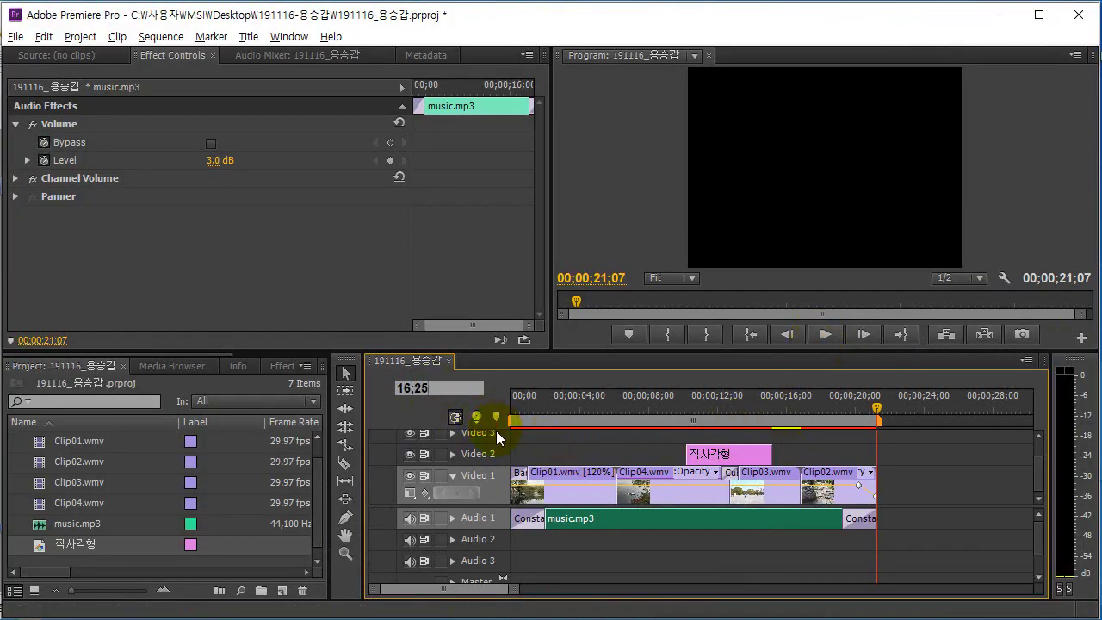
{"action": "key", "text": "Return"}
{"action": "key", "text": "alt+Tab"}
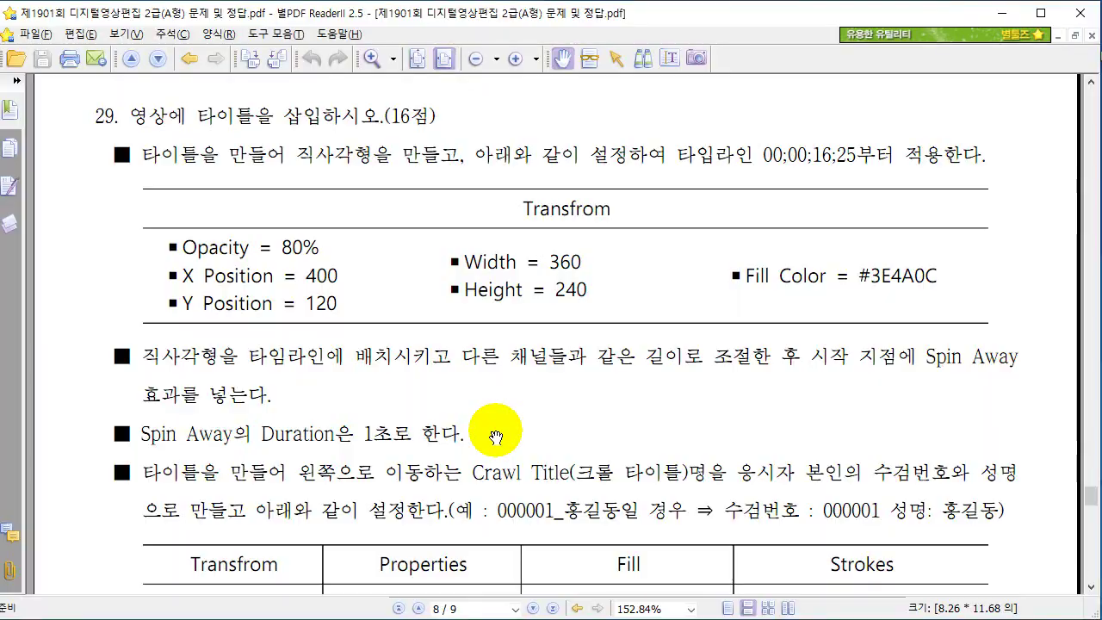
{"action": "key", "text": "alt+Tab"}
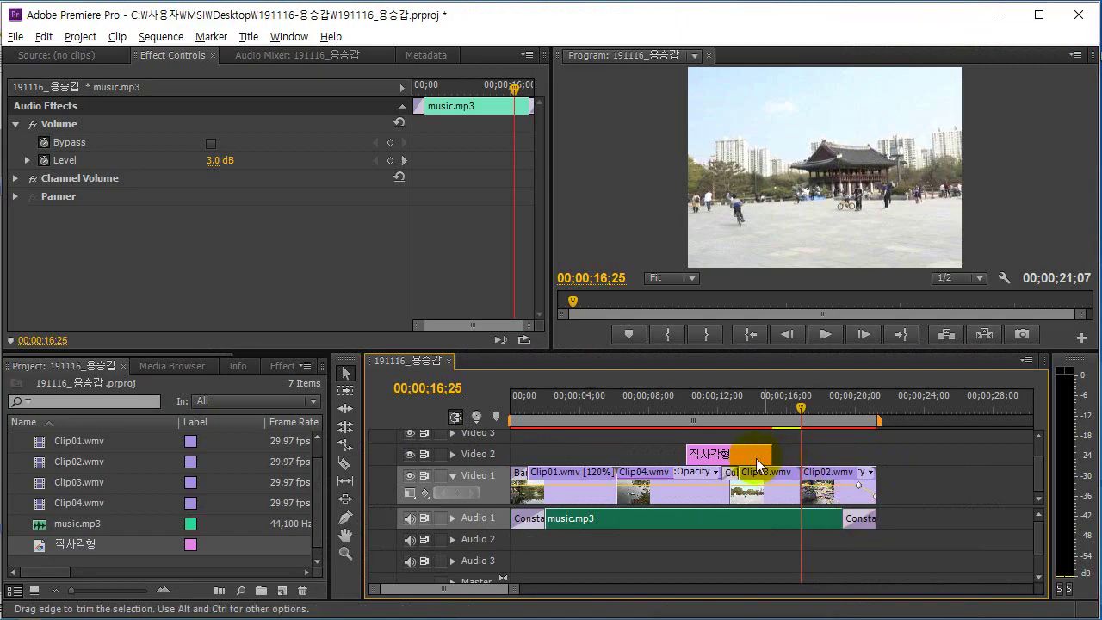
{"action": "left_click_drag", "start_coordinate": [749, 454], "coordinate": [853, 457]}
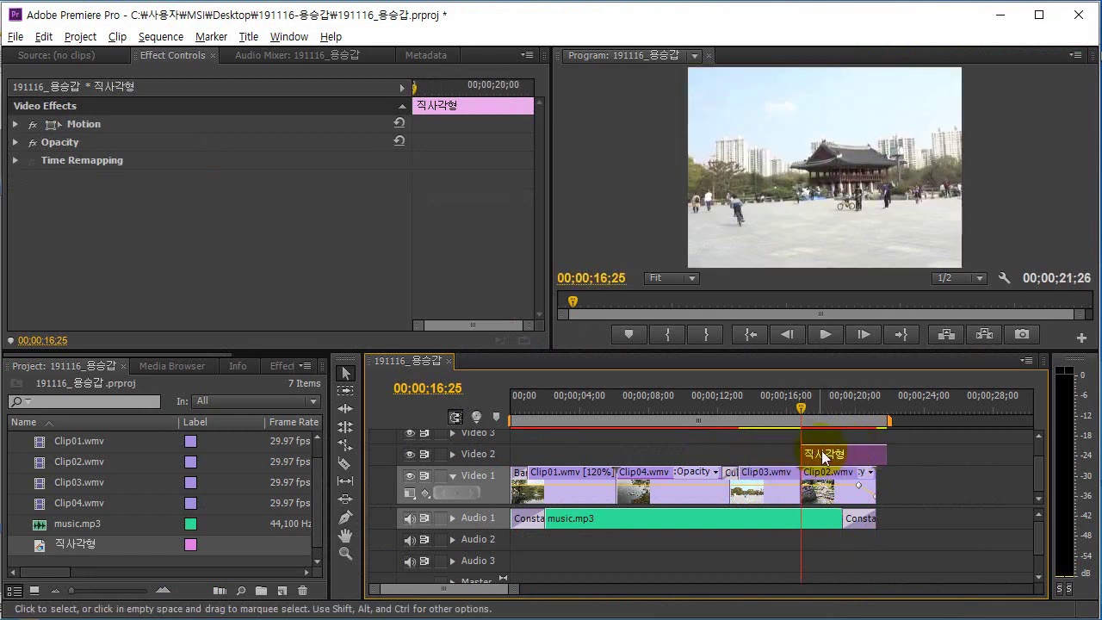
Trim the 직사각형 clip's end to 00;00;21;07 so it ends with the other tracks.
{"action": "key", "text": "alt+Tab"}
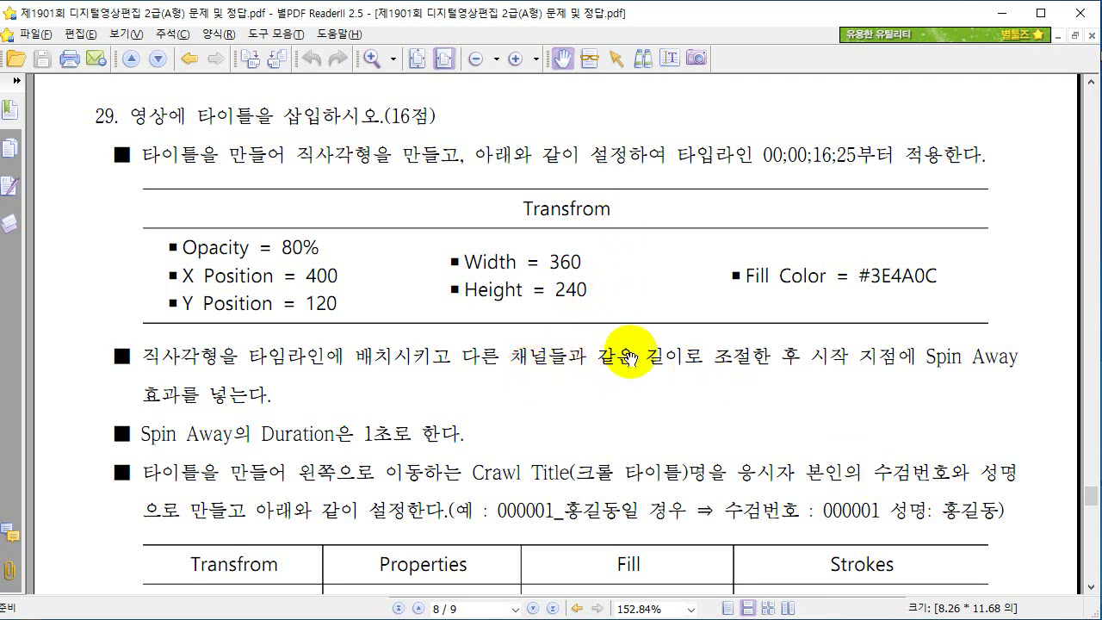
{"action": "key", "text": "alt+Tab"}
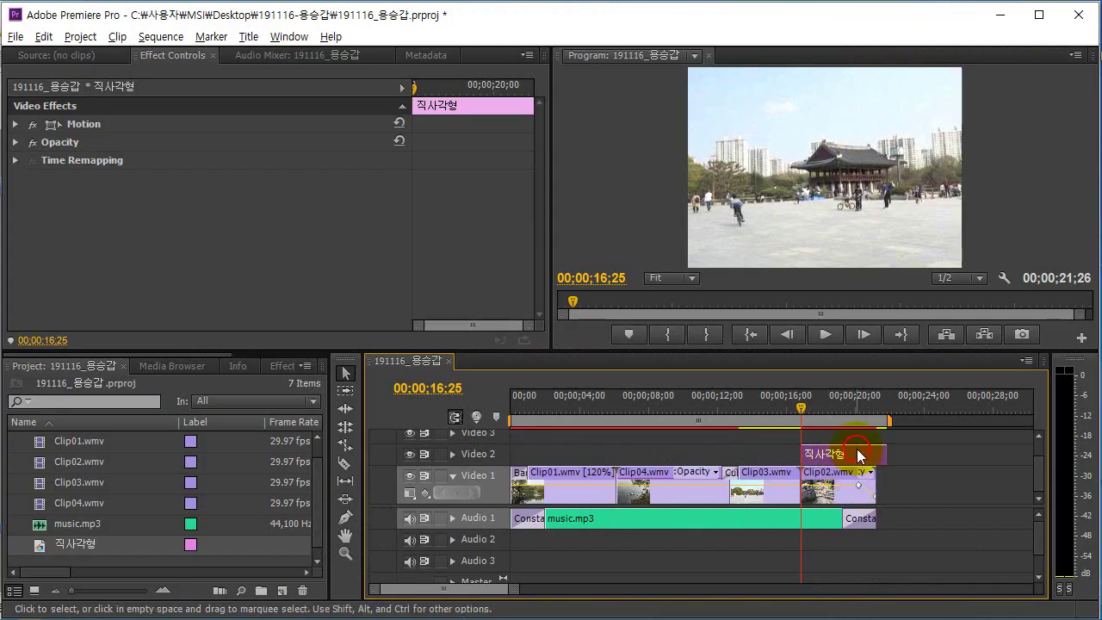
{"action": "left_click_drag", "start_coordinate": [883, 454], "coordinate": [866, 453]}
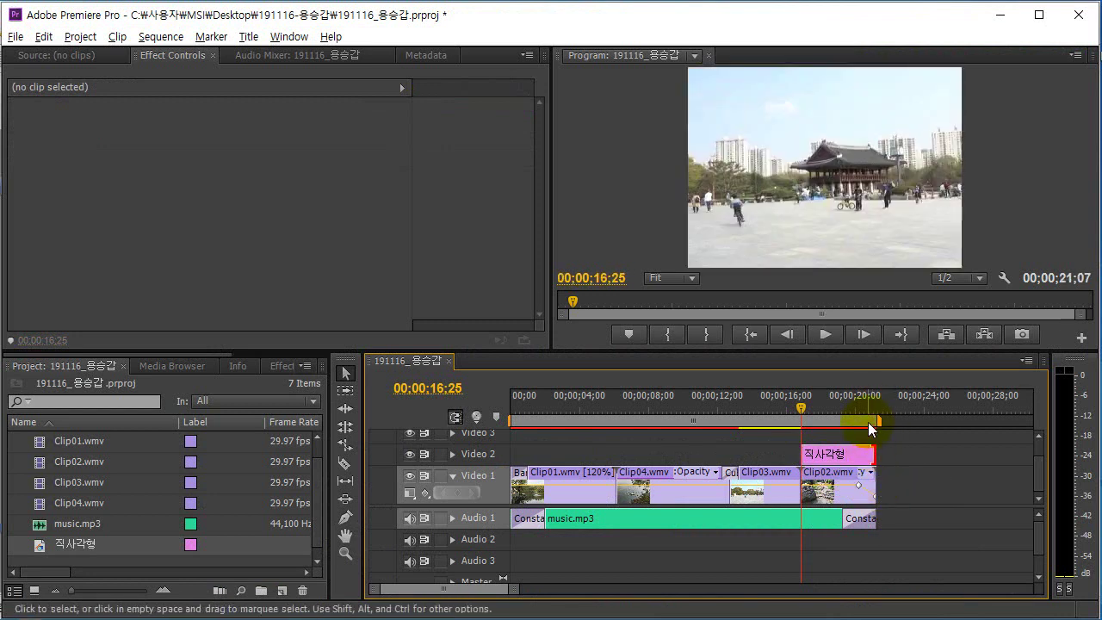
{"action": "left_click", "coordinate": [907, 453]}
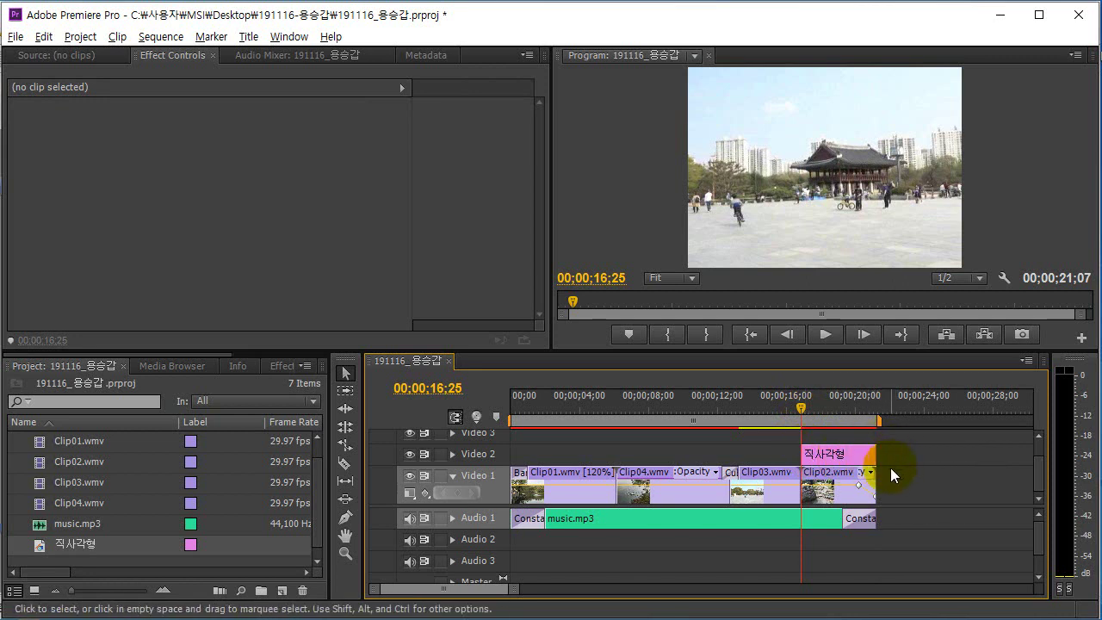
{"action": "key", "text": "alt+Tab"}
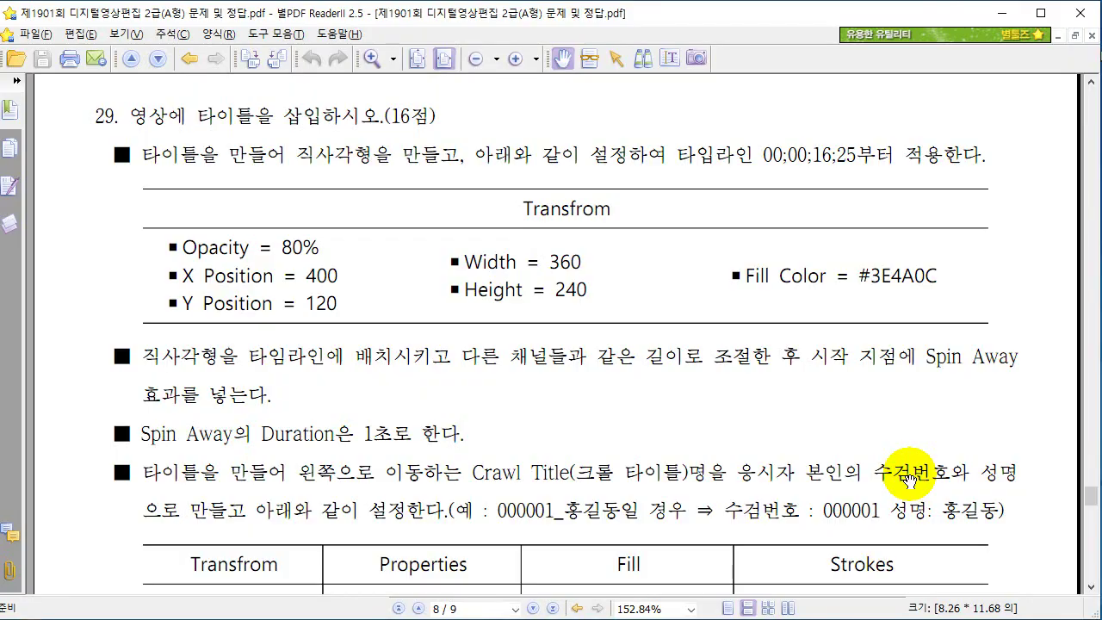
{"action": "scroll", "coordinate": [571, 335], "scroll_direction": "down", "scroll_amount": 1}
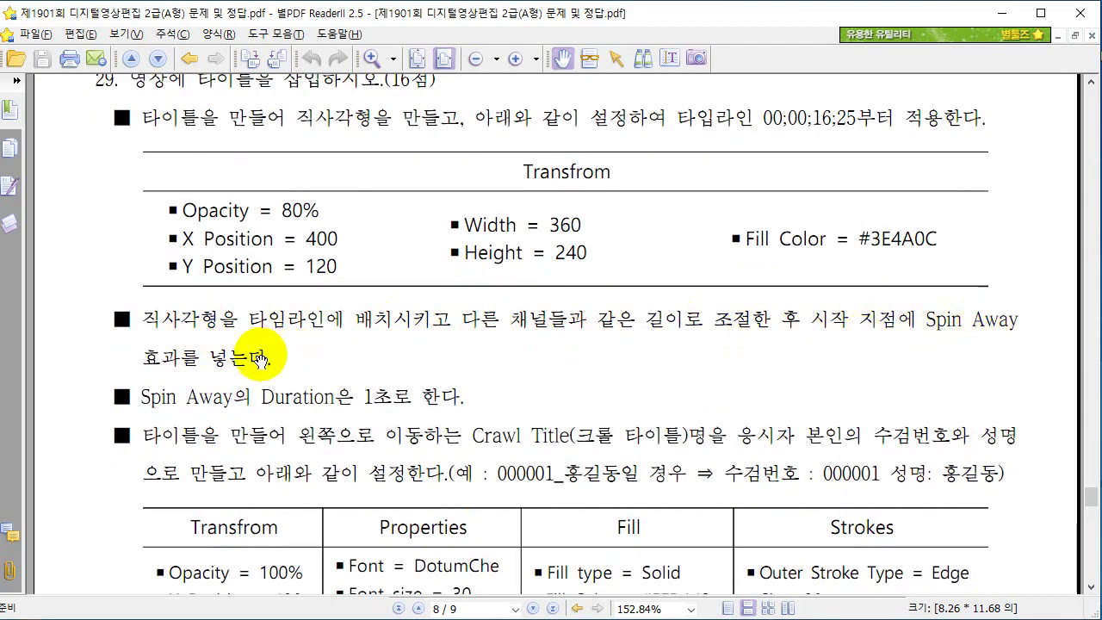
{"action": "key", "text": "alt+Tab"}
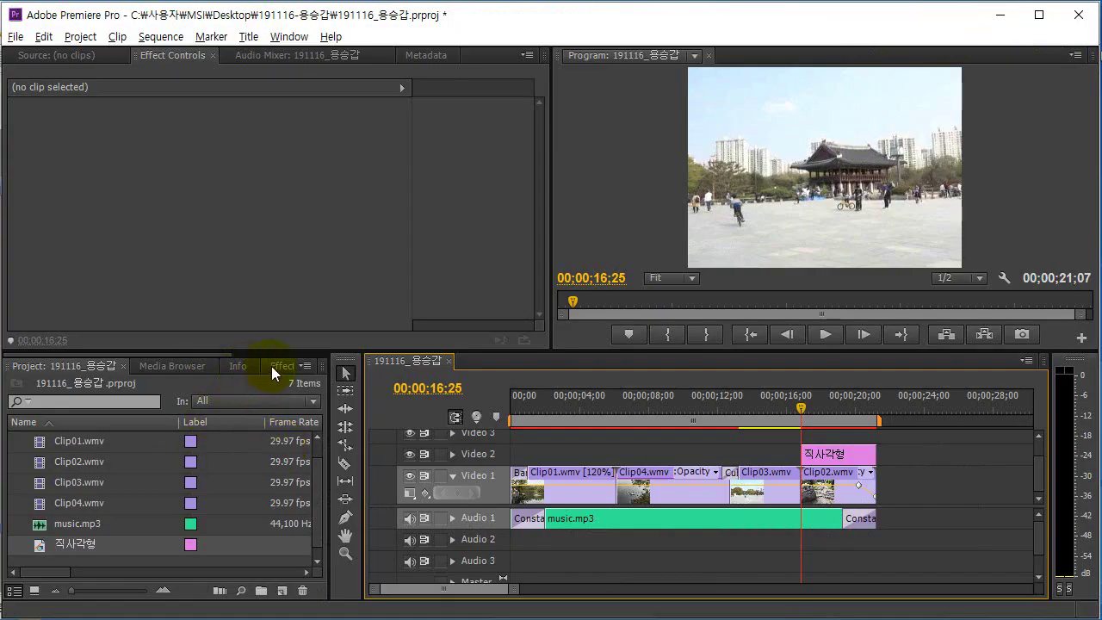
Search 'spin away' and apply the 1-second 3D Motion Spin Away transition to the 직사각형 clip's start.
{"action": "left_click", "coordinate": [271, 366]}
{"action": "left_click_drag", "start_coordinate": [141, 386], "coordinate": [20, 387]}
{"action": "type", "text": "s"}
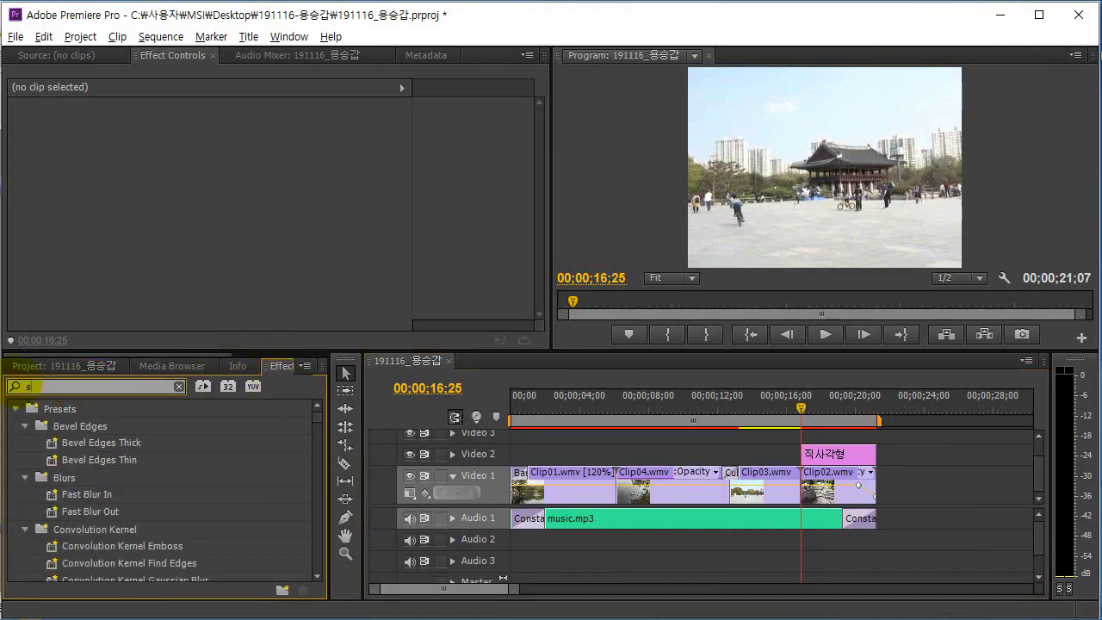
{"action": "type", "text": "pin away"}
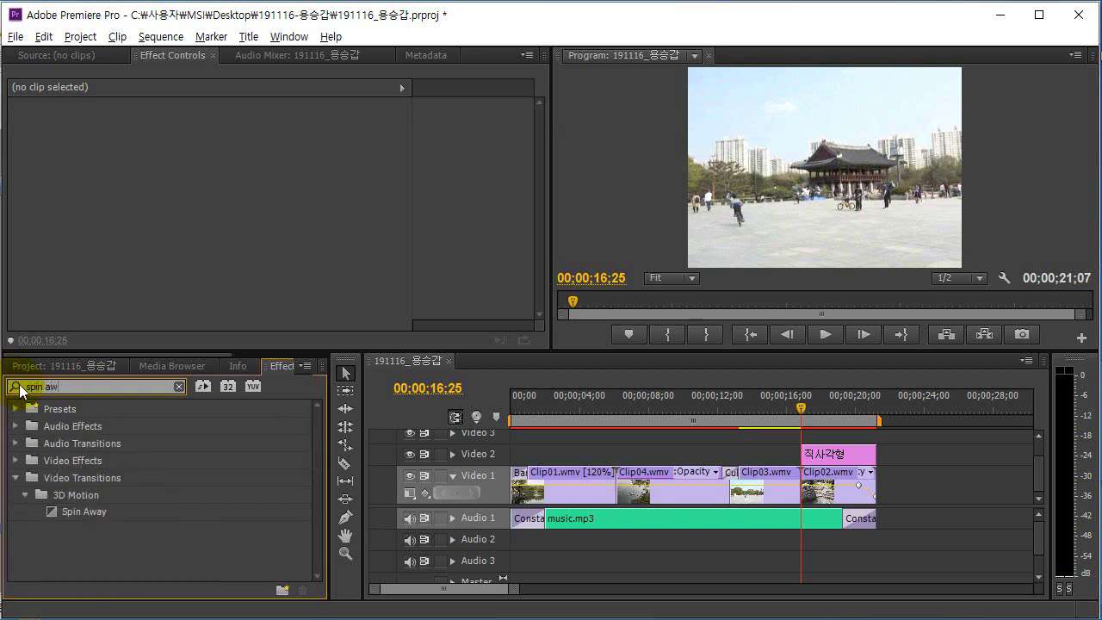
{"action": "left_click", "coordinate": [95, 513]}
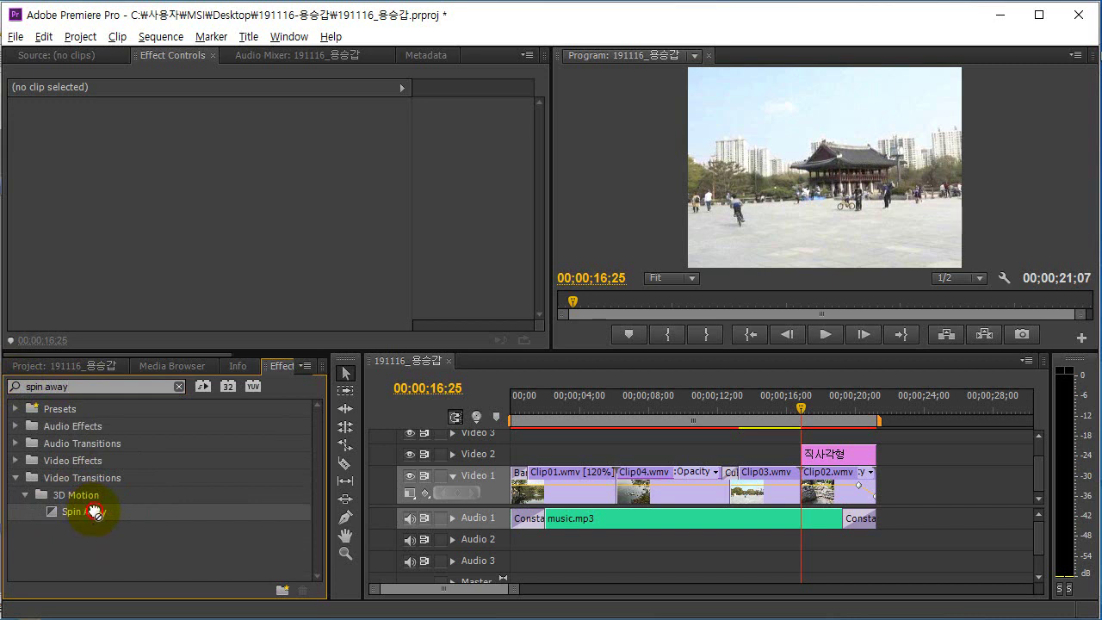
{"action": "left_click_drag", "start_coordinate": [95, 512], "coordinate": [827, 456]}
{"action": "key", "text": "alt+Tab"}
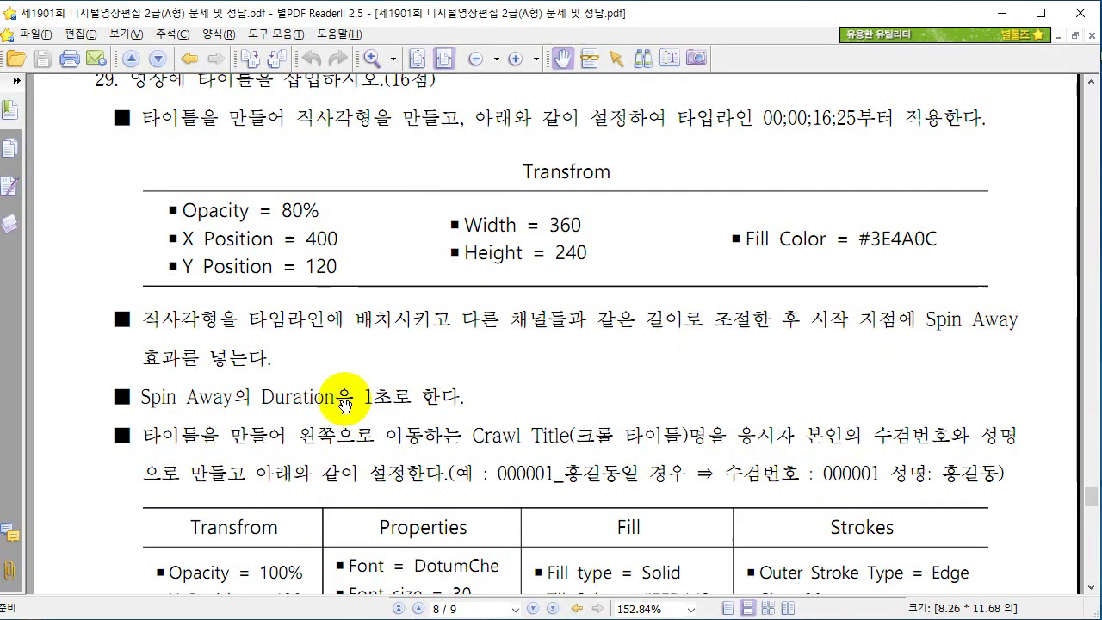
{"action": "key", "text": "alt+Tab"}
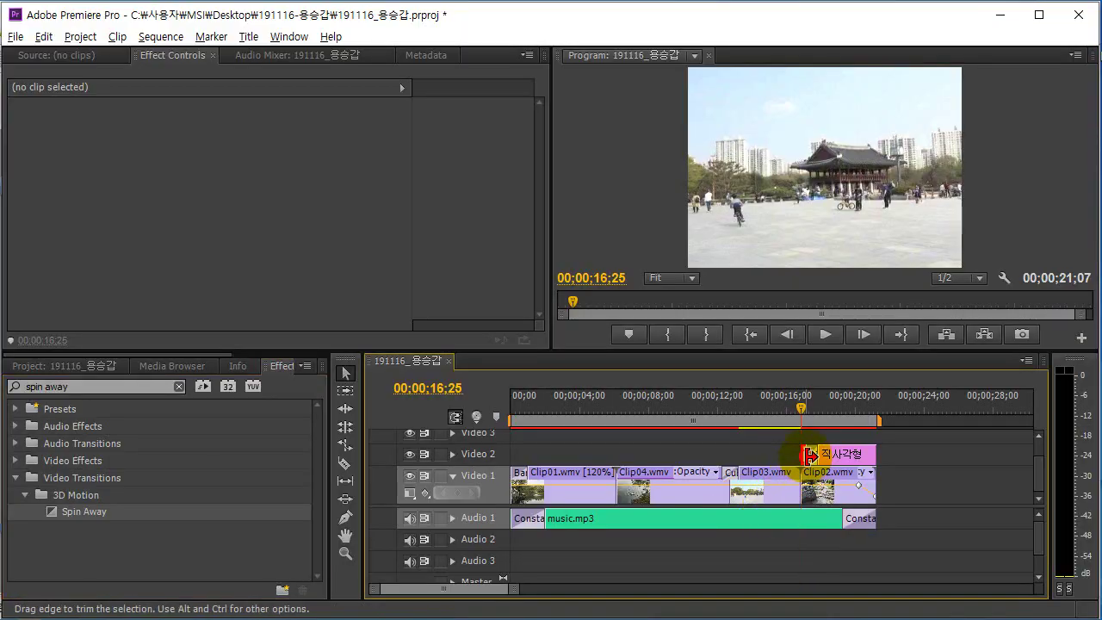
{"action": "left_click", "coordinate": [810, 454]}
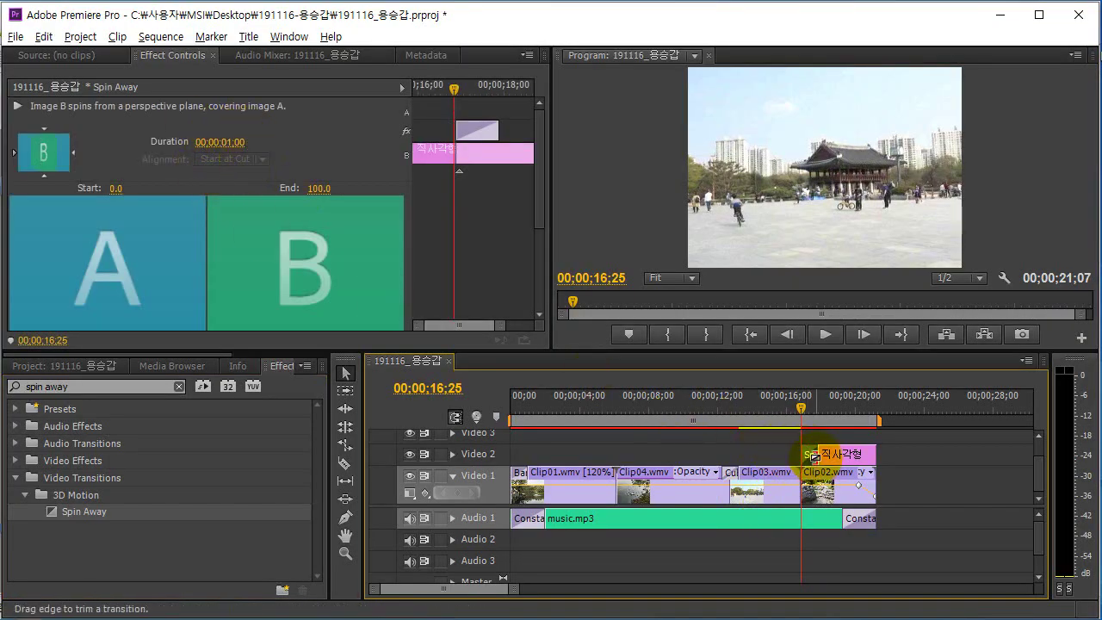
{"action": "key", "text": "alt+Tab"}
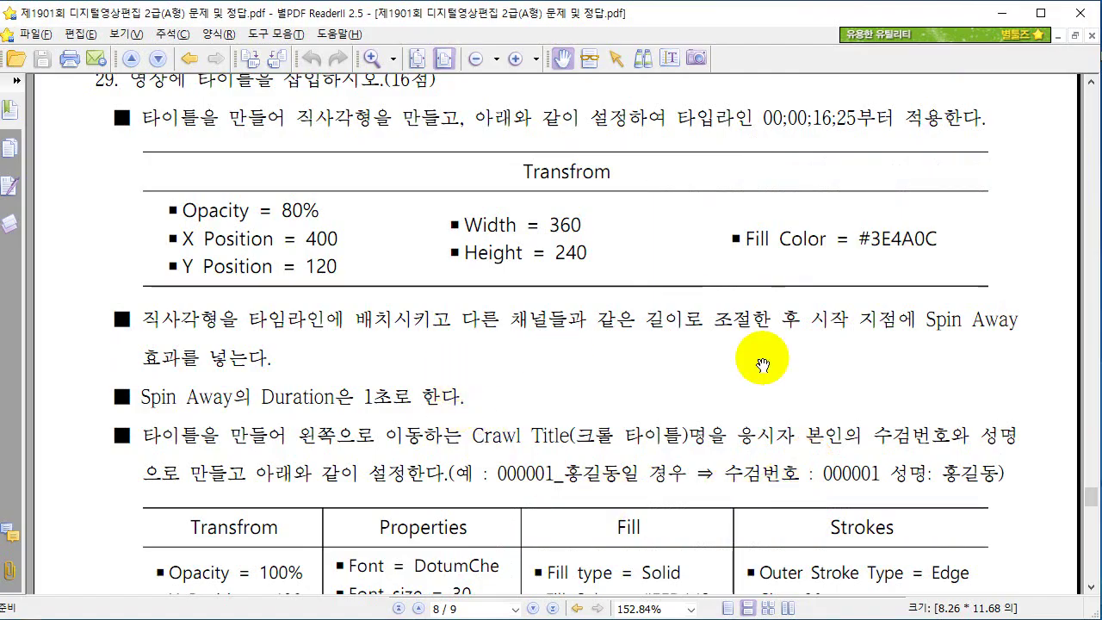
Scroll the exam PDF to the Crawl Title settings table, read it, and return to Premiere Pro.
{"action": "scroll", "coordinate": [280, 396], "scroll_direction": "down", "scroll_amount": 1}
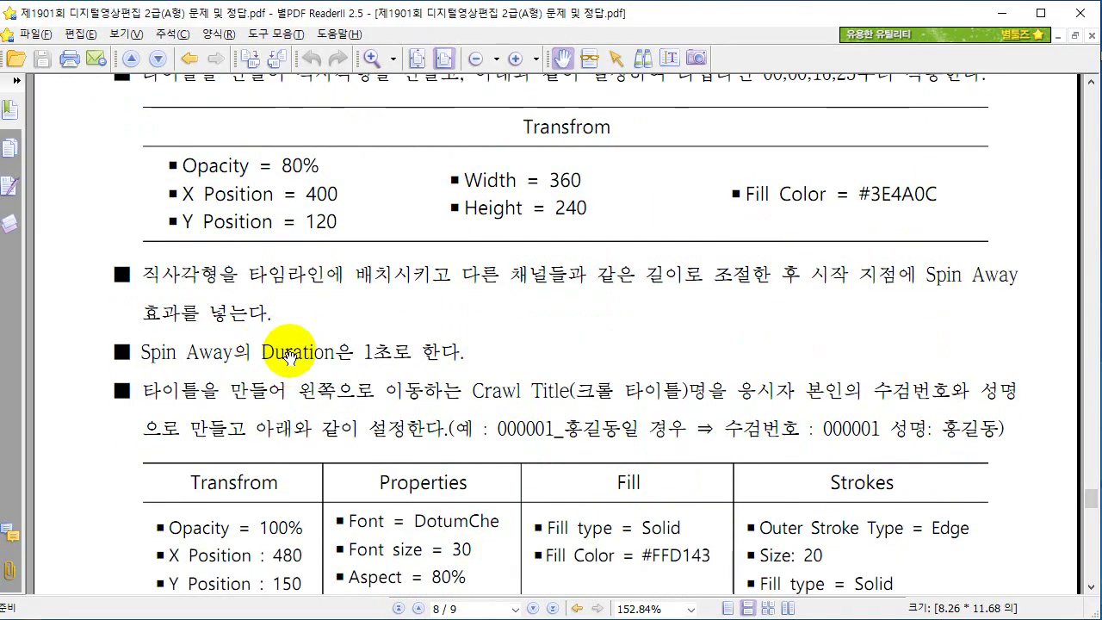
{"action": "scroll", "coordinate": [362, 354], "scroll_direction": "down", "scroll_amount": 5}
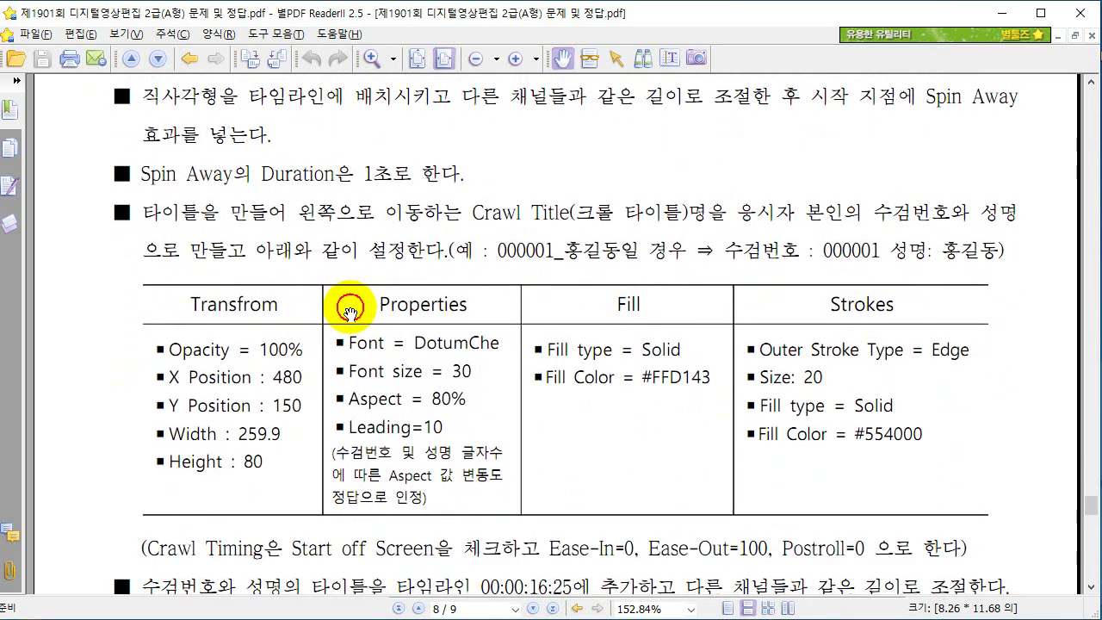
{"action": "scroll", "coordinate": [379, 381], "scroll_direction": "down", "scroll_amount": 1}
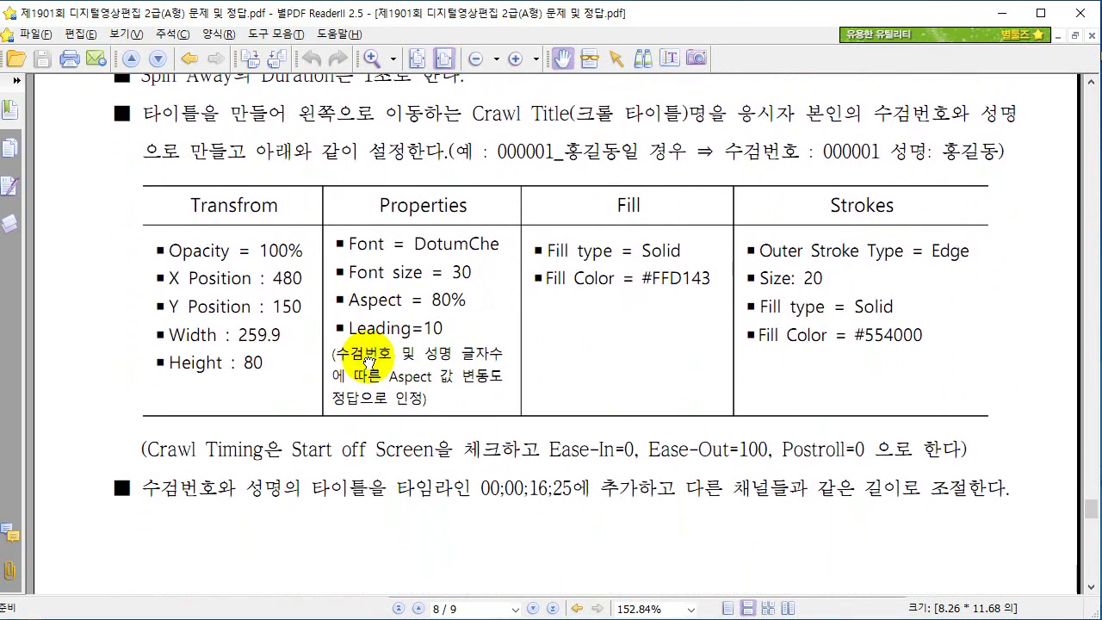
{"action": "scroll", "coordinate": [384, 362], "scroll_direction": "up", "scroll_amount": 1}
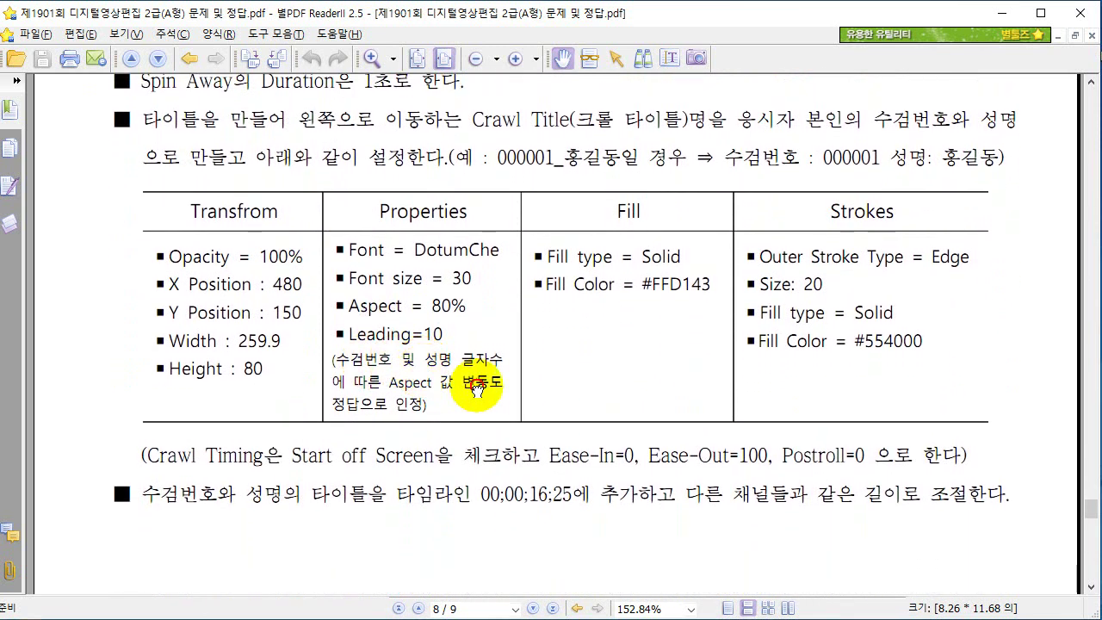
{"action": "left_click_drag", "start_coordinate": [477, 387], "coordinate": [480, 372]}
{"action": "key", "text": "alt+Tab"}
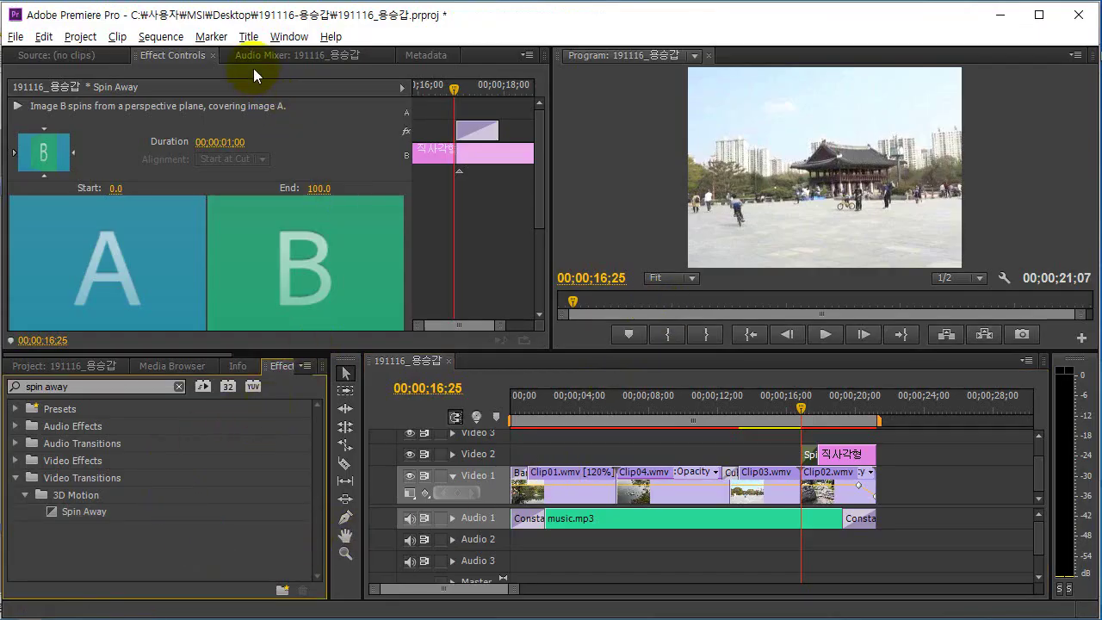
Create a new Default Crawl title named 크롤타이틀, then bring the PDF instructions back up.
{"action": "left_click", "coordinate": [250, 41]}
{"action": "mouse_move", "coordinate": [413, 59]}
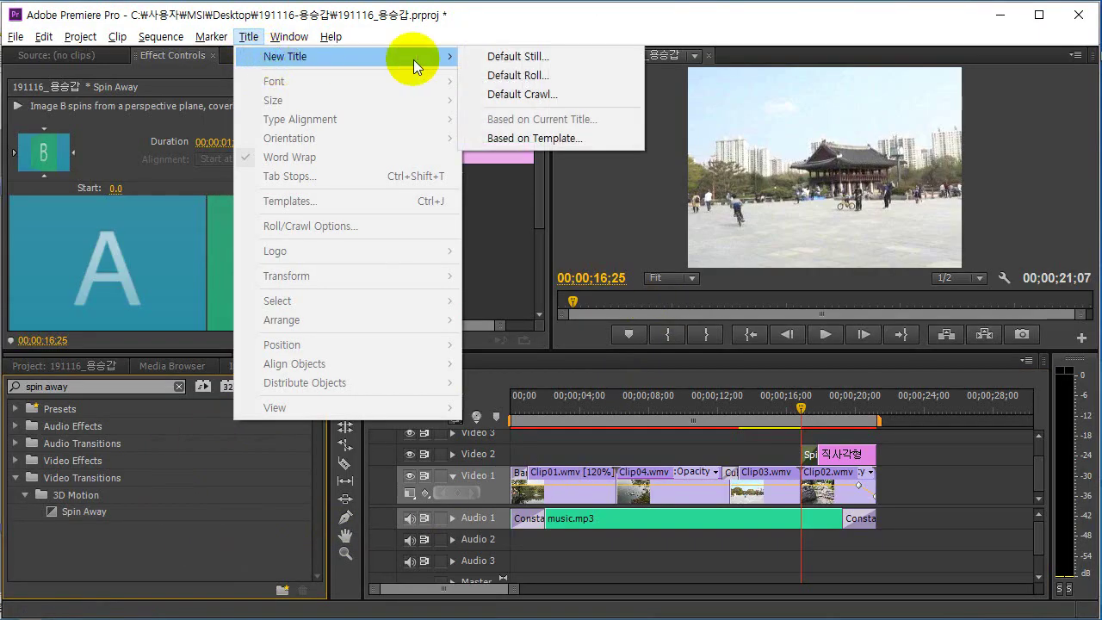
{"action": "left_click", "coordinate": [528, 100]}
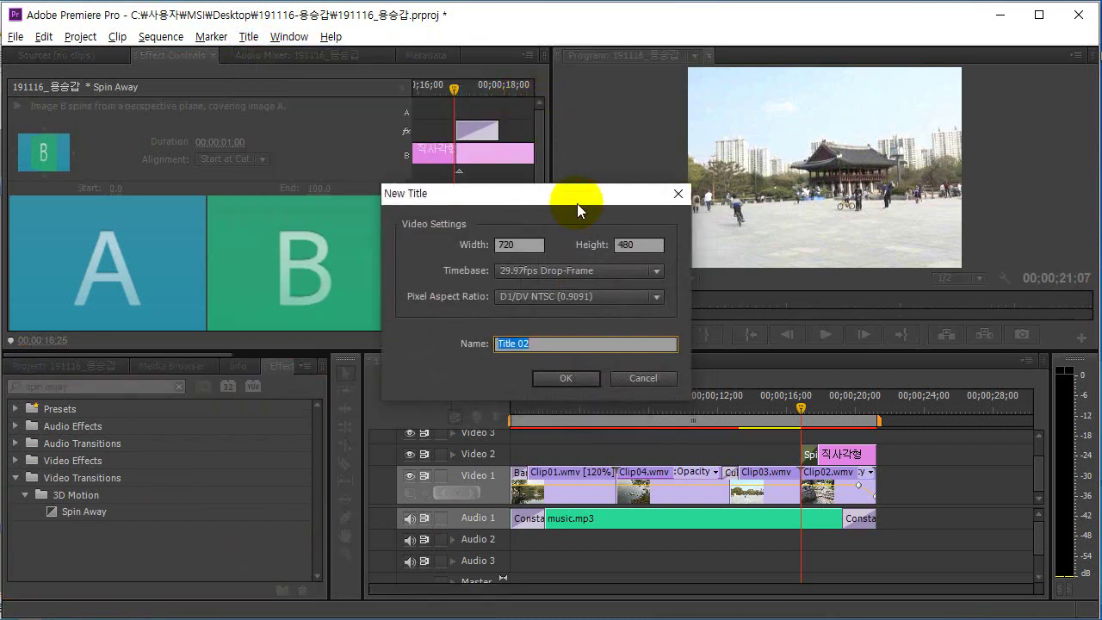
{"action": "left_click_drag", "start_coordinate": [577, 203], "coordinate": [573, 199]}
{"action": "type", "text": "크롤 타"}
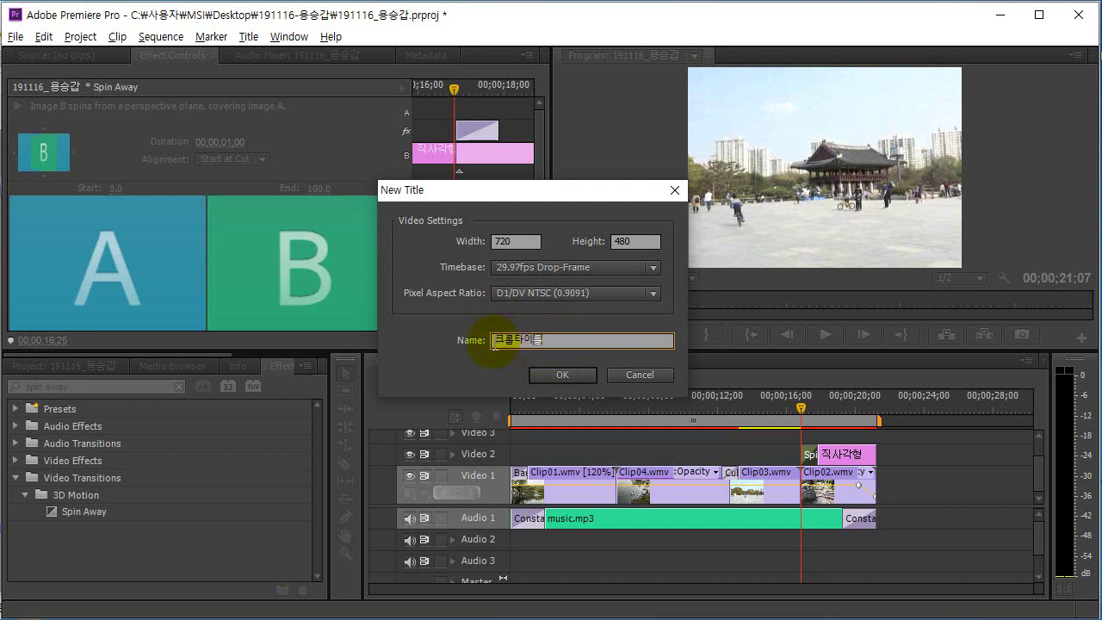
{"action": "left_click", "coordinate": [559, 376]}
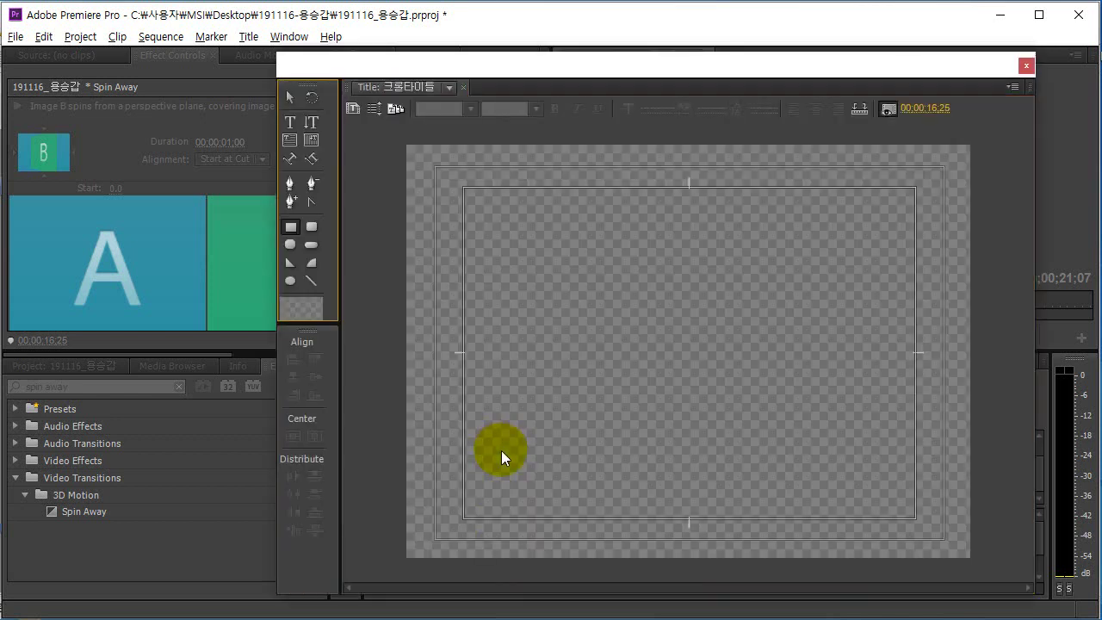
{"action": "key", "text": "alt+Tab"}
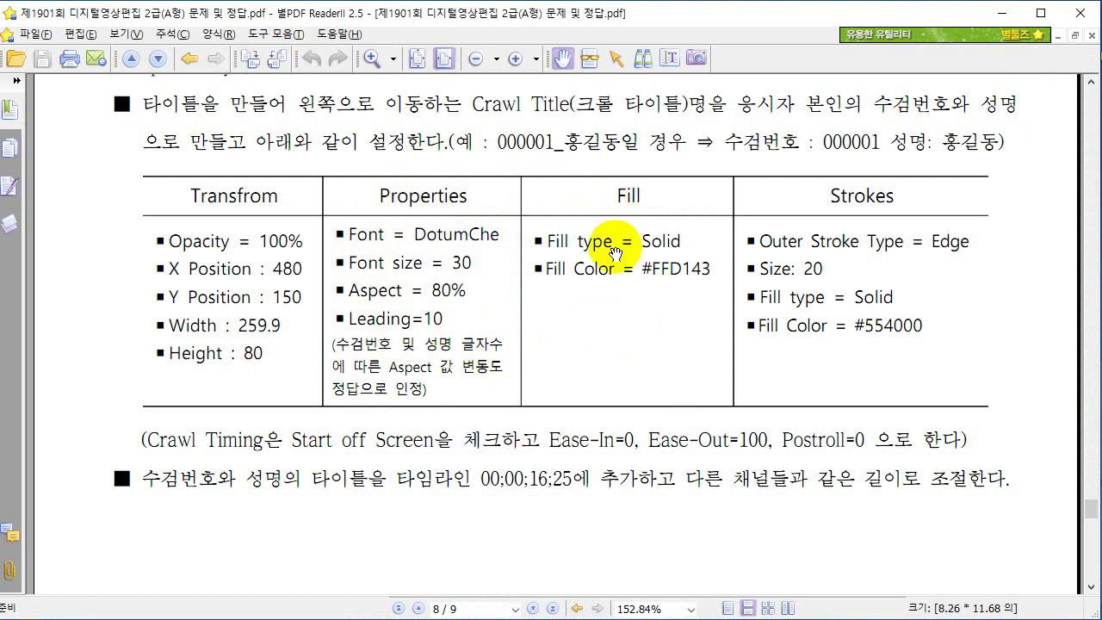
Annotate the examinee number and name example and the Strokes / Outer Stroke settings in red.
{"action": "left_click_drag", "start_coordinate": [736, 155], "coordinate": [1002, 158]}
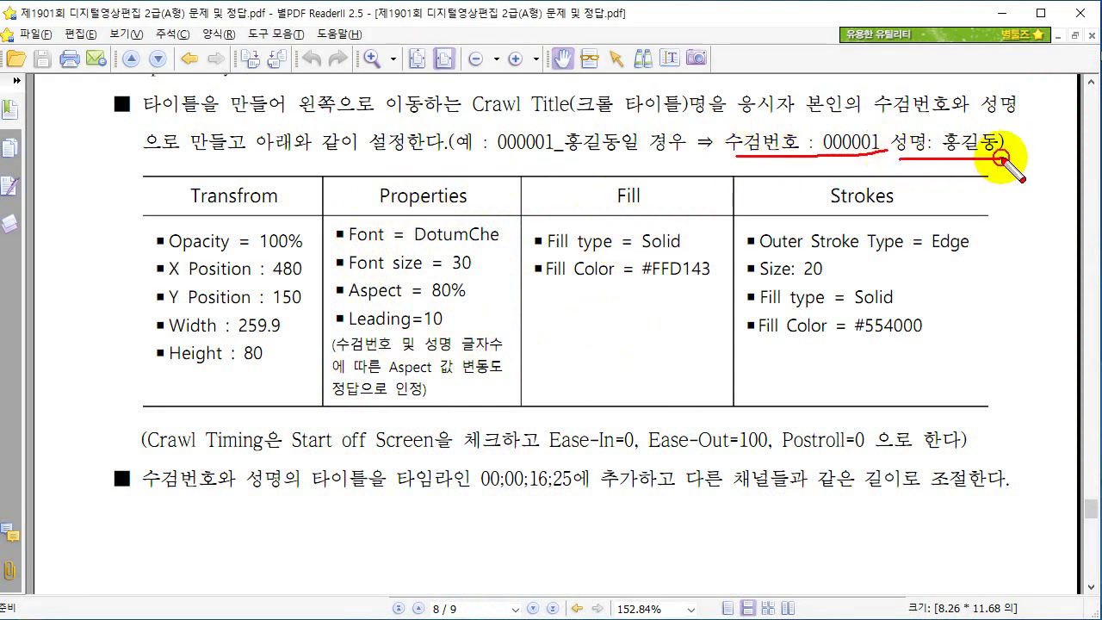
{"action": "mouse_move", "coordinate": [882, 138]}
{"action": "left_mouse_down"}
{"action": "mouse_move", "coordinate": [805, 164]}
{"action": "mouse_move", "coordinate": [726, 137]}
{"action": "mouse_move", "coordinate": [861, 125]}
{"action": "mouse_move", "coordinate": [868, 159]}
{"action": "mouse_move", "coordinate": [887, 149]}
{"action": "left_mouse_up"}
{"action": "mouse_move", "coordinate": [947, 168]}
{"action": "left_mouse_down"}
{"action": "mouse_move", "coordinate": [897, 153]}
{"action": "mouse_move", "coordinate": [915, 130]}
{"action": "mouse_move", "coordinate": [975, 112]}
{"action": "mouse_move", "coordinate": [990, 156]}
{"action": "left_mouse_up"}
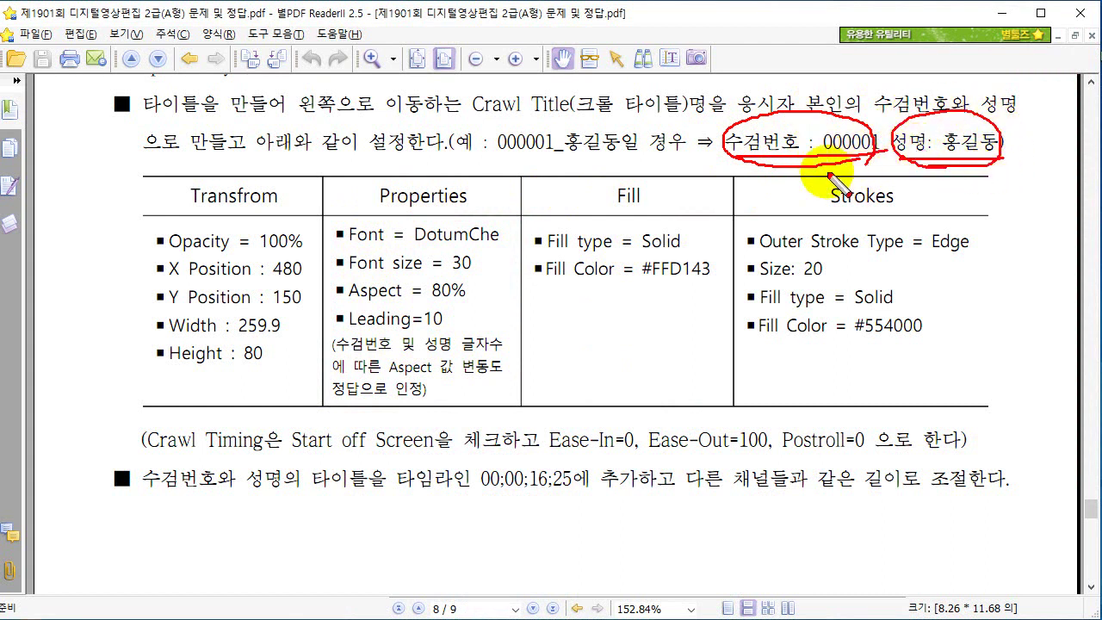
{"action": "mouse_move", "coordinate": [727, 181]}
{"action": "left_mouse_down"}
{"action": "mouse_move", "coordinate": [887, 183]}
{"action": "mouse_move", "coordinate": [731, 216]}
{"action": "left_mouse_up"}
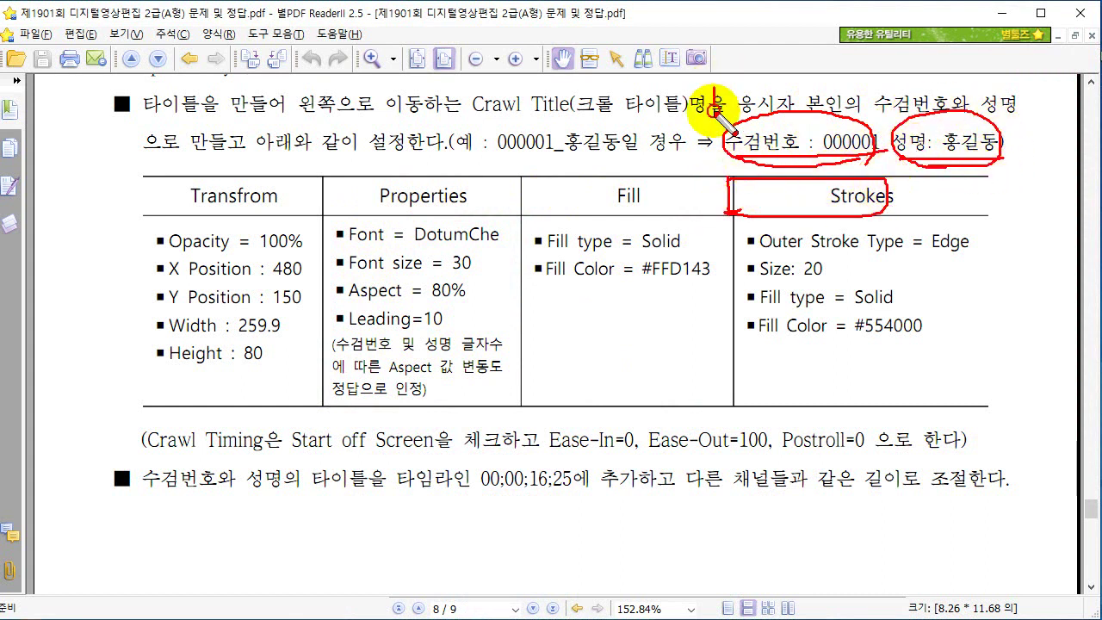
{"action": "left_click_drag", "start_coordinate": [714, 83], "coordinate": [714, 239]}
{"action": "left_click_drag", "start_coordinate": [875, 93], "coordinate": [895, 269]}
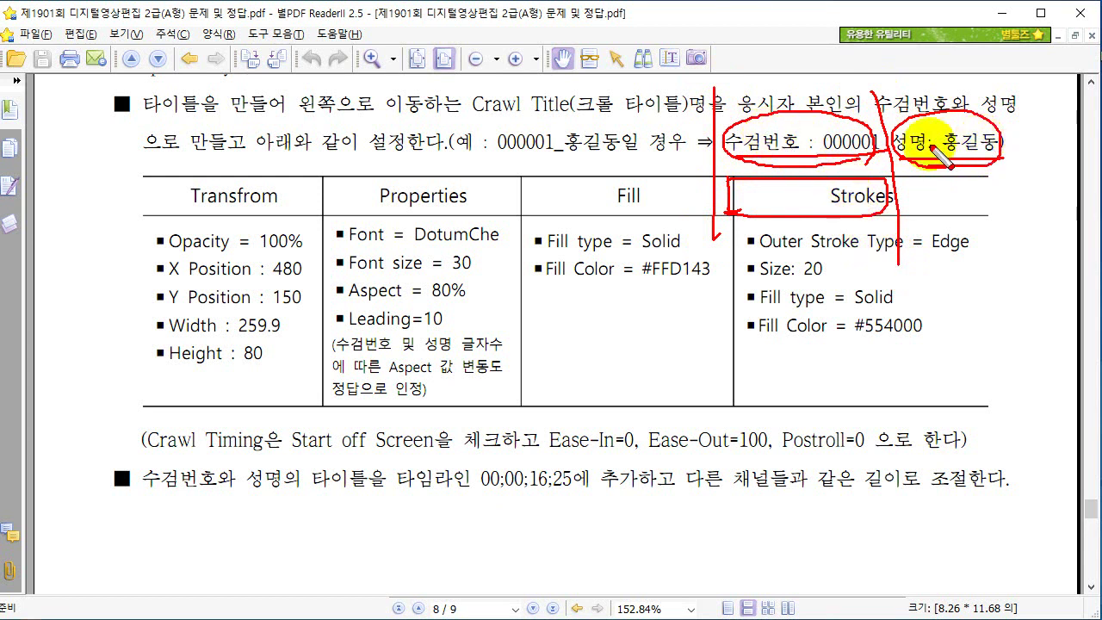
{"action": "left_click_drag", "start_coordinate": [715, 90], "coordinate": [861, 96]}
{"action": "left_click_drag", "start_coordinate": [739, 240], "coordinate": [895, 249]}
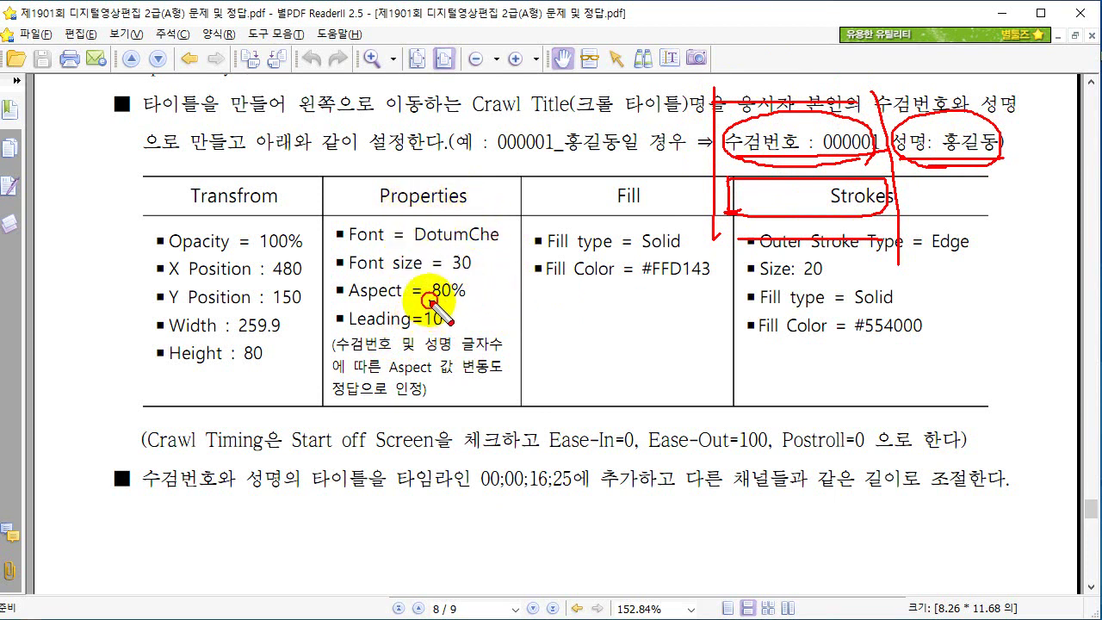
Mark the Aspect 80%, Leading, Width/Height, Opacity and Fill values, then clear all marks and return to the Titler.
{"action": "left_click_drag", "start_coordinate": [430, 302], "coordinate": [466, 302]}
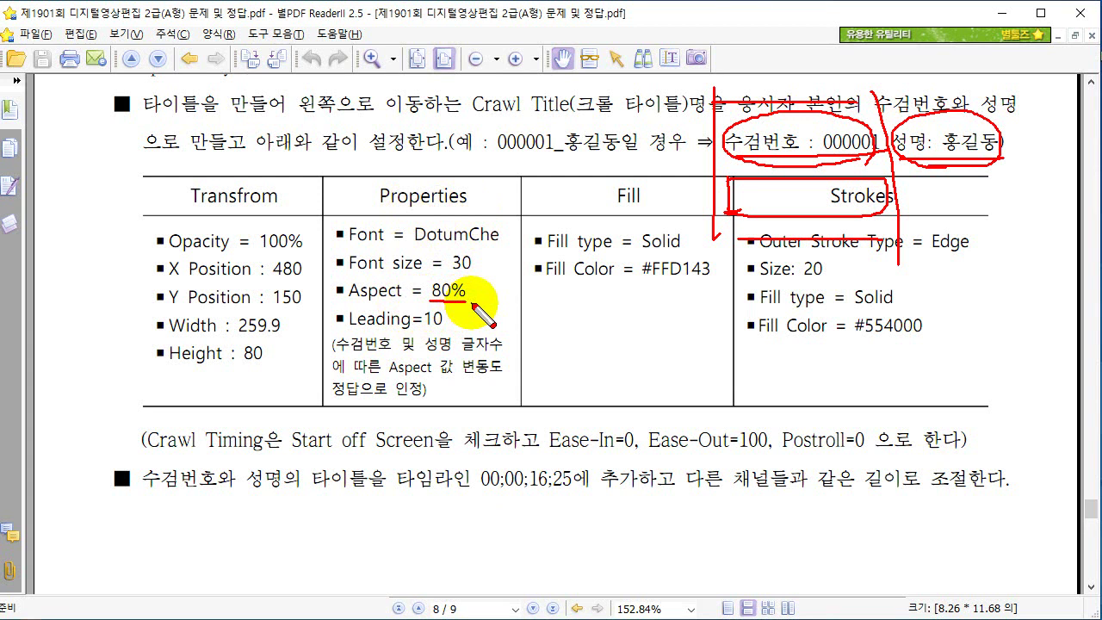
{"action": "mouse_move", "coordinate": [508, 327]}
{"action": "left_mouse_down"}
{"action": "mouse_move", "coordinate": [323, 333]}
{"action": "mouse_move", "coordinate": [332, 420]}
{"action": "mouse_move", "coordinate": [509, 420]}
{"action": "mouse_move", "coordinate": [506, 325]}
{"action": "left_mouse_up"}
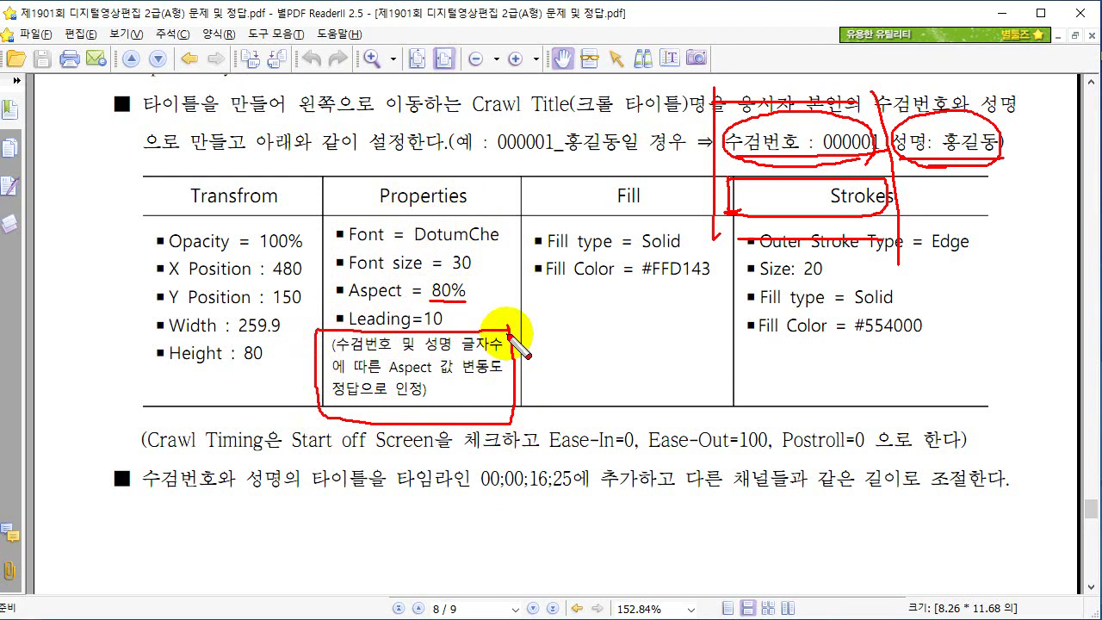
{"action": "mouse_move", "coordinate": [483, 313]}
{"action": "left_mouse_down"}
{"action": "mouse_move", "coordinate": [425, 321]}
{"action": "mouse_move", "coordinate": [435, 282]}
{"action": "mouse_move", "coordinate": [474, 305]}
{"action": "left_mouse_up"}
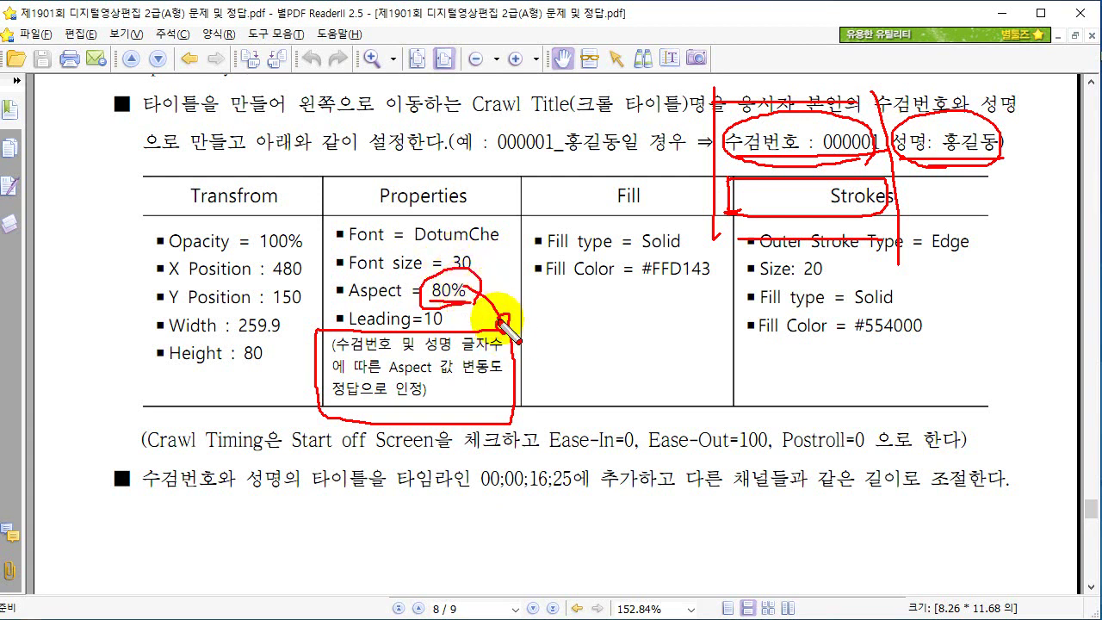
{"action": "mouse_move", "coordinate": [507, 329]}
{"action": "left_mouse_down"}
{"action": "mouse_move", "coordinate": [436, 350]}
{"action": "mouse_move", "coordinate": [444, 380]}
{"action": "mouse_move", "coordinate": [411, 416]}
{"action": "left_mouse_up"}
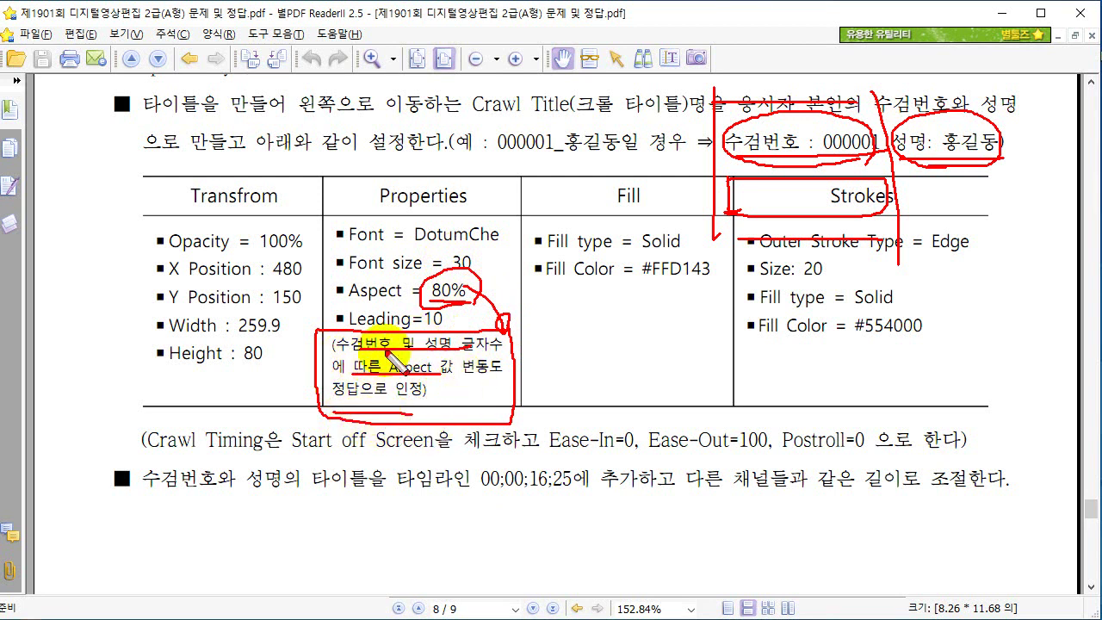
{"action": "mouse_move", "coordinate": [401, 194]}
{"action": "left_mouse_down"}
{"action": "mouse_move", "coordinate": [427, 183]}
{"action": "mouse_move", "coordinate": [418, 152]}
{"action": "left_mouse_up"}
{"action": "mouse_move", "coordinate": [245, 315]}
{"action": "left_mouse_down"}
{"action": "mouse_move", "coordinate": [160, 369]}
{"action": "mouse_move", "coordinate": [253, 365]}
{"action": "left_mouse_up"}
{"action": "mouse_move", "coordinate": [148, 389]}
{"action": "left_mouse_down"}
{"action": "mouse_move", "coordinate": [168, 385]}
{"action": "mouse_move", "coordinate": [185, 403]}
{"action": "left_mouse_up"}
{"action": "mouse_move", "coordinate": [160, 241]}
{"action": "left_mouse_down"}
{"action": "mouse_move", "coordinate": [212, 308]}
{"action": "mouse_move", "coordinate": [270, 239]}
{"action": "mouse_move", "coordinate": [187, 244]}
{"action": "mouse_move", "coordinate": [199, 276]}
{"action": "left_mouse_up"}
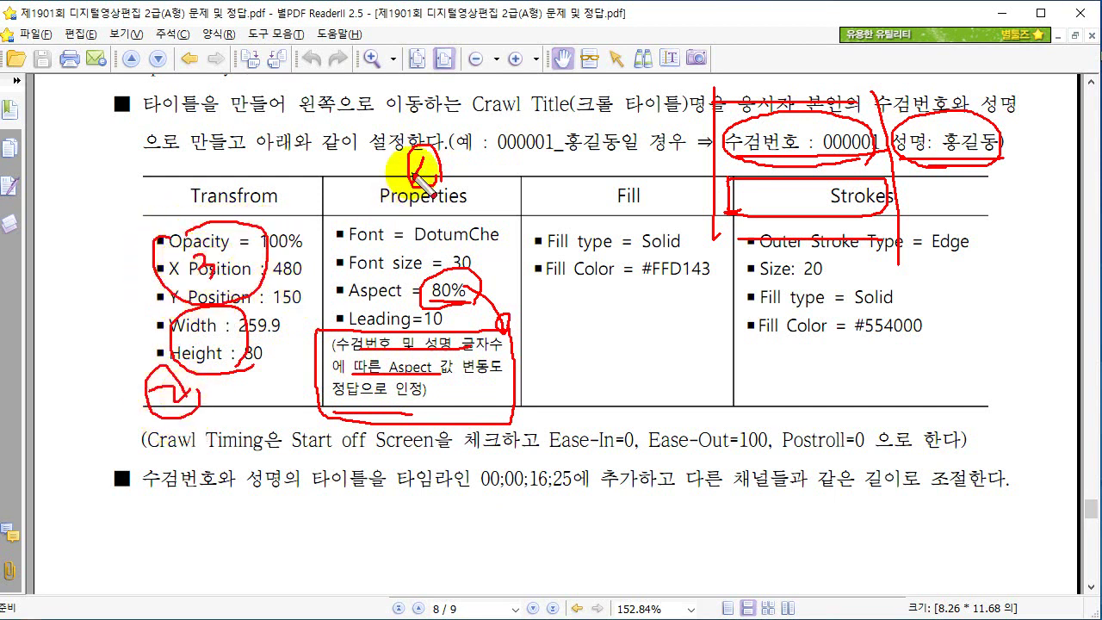
{"action": "mouse_move", "coordinate": [422, 177]}
{"action": "left_mouse_down"}
{"action": "mouse_move", "coordinate": [424, 291]}
{"action": "mouse_move", "coordinate": [220, 444]}
{"action": "mouse_move", "coordinate": [230, 252]}
{"action": "mouse_move", "coordinate": [314, 93]}
{"action": "mouse_move", "coordinate": [452, 98]}
{"action": "mouse_move", "coordinate": [583, 163]}
{"action": "mouse_move", "coordinate": [611, 194]}
{"action": "mouse_move", "coordinate": [664, 311]}
{"action": "mouse_move", "coordinate": [751, 333]}
{"action": "mouse_move", "coordinate": [830, 277]}
{"action": "mouse_move", "coordinate": [878, 300]}
{"action": "left_mouse_up"}
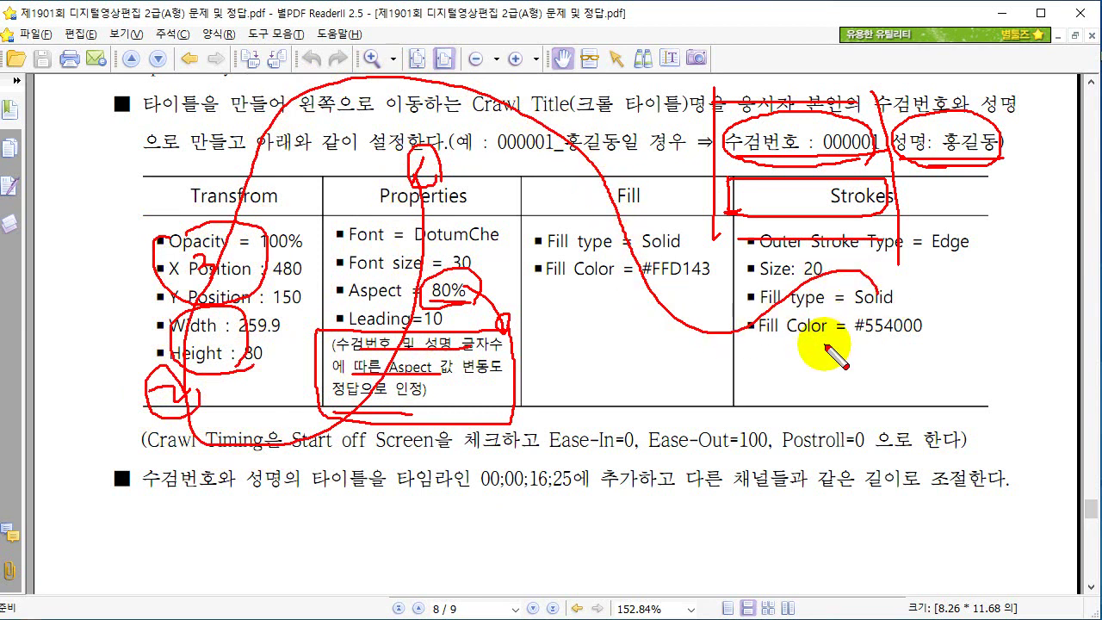
{"action": "left_click_drag", "start_coordinate": [717, 168], "coordinate": [1003, 169]}
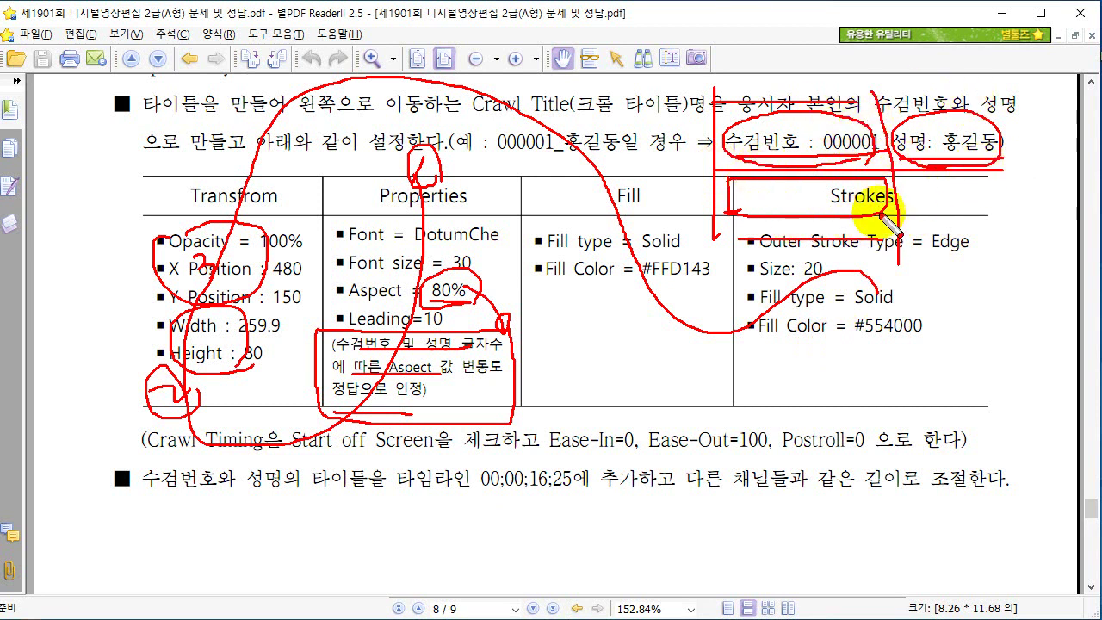
{"action": "key", "text": "Escape"}
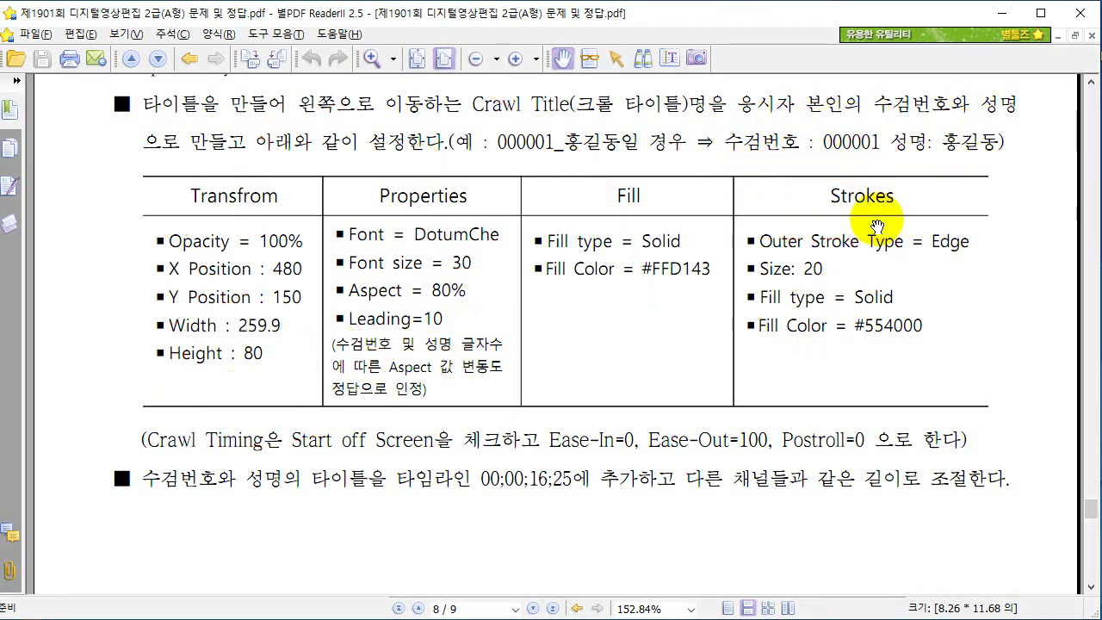
{"action": "key", "text": "alt+Tab"}
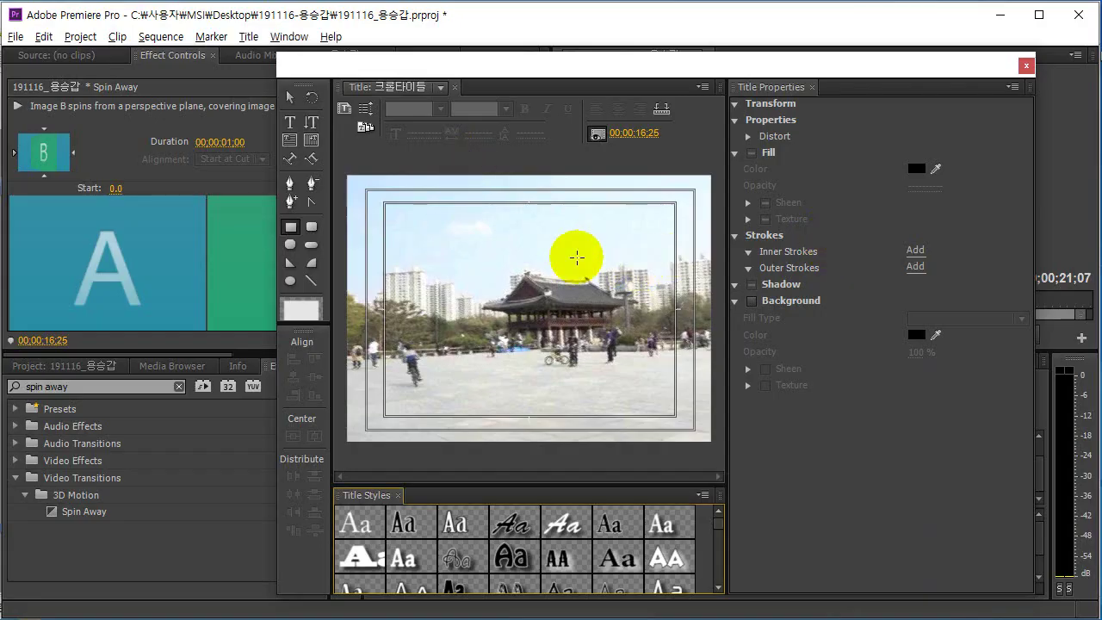
Draw an area text box of about 258.7 × 124.3 in the lower middle of the 크롤타이틀 canvas.
{"action": "left_click", "coordinate": [290, 142]}
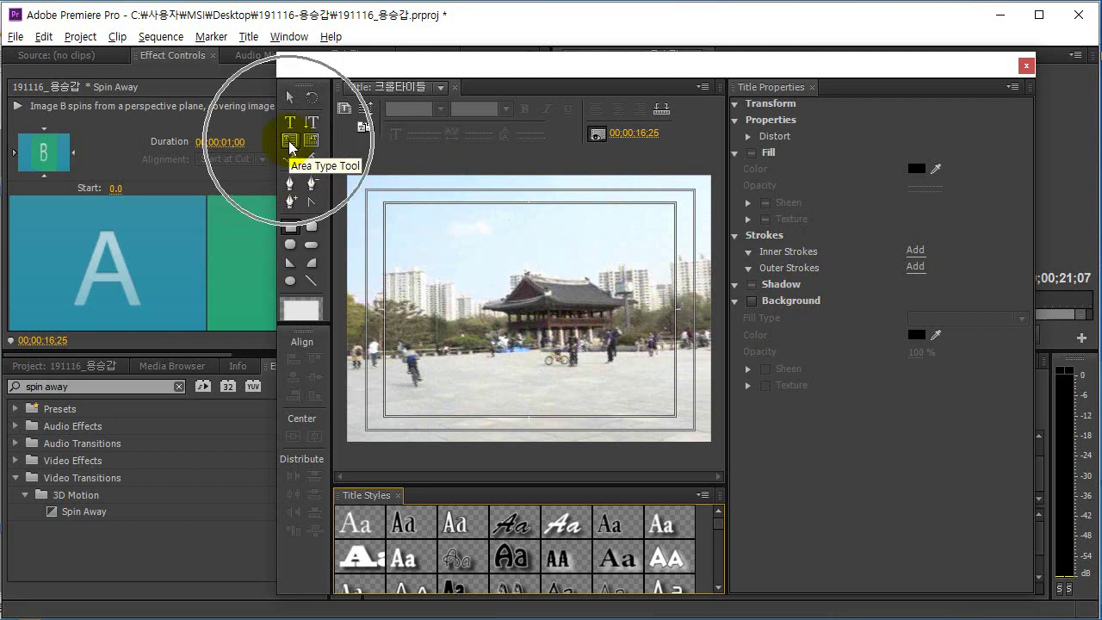
{"action": "left_click", "coordinate": [290, 142]}
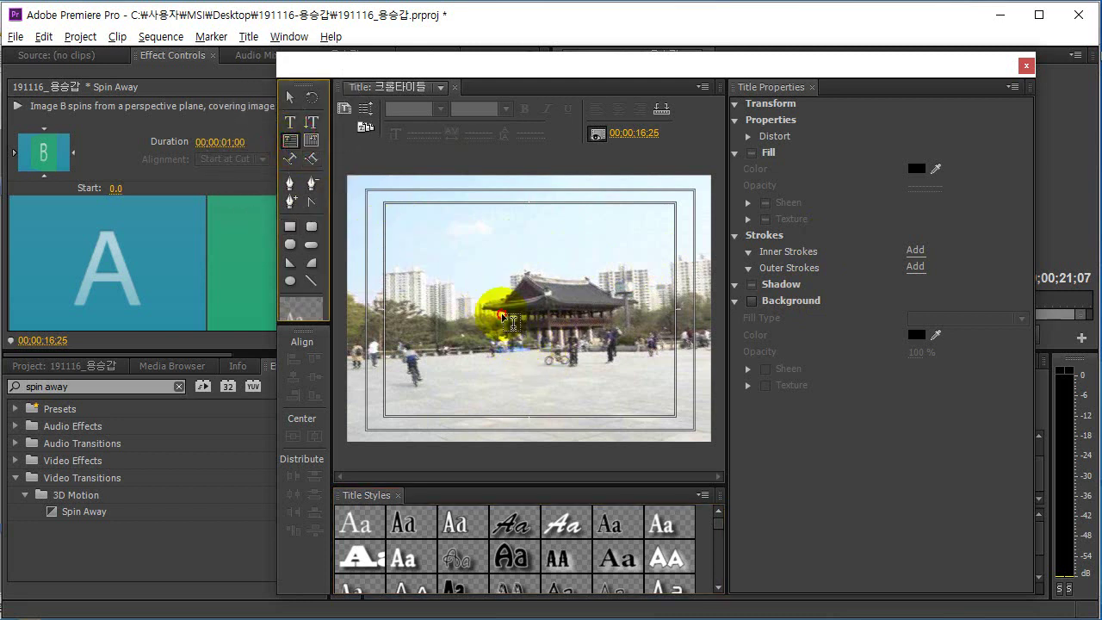
{"action": "left_click_drag", "start_coordinate": [502, 314], "coordinate": [644, 382]}
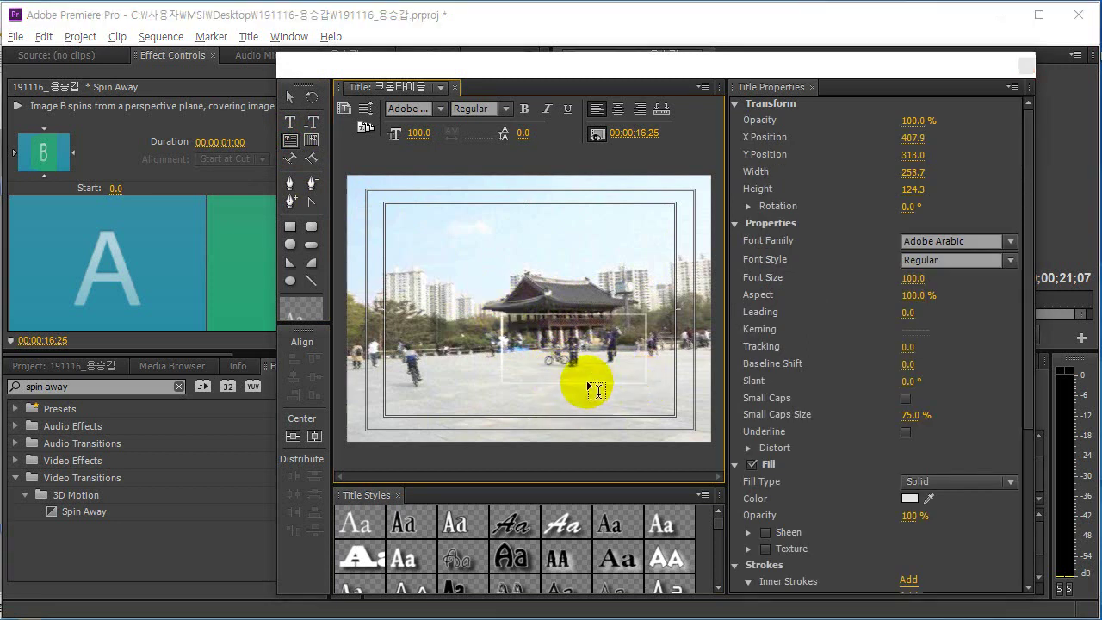
{"action": "key", "text": "alt+Tab"}
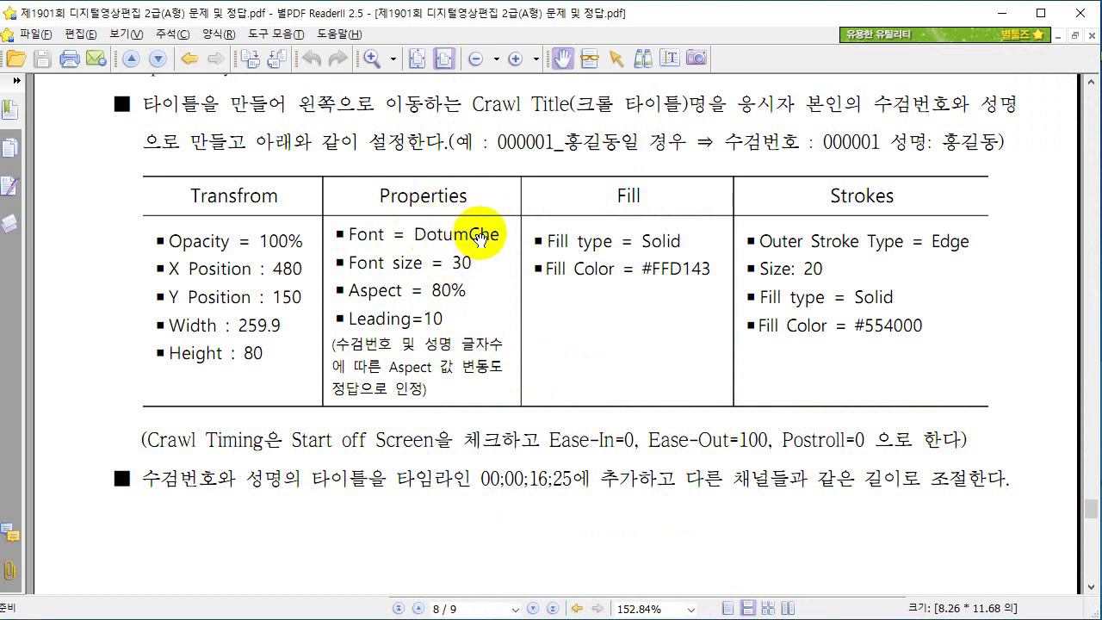
{"action": "key", "text": "alt+Tab"}
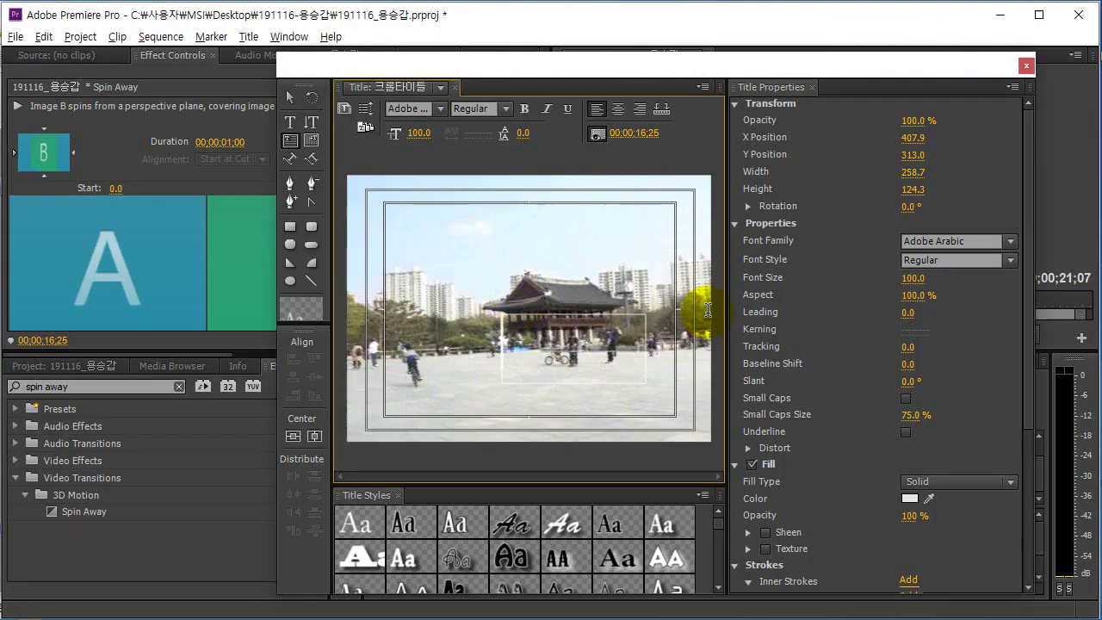
Set the title text's font family to DotumChe.
{"action": "left_click", "coordinate": [1012, 241]}
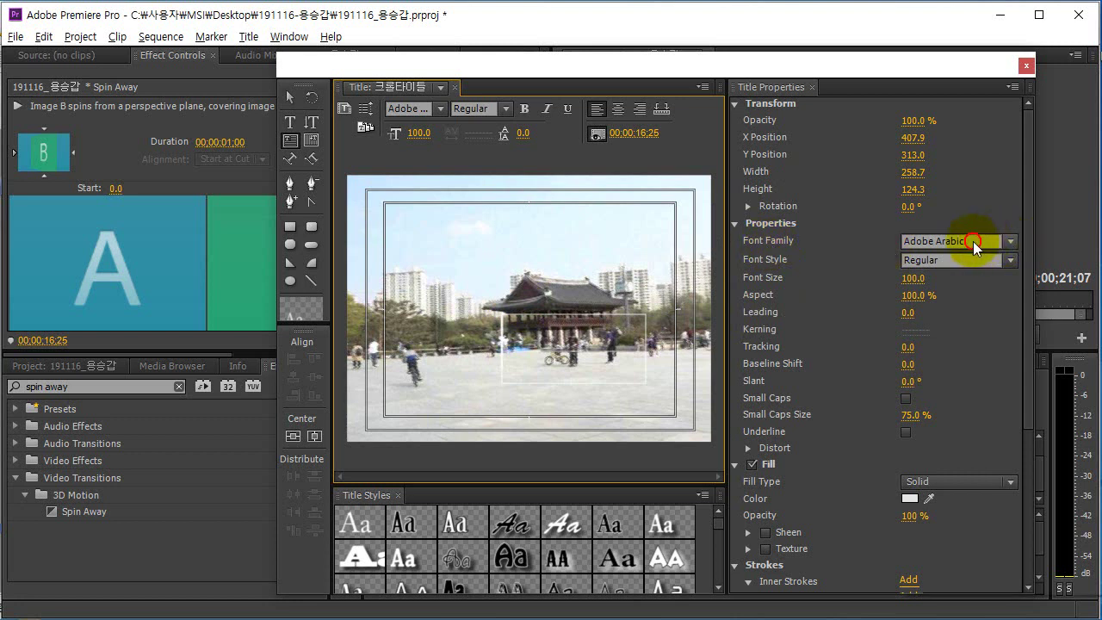
{"action": "left_click", "coordinate": [973, 242]}
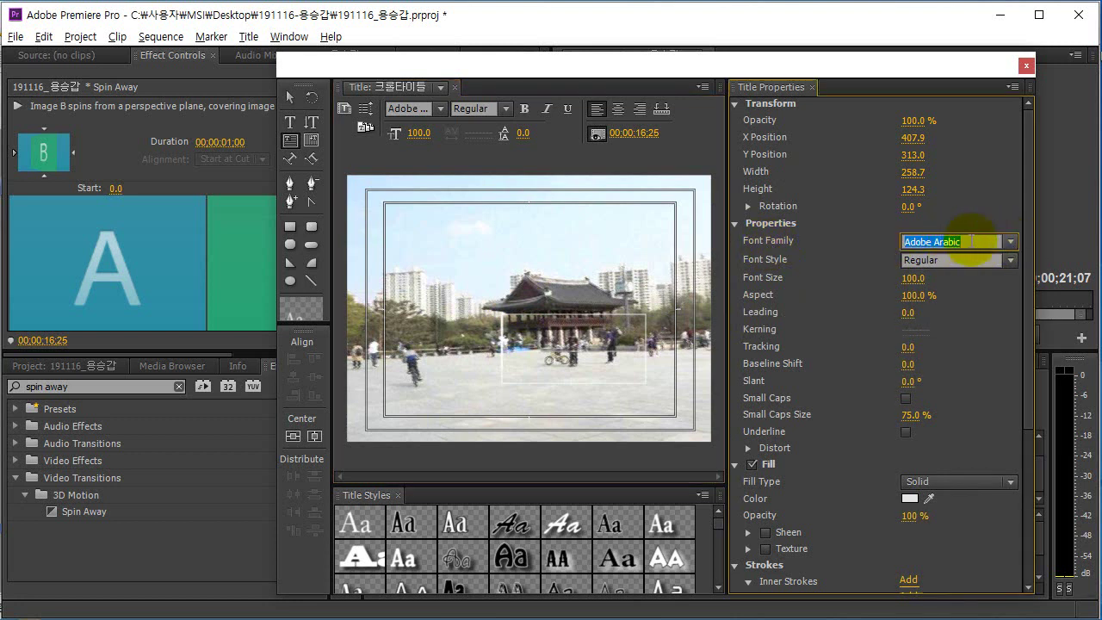
{"action": "type", "text": "Dancing Script"}
{"action": "left_click", "coordinate": [1009, 243]}
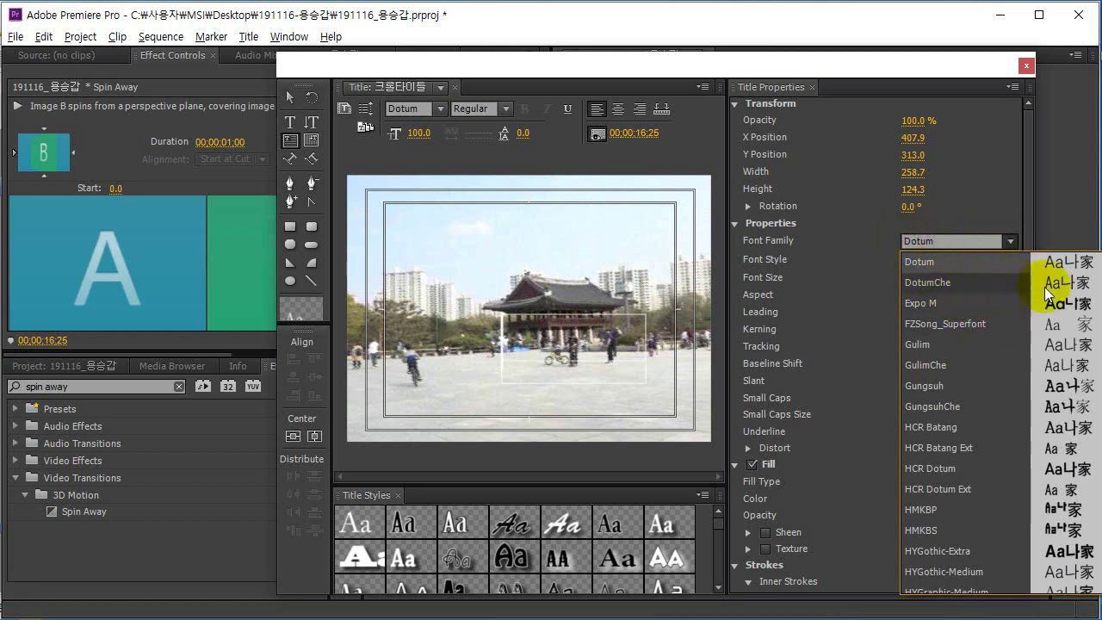
{"action": "left_click", "coordinate": [949, 281]}
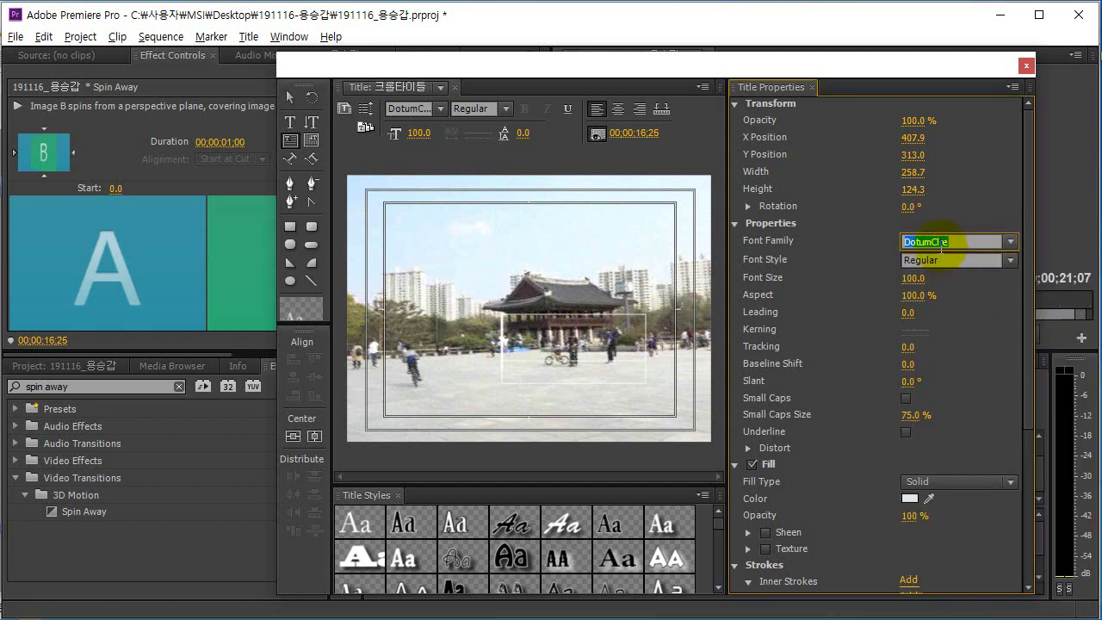
{"action": "key", "text": "alt+Tab"}
{"action": "key", "text": "alt+Tab"}
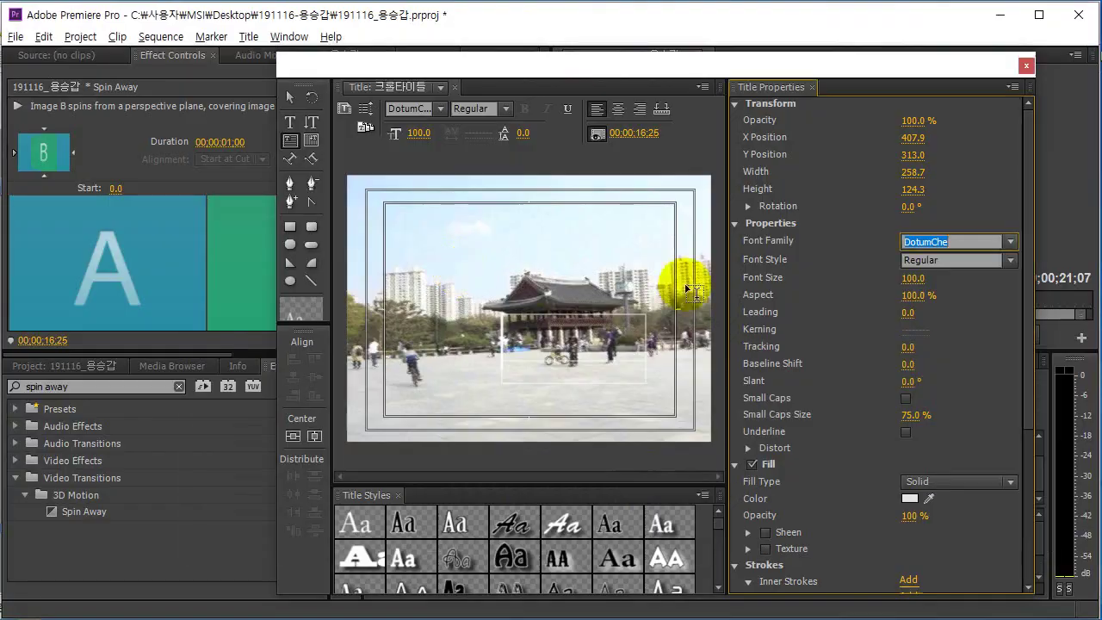
Set the font size to 30, aspect to 80% and leading to 10.
{"action": "left_click", "coordinate": [911, 279]}
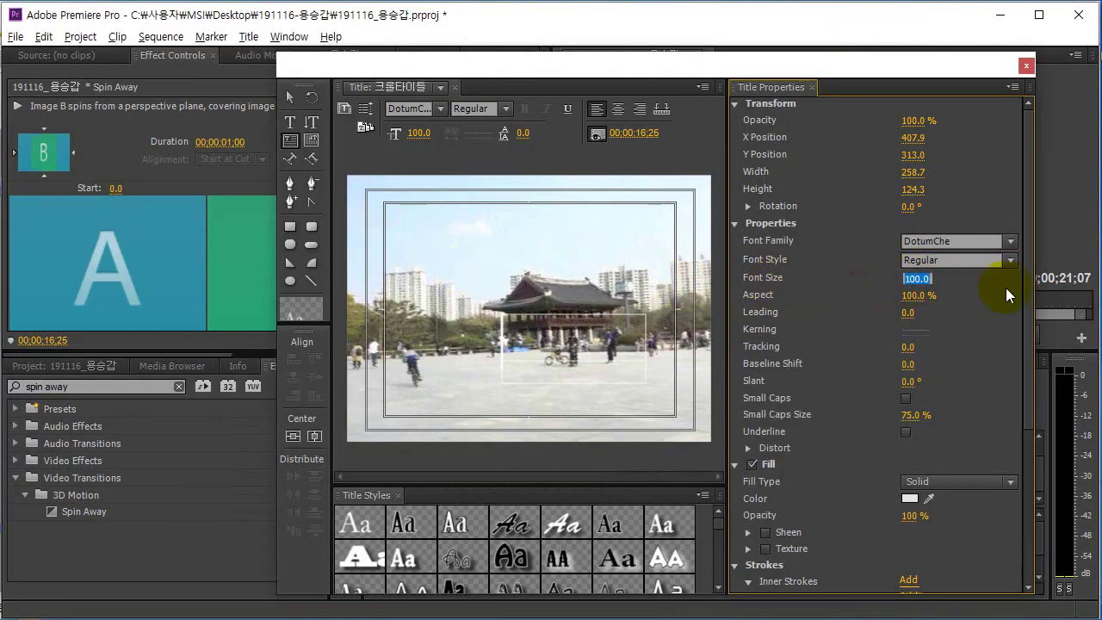
{"action": "type", "text": "30"}
{"action": "key", "text": "Return"}
{"action": "key", "text": "alt+Tab"}
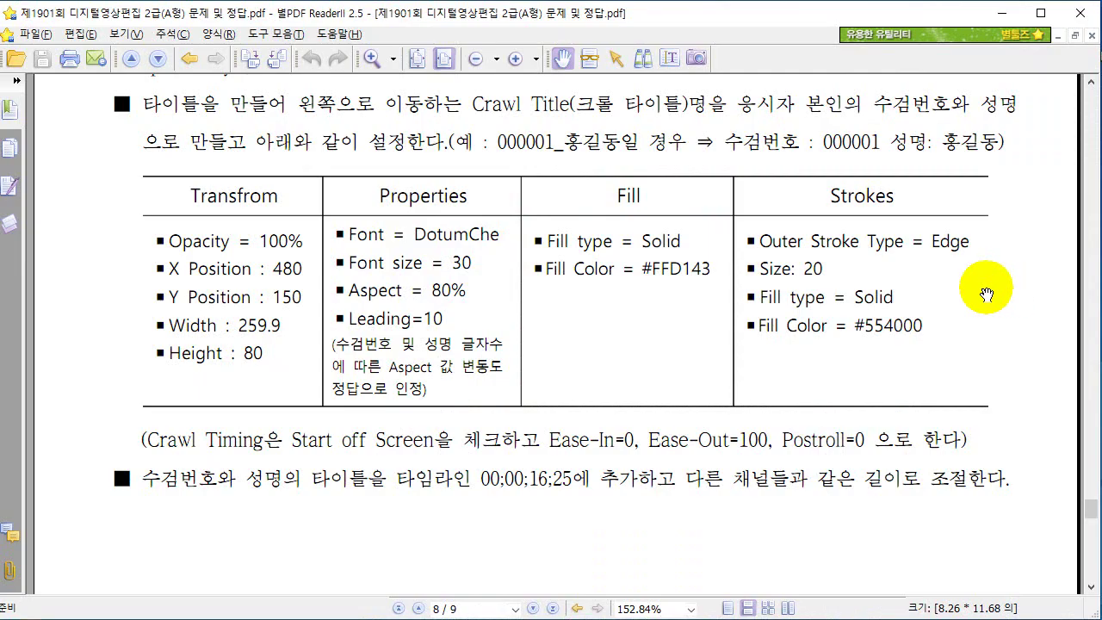
{"action": "key", "text": "alt+Tab"}
{"action": "left_click", "coordinate": [903, 297]}
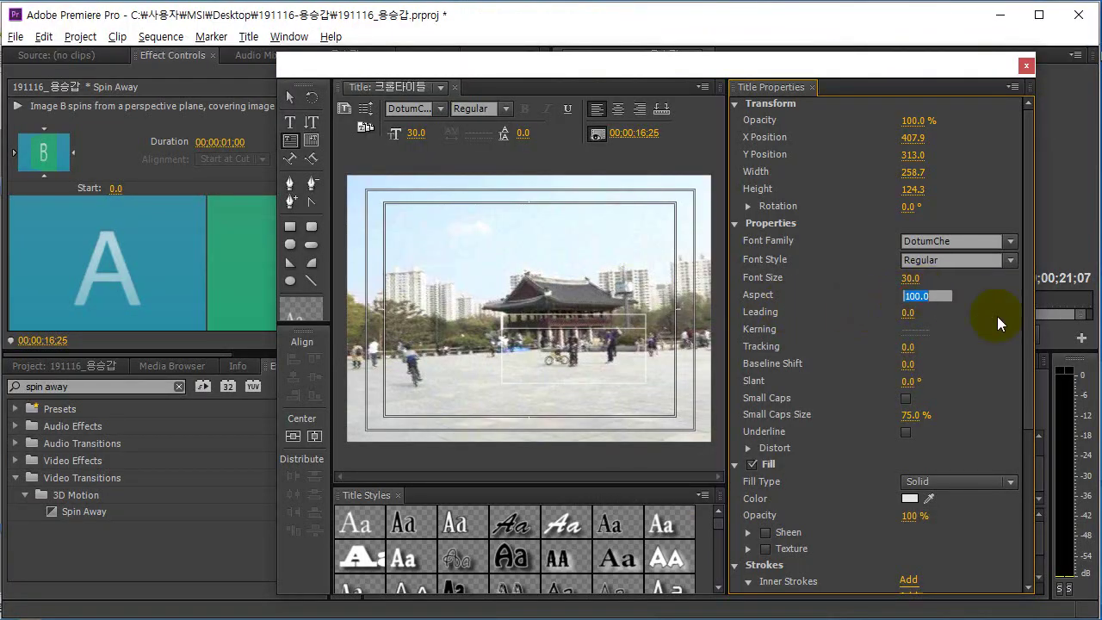
{"action": "type", "text": "80"}
{"action": "key", "text": "Return"}
{"action": "key", "text": "alt+Tab"}
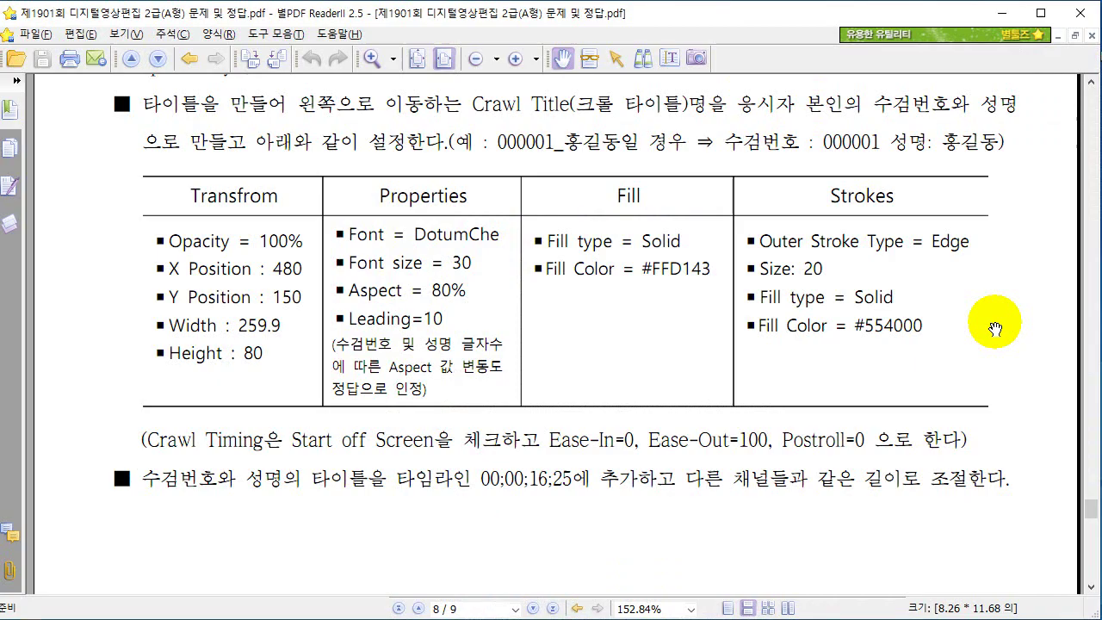
{"action": "key", "text": "alt+Tab"}
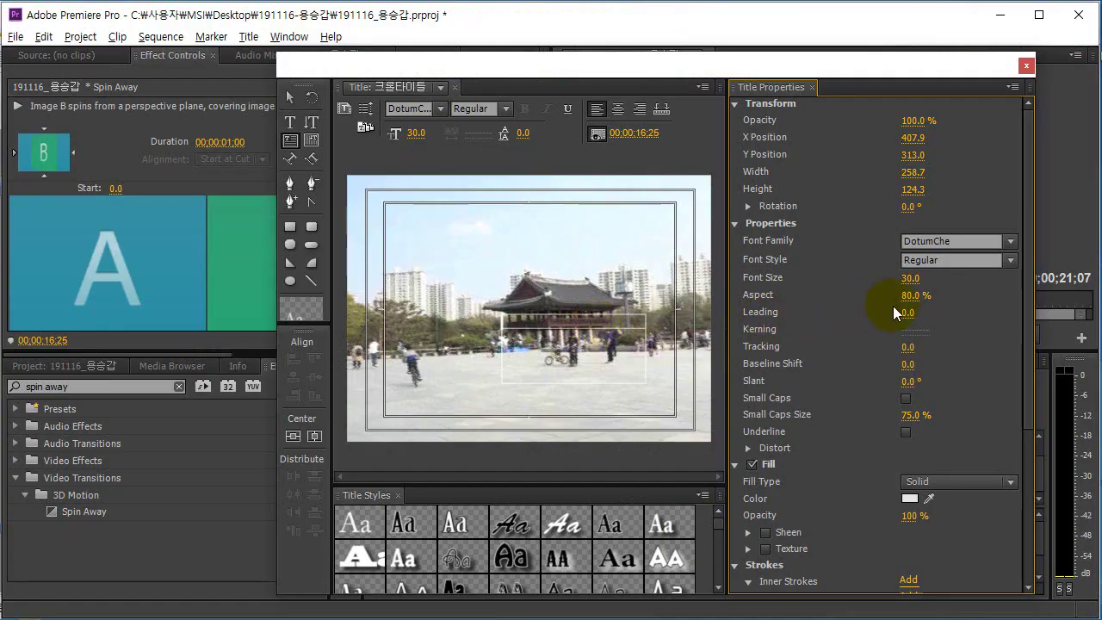
{"action": "type", "text": "10"}
{"action": "key", "text": "Return"}
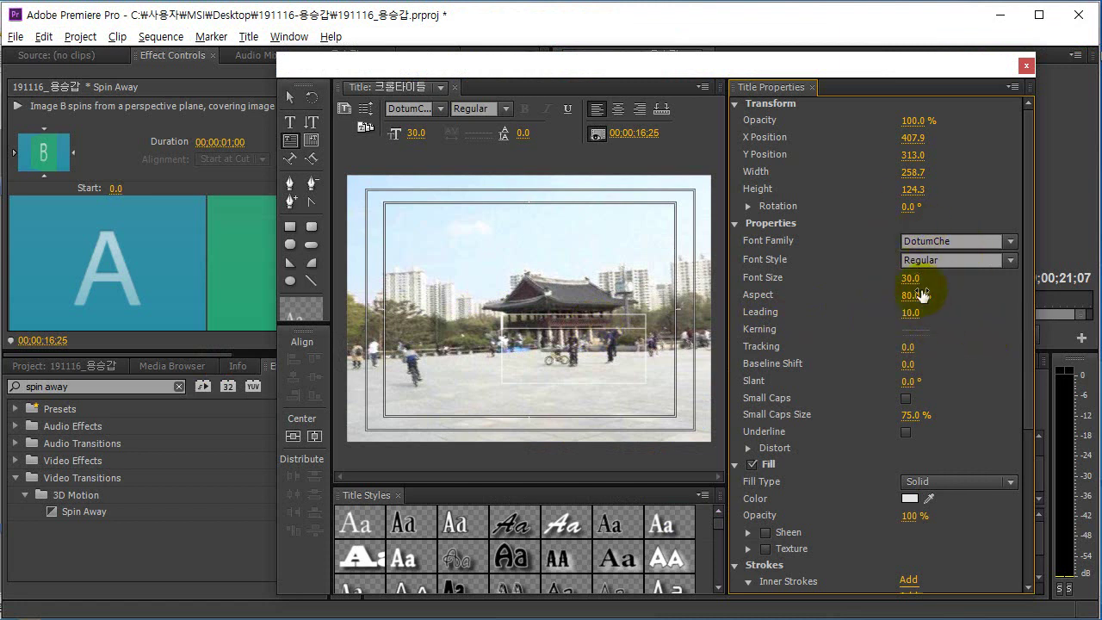
Set the text box width to 259.9 and height to 80.
{"action": "key", "text": "alt+Tab"}
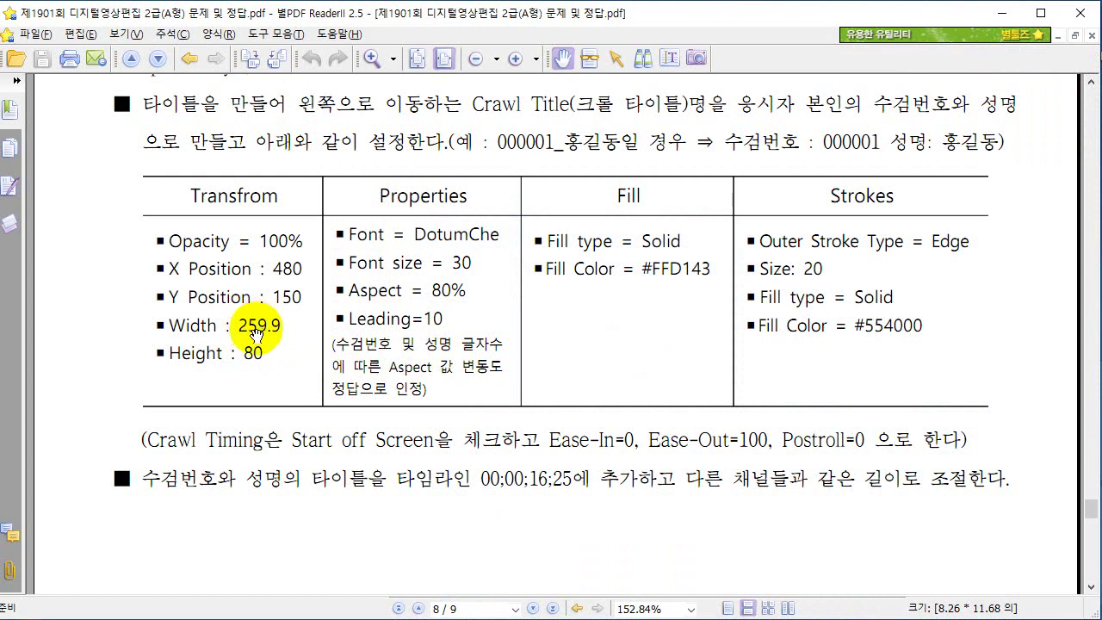
{"action": "key", "text": "alt+Tab"}
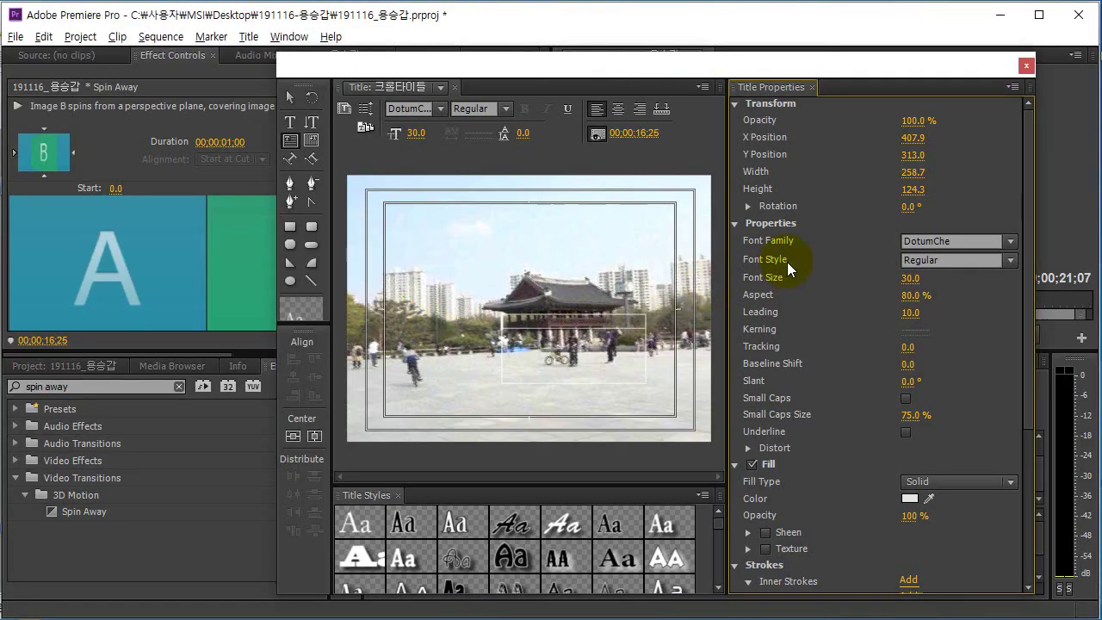
{"action": "left_click", "coordinate": [919, 169]}
{"action": "type", "text": "259."}
{"action": "key", "text": "alt+Tab"}
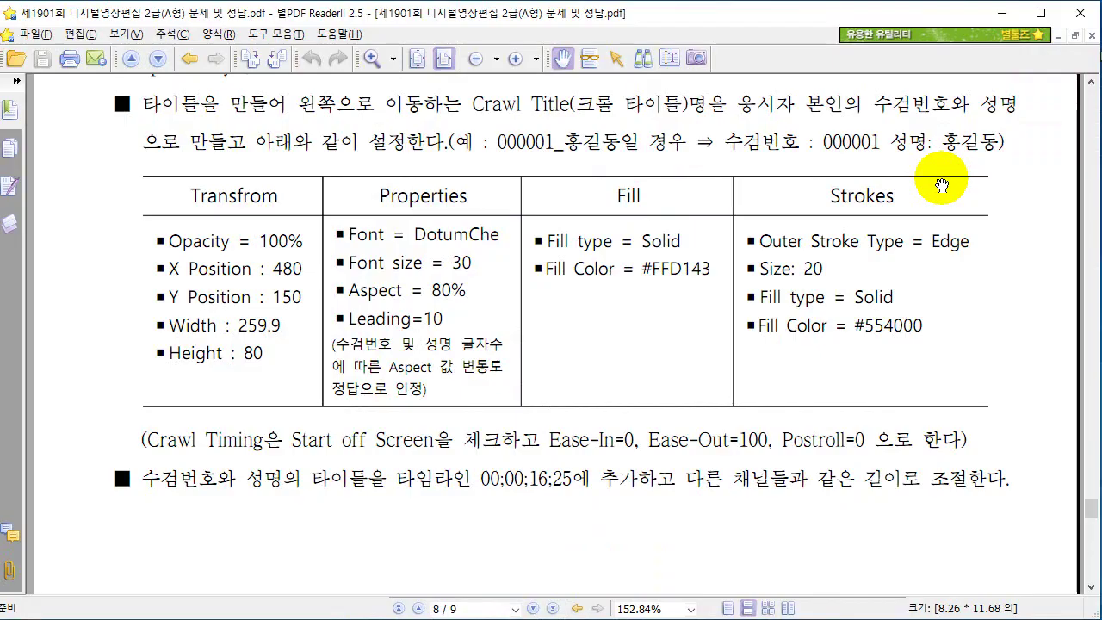
{"action": "key", "text": "alt+Tab"}
{"action": "left_click", "coordinate": [911, 191]}
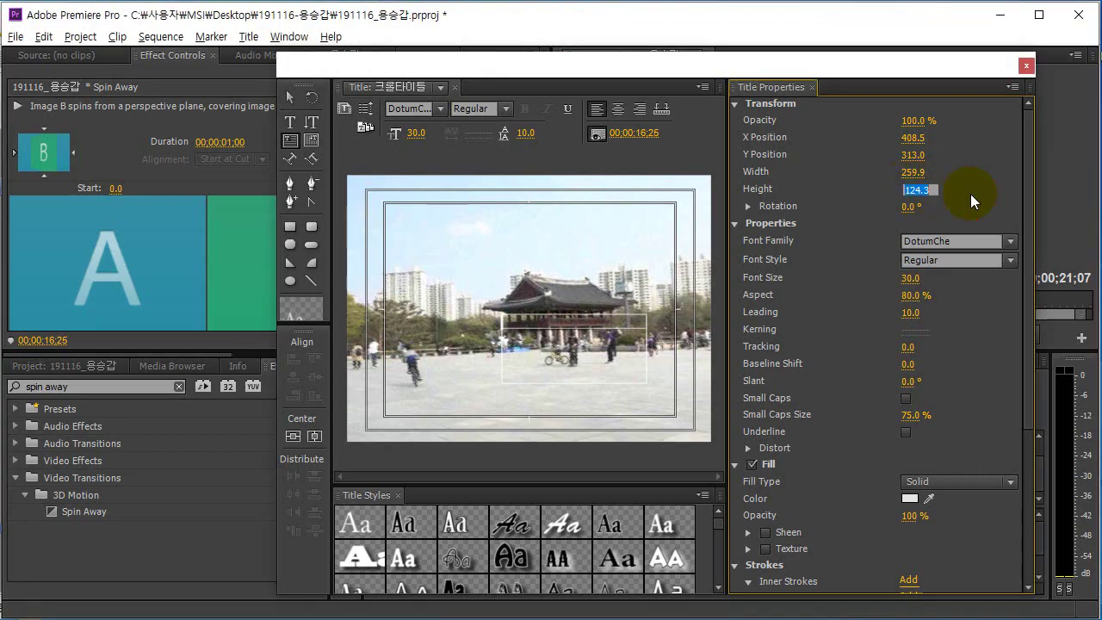
{"action": "type", "text": "80"}
{"action": "key", "text": "Return"}
{"action": "key", "text": "alt+Tab"}
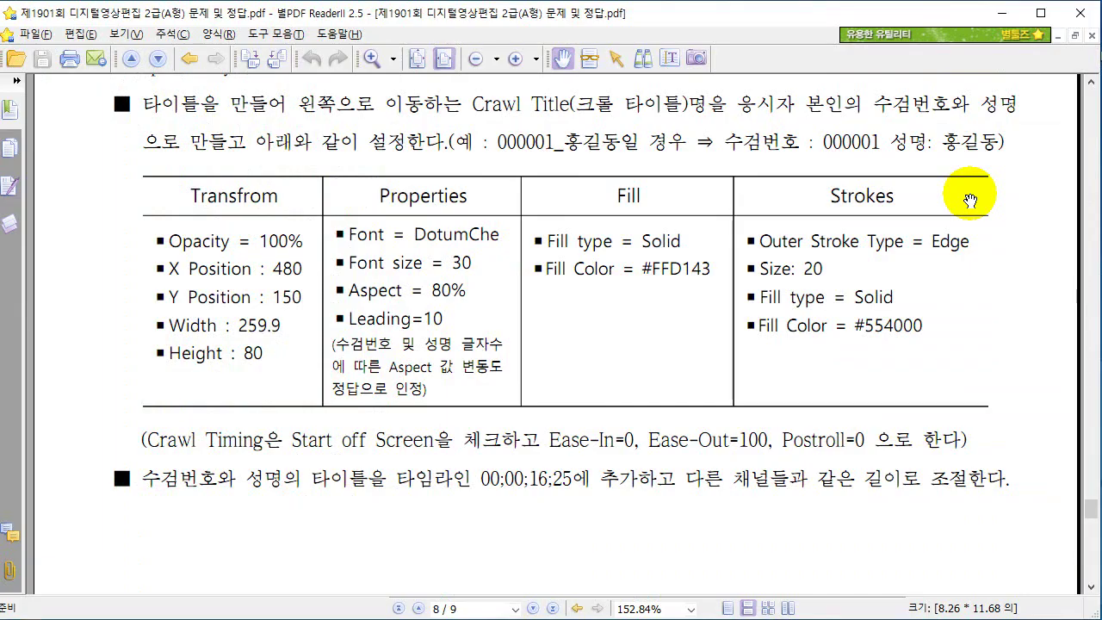
{"action": "key", "text": "alt+Tab"}
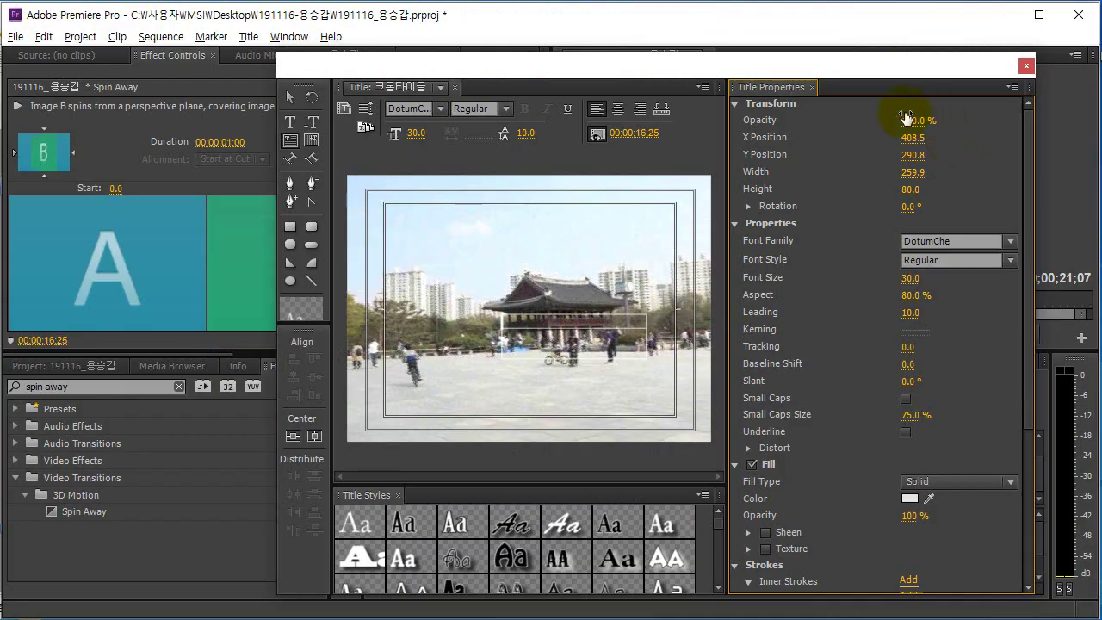
Position the text box at X 480 and Y 150.
{"action": "key", "text": "alt+Tab"}
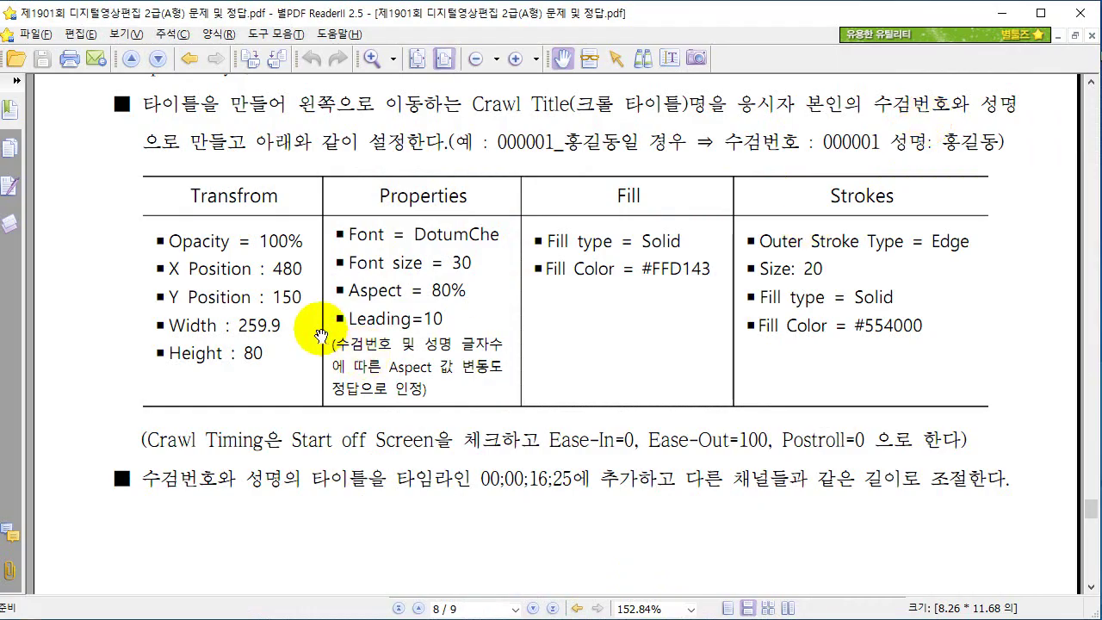
{"action": "key", "text": "alt+Tab"}
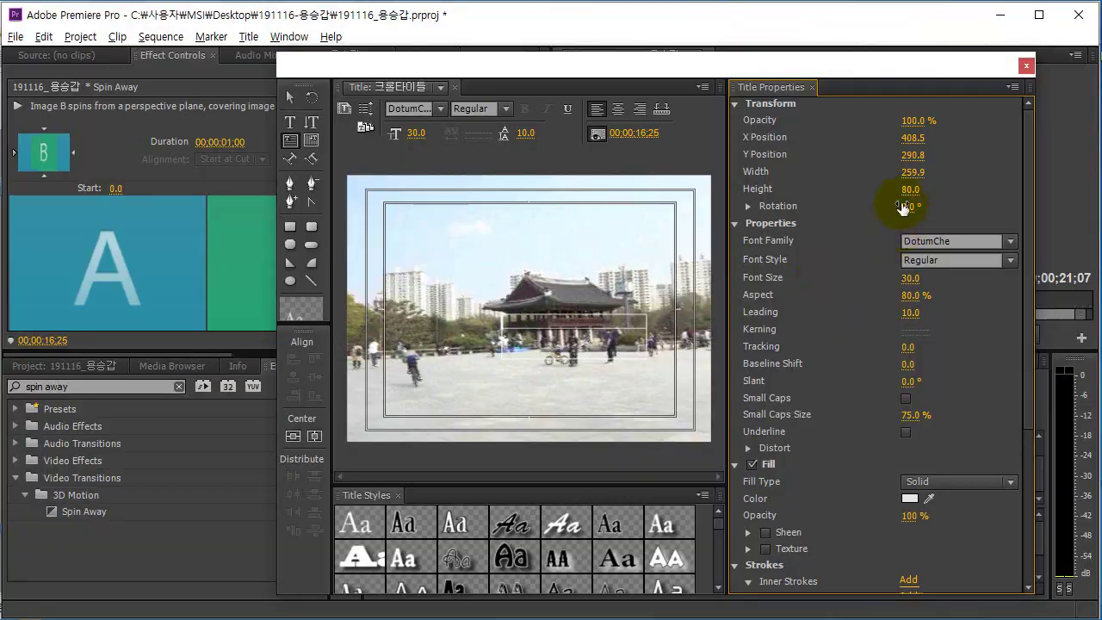
{"action": "left_click", "coordinate": [914, 154]}
{"action": "left_click", "coordinate": [914, 139]}
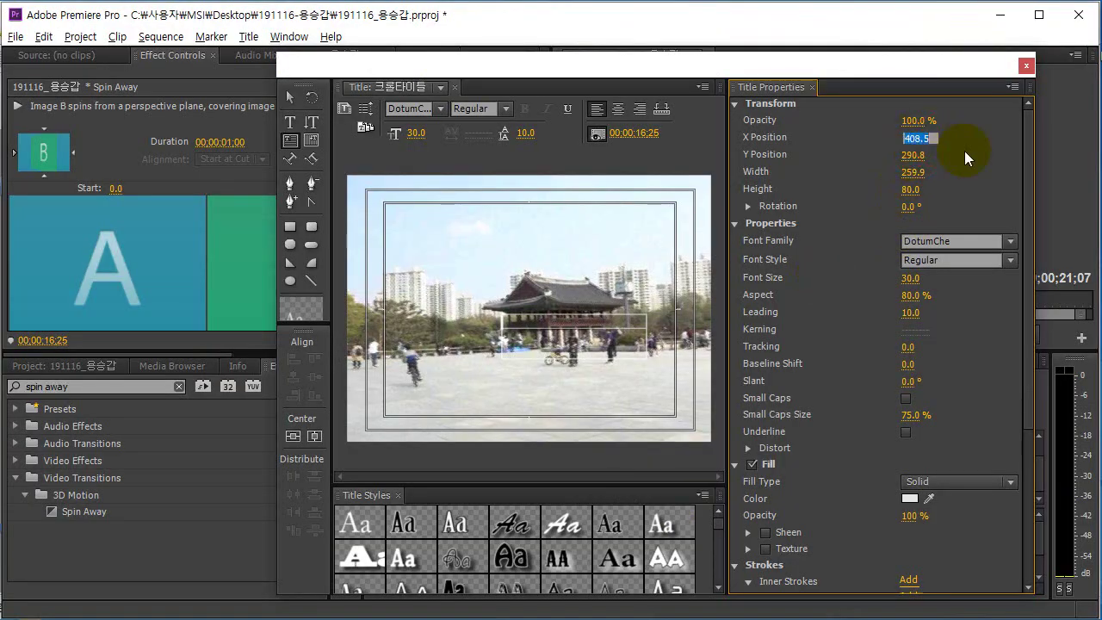
{"action": "type", "text": "480"}
{"action": "key", "text": "Return"}
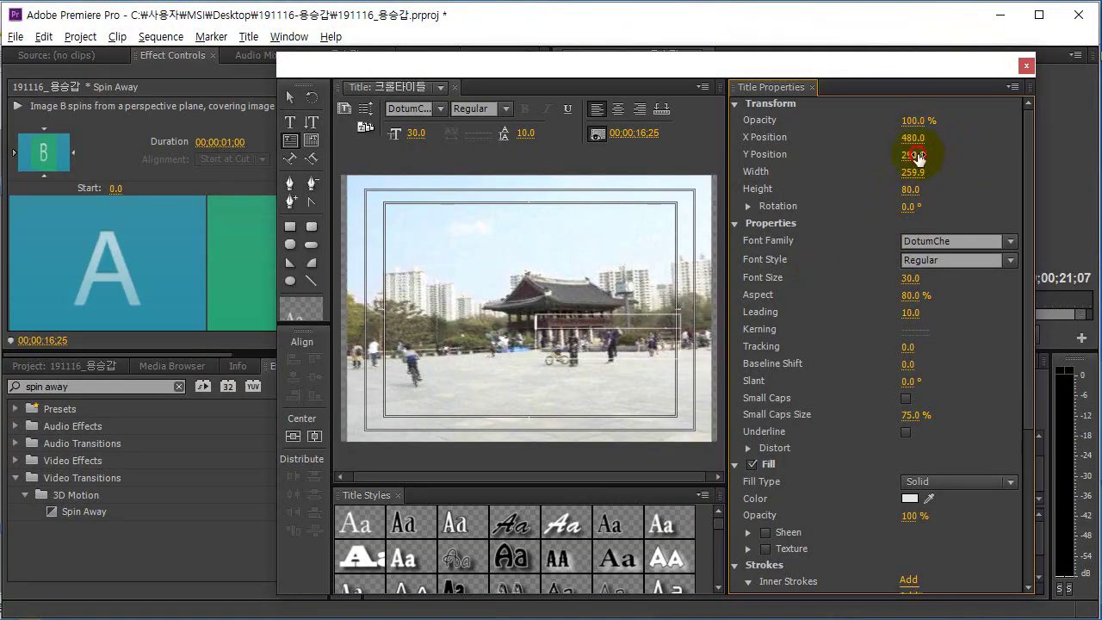
{"action": "left_click", "coordinate": [915, 156]}
{"action": "type", "text": "150"}
{"action": "key", "text": "Return"}
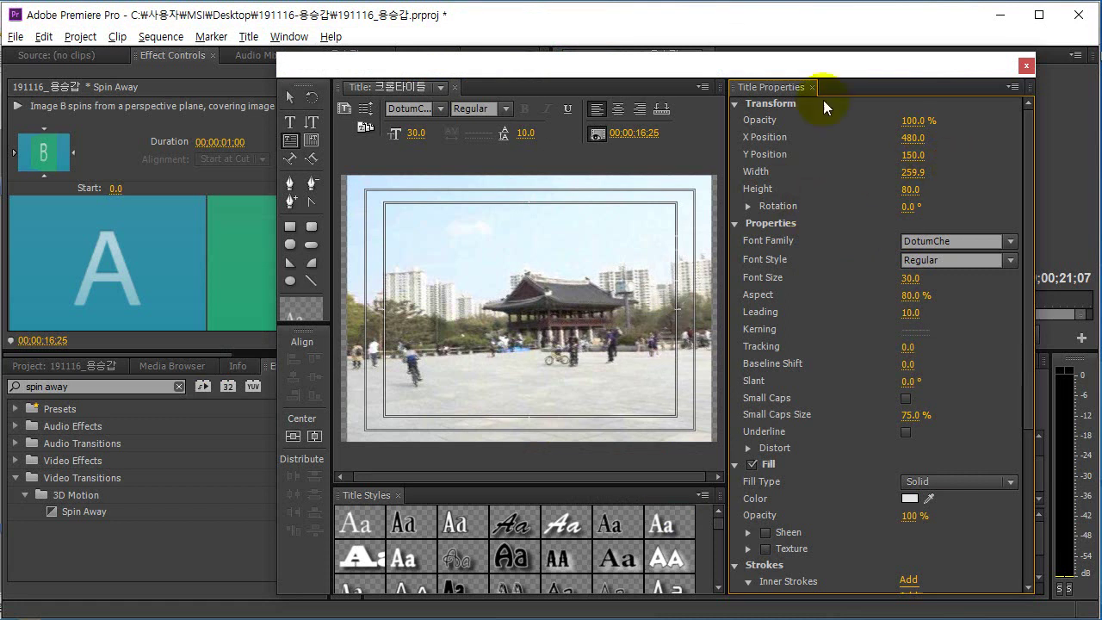
{"action": "key", "text": "alt+Tab"}
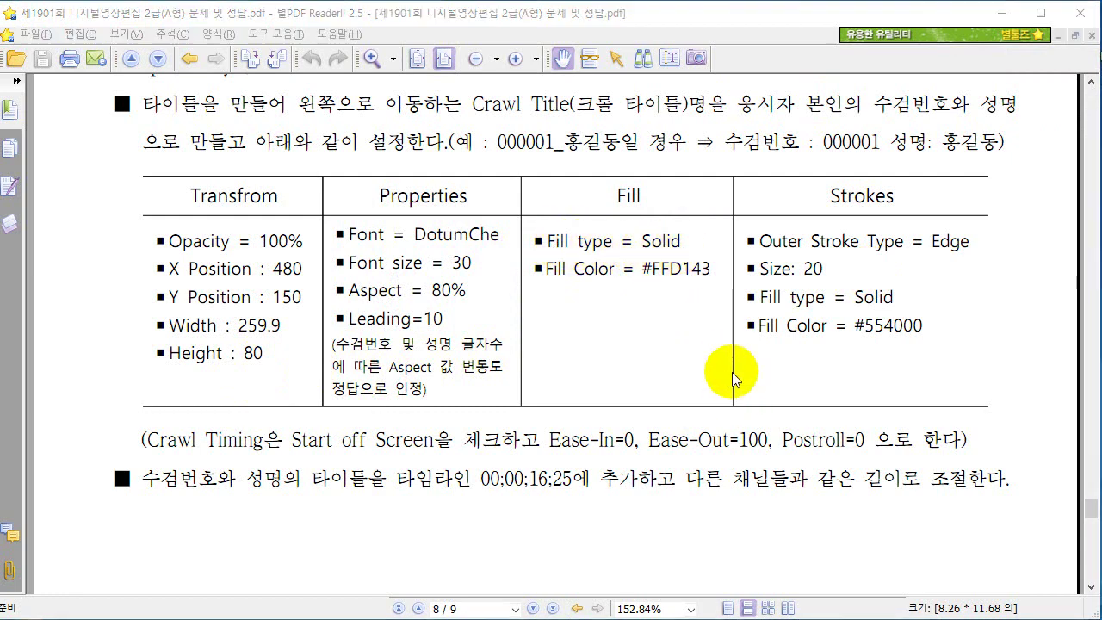
Keep the text's Fill Type set to Solid, checking the fill spec in the PDF.
{"action": "key", "text": "alt+Tab"}
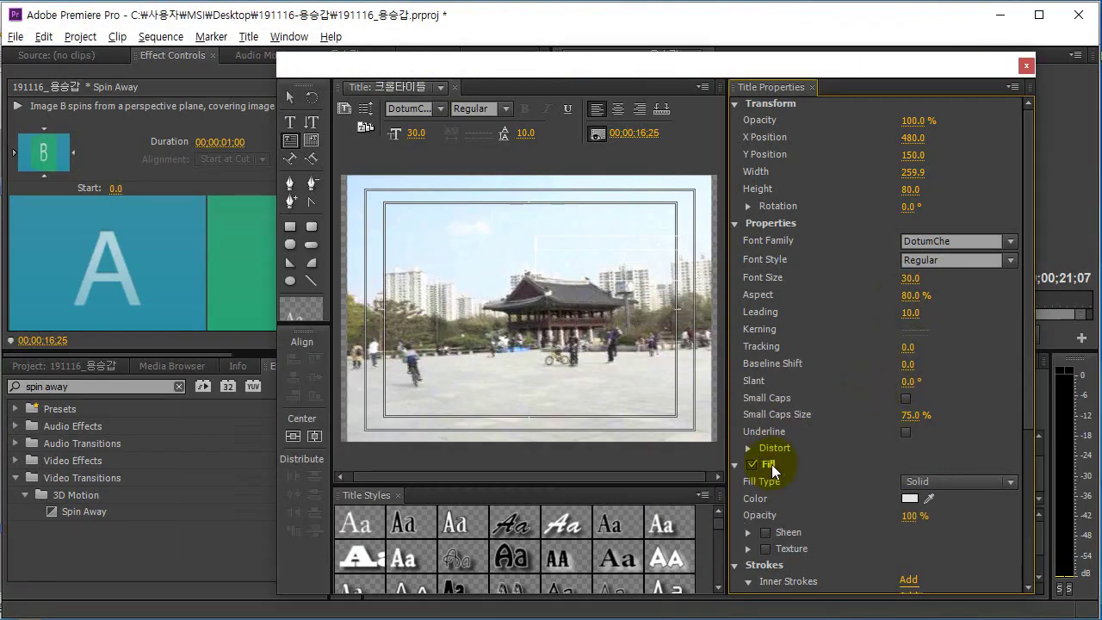
{"action": "left_click", "coordinate": [928, 498]}
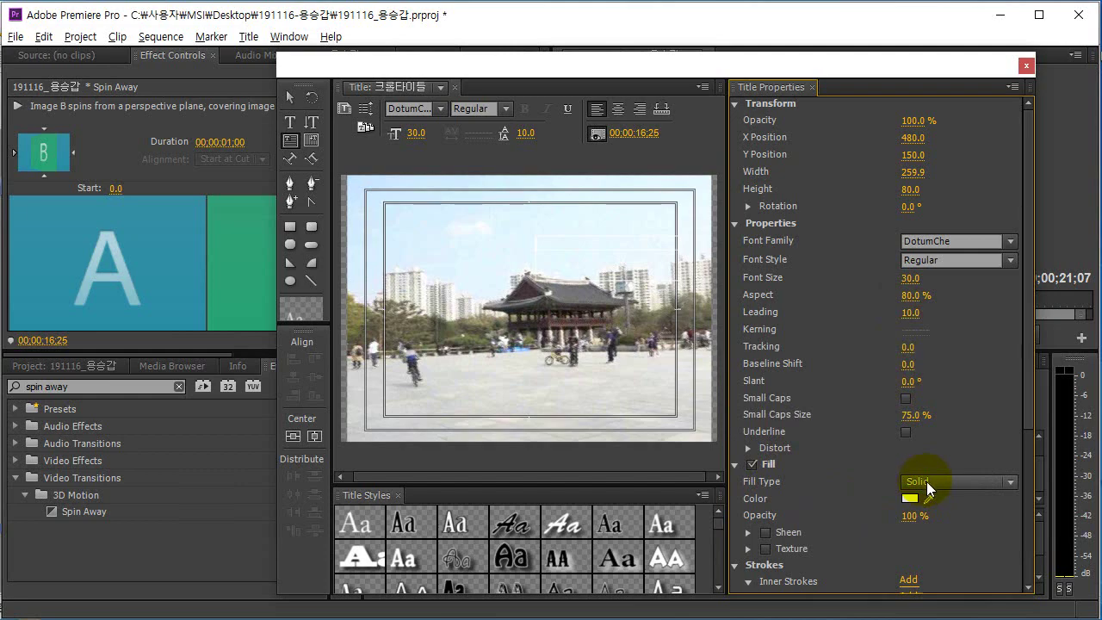
{"action": "left_click", "coordinate": [925, 481]}
{"action": "key", "text": "alt+Tab"}
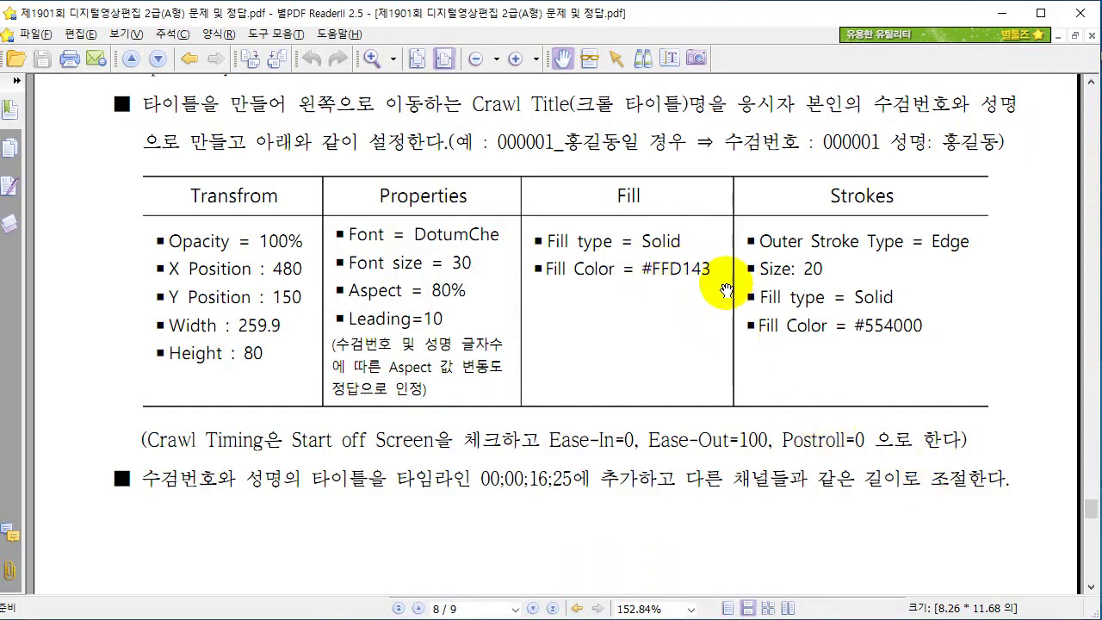
{"action": "key", "text": "alt+Tab"}
Change the text fill colour to hex ffd143 yellow.
{"action": "left_click", "coordinate": [909, 502]}
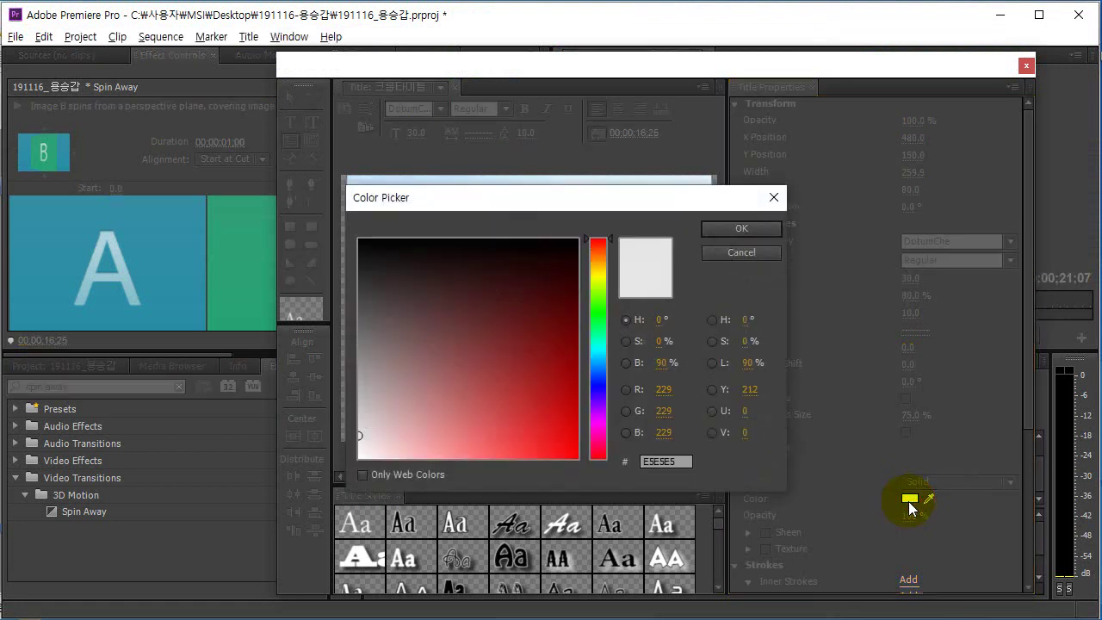
{"action": "left_click", "coordinate": [665, 461]}
{"action": "key", "text": "BackSpace"}
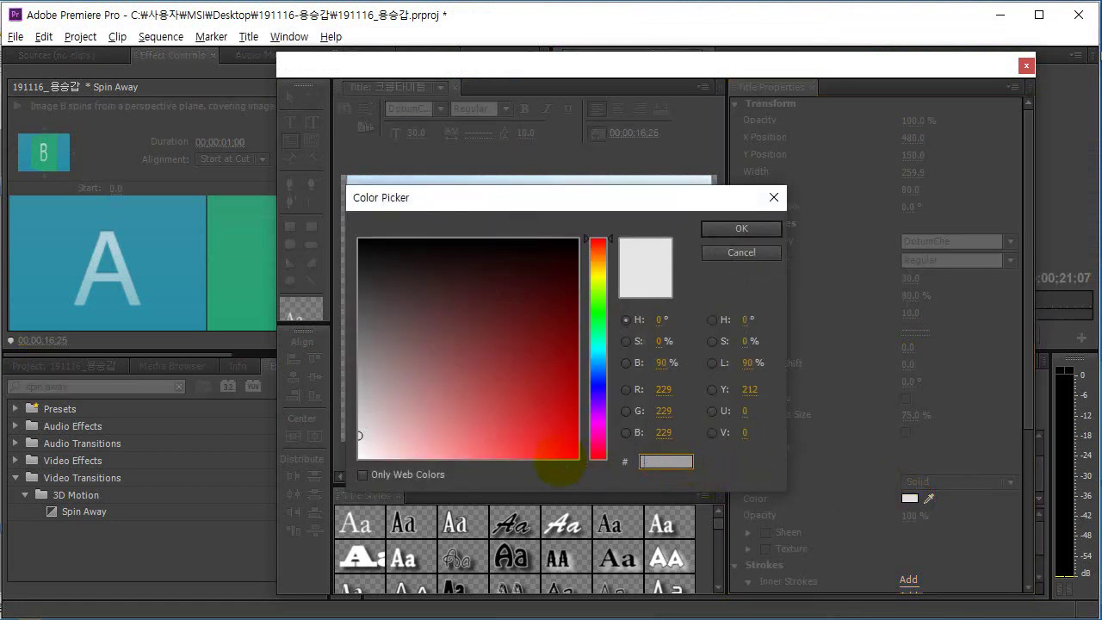
{"action": "type", "text": "ffd143"}
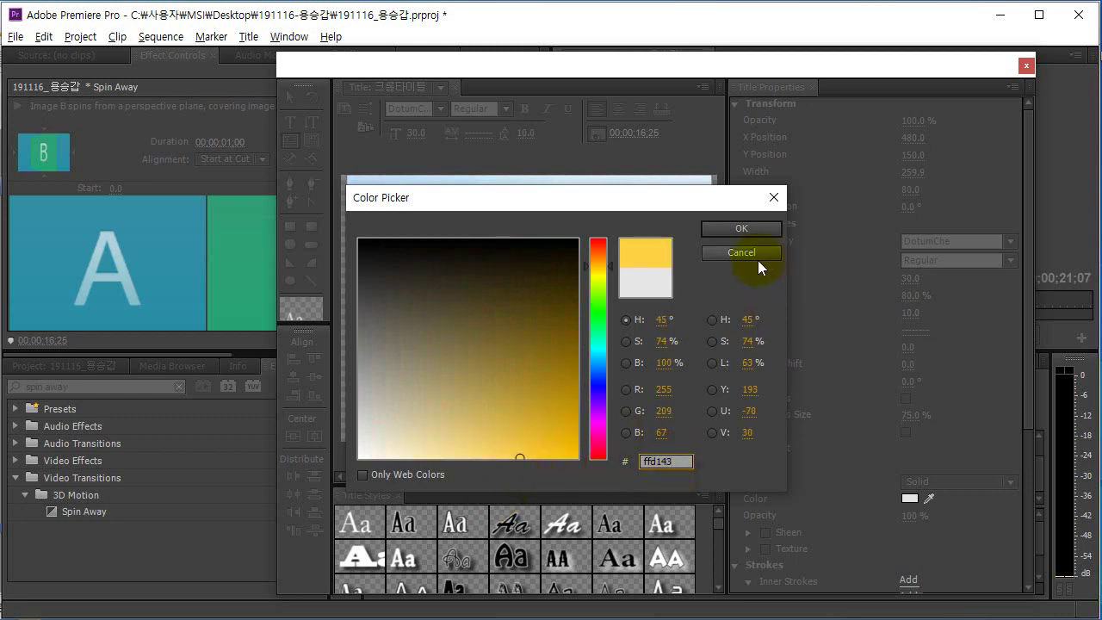
{"action": "left_click", "coordinate": [737, 226]}
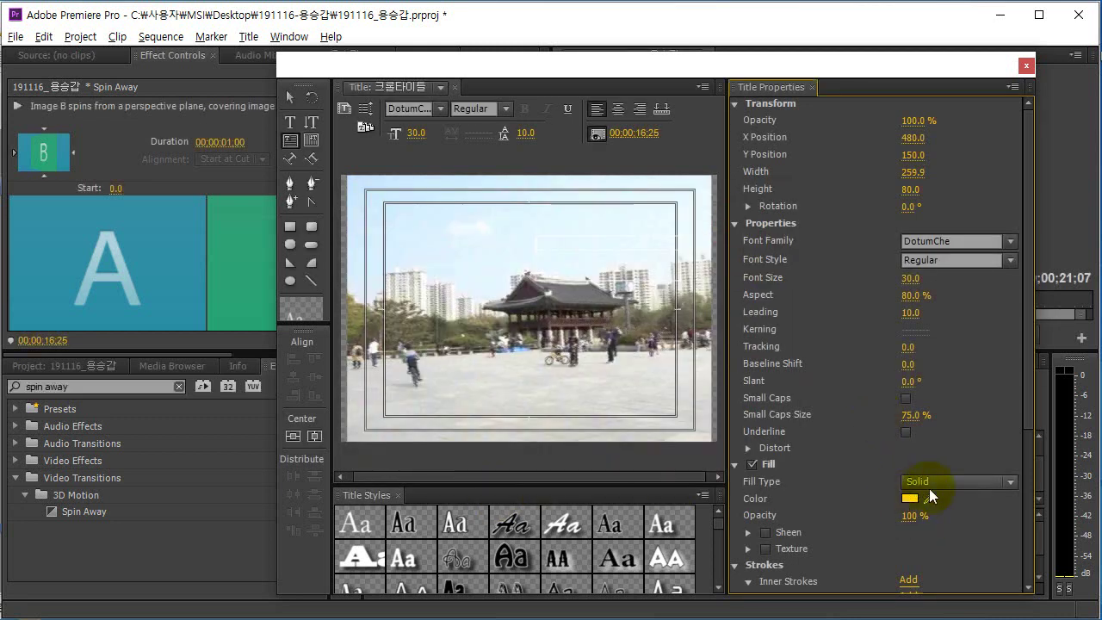
{"action": "key", "text": "alt+Tab"}
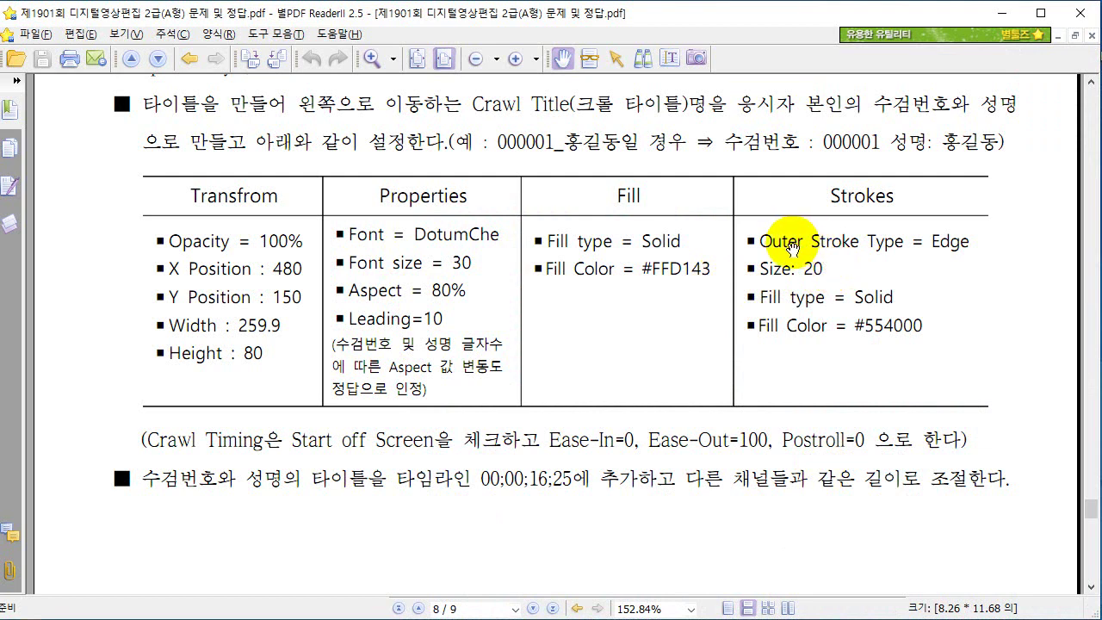
{"action": "key", "text": "alt+Tab"}
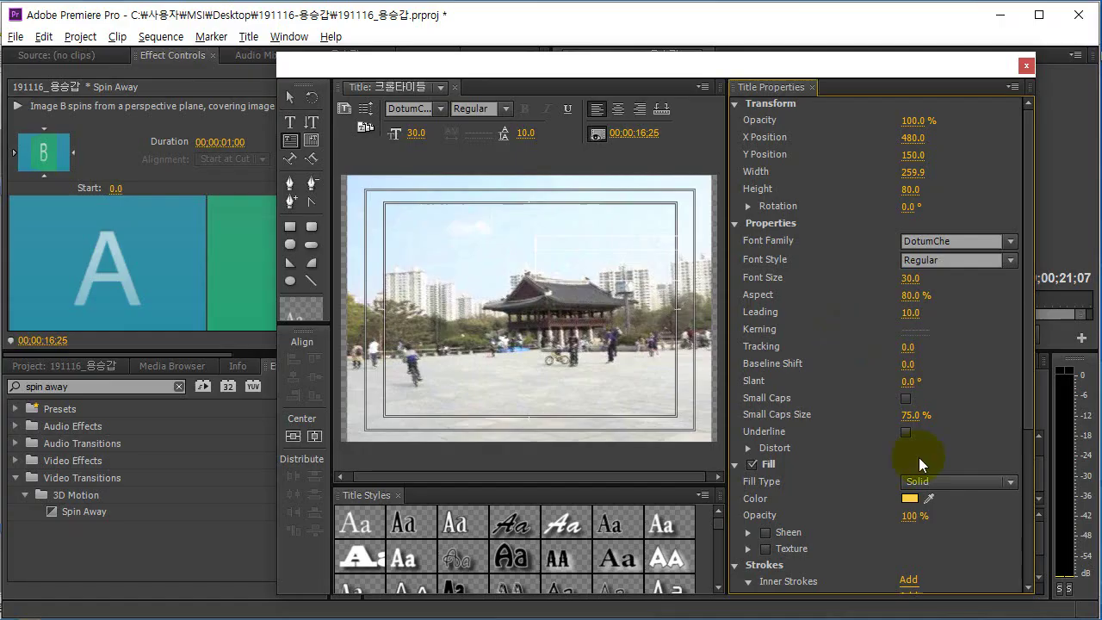
{"action": "left_click_drag", "start_coordinate": [1029, 418], "coordinate": [1028, 524]}
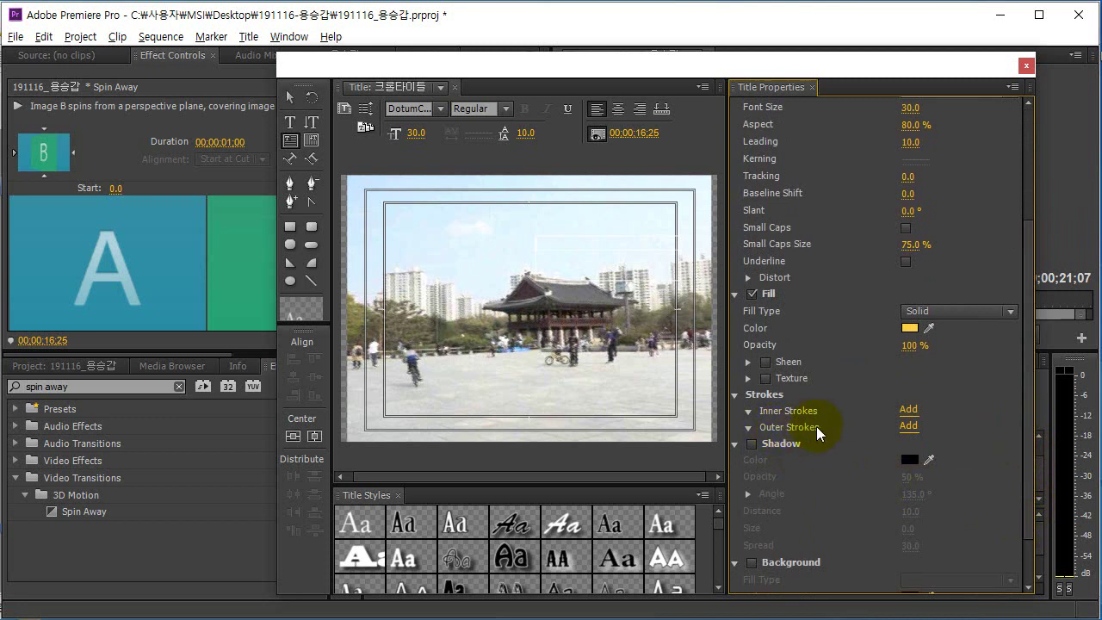
Add an Edge outer stroke to the title text and set its size to 20.
{"action": "left_click", "coordinate": [908, 428]}
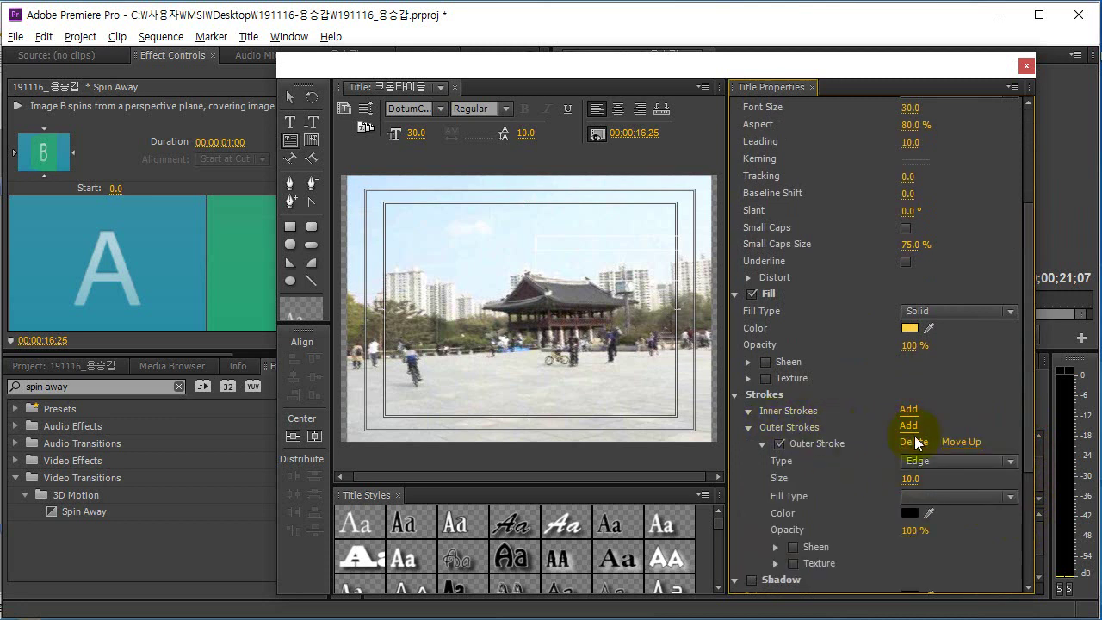
{"action": "key", "text": "alt+Tab"}
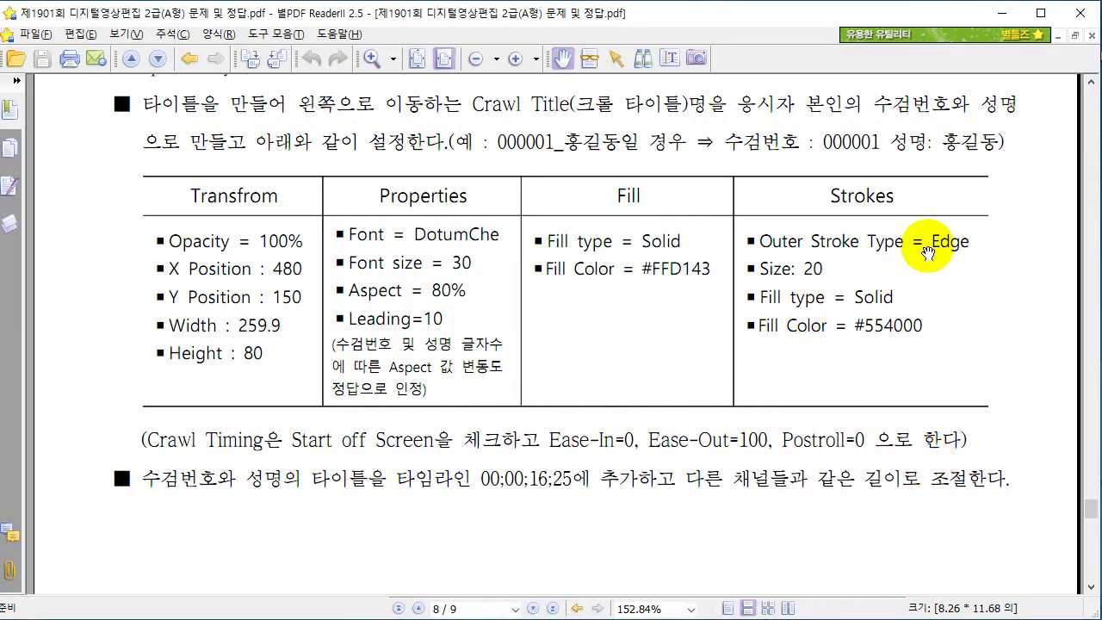
{"action": "key", "text": "alt+Tab"}
{"action": "key", "text": "alt+Tab"}
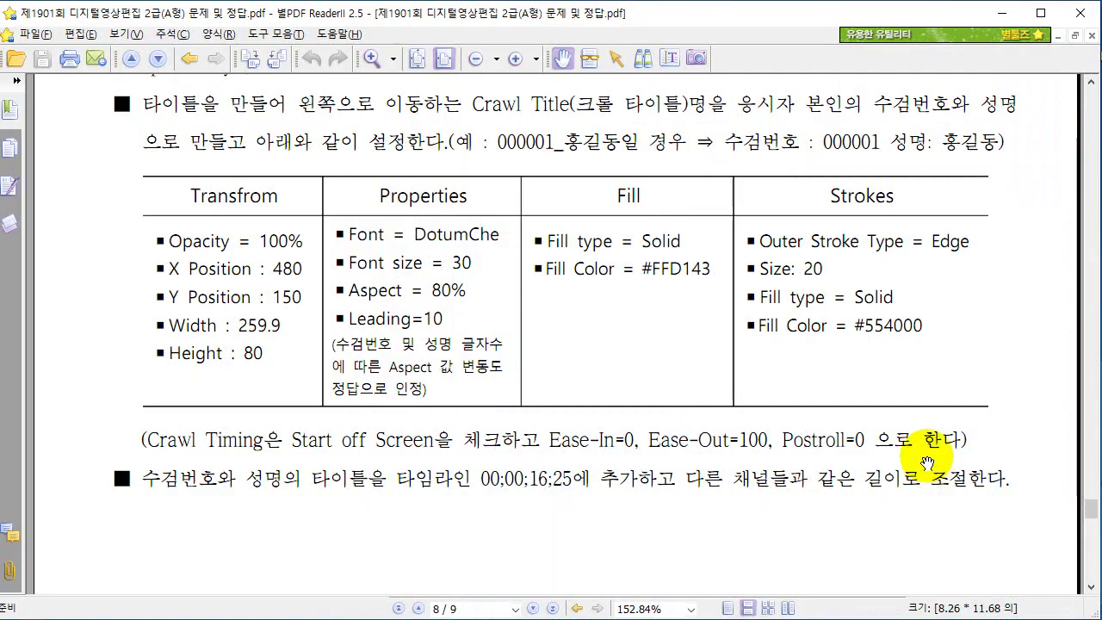
Give the outer stroke a solid 554000 colour in the Color Picker.
{"action": "key", "text": "alt+Tab"}
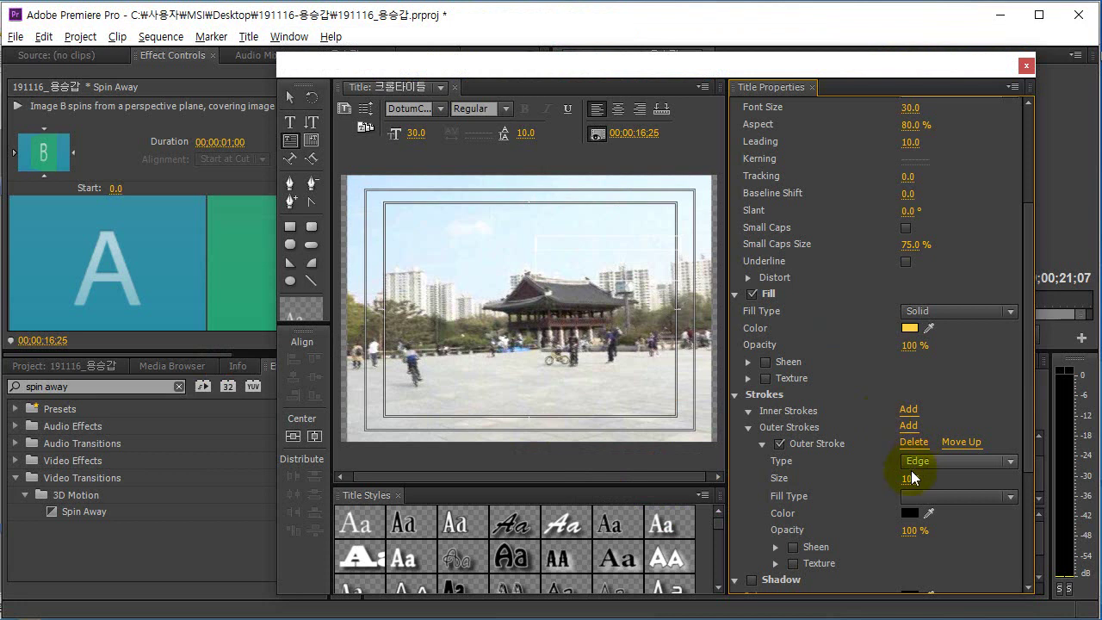
{"action": "left_click", "coordinate": [911, 478]}
{"action": "type", "text": "20"}
{"action": "key", "text": "Return"}
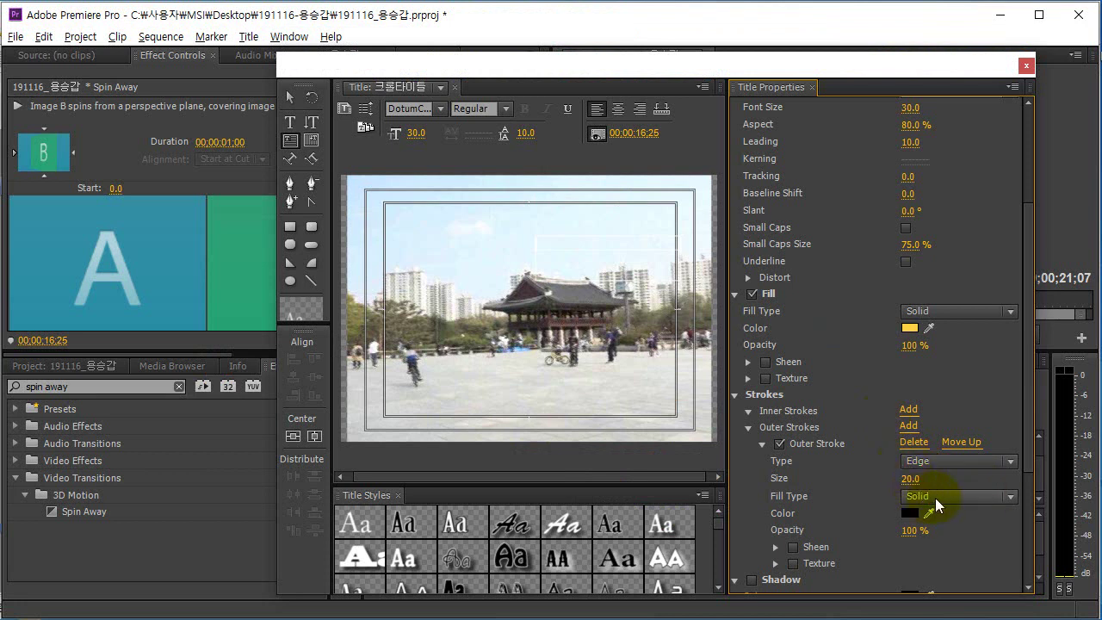
{"action": "key", "text": "alt+Tab"}
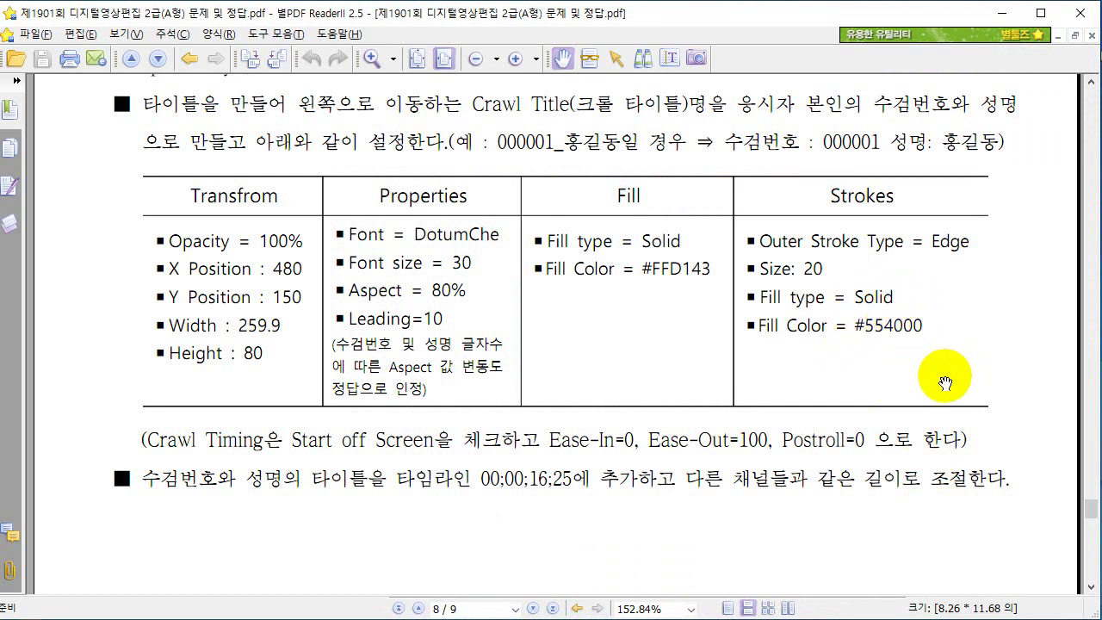
{"action": "key", "text": "alt+Tab"}
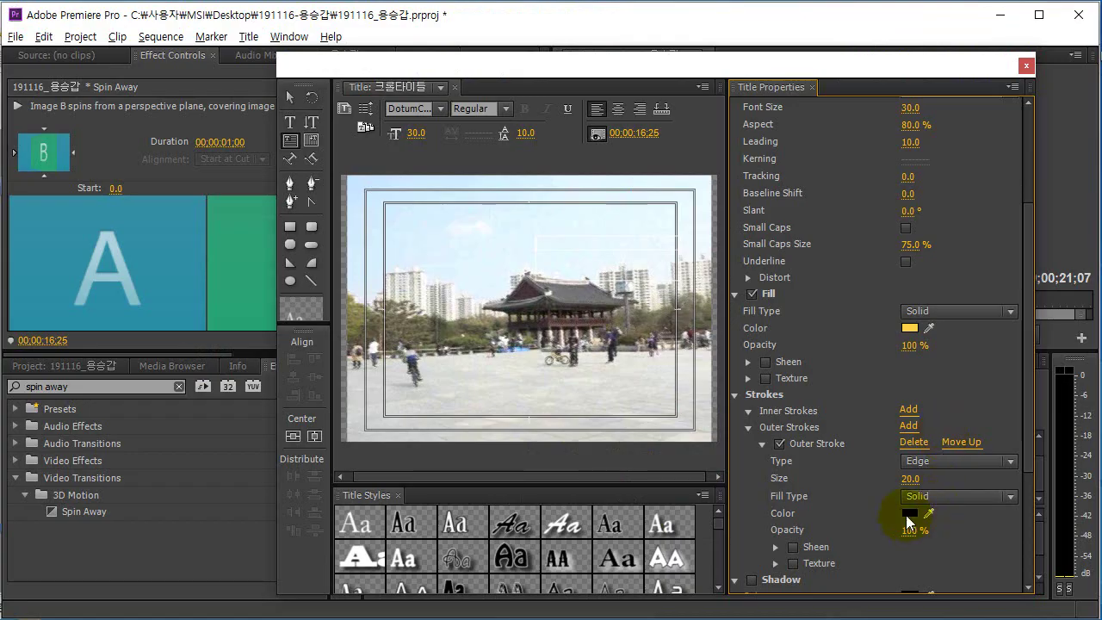
{"action": "left_click", "coordinate": [908, 514]}
{"action": "left_click", "coordinate": [669, 460]}
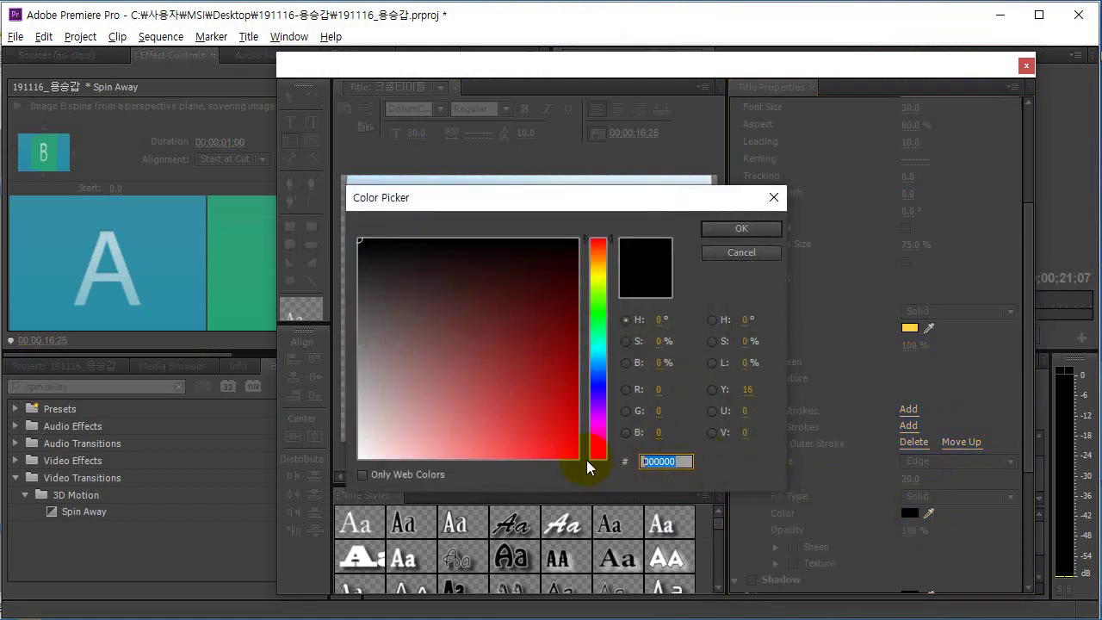
{"action": "type", "text": "554000"}
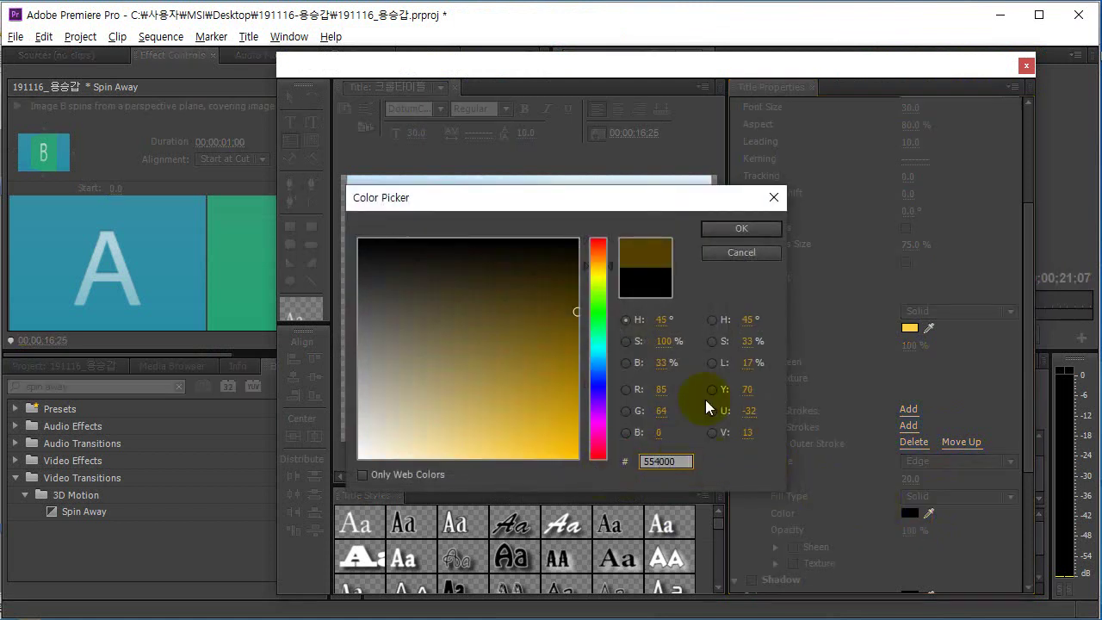
{"action": "left_click", "coordinate": [742, 229]}
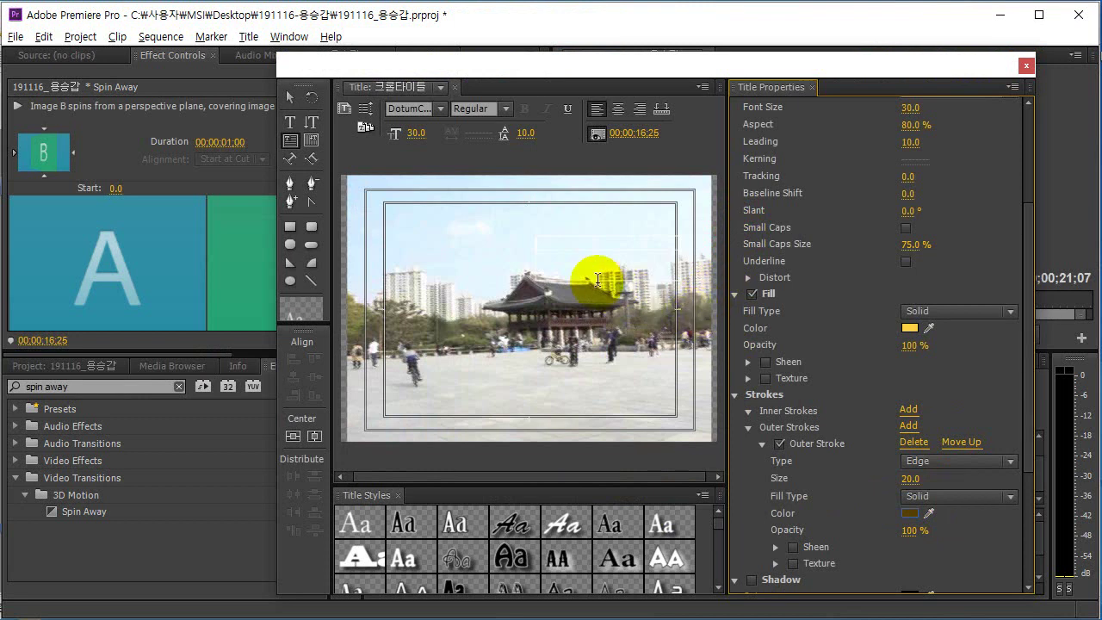
Type the examinee number and, on a second line, the examinee's name into the title, saving the project.
{"action": "left_click", "coordinate": [549, 246]}
{"action": "key", "text": "ctrl+s"}
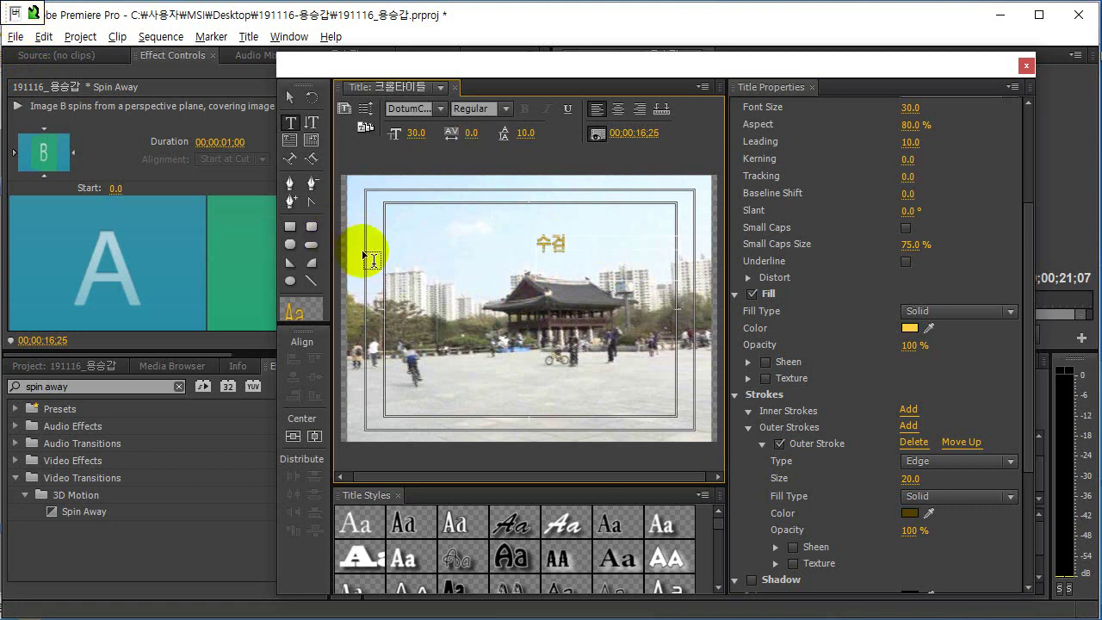
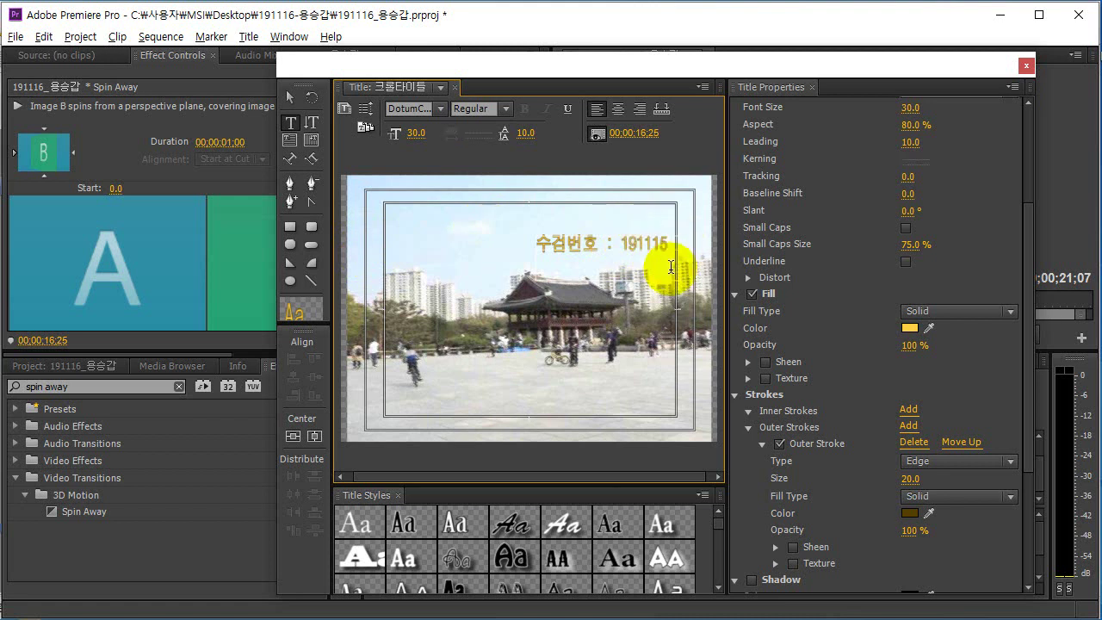
{"action": "key", "text": "Return"}
{"action": "type", "text": "성명"}
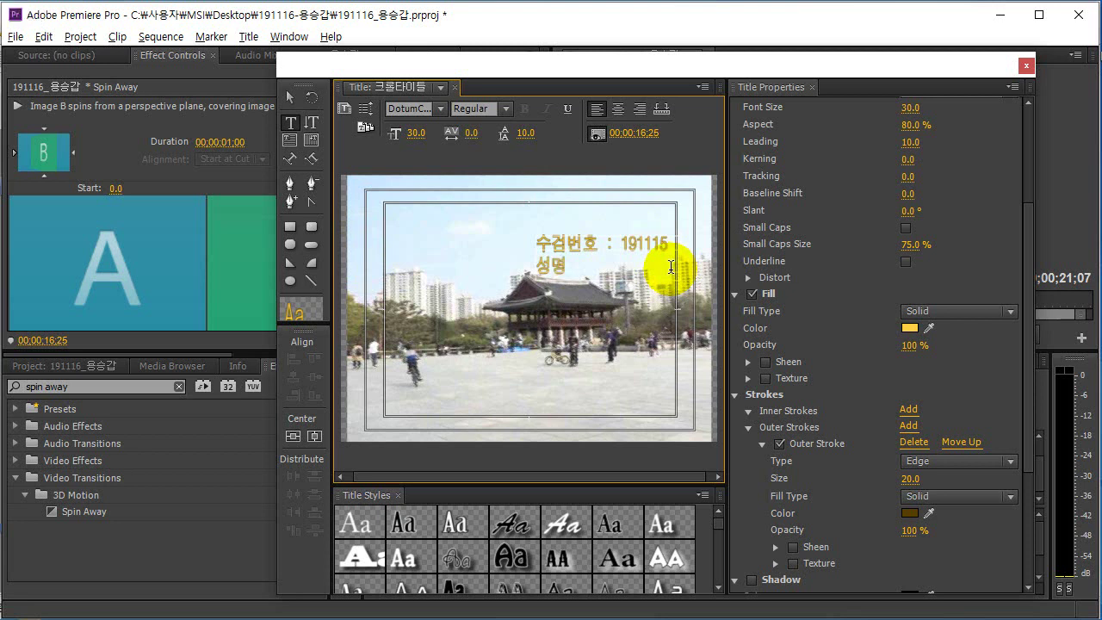
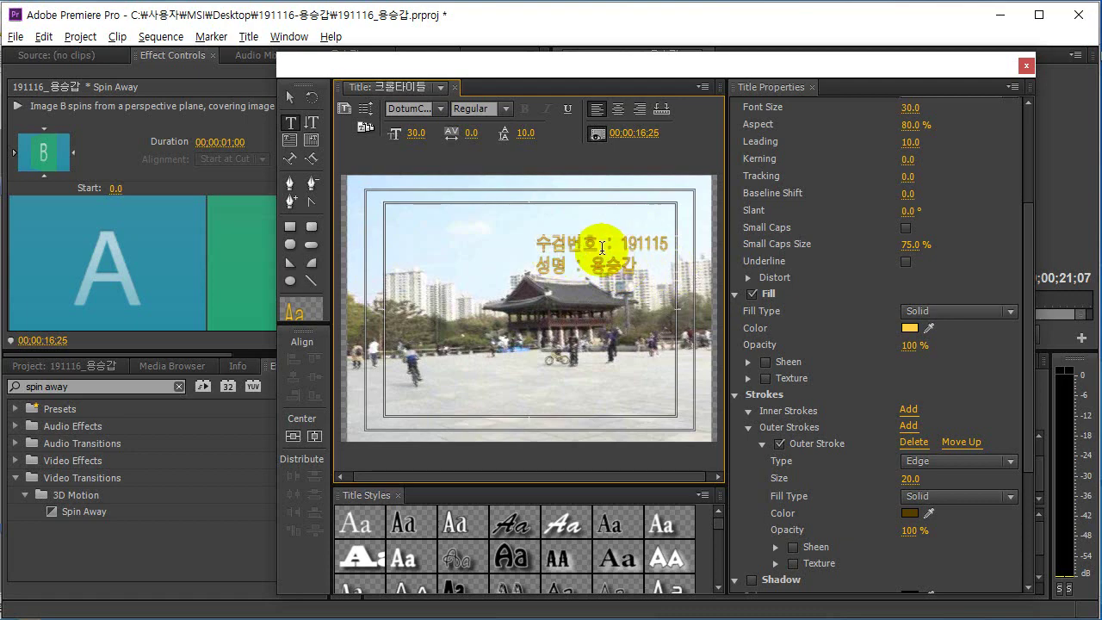
Check the exam sheet's stroke settings and scroll on to the crawl timing instructions.
{"action": "key", "text": "alt+Tab"}
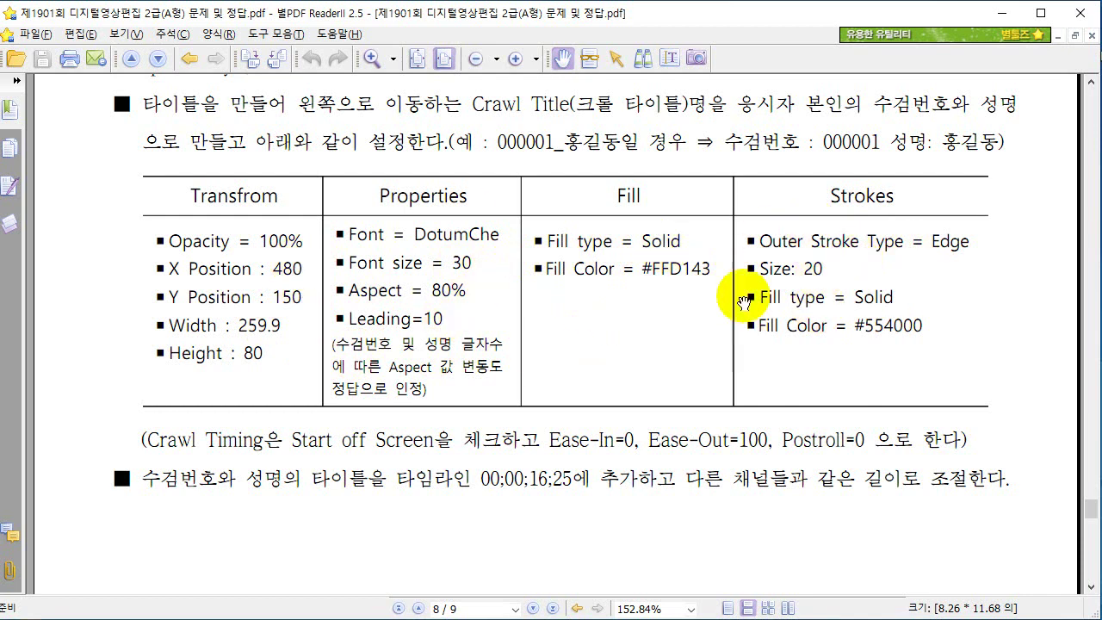
{"action": "key", "text": "alt+Tab"}
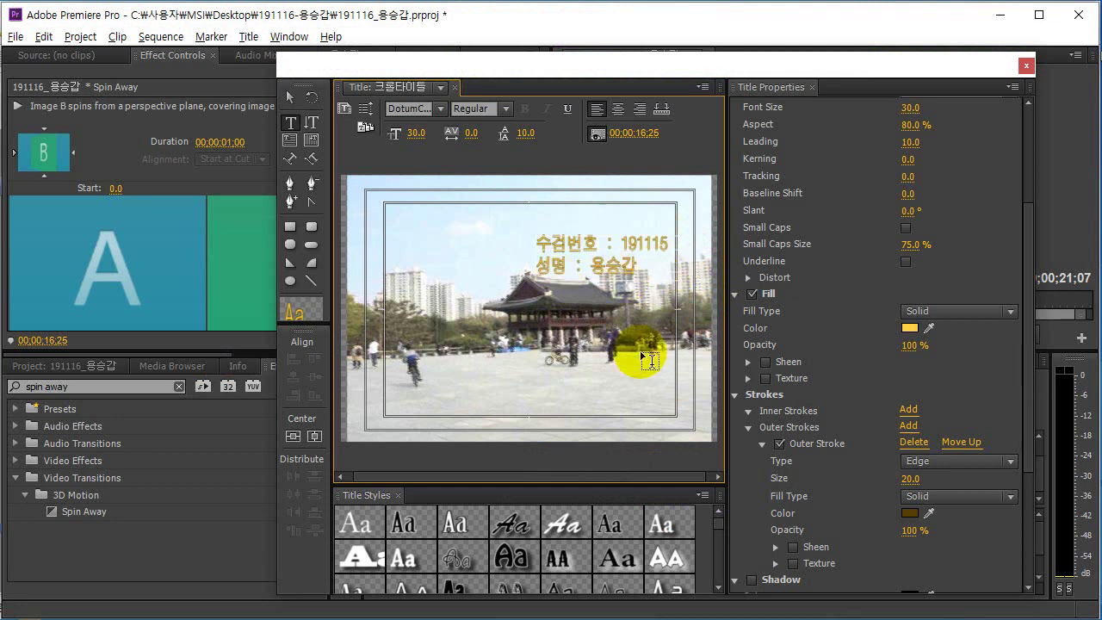
{"action": "key", "text": "alt+Tab"}
{"action": "scroll", "coordinate": [456, 387], "scroll_direction": "down", "scroll_amount": 1}
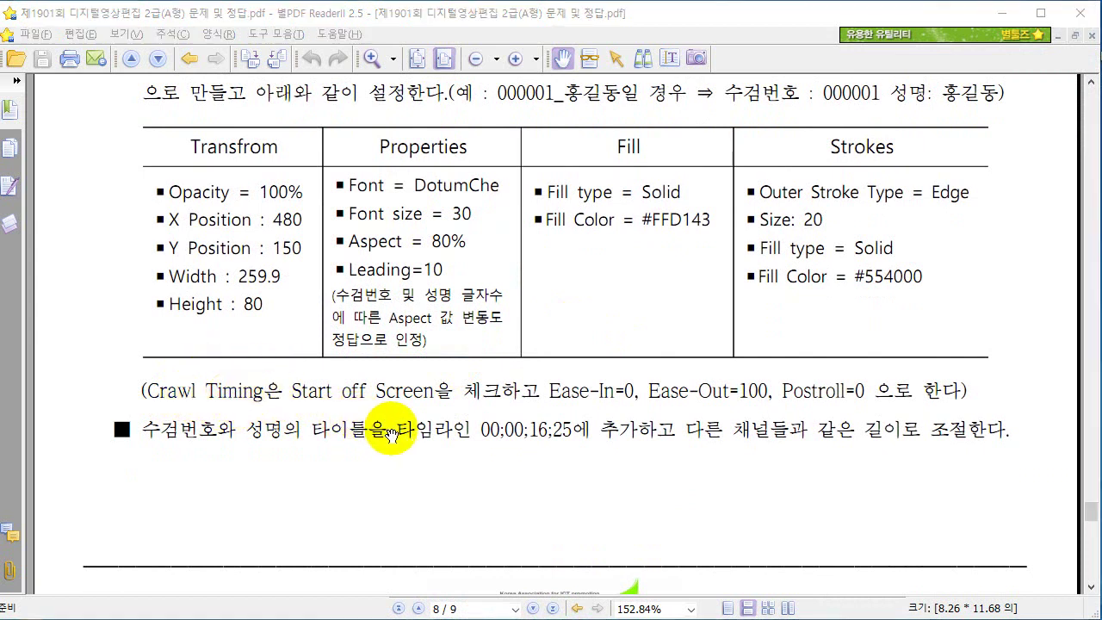
{"action": "key", "text": "alt+Tab"}
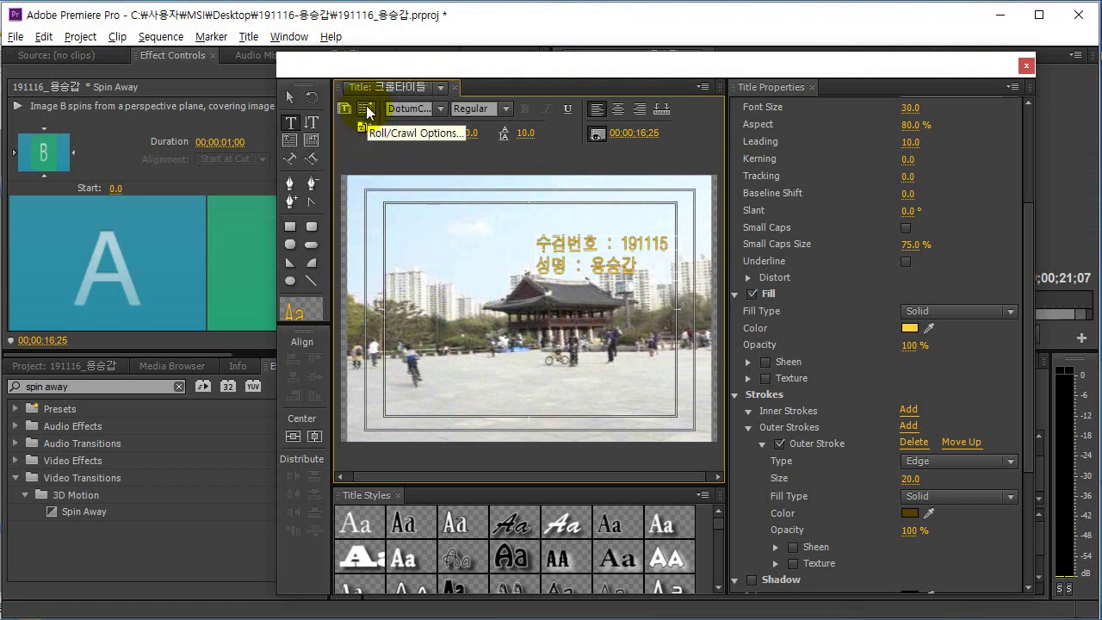
Set the title to Crawl Left, starting off screen, with Ease-Out 100 and other timings 0.
{"action": "left_click", "coordinate": [367, 107]}
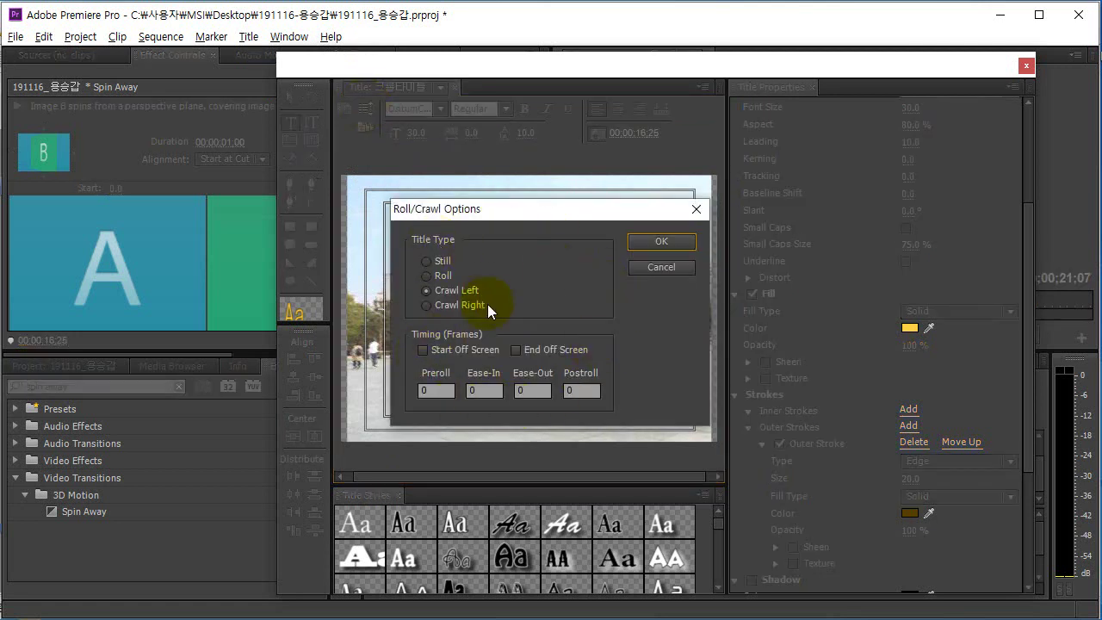
{"action": "key", "text": "alt+Tab"}
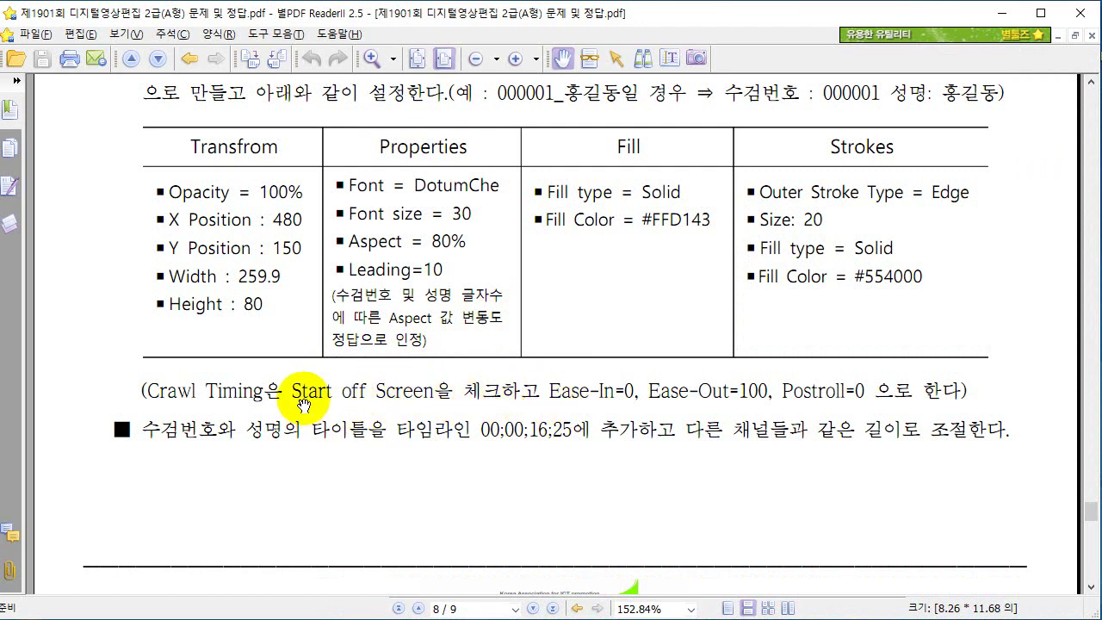
{"action": "key", "text": "alt+Tab"}
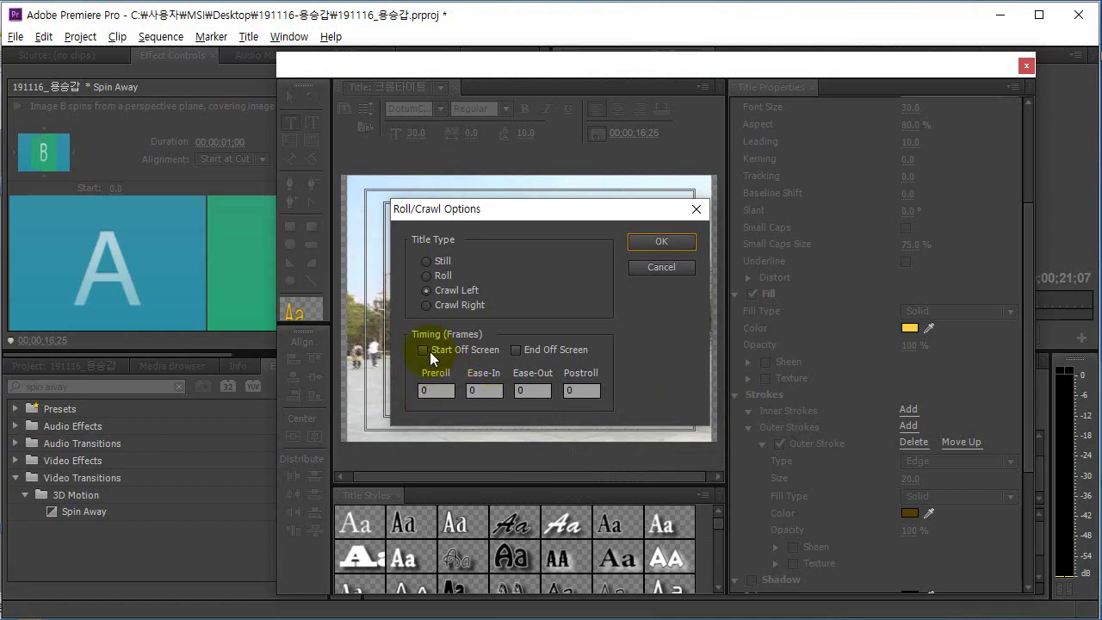
{"action": "key", "text": "alt+Tab"}
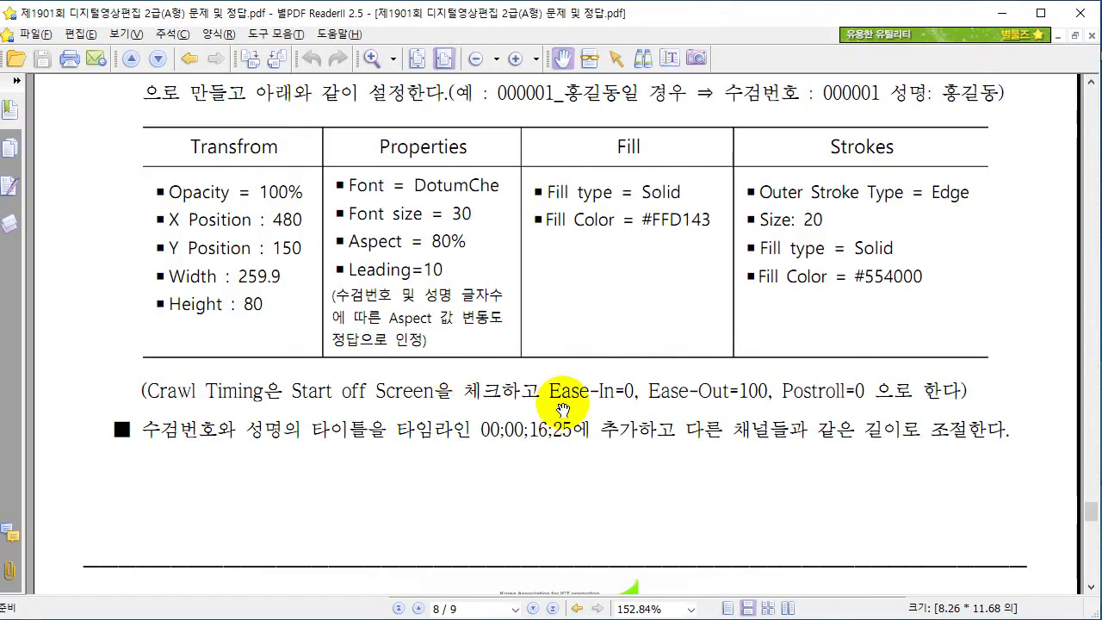
{"action": "key", "text": "alt+Tab"}
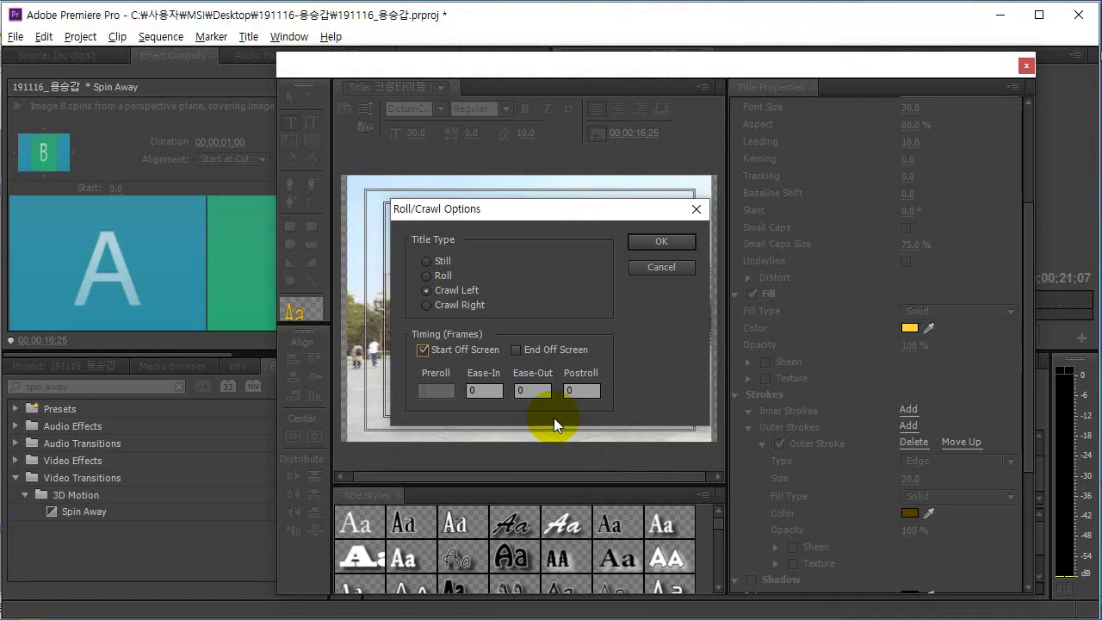
{"action": "type", "text": "100"}
{"action": "left_click", "coordinate": [659, 243]}
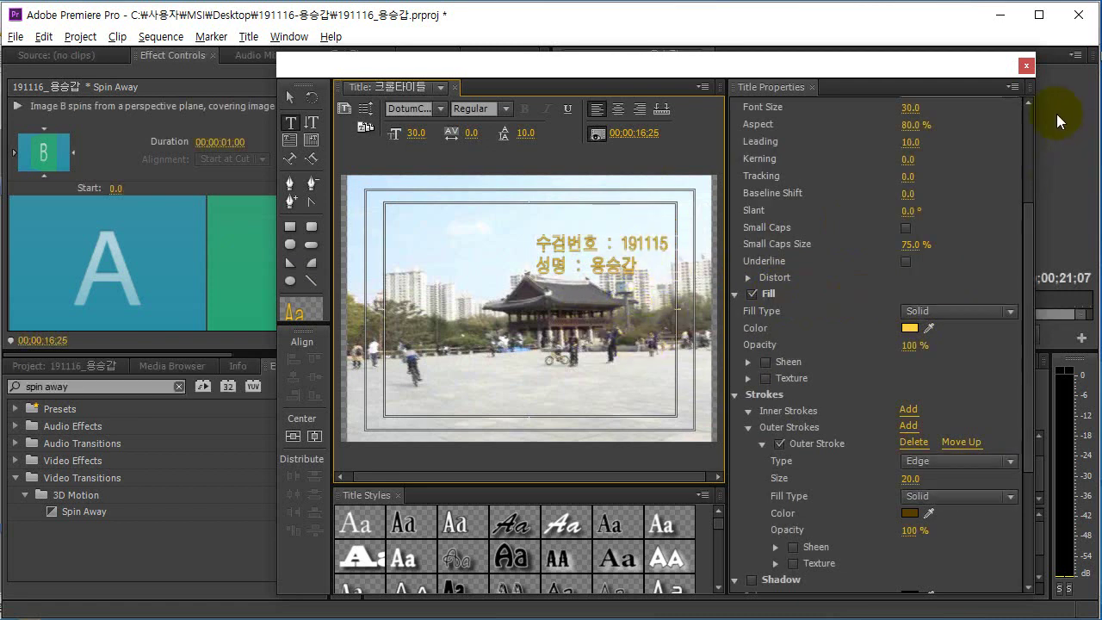
Close the Titler and drag 크롤타이틀 from the Project panel onto the Video 2 track.
{"action": "left_click", "coordinate": [1026, 66]}
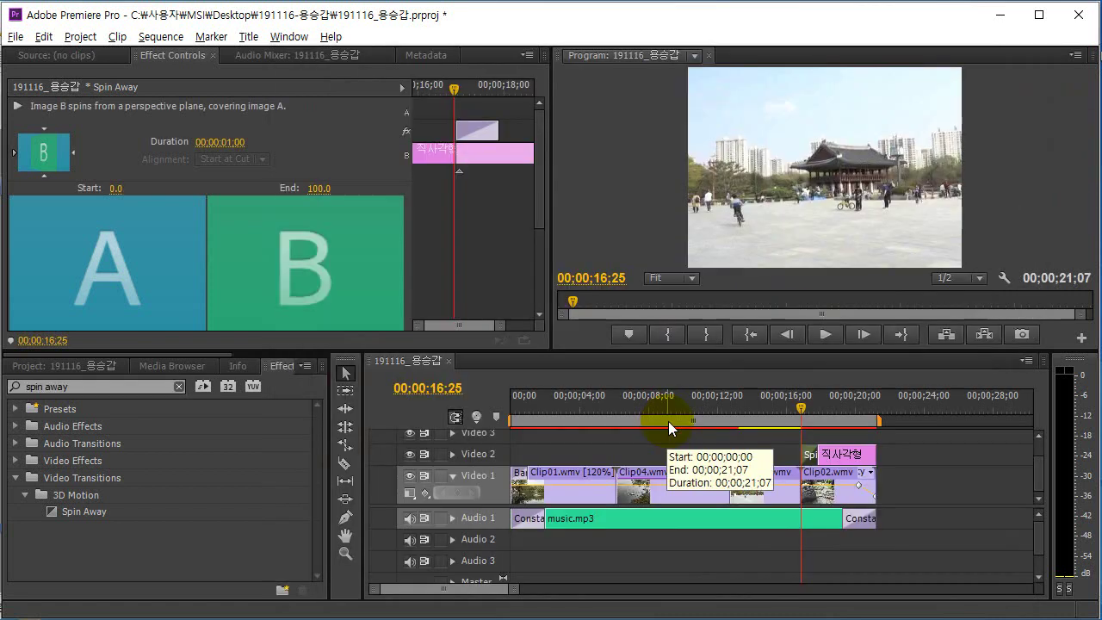
{"action": "left_click", "coordinate": [44, 366]}
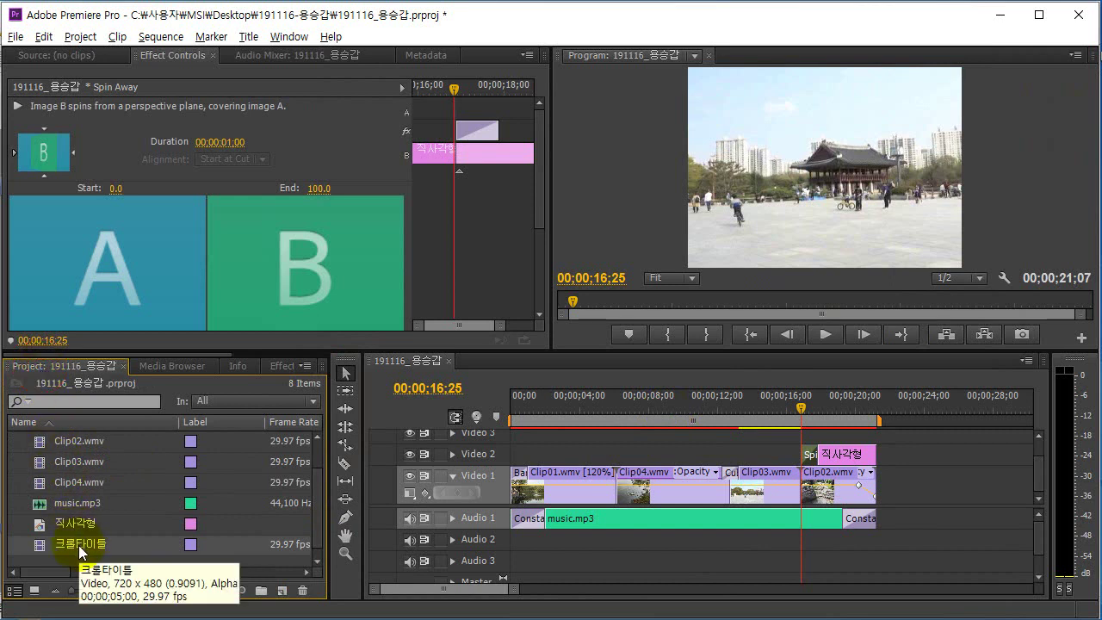
{"action": "left_click_drag", "start_coordinate": [40, 552], "coordinate": [636, 459]}
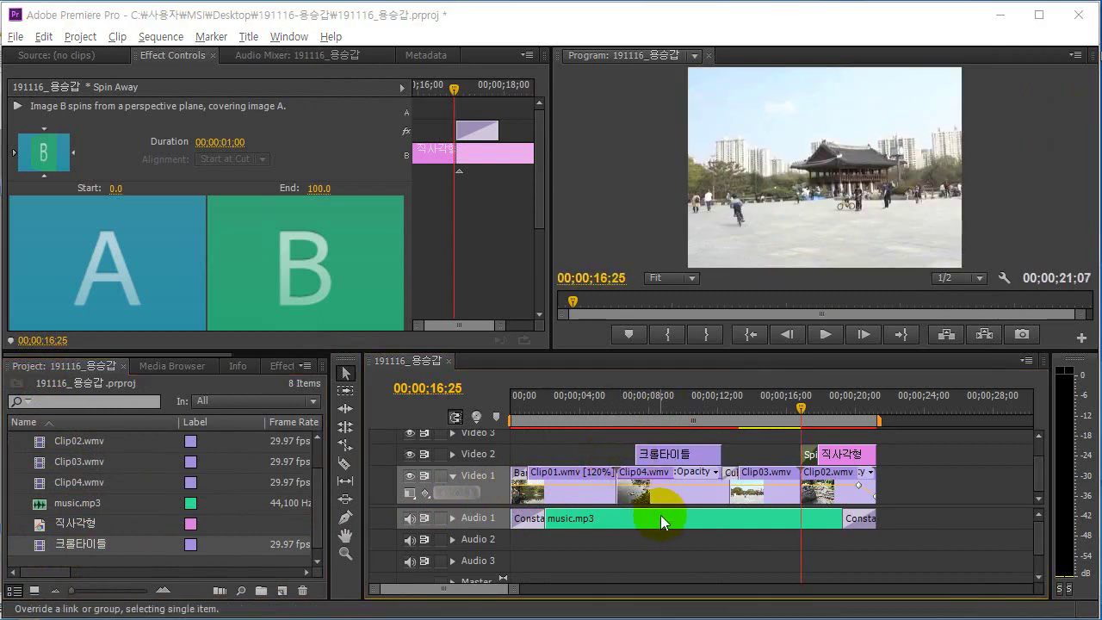
{"action": "key", "text": "alt+Tab"}
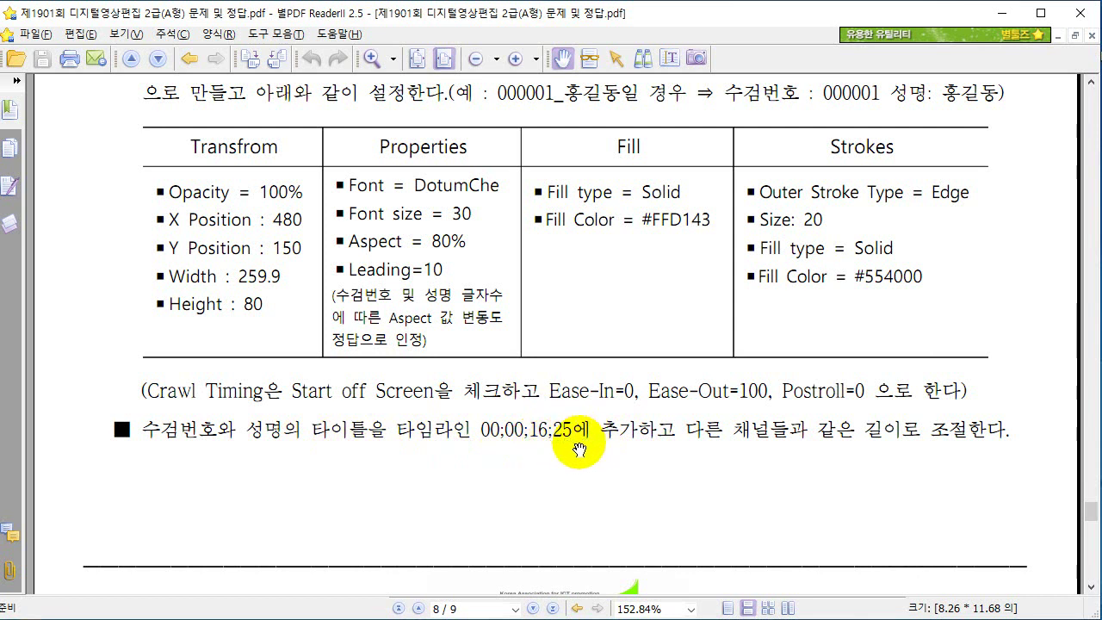
{"action": "key", "text": "alt+Tab"}
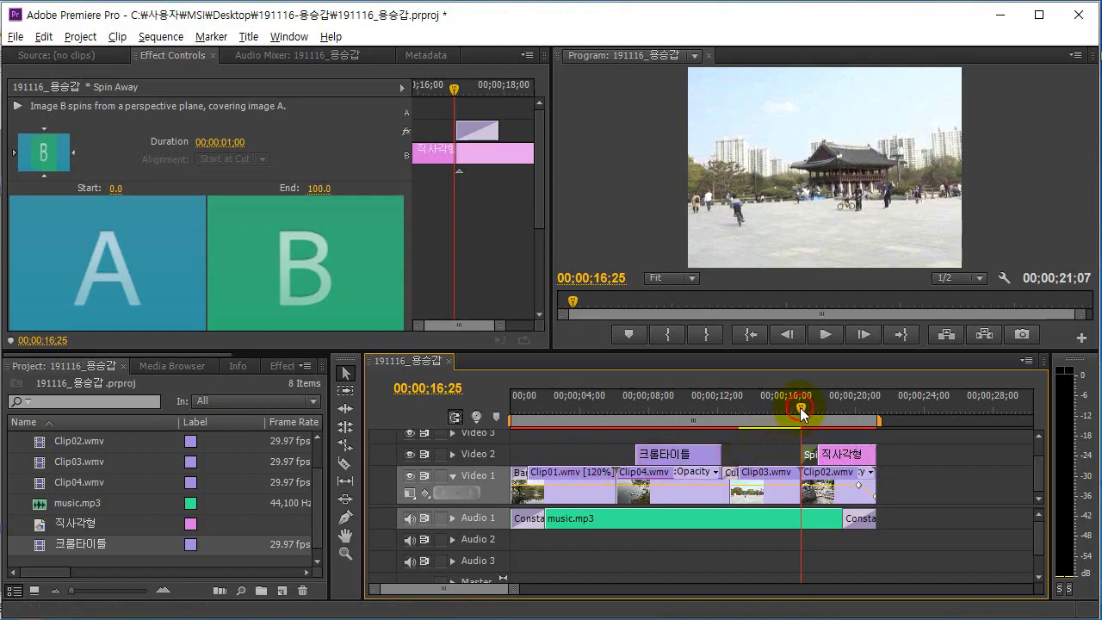
Put the playhead at 00;00;16;25 and move 크롤타이틀 onto Video 3 starting there.
{"action": "left_click_drag", "start_coordinate": [800, 413], "coordinate": [790, 413]}
{"action": "left_click", "coordinate": [438, 388]}
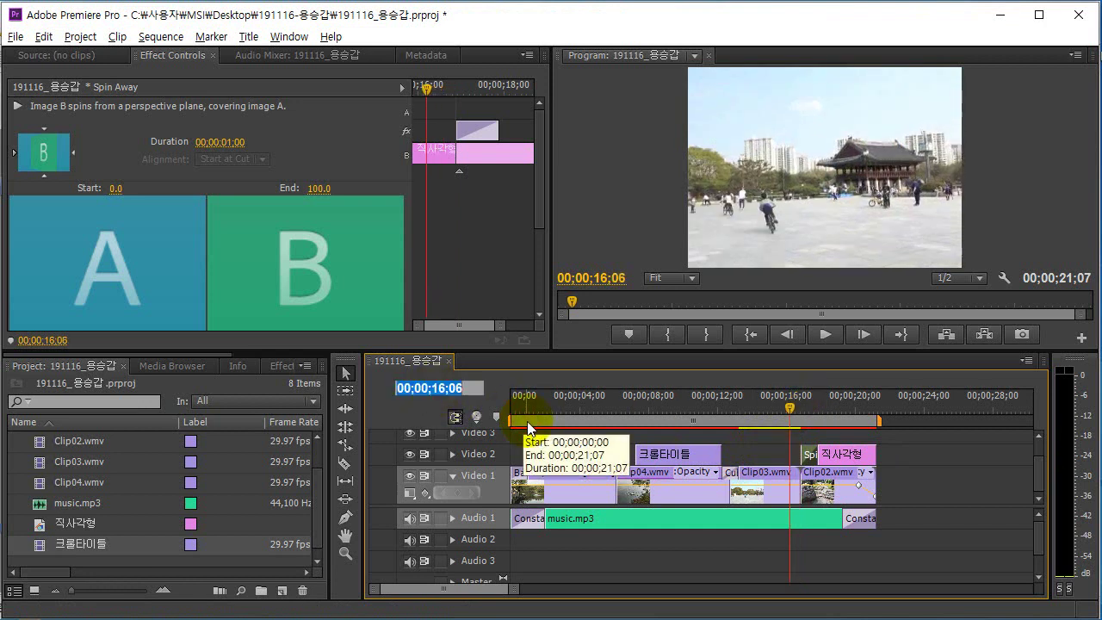
{"action": "type", "text": "15"}
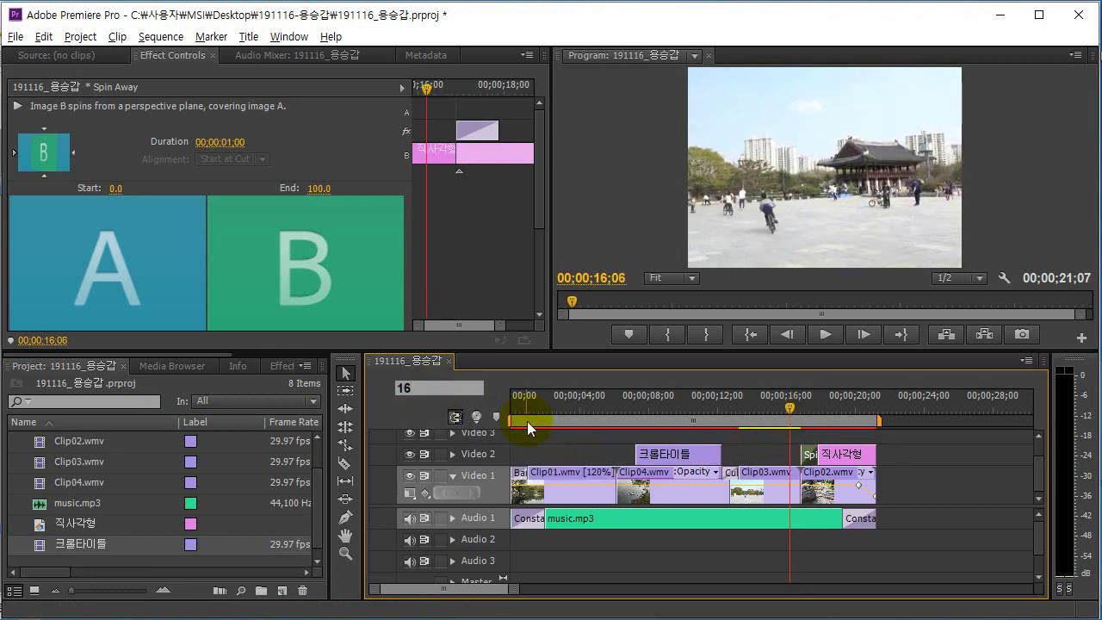
{"action": "key", "text": "Return"}
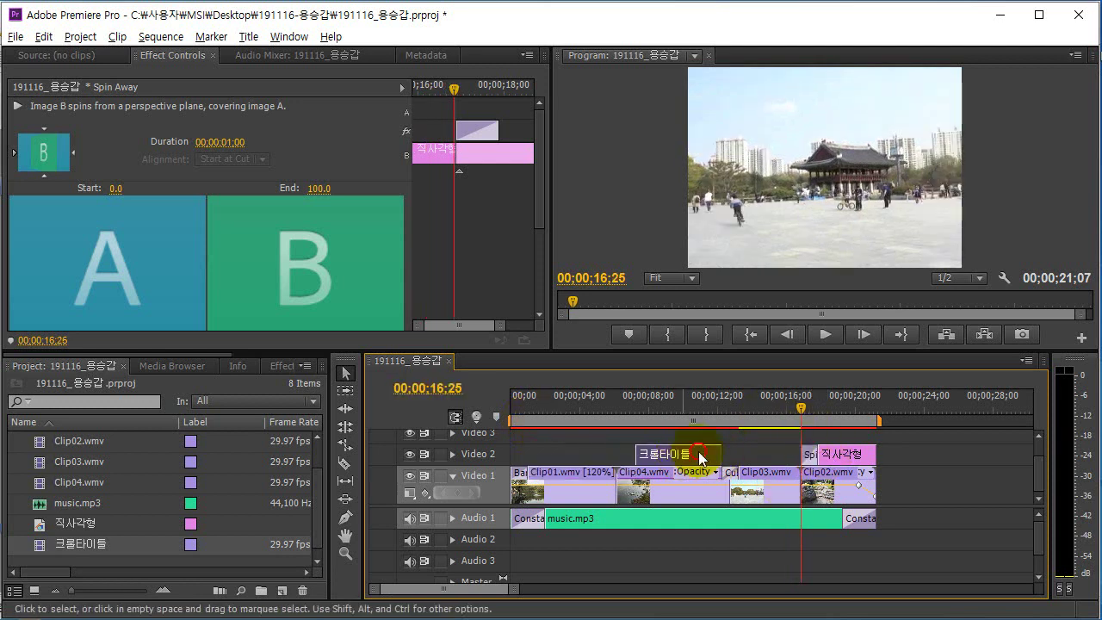
{"action": "left_click_drag", "start_coordinate": [701, 454], "coordinate": [846, 440]}
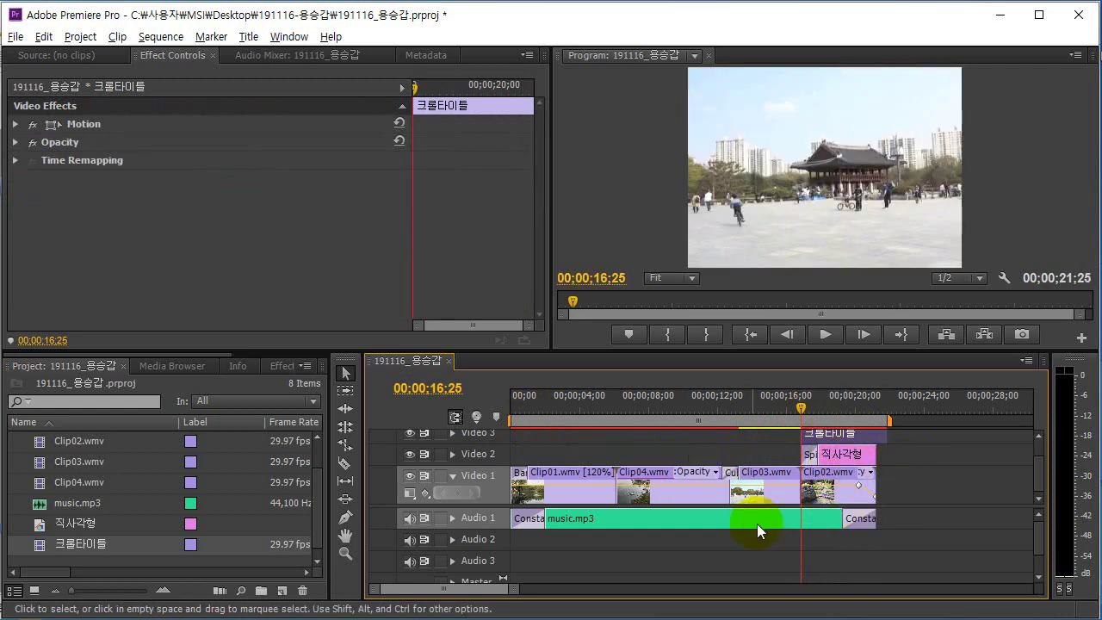
Trim 크롤타이틀's out point to end with the 직사각형 clip at 00;00;21;07.
{"action": "left_click_drag", "start_coordinate": [465, 508], "coordinate": [461, 529]}
{"action": "left_click", "coordinate": [913, 472]}
{"action": "left_click", "coordinate": [846, 450]}
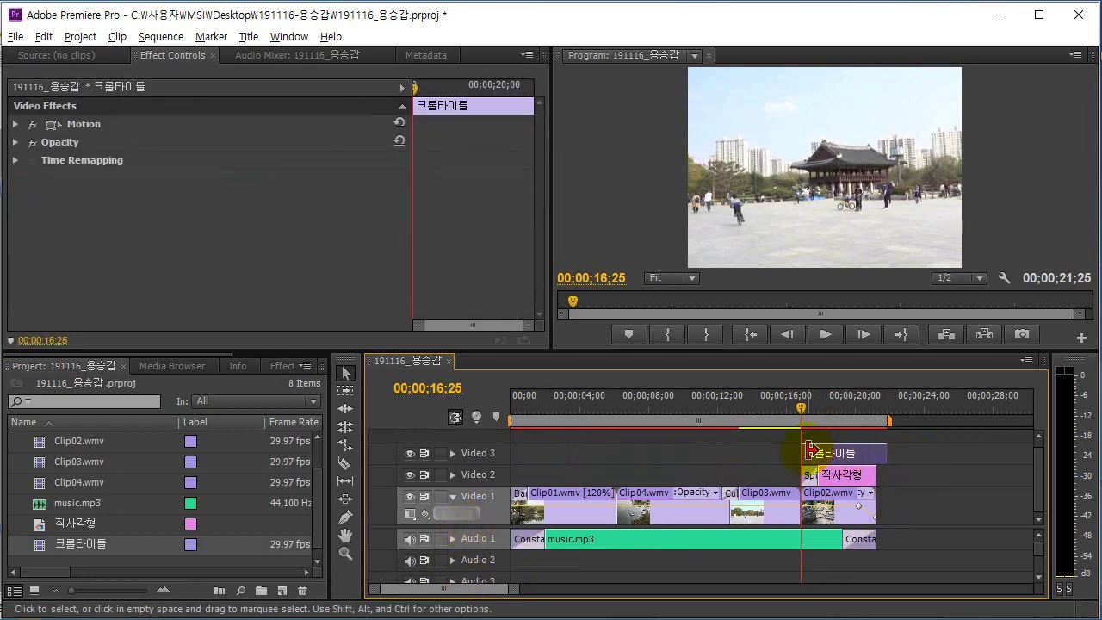
{"action": "left_click_drag", "start_coordinate": [879, 454], "coordinate": [871, 453]}
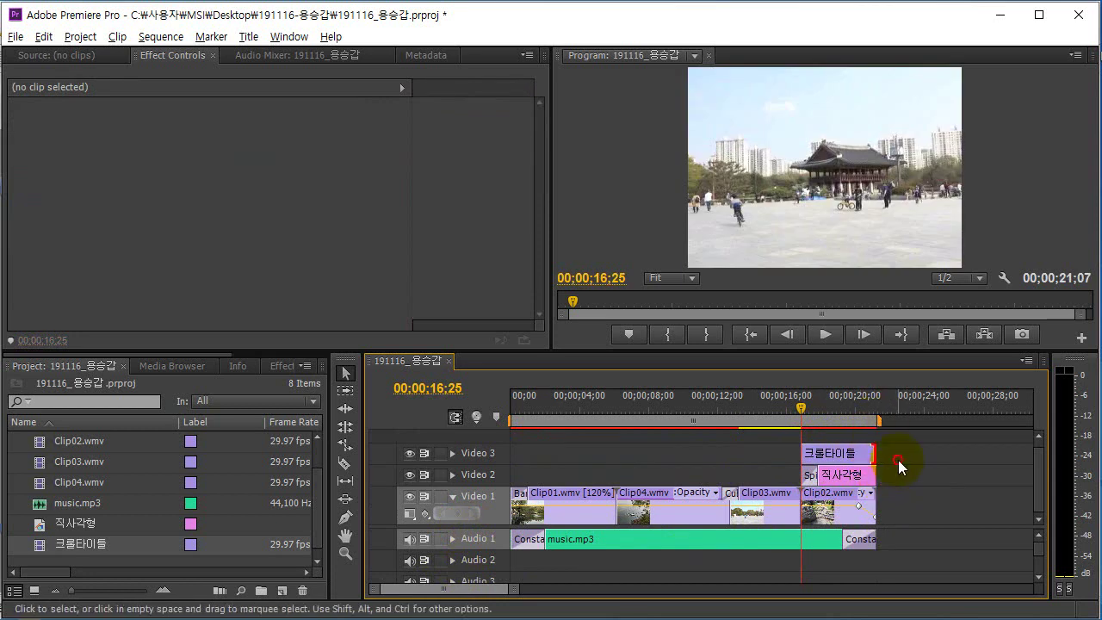
{"action": "left_click", "coordinate": [828, 454]}
{"action": "left_click", "coordinate": [837, 480]}
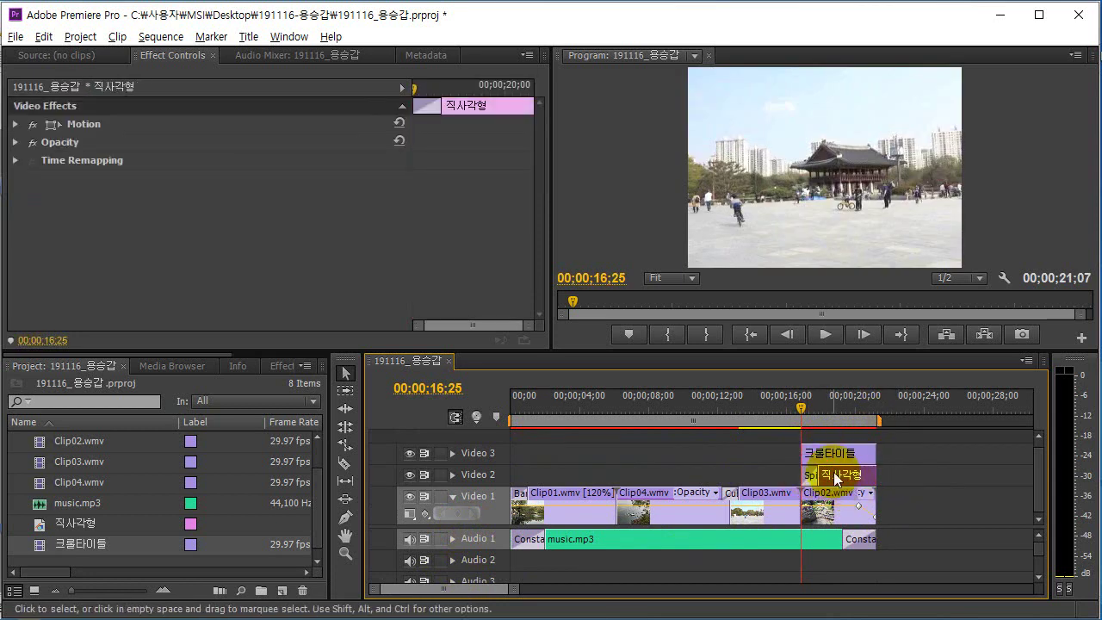
{"action": "left_click", "coordinate": [831, 458]}
{"action": "left_click", "coordinate": [837, 479]}
{"action": "left_click", "coordinate": [837, 453]}
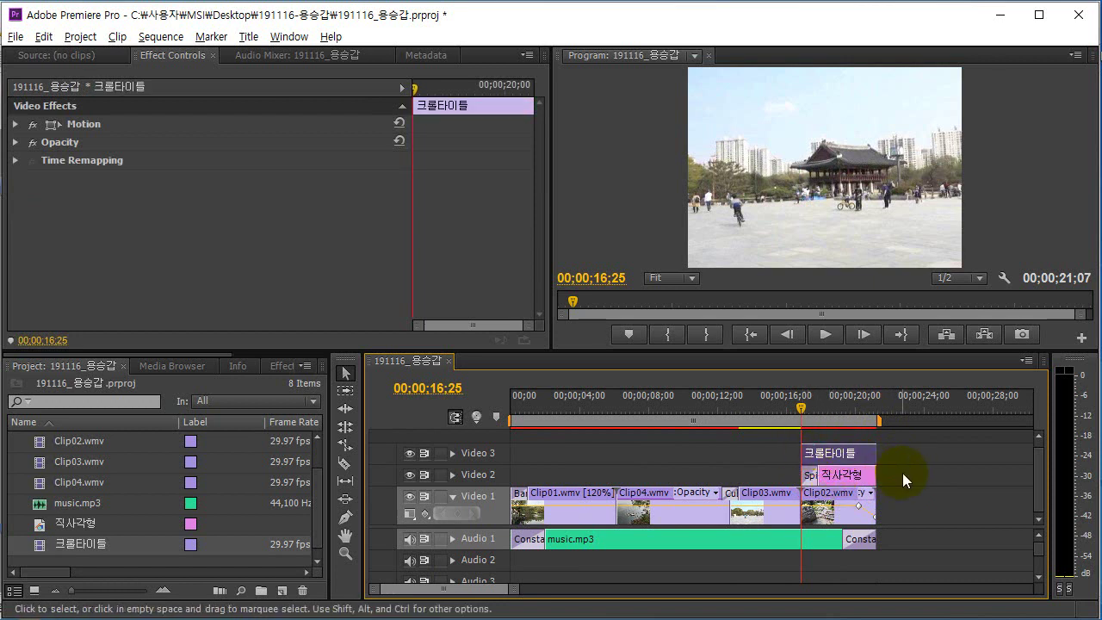
{"action": "key", "text": "alt+Tab"}
Scroll the exam PDF down to page 9, question 30's WMV export instructions.
{"action": "left_click_drag", "start_coordinate": [427, 418], "coordinate": [429, 332]}
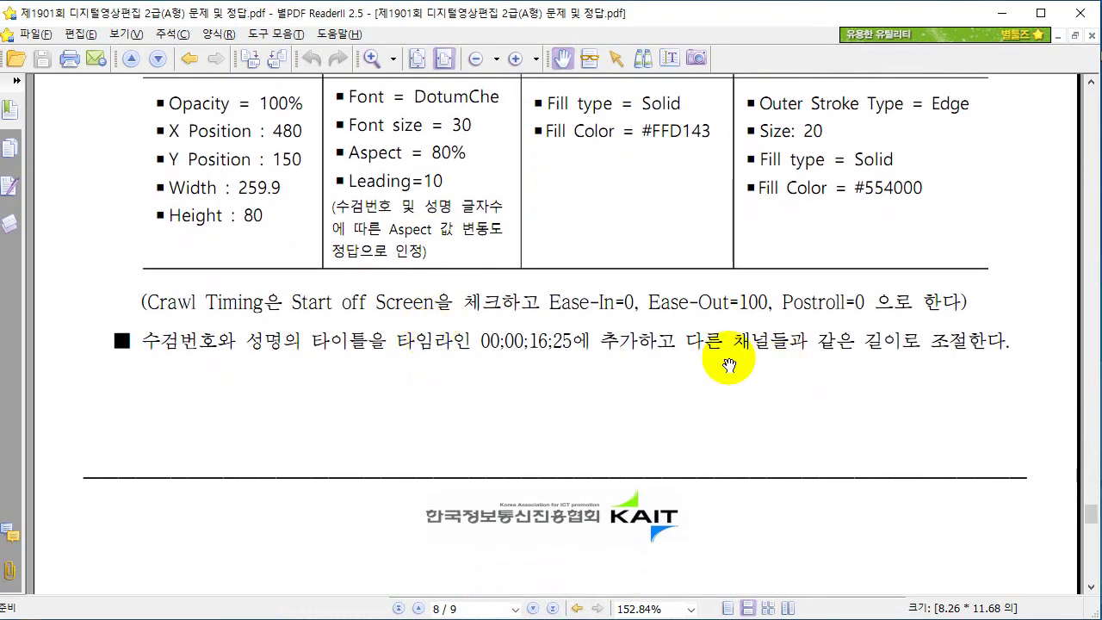
{"action": "left_click_drag", "start_coordinate": [534, 401], "coordinate": [535, 341]}
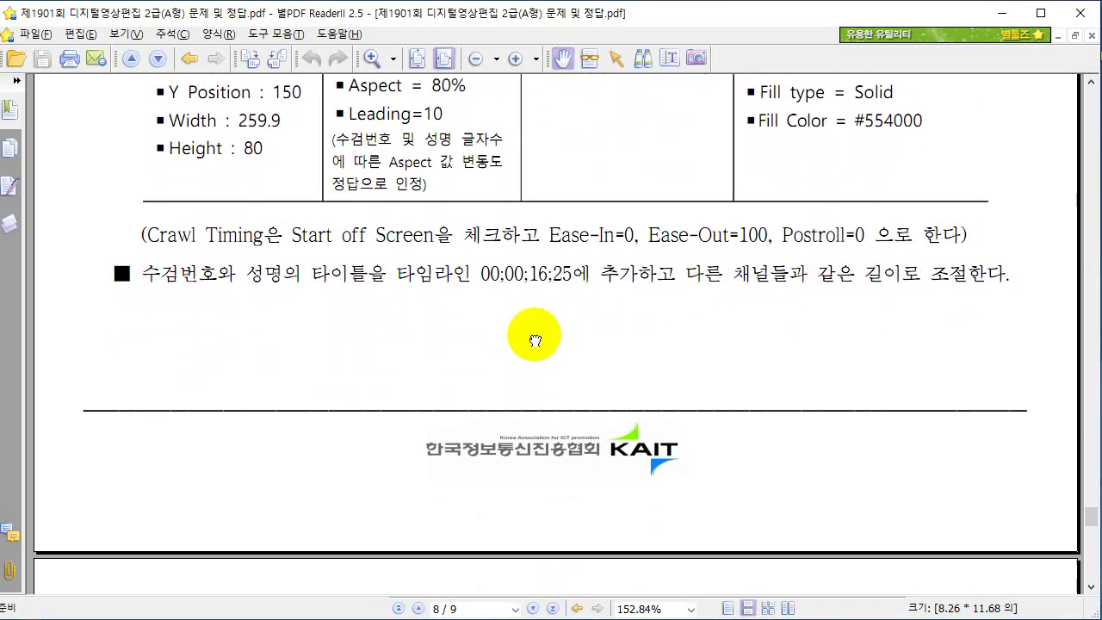
{"action": "scroll", "coordinate": [534, 338], "scroll_direction": "down", "scroll_amount": 10}
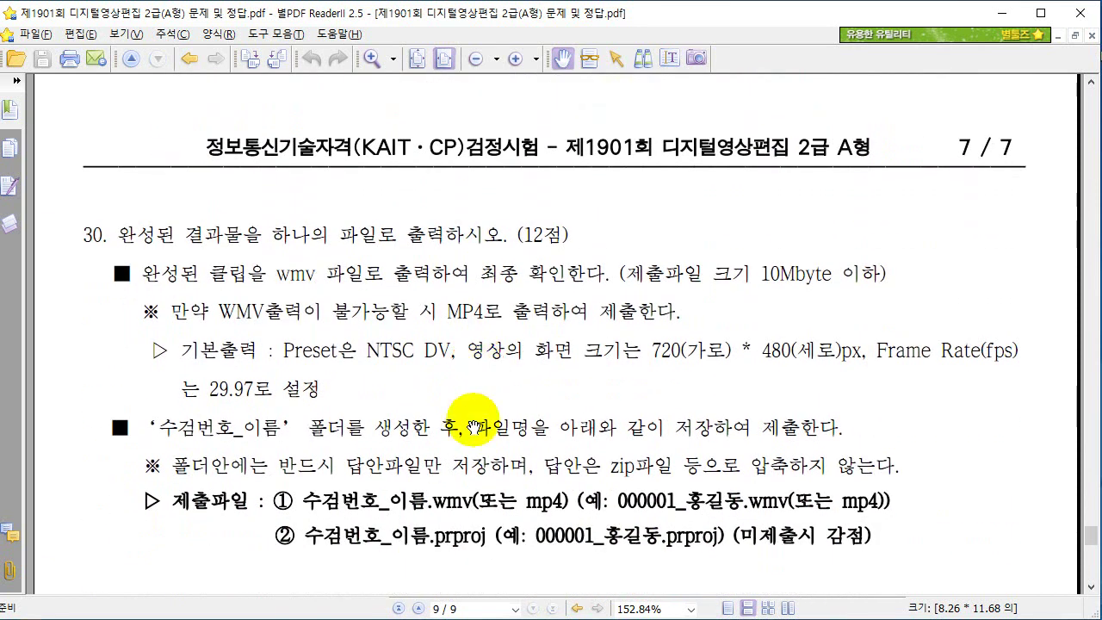
{"action": "scroll", "coordinate": [465, 381], "scroll_direction": "down", "scroll_amount": 1}
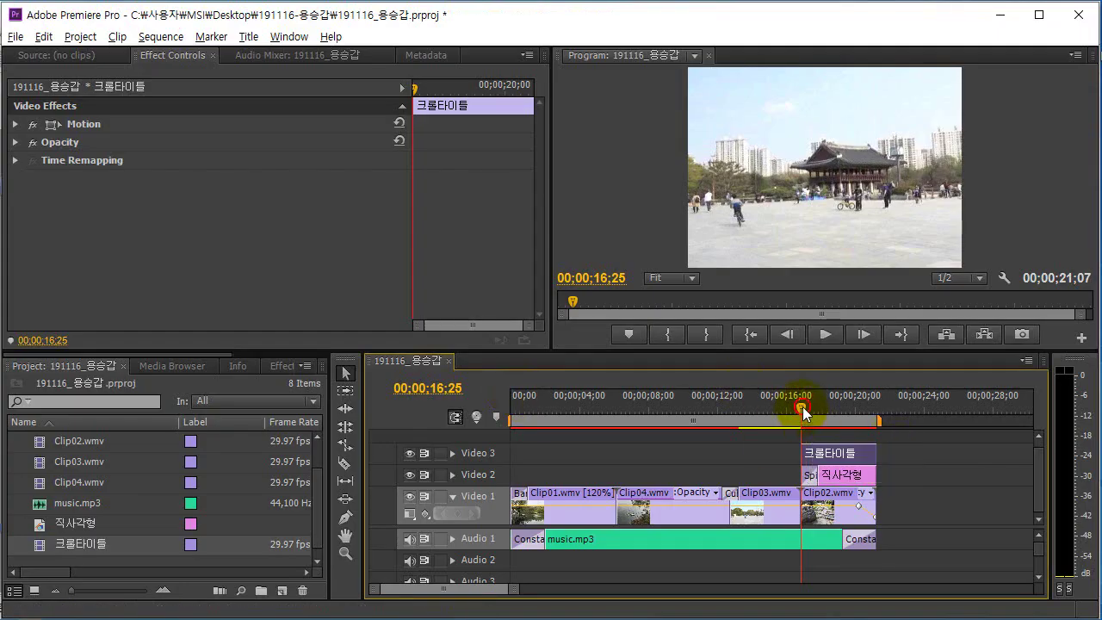
Play the sequence from 00;00;00;00 to review it.
{"action": "left_click_drag", "start_coordinate": [803, 414], "coordinate": [507, 418]}
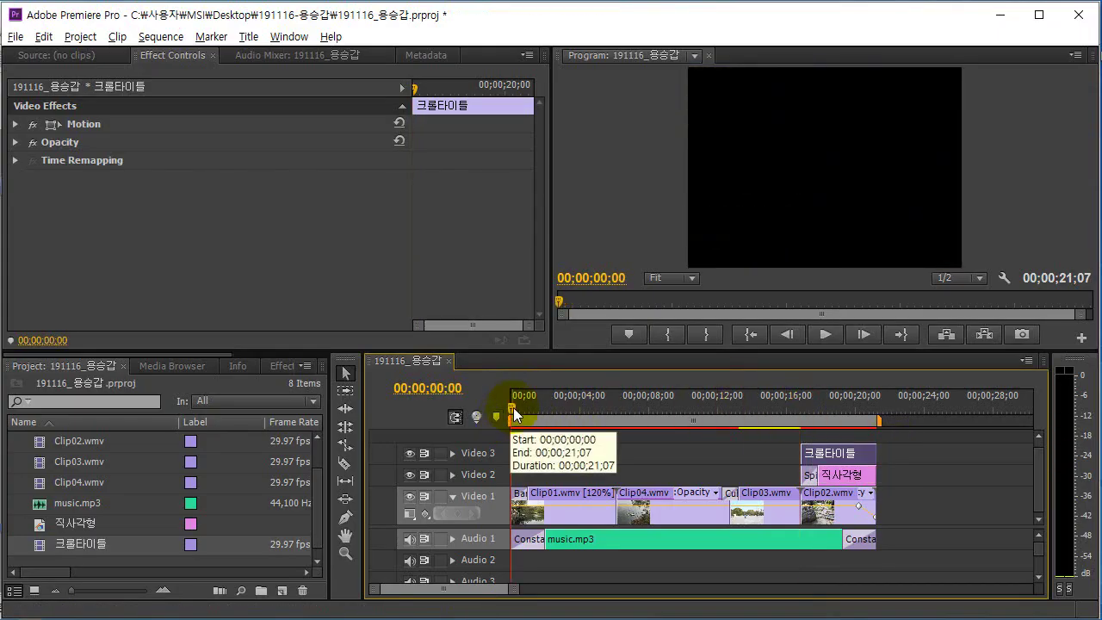
{"action": "key", "text": "space"}
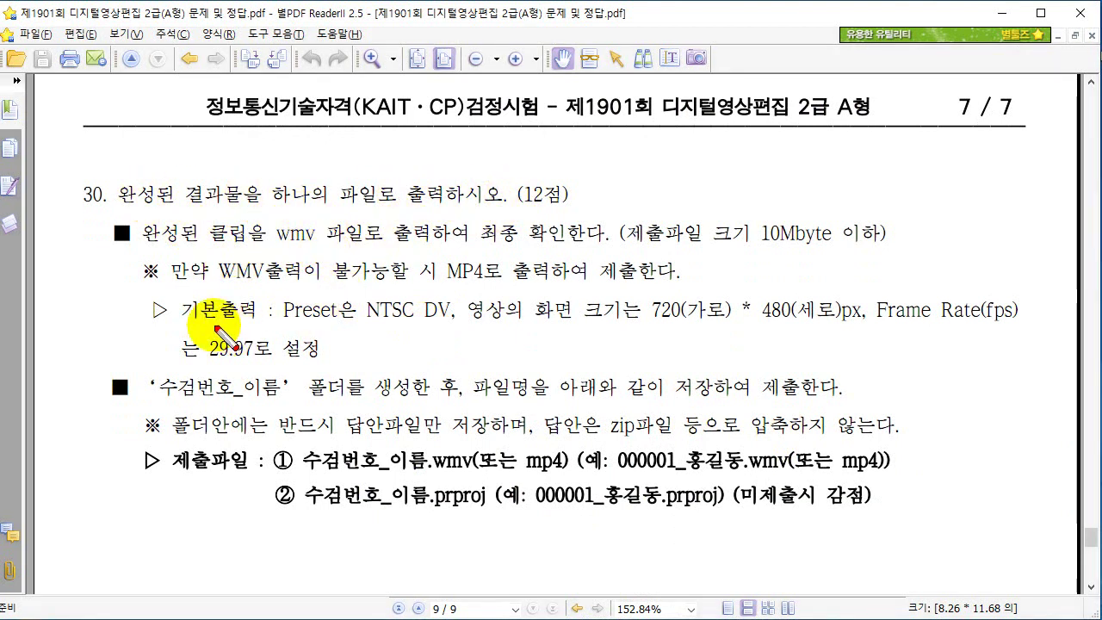
Mark the export requirements on the sheet: WMV, under 10Mbyte, 720x480, 29.97 fps.
{"action": "left_click_drag", "start_coordinate": [203, 323], "coordinate": [982, 327]}
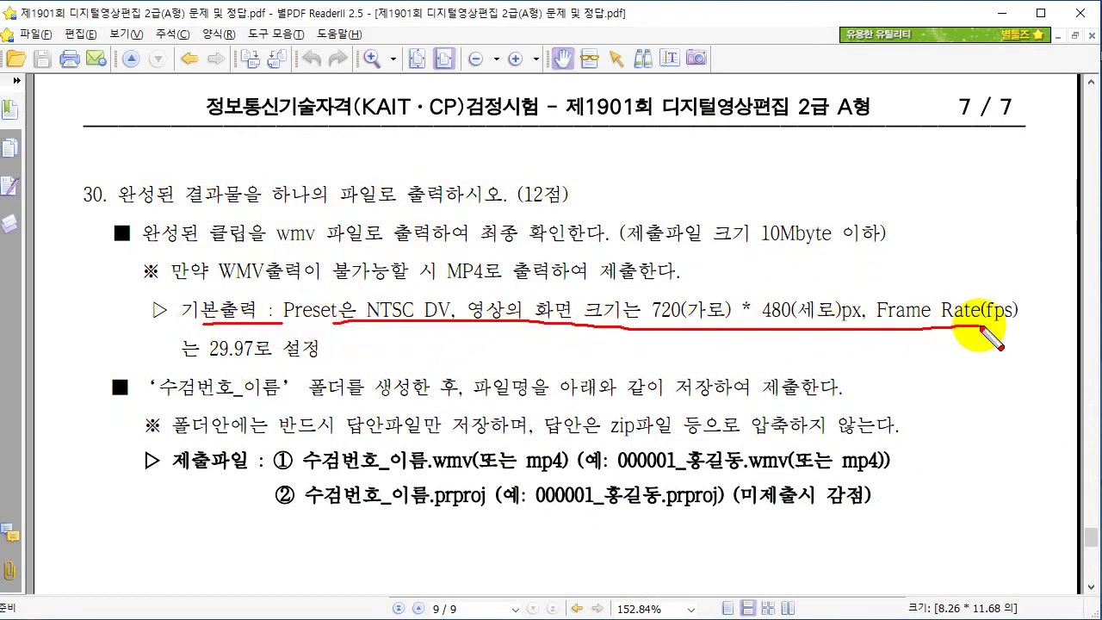
{"action": "left_click_drag", "start_coordinate": [209, 353], "coordinate": [348, 365]}
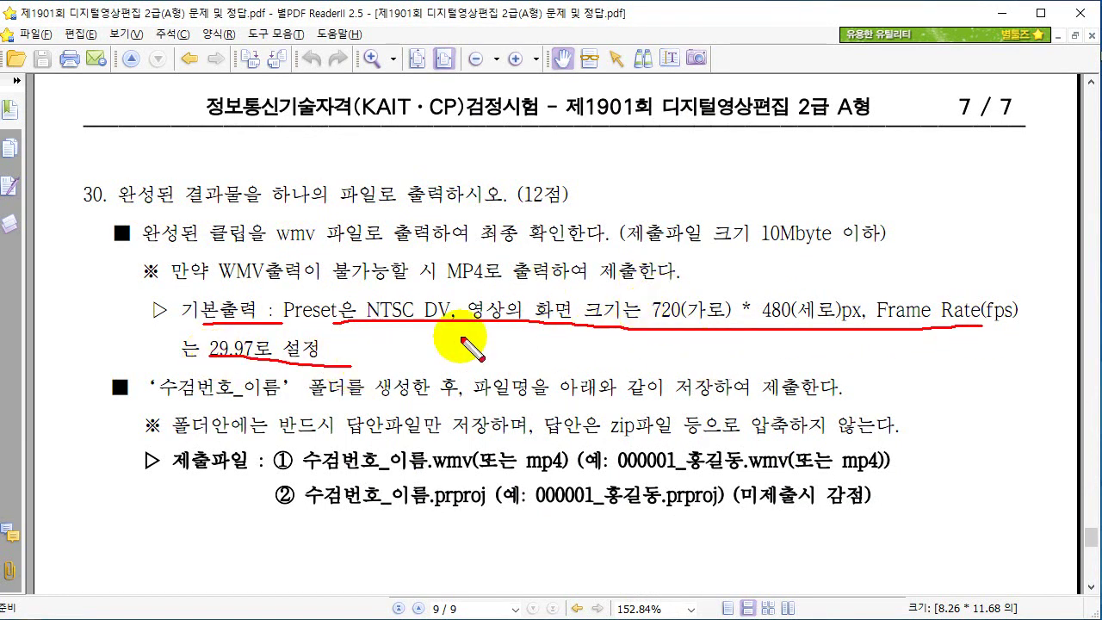
{"action": "mouse_move", "coordinate": [718, 325]}
{"action": "left_mouse_down"}
{"action": "mouse_move", "coordinate": [644, 293]}
{"action": "mouse_move", "coordinate": [736, 337]}
{"action": "left_mouse_up"}
{"action": "mouse_move", "coordinate": [818, 288]}
{"action": "left_mouse_down"}
{"action": "mouse_move", "coordinate": [840, 333]}
{"action": "mouse_move", "coordinate": [859, 336]}
{"action": "left_mouse_up"}
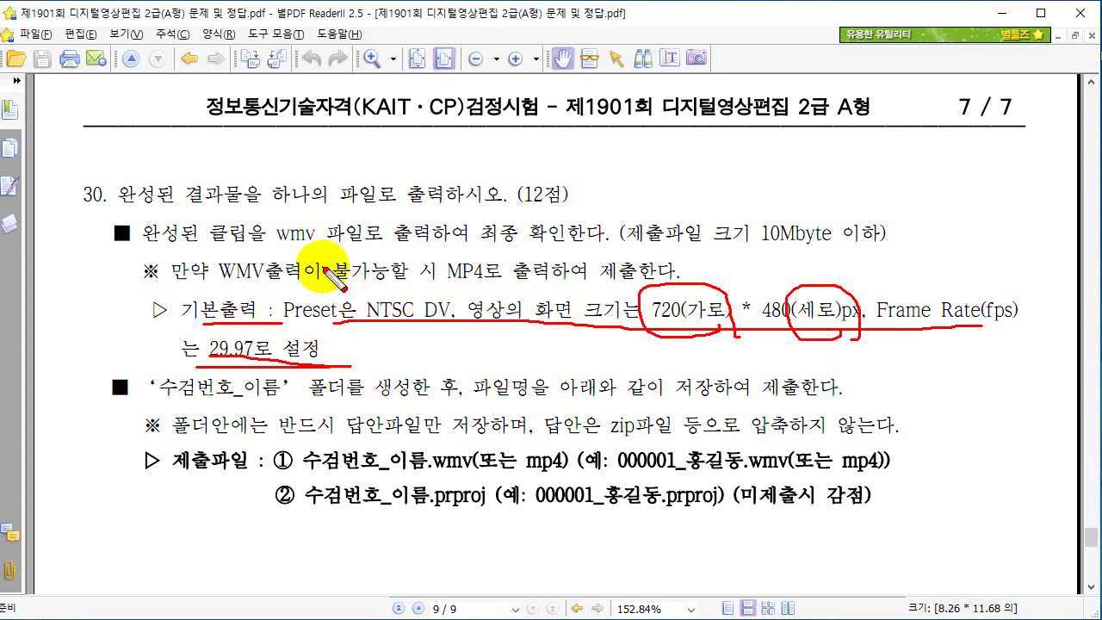
{"action": "mouse_move", "coordinate": [322, 246]}
{"action": "left_mouse_down"}
{"action": "mouse_move", "coordinate": [290, 251]}
{"action": "mouse_move", "coordinate": [307, 215]}
{"action": "mouse_move", "coordinate": [325, 250]}
{"action": "mouse_move", "coordinate": [448, 251]}
{"action": "left_mouse_up"}
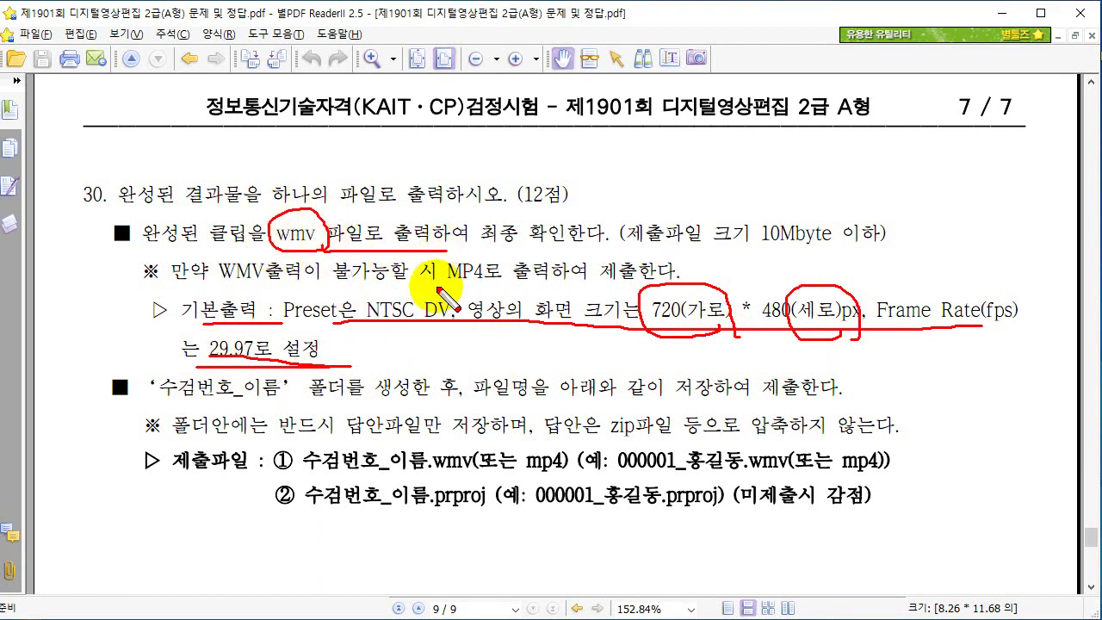
{"action": "mouse_move", "coordinate": [766, 249]}
{"action": "left_mouse_down"}
{"action": "mouse_move", "coordinate": [859, 250]}
{"action": "mouse_move", "coordinate": [863, 263]}
{"action": "left_mouse_up"}
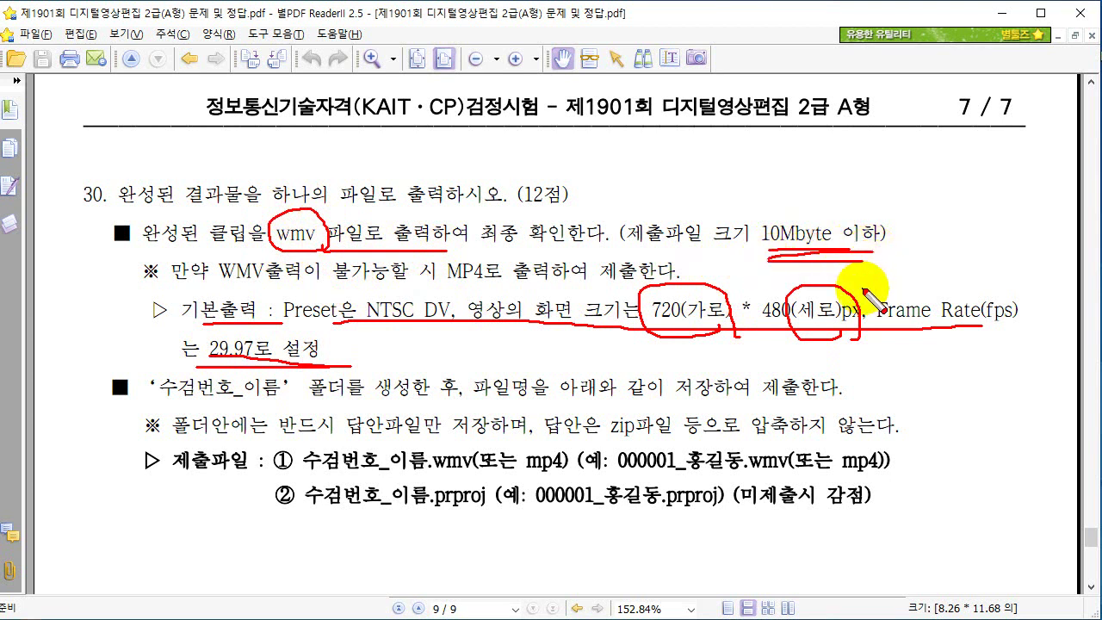
Clear the pen markings and return to Premiere Pro.
{"action": "key", "text": "alt+Tab"}
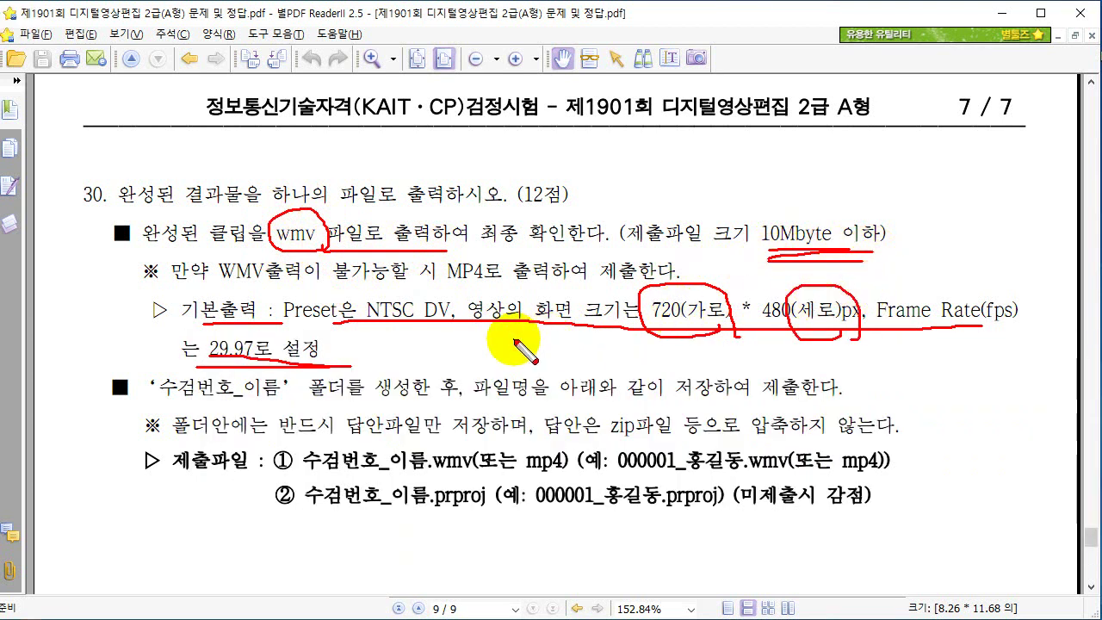
{"action": "key", "text": "Escape"}
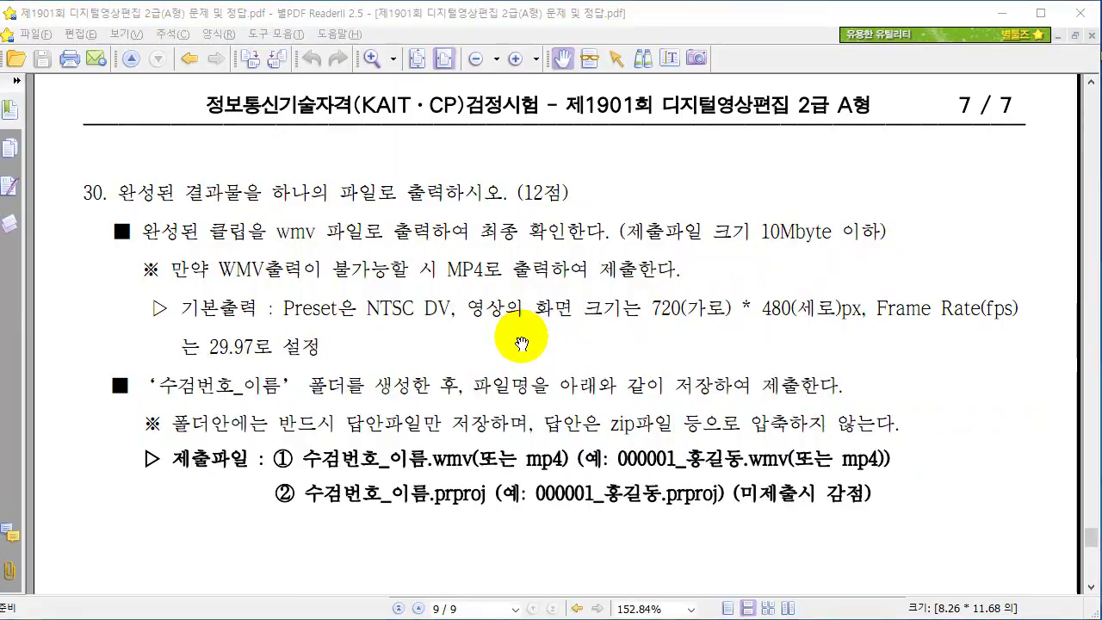
{"action": "key", "text": "alt+Tab"}
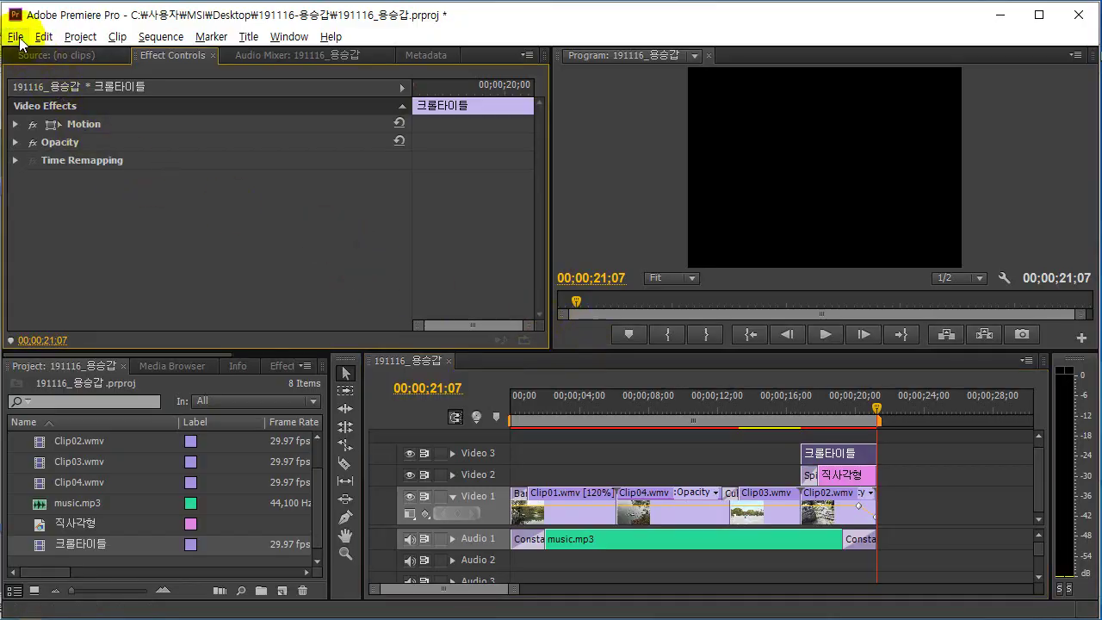
Open the Export Settings dialog for the sequence via File > Export > Media.
{"action": "left_click", "coordinate": [17, 39]}
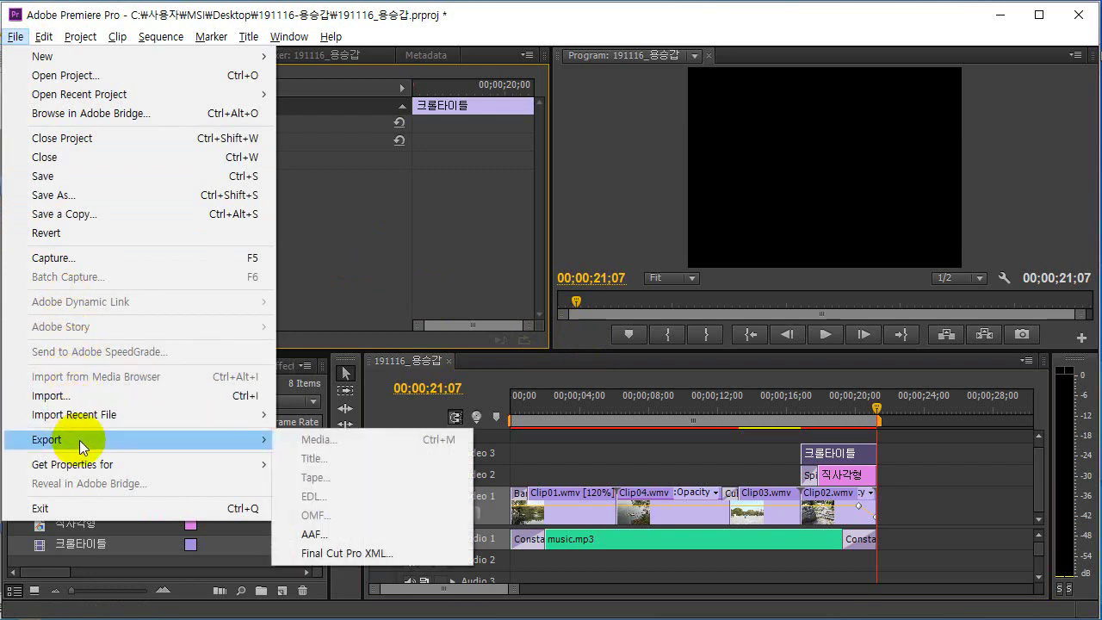
{"action": "left_click", "coordinate": [82, 446]}
{"action": "left_click", "coordinate": [217, 448]}
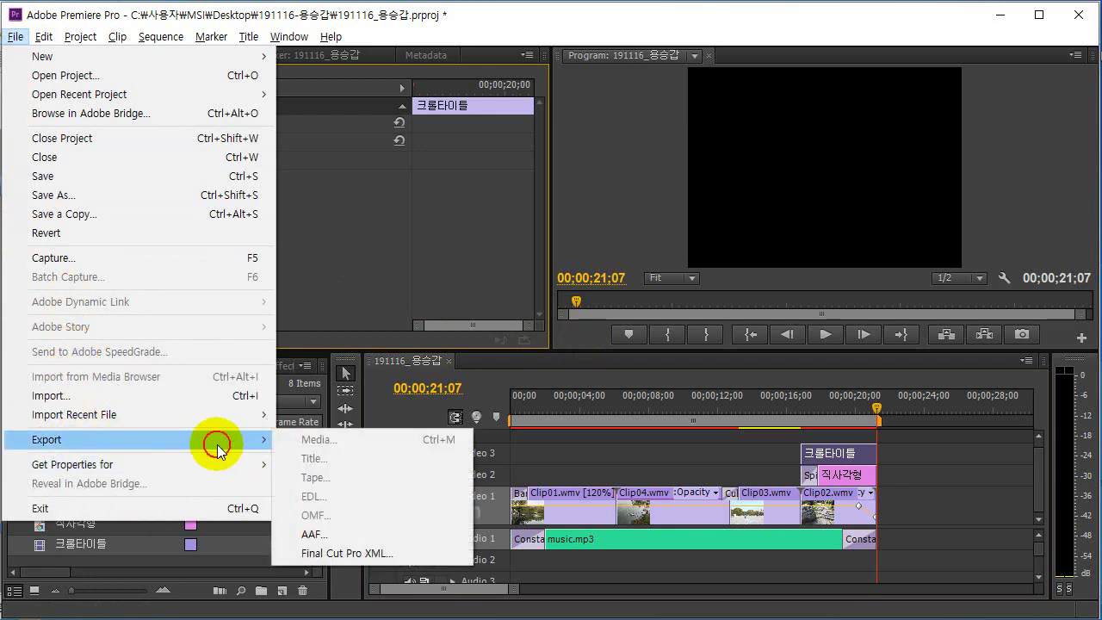
{"action": "left_click", "coordinate": [660, 454]}
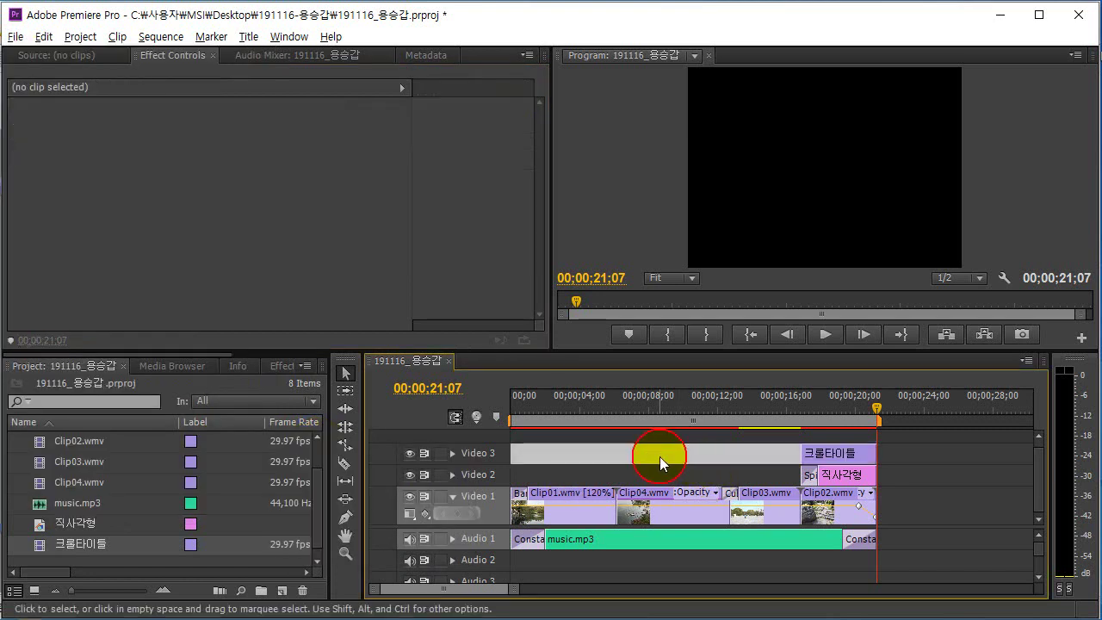
{"action": "left_click", "coordinate": [733, 433]}
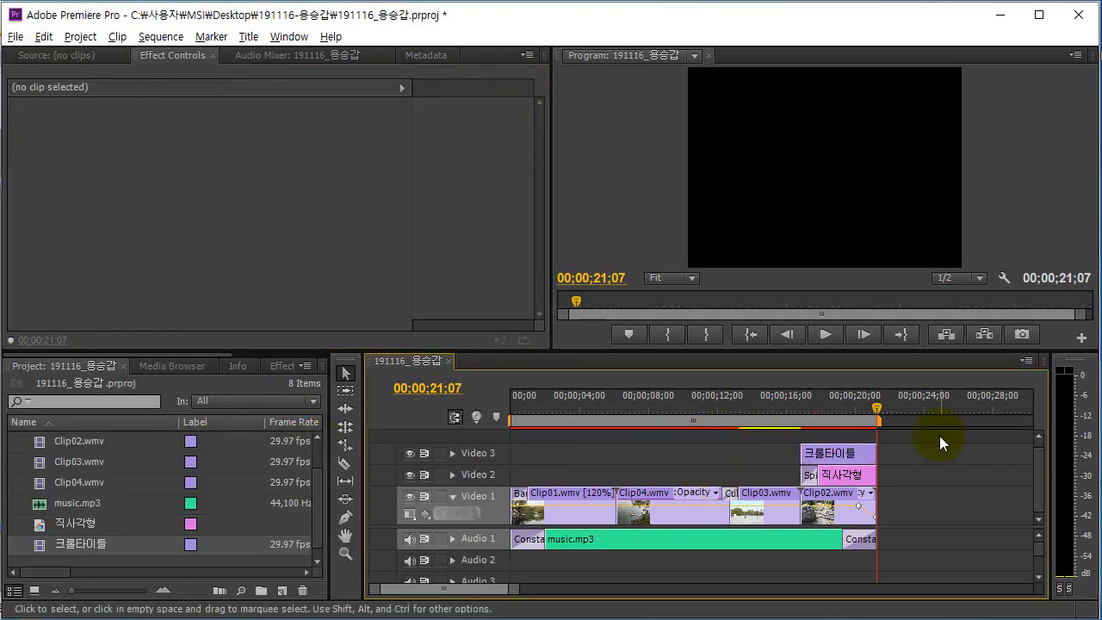
{"action": "left_click", "coordinate": [16, 37]}
{"action": "mouse_move", "coordinate": [99, 439]}
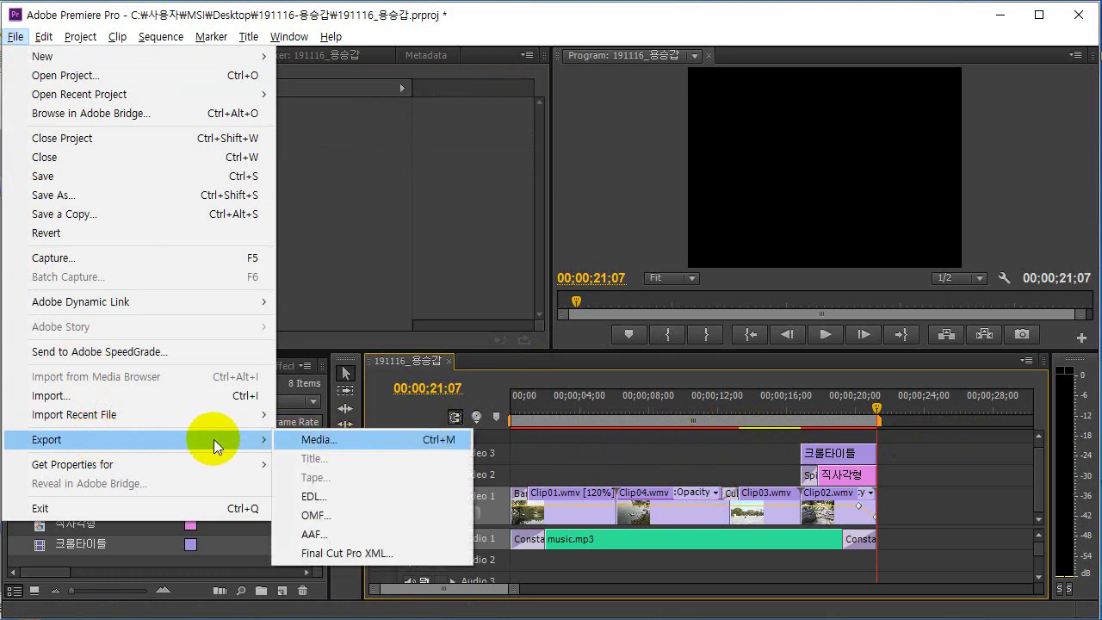
{"action": "left_click", "coordinate": [322, 439]}
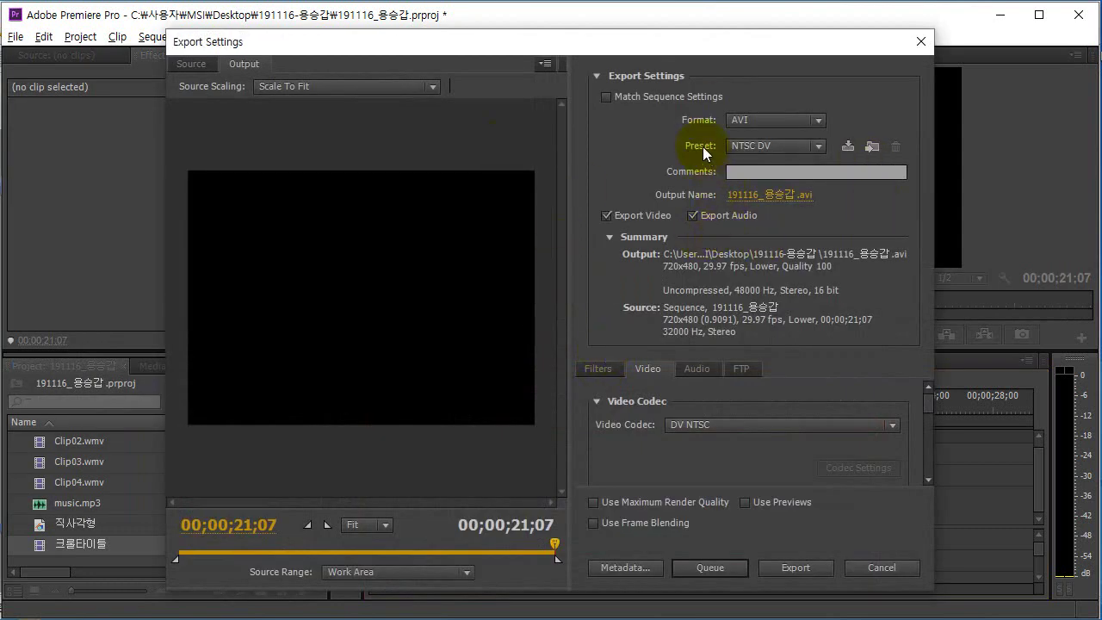
Choose Windows Media with the NTSC DV preset, verify 720x480 at 29.97 fps, and set the output location.
{"action": "left_click", "coordinate": [698, 124]}
{"action": "left_click", "coordinate": [820, 121]}
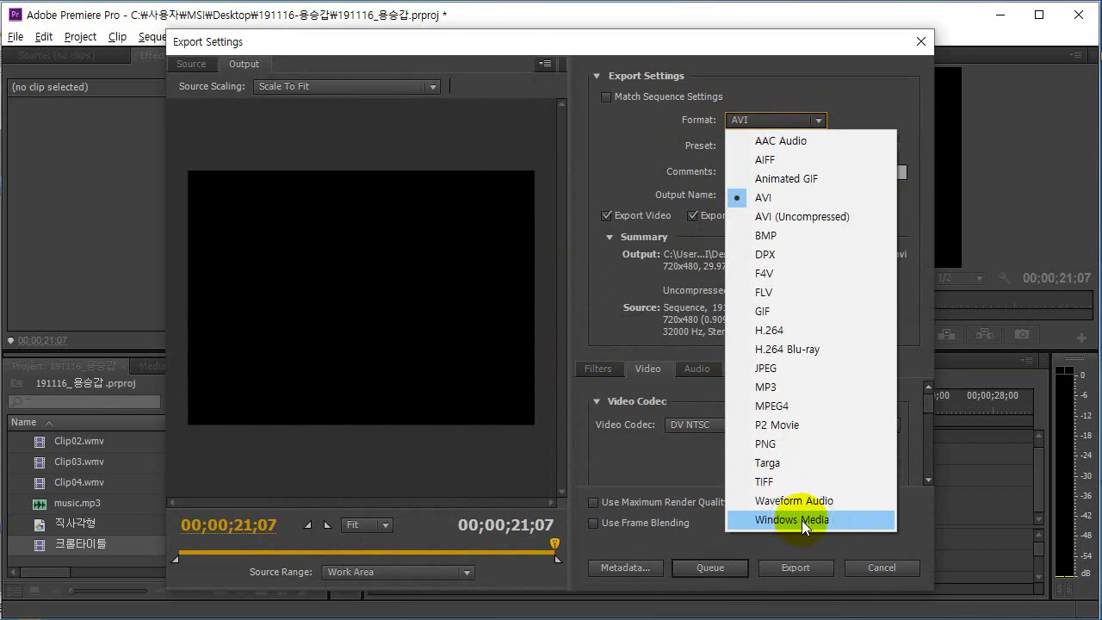
{"action": "key", "text": "Escape"}
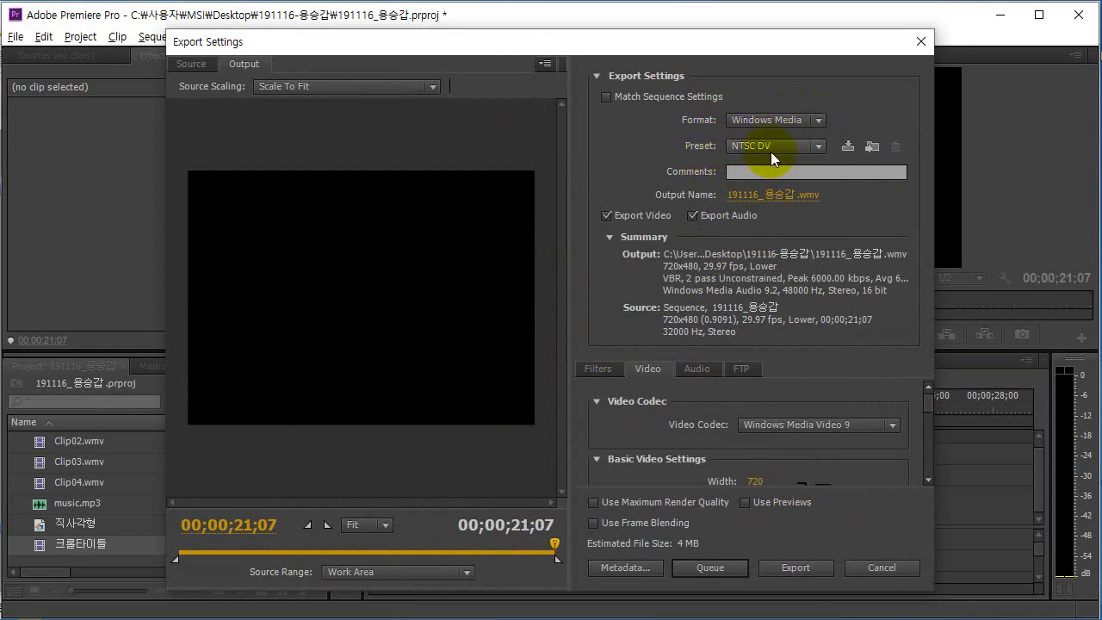
{"action": "left_click_drag", "start_coordinate": [924, 404], "coordinate": [929, 419]}
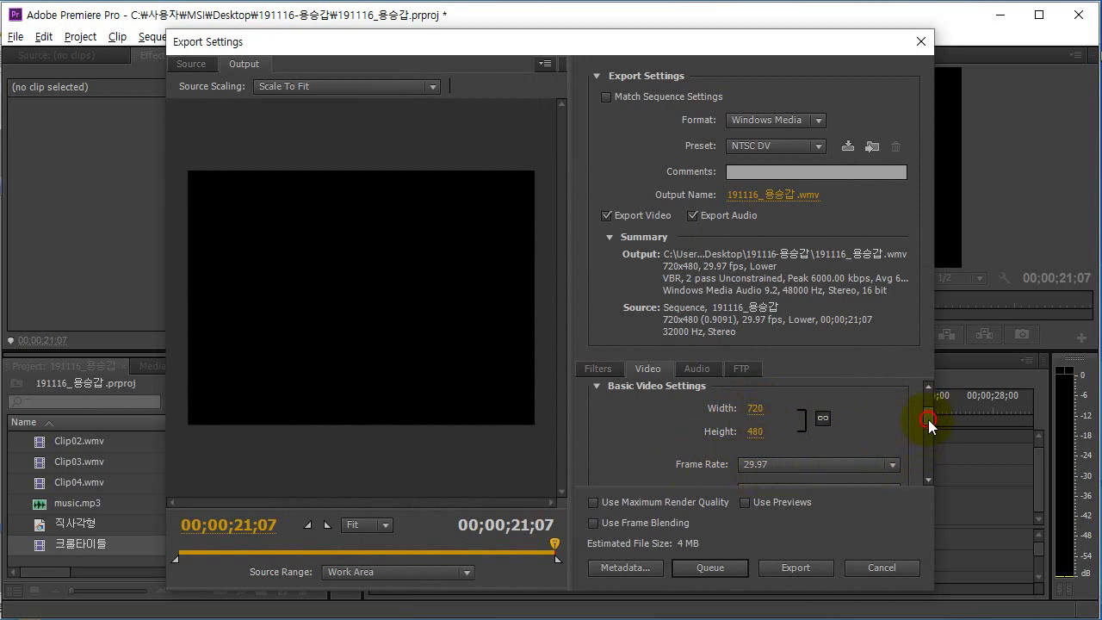
{"action": "mouse_move", "coordinate": [928, 419]}
{"action": "left_mouse_down"}
{"action": "mouse_move", "coordinate": [931, 455]}
{"action": "mouse_move", "coordinate": [930, 404]}
{"action": "left_mouse_up"}
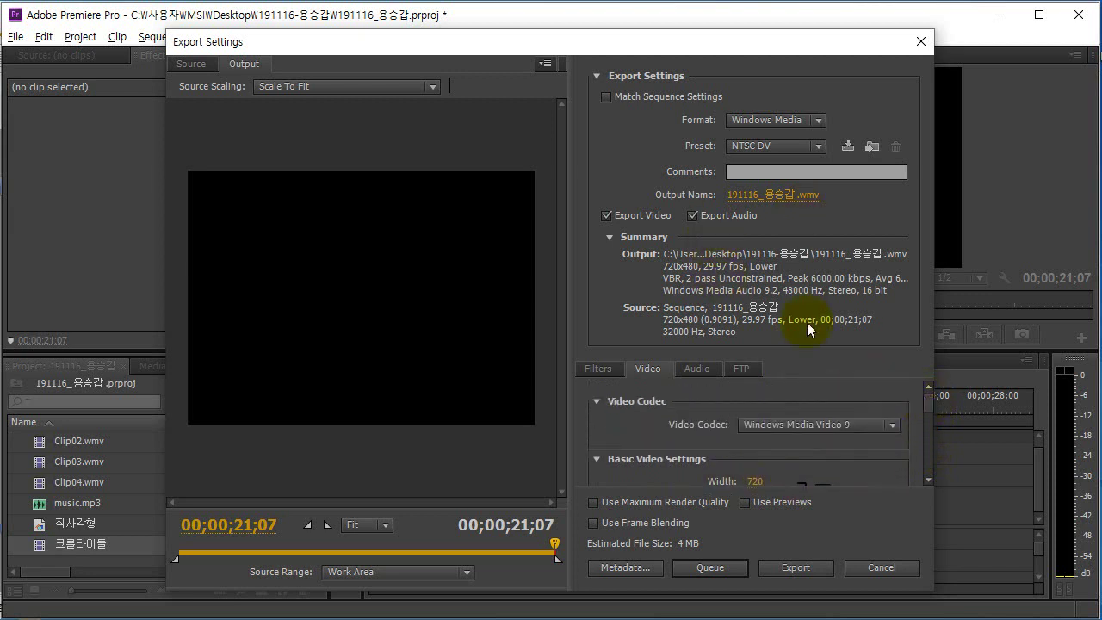
{"action": "left_click", "coordinate": [767, 203]}
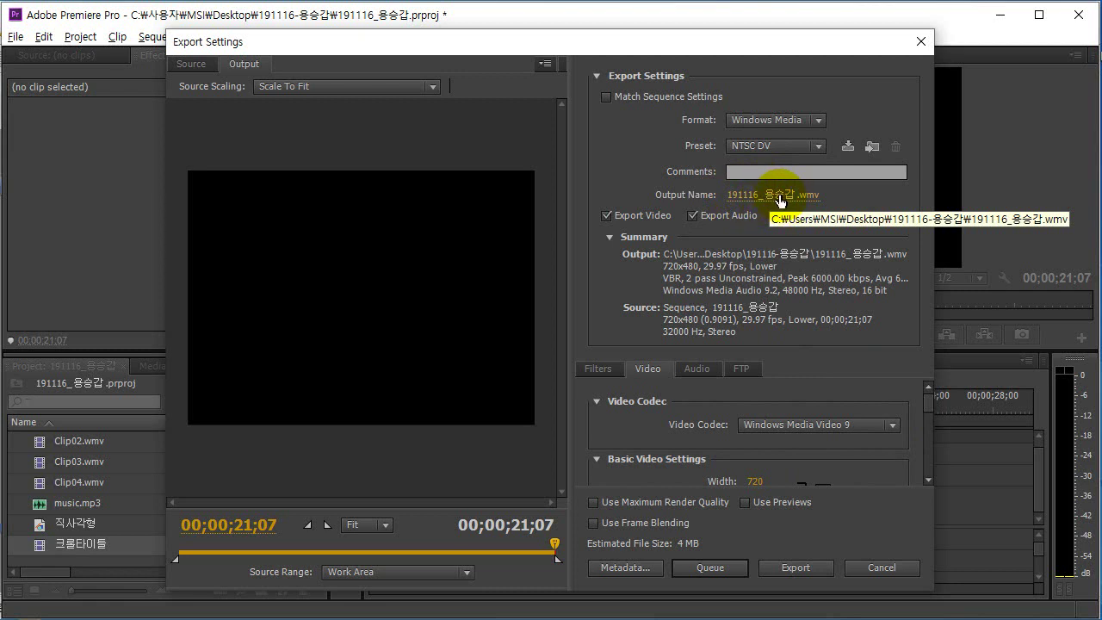
Save the .wmv output under the examinee's file name in the project's Desktop folder.
{"action": "left_click", "coordinate": [778, 195]}
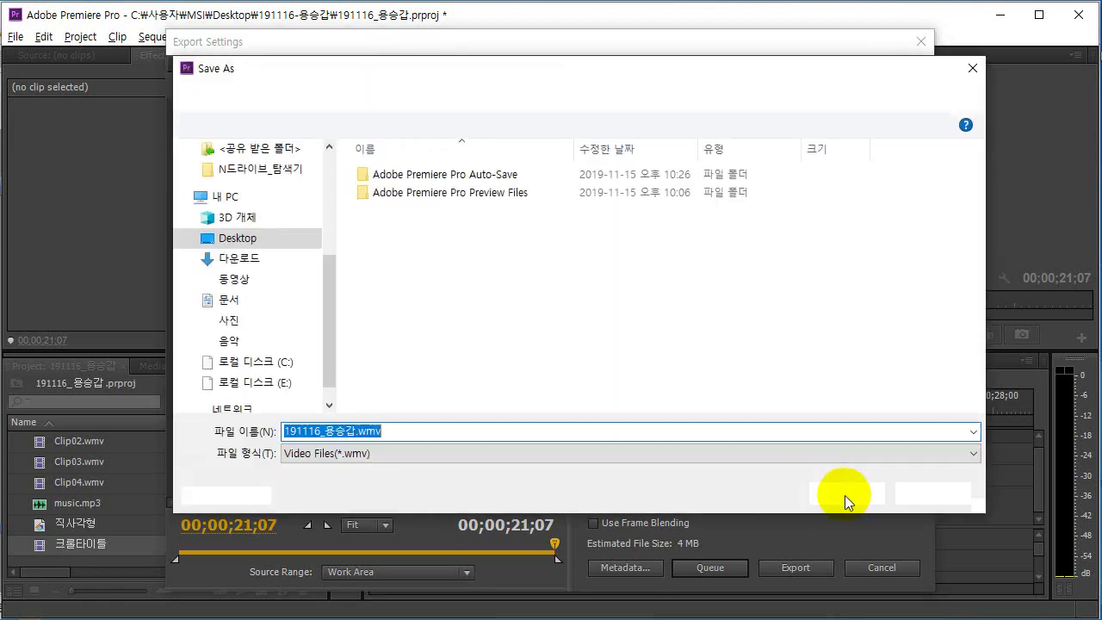
{"action": "left_click_drag", "start_coordinate": [337, 312], "coordinate": [228, 312]}
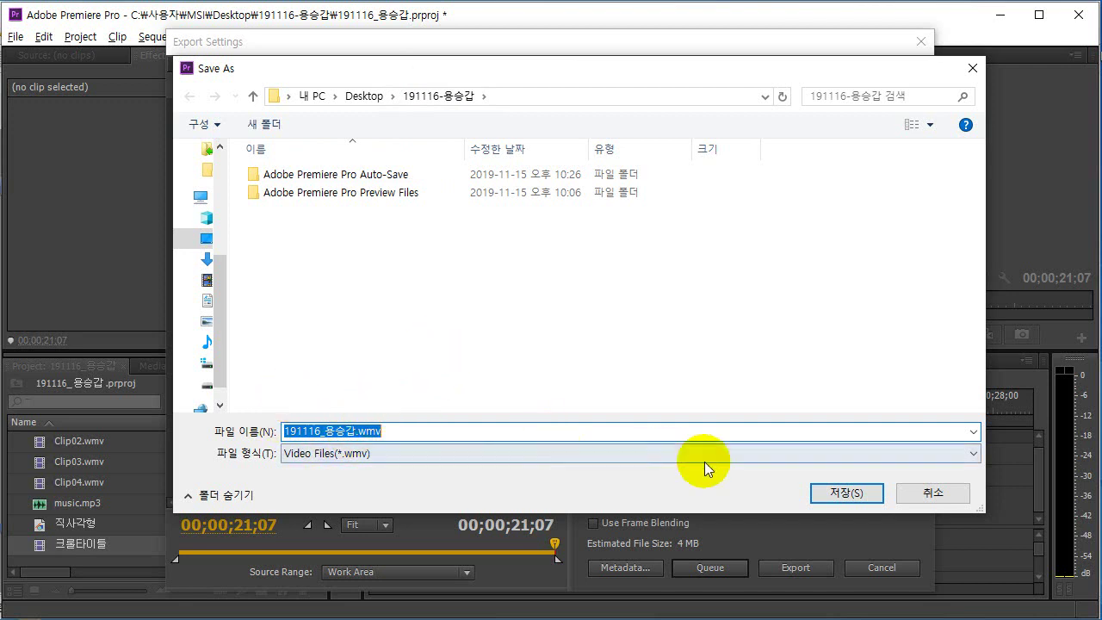
{"action": "left_click", "coordinate": [841, 493]}
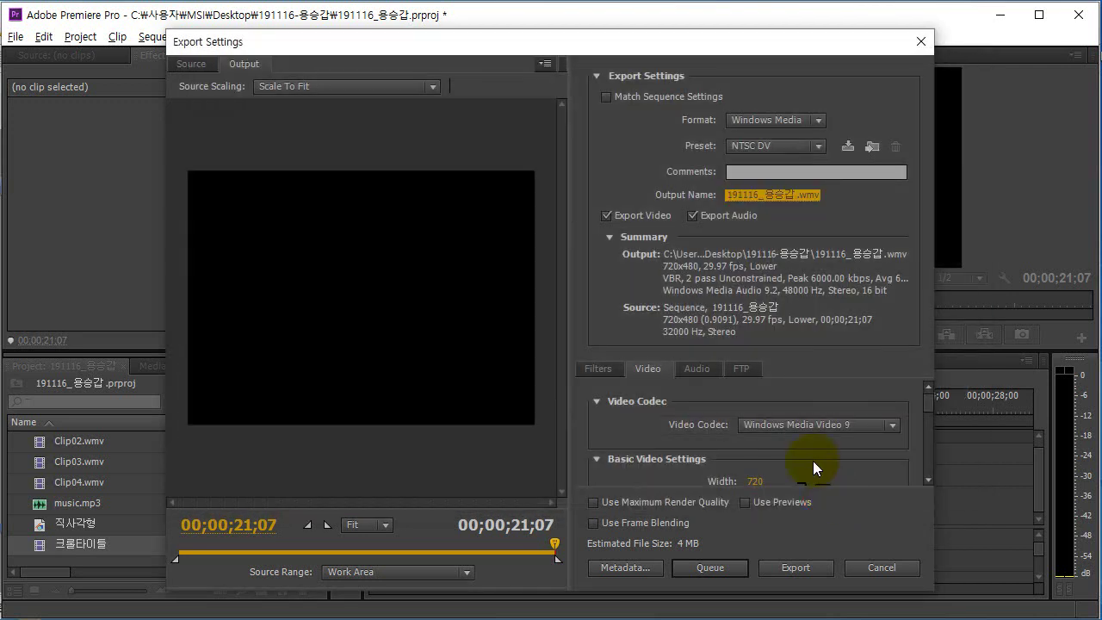
Export the sequence to the .wmv file and wait for encoding to finish.
{"action": "left_click", "coordinate": [796, 570]}
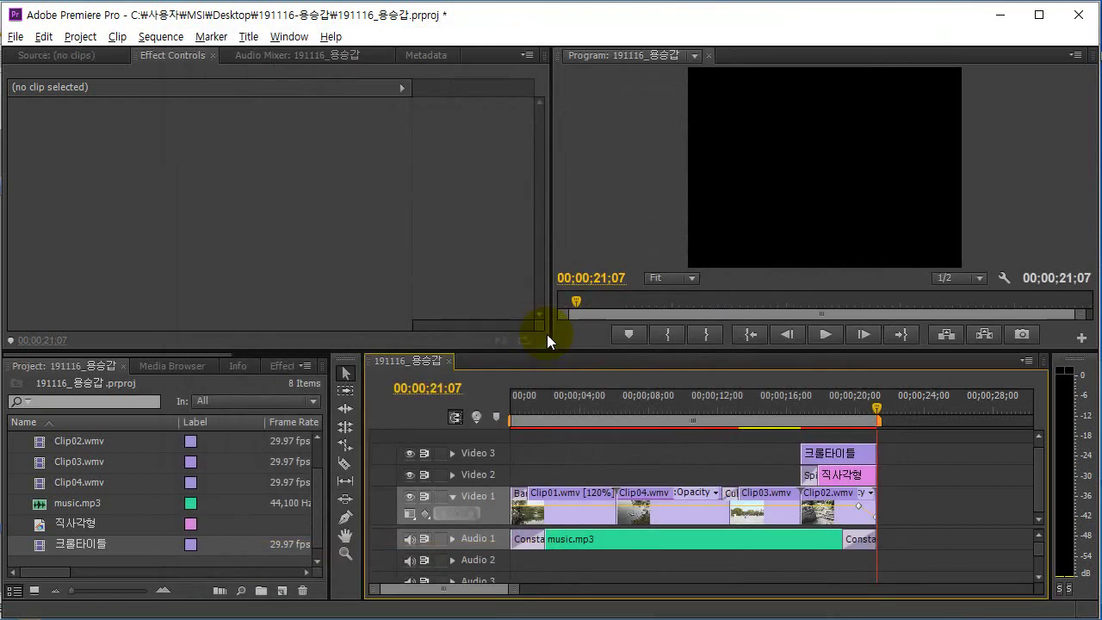
Save the Premiere Pro project with File > Save.
{"action": "left_click", "coordinate": [205, 234]}
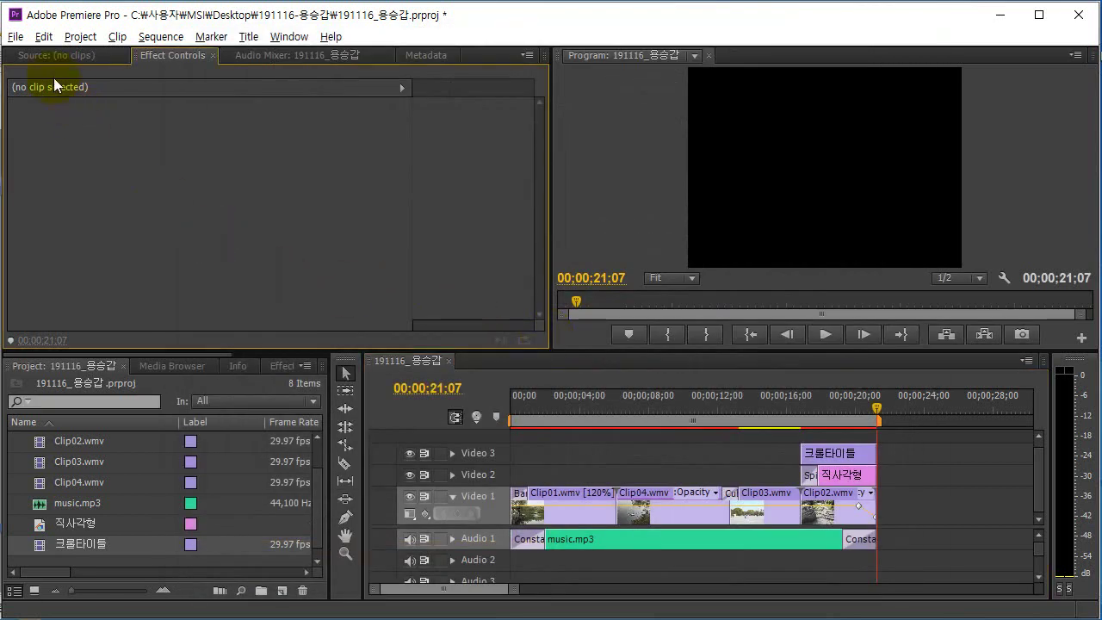
{"action": "left_click", "coordinate": [16, 36]}
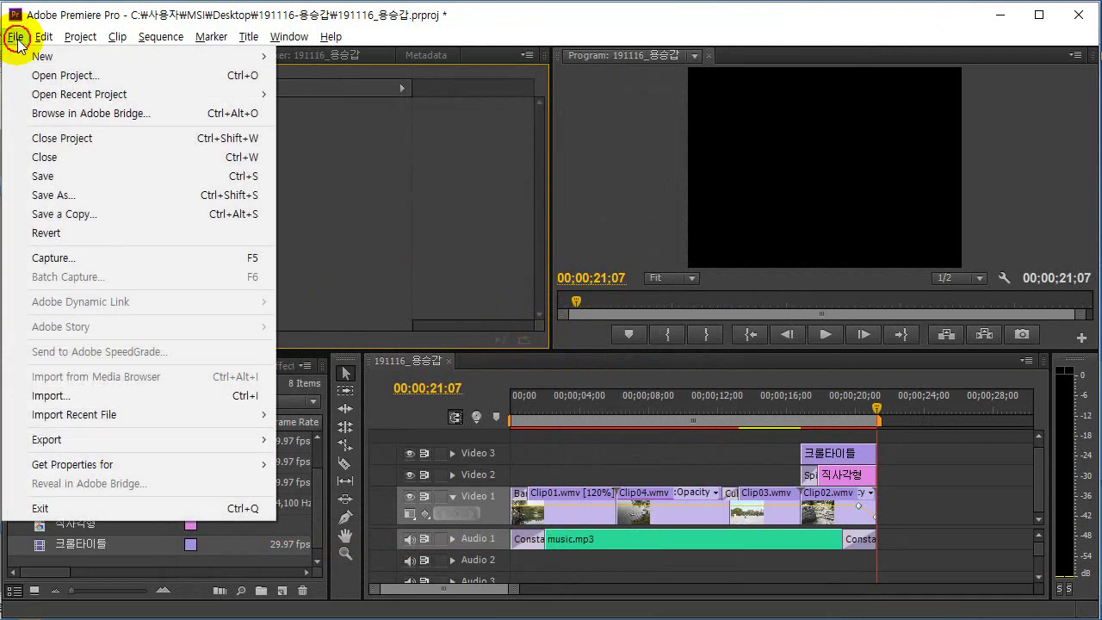
{"action": "left_click", "coordinate": [61, 174]}
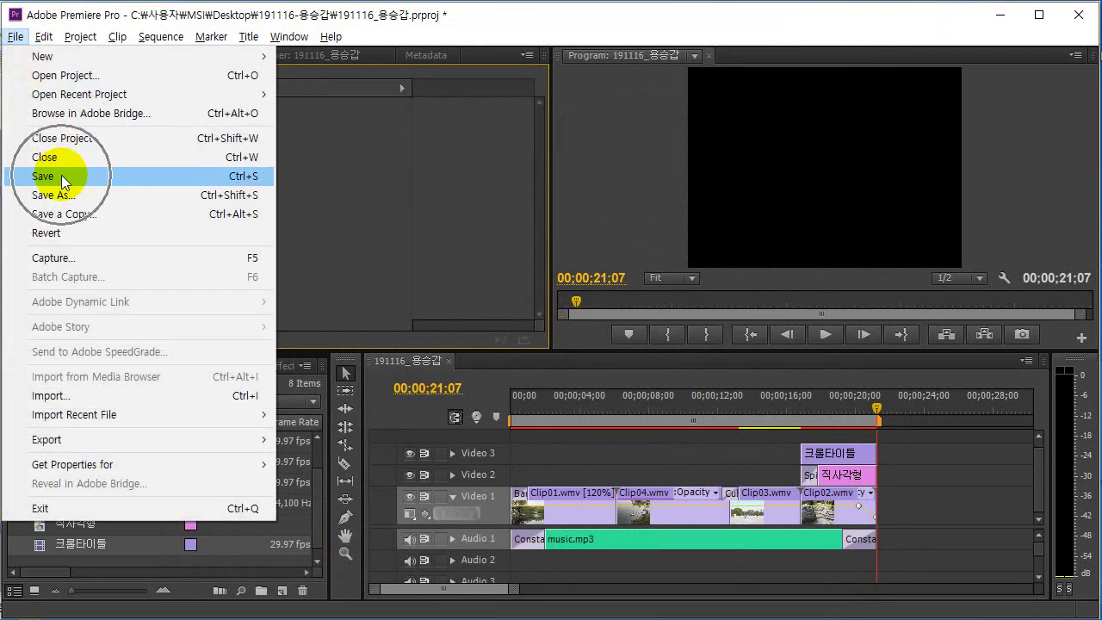
{"action": "left_click", "coordinate": [61, 175]}
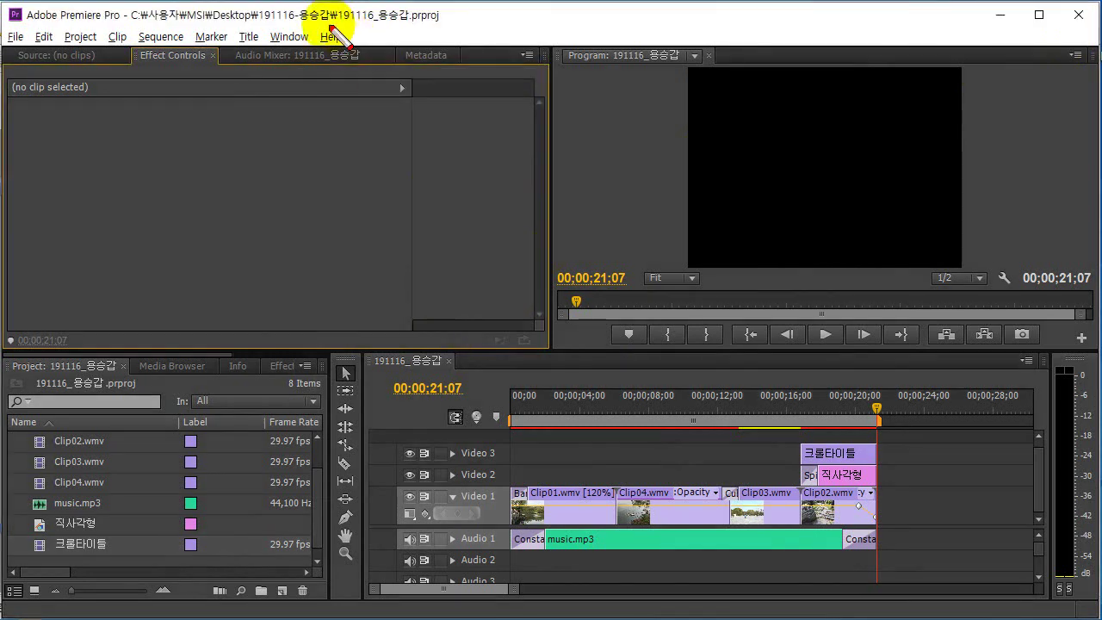
Mark the project's Desktop folder and file name on screen, then save the project again.
{"action": "mouse_move", "coordinate": [175, 33]}
{"action": "left_mouse_down"}
{"action": "mouse_move", "coordinate": [449, 26]}
{"action": "mouse_move", "coordinate": [453, 13]}
{"action": "mouse_move", "coordinate": [376, 6]}
{"action": "mouse_move", "coordinate": [346, 11]}
{"action": "mouse_move", "coordinate": [355, 37]}
{"action": "left_mouse_up"}
{"action": "mouse_move", "coordinate": [247, 31]}
{"action": "left_mouse_down"}
{"action": "mouse_move", "coordinate": [214, 10]}
{"action": "mouse_move", "coordinate": [252, 22]}
{"action": "mouse_move", "coordinate": [232, 44]}
{"action": "mouse_move", "coordinate": [229, 29]}
{"action": "mouse_move", "coordinate": [256, 76]}
{"action": "mouse_move", "coordinate": [278, 73]}
{"action": "mouse_move", "coordinate": [302, 29]}
{"action": "mouse_move", "coordinate": [330, 69]}
{"action": "mouse_move", "coordinate": [366, 77]}
{"action": "mouse_move", "coordinate": [405, 42]}
{"action": "left_mouse_up"}
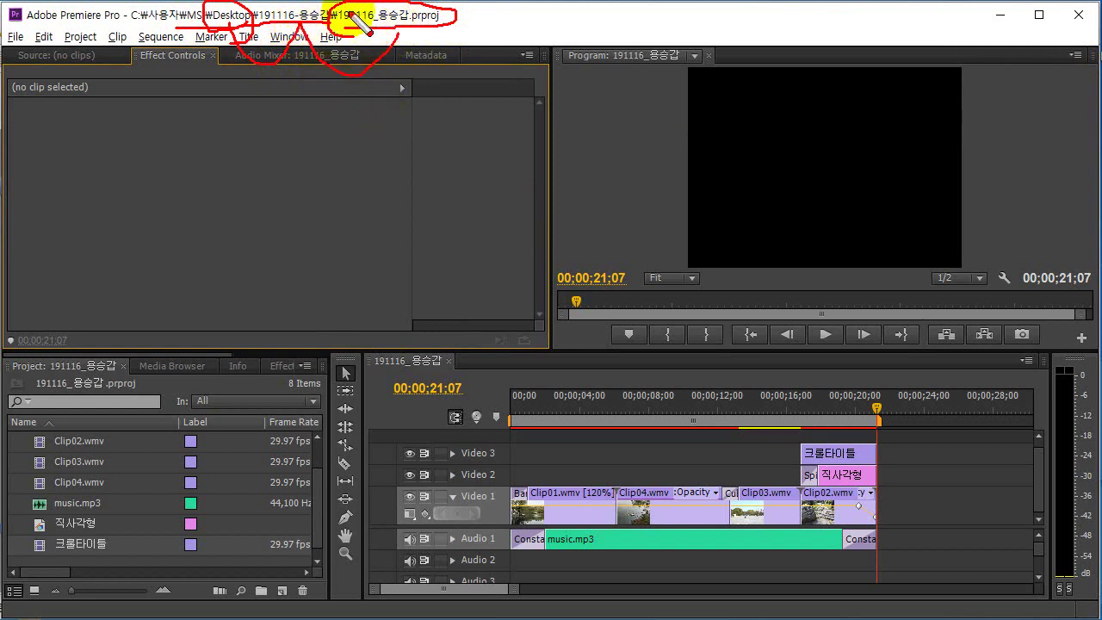
{"action": "key", "text": "Escape"}
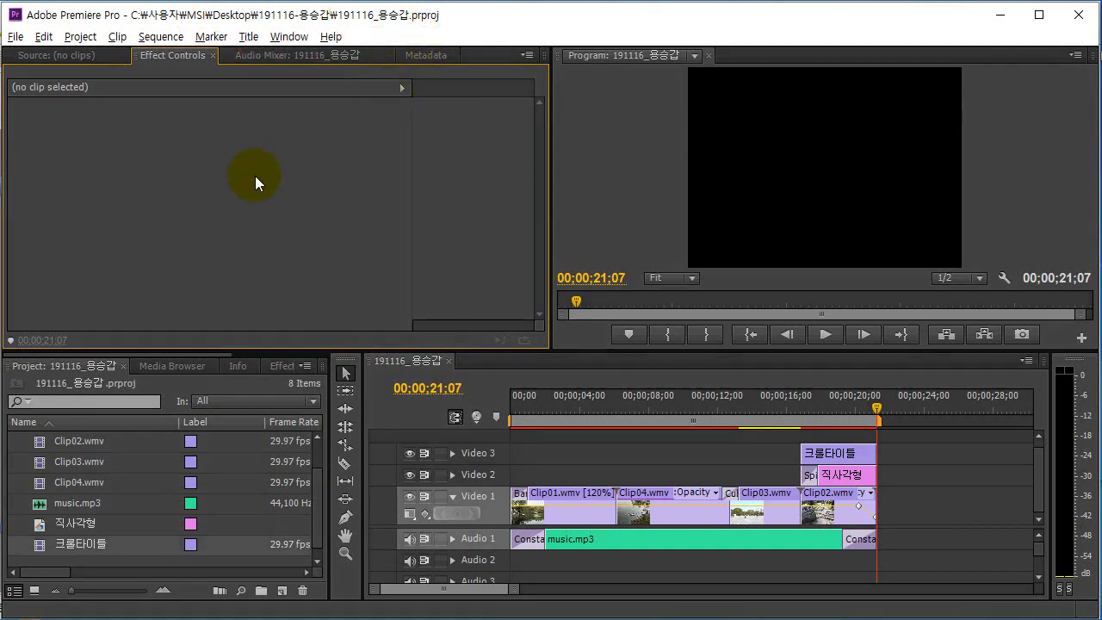
{"action": "left_click", "coordinate": [16, 36]}
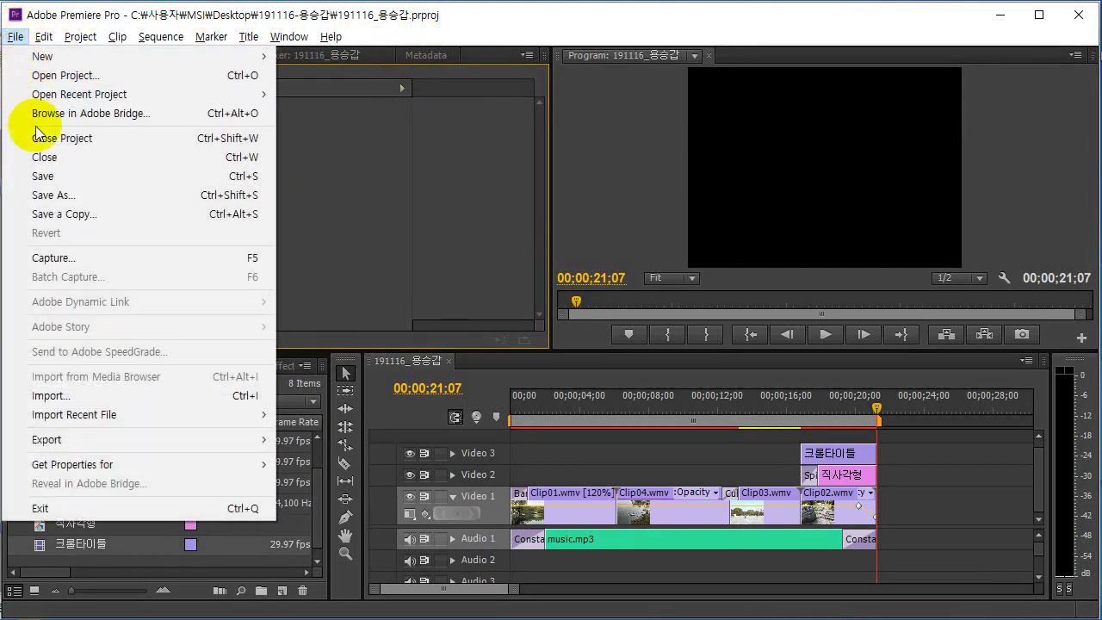
{"action": "left_click", "coordinate": [57, 177]}
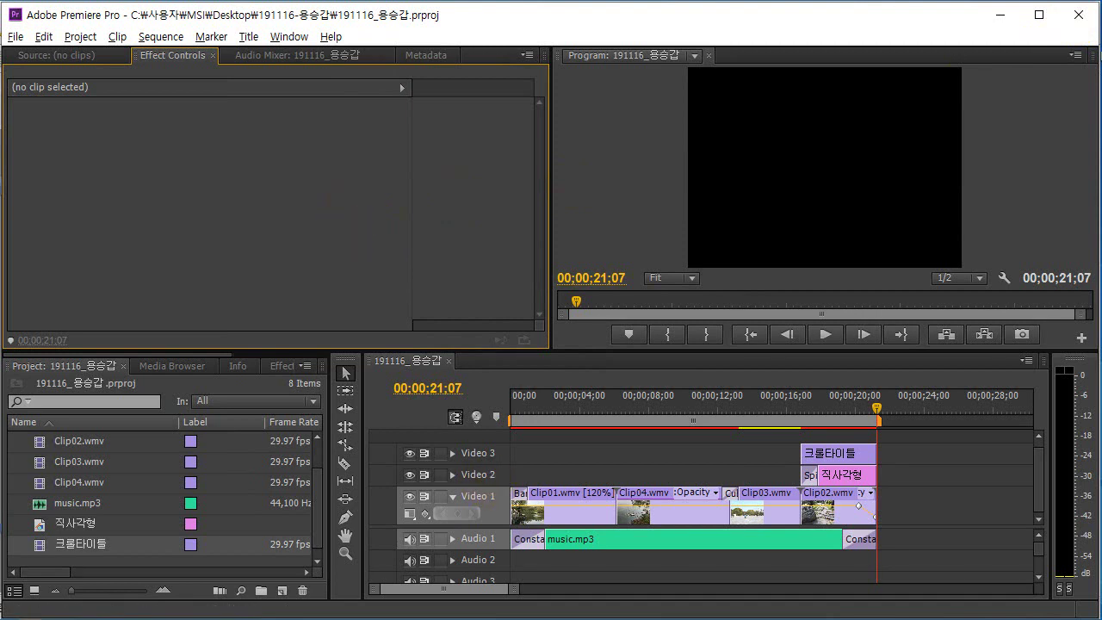
Return to the exam PDF at question 30's rule on submitting the .wmv and .prproj files.
{"action": "key", "text": "alt+Tab"}
{"action": "scroll", "coordinate": [673, 503], "scroll_direction": "down", "scroll_amount": 1}
{"action": "scroll", "coordinate": [674, 503], "scroll_direction": "up", "scroll_amount": 1}
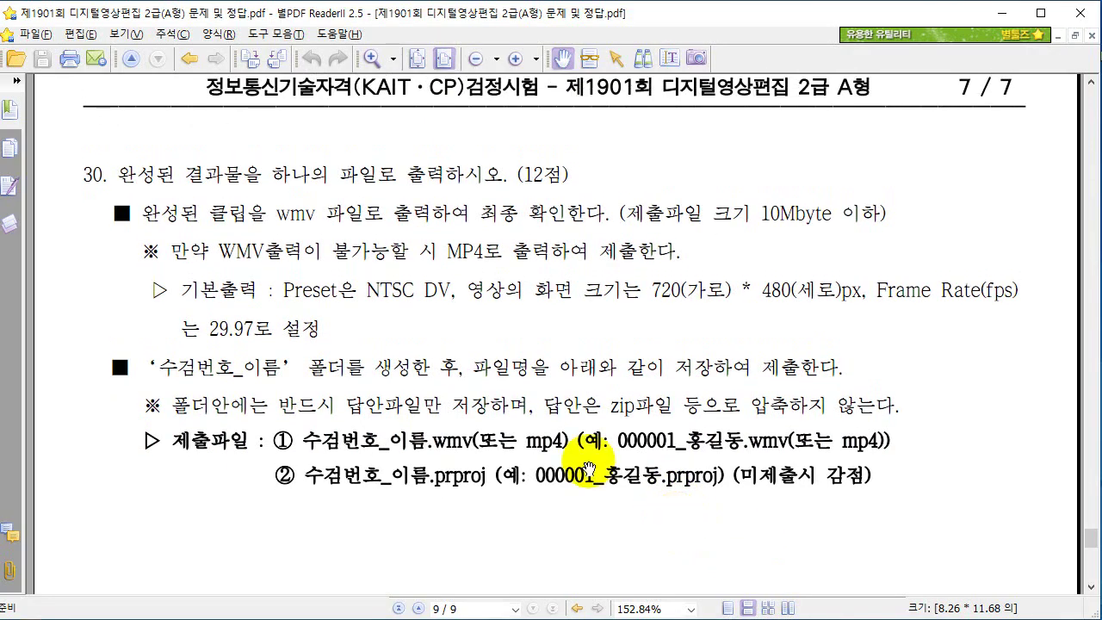
{"action": "left_click", "coordinate": [624, 370]}
{"action": "left_click_drag", "start_coordinate": [624, 371], "coordinate": [625, 377]}
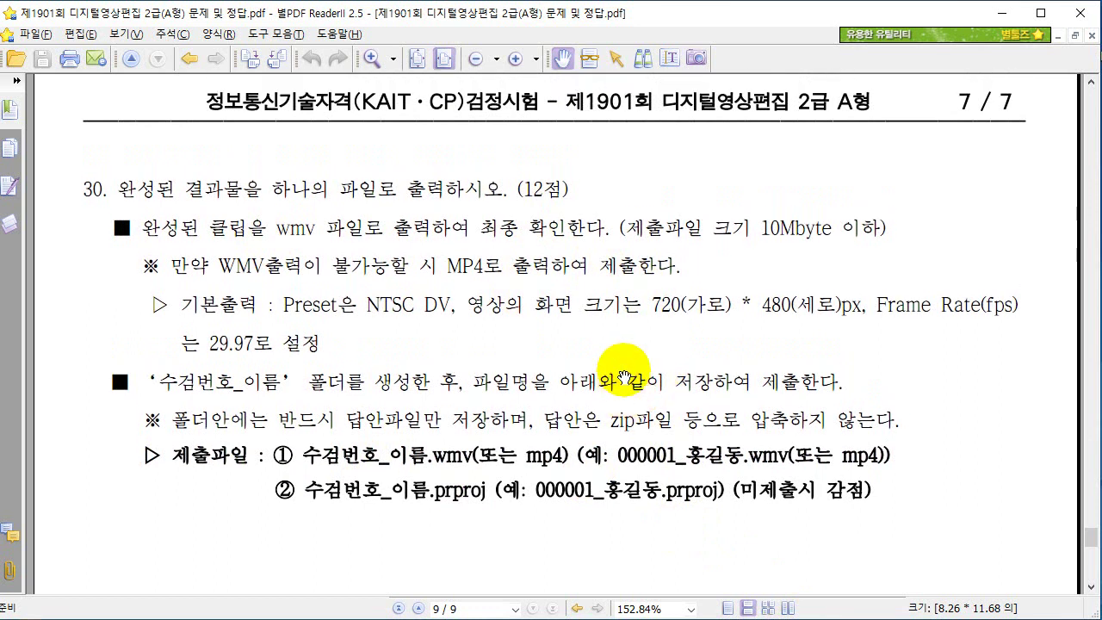